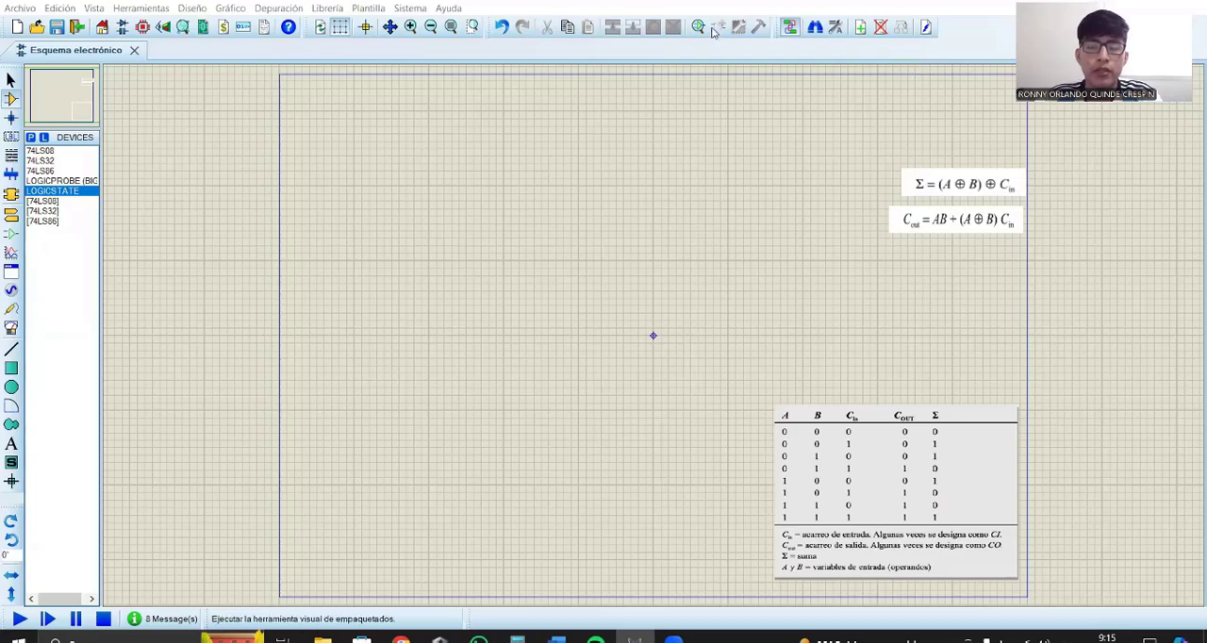
Step: Place three LOGICSTATE inputs in a vertical column near the sheet's left edge
left_click(314, 207)
left_click(314, 274)
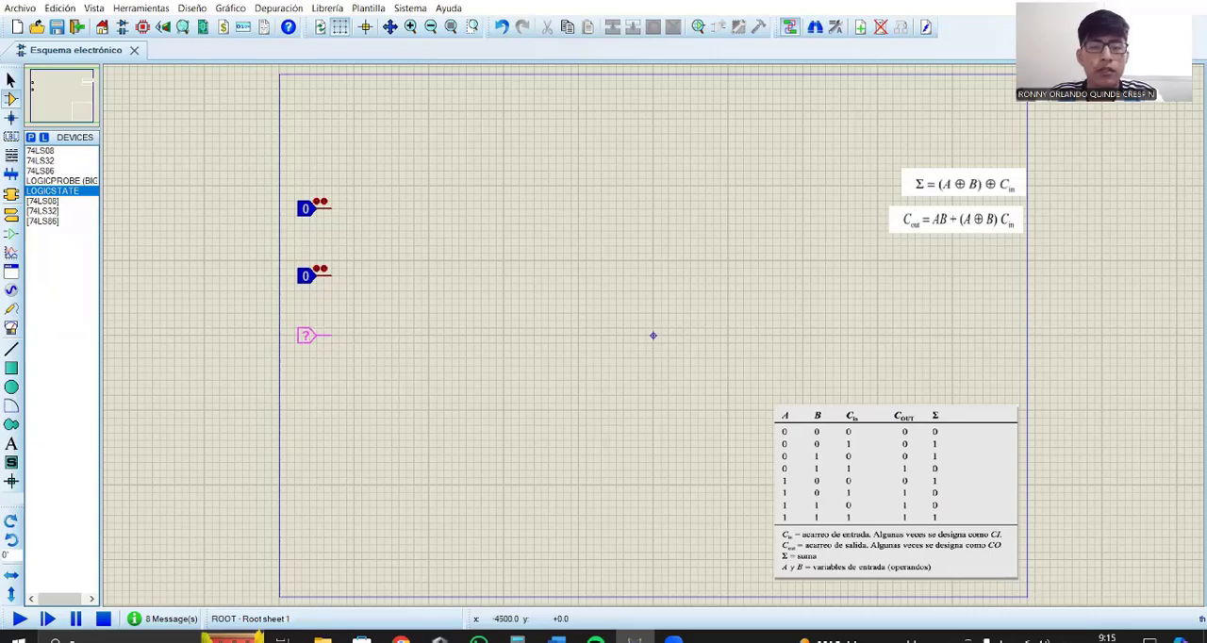
left_click(348, 345)
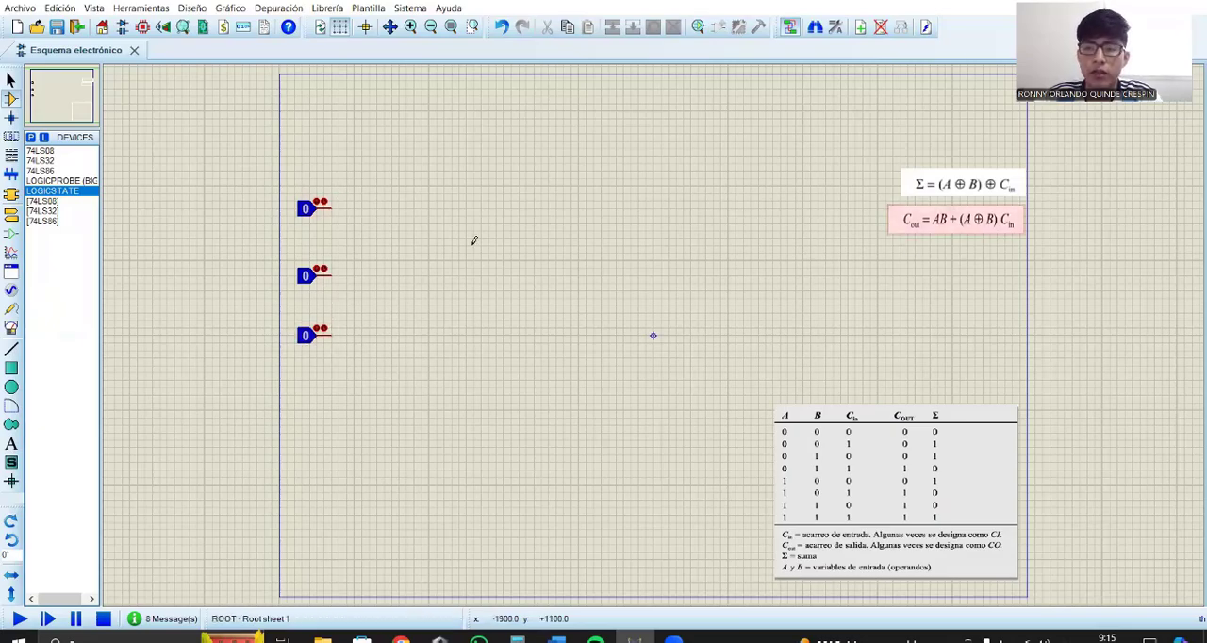
Step: Set the reference of the upper logic state to A and the middle one to B
double_click(314, 210)
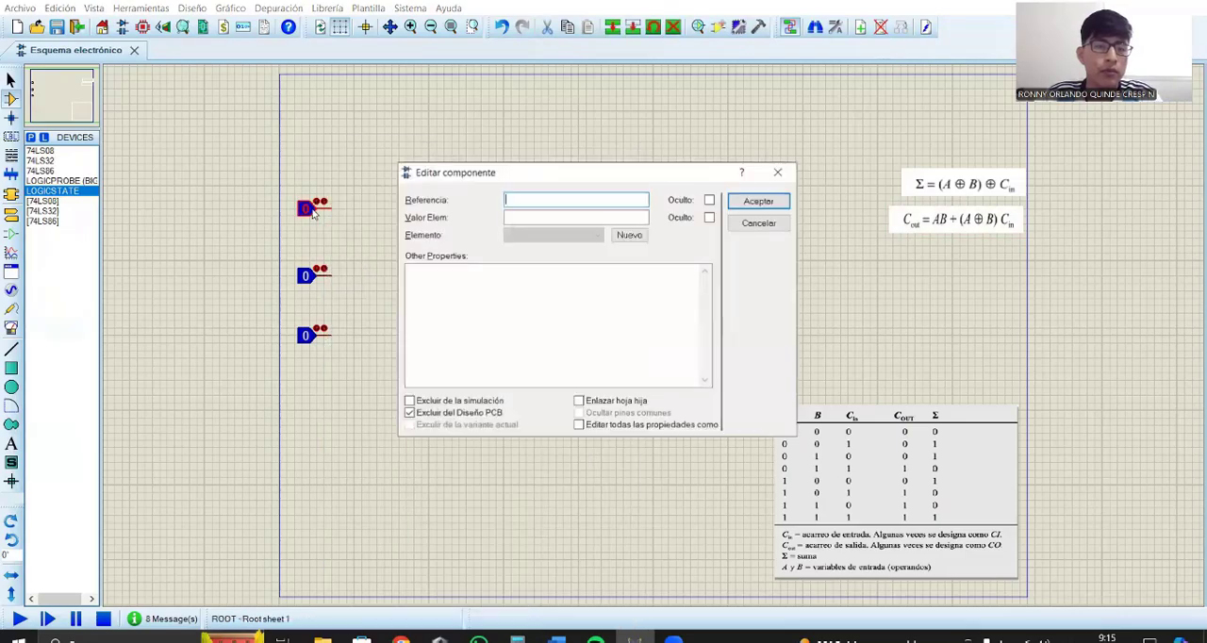
type("A")
key("Return")
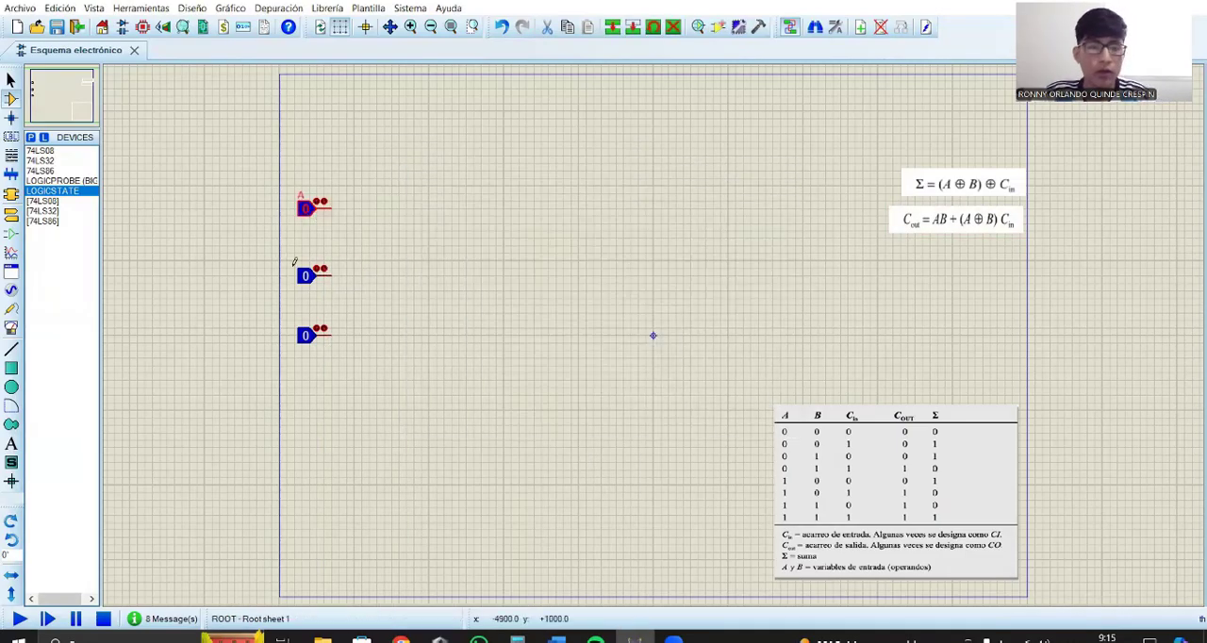
right_click(331, 273)
left_click(313, 288)
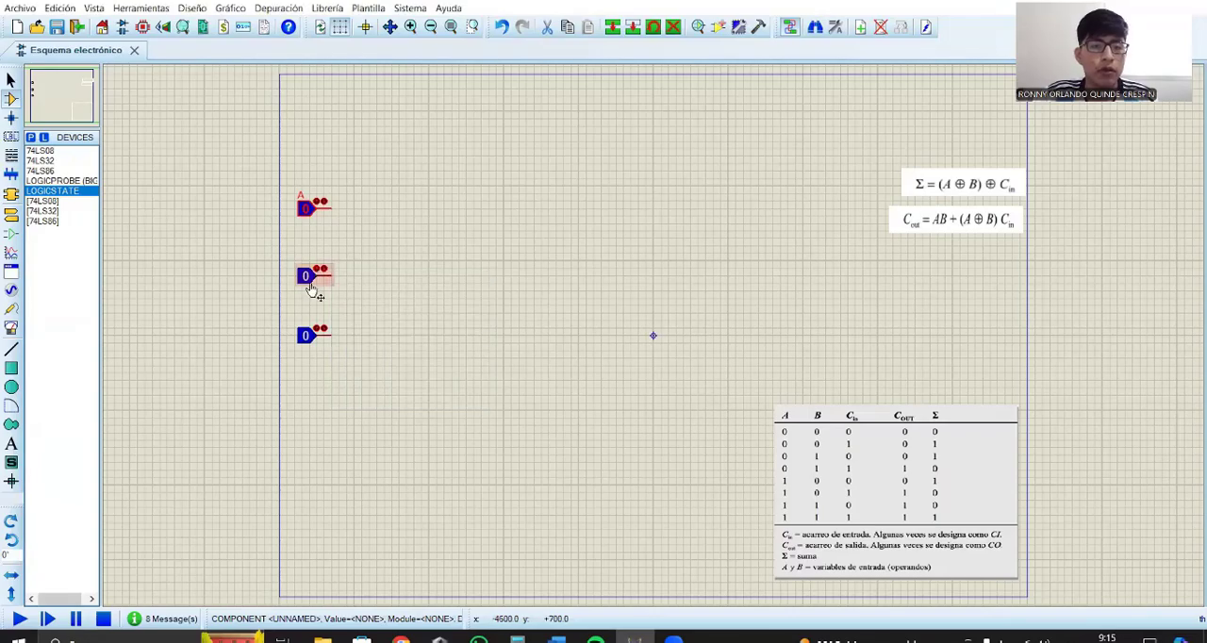
double_click(313, 283)
type("B")
key("Return")
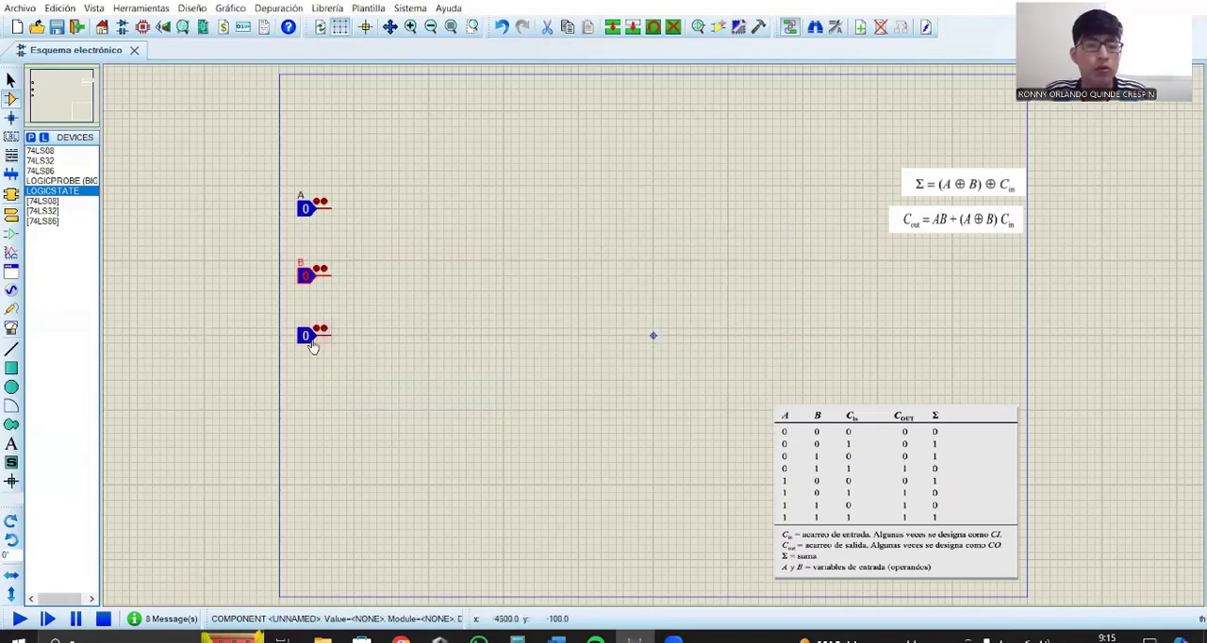
Step: Set the reference of the lowest logic state to CI
right_click(312, 340)
double_click(314, 341)
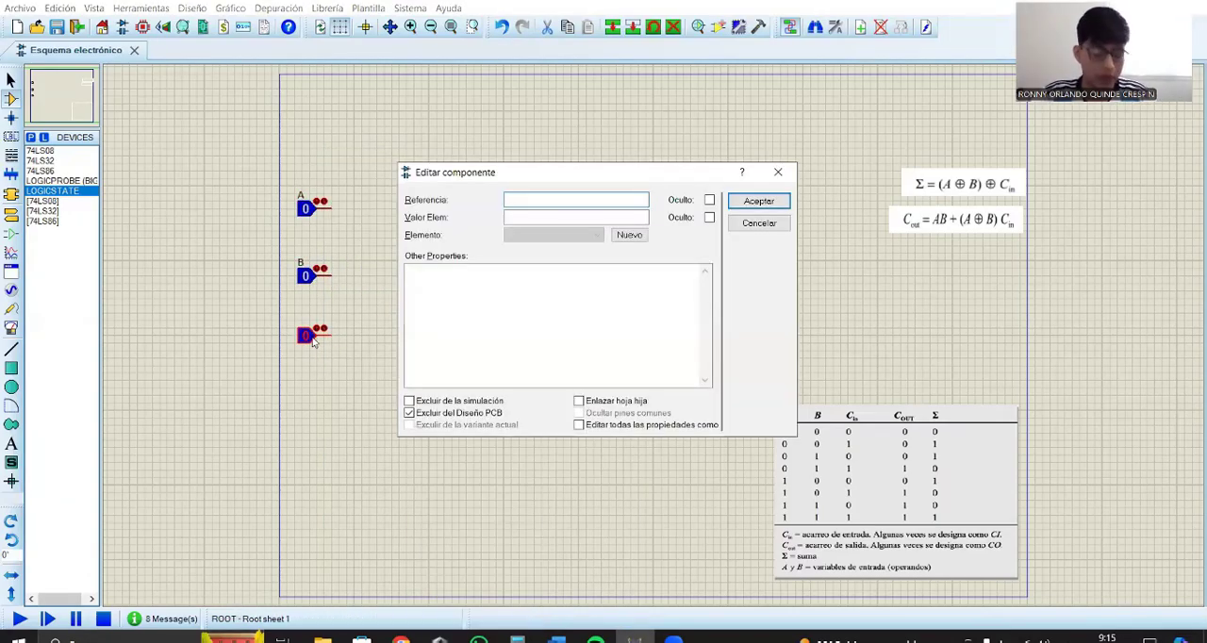
type("CI")
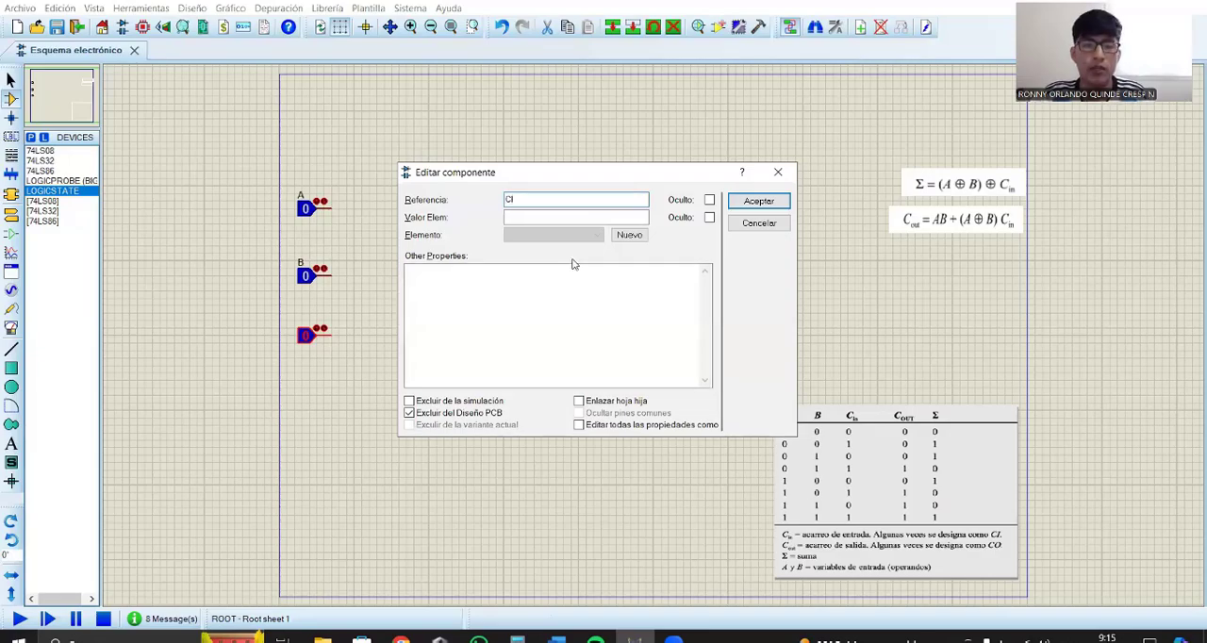
left_click(758, 201)
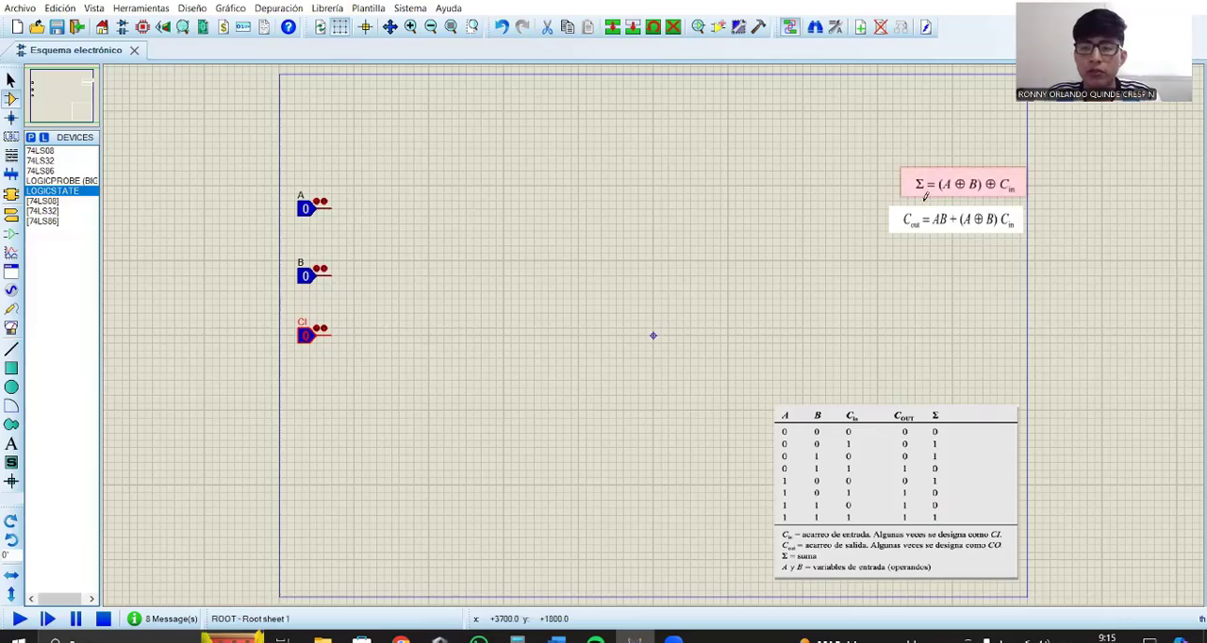
Step: Place two 74LS86 XOR gates, one beside input A and the second further right and slightly lower
left_click(44, 172)
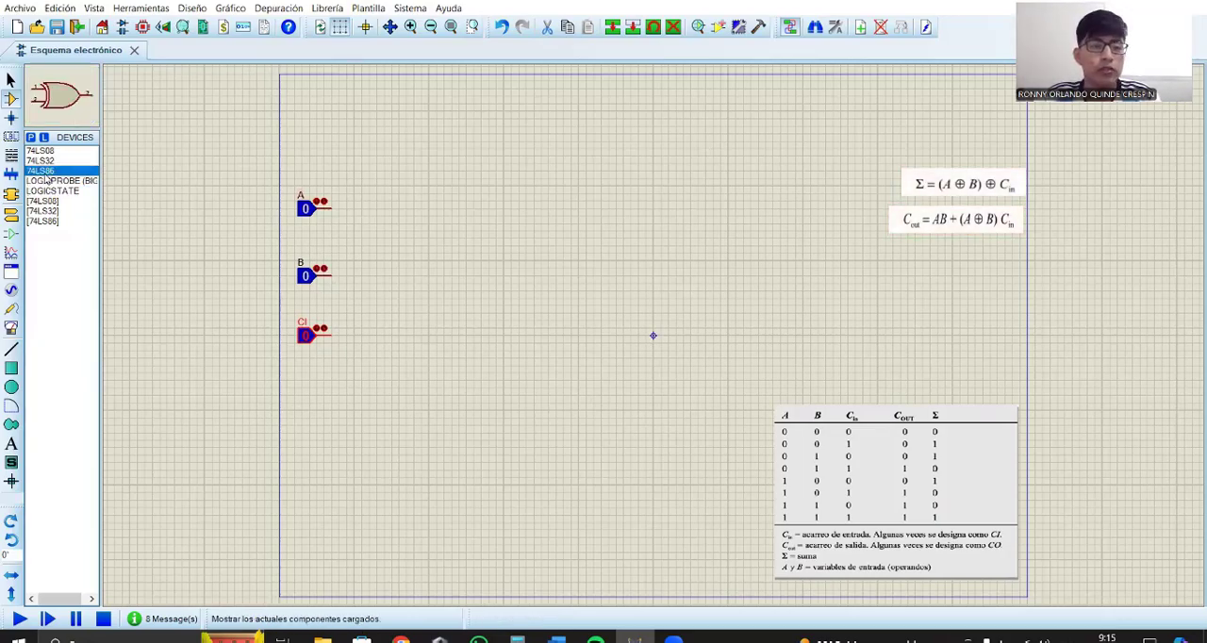
left_click(444, 196)
left_click(439, 202)
left_click(581, 256)
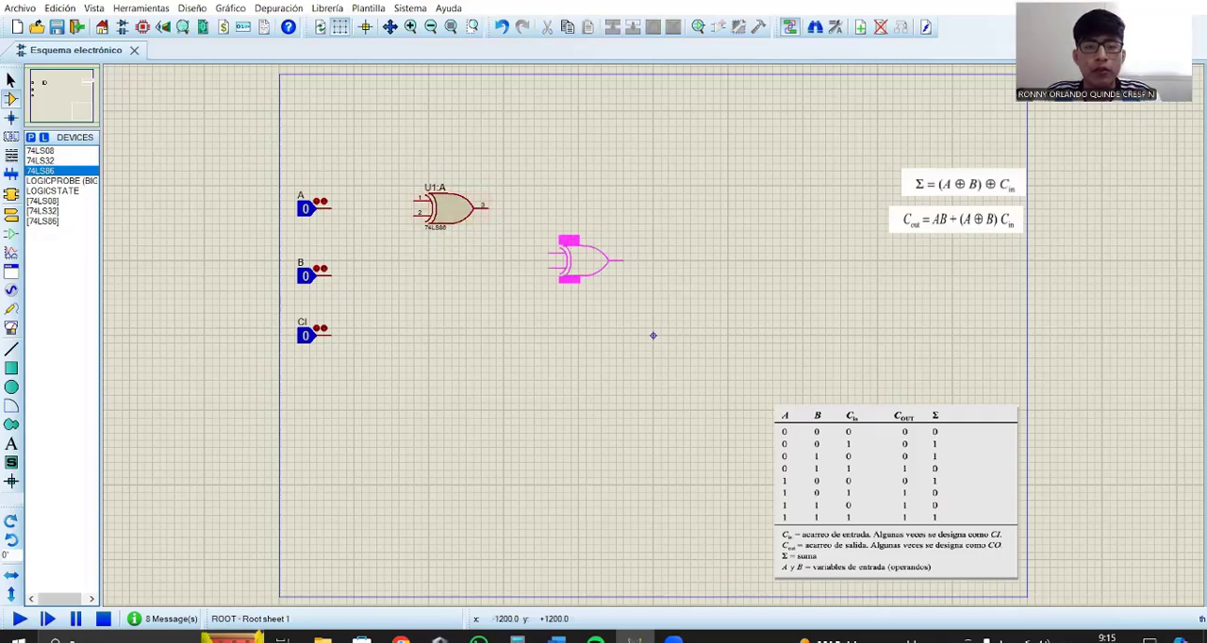
left_click(581, 255)
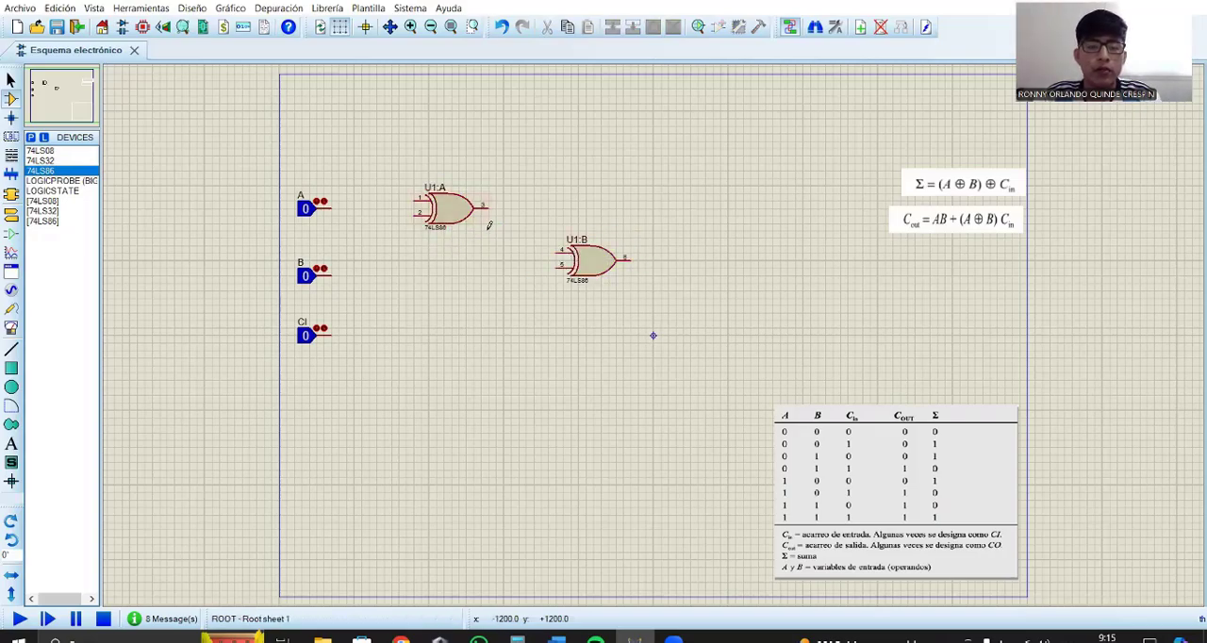
Step: Wire inputs A and B to pins 1 and 2 of the first XOR gate
left_click(331, 208)
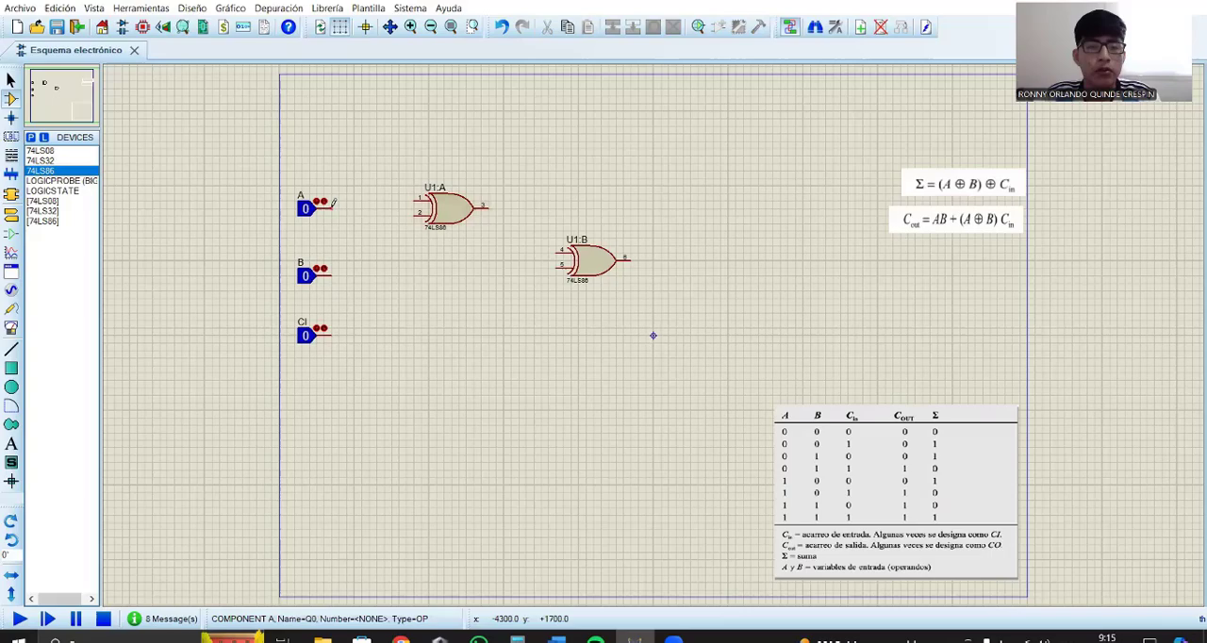
left_click(416, 207)
left_click(330, 275)
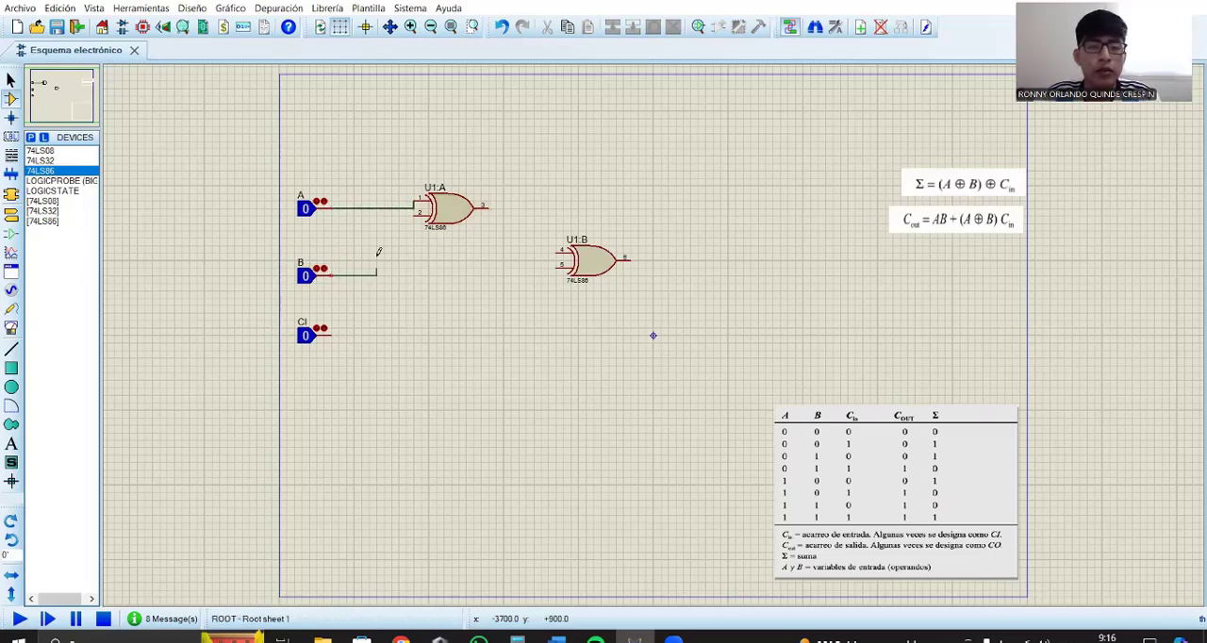
left_click(416, 215)
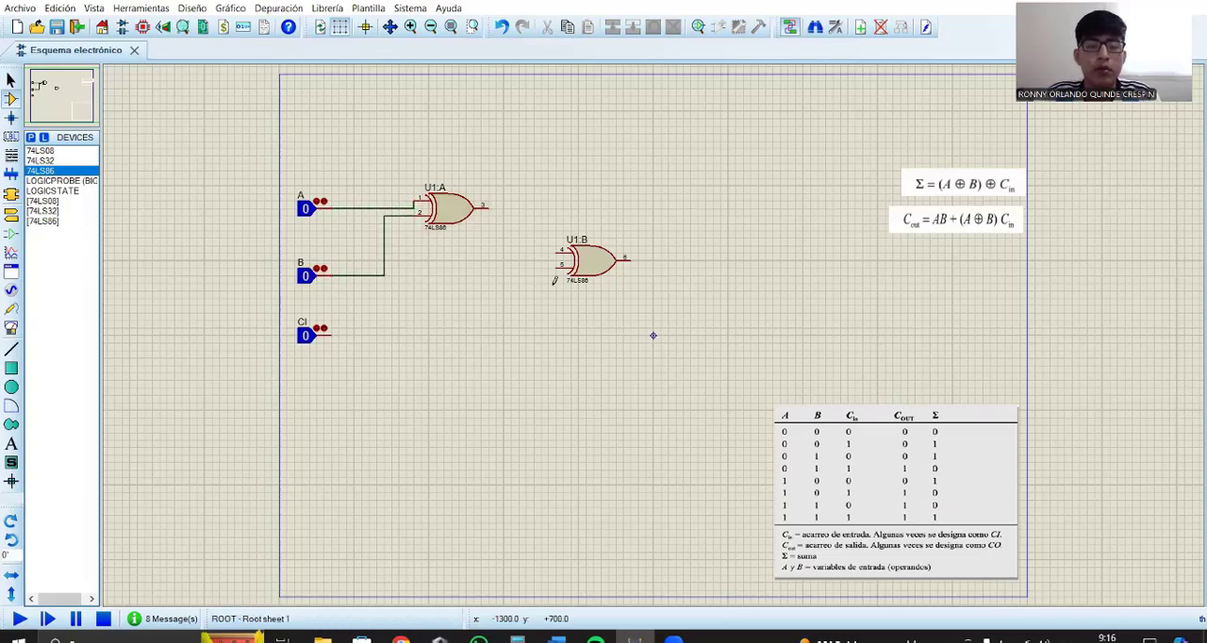
Step: Wire the first XOR gate's output and input CI to pins 4 and 5 of the second XOR gate
left_click(491, 205)
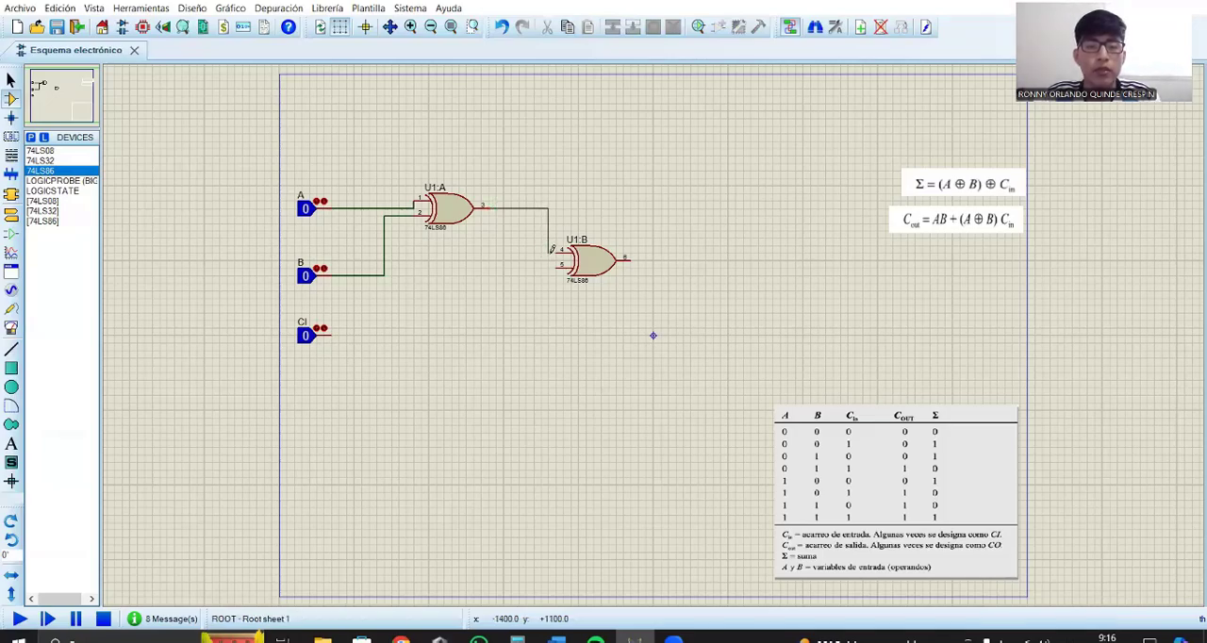
left_click(555, 251)
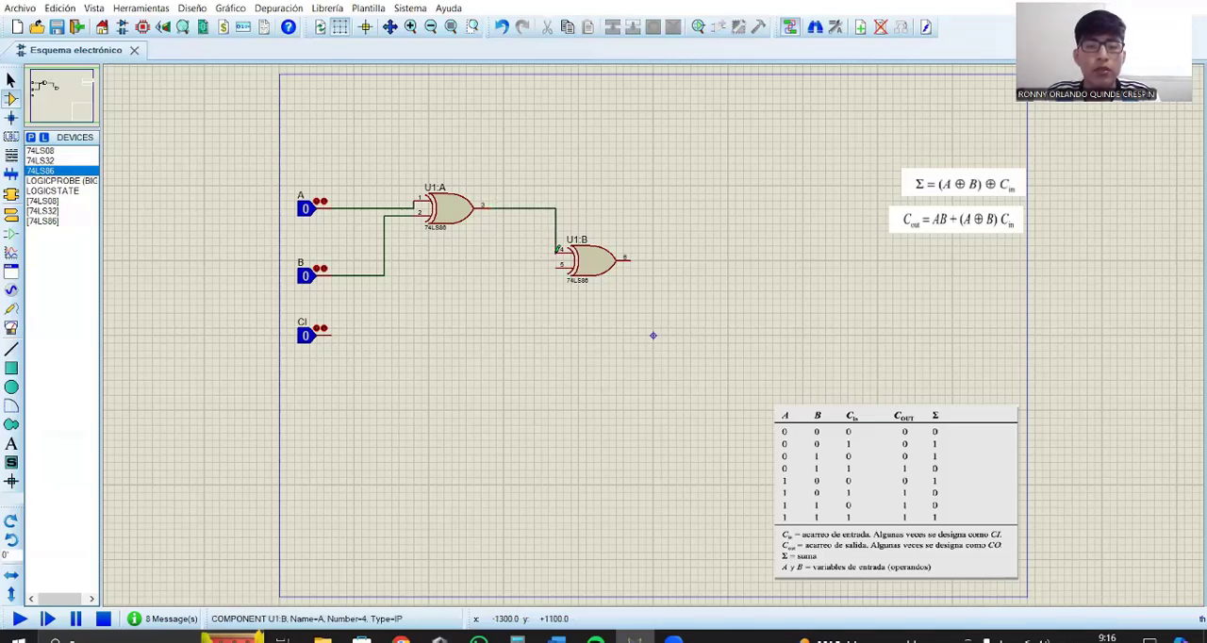
left_click(333, 330)
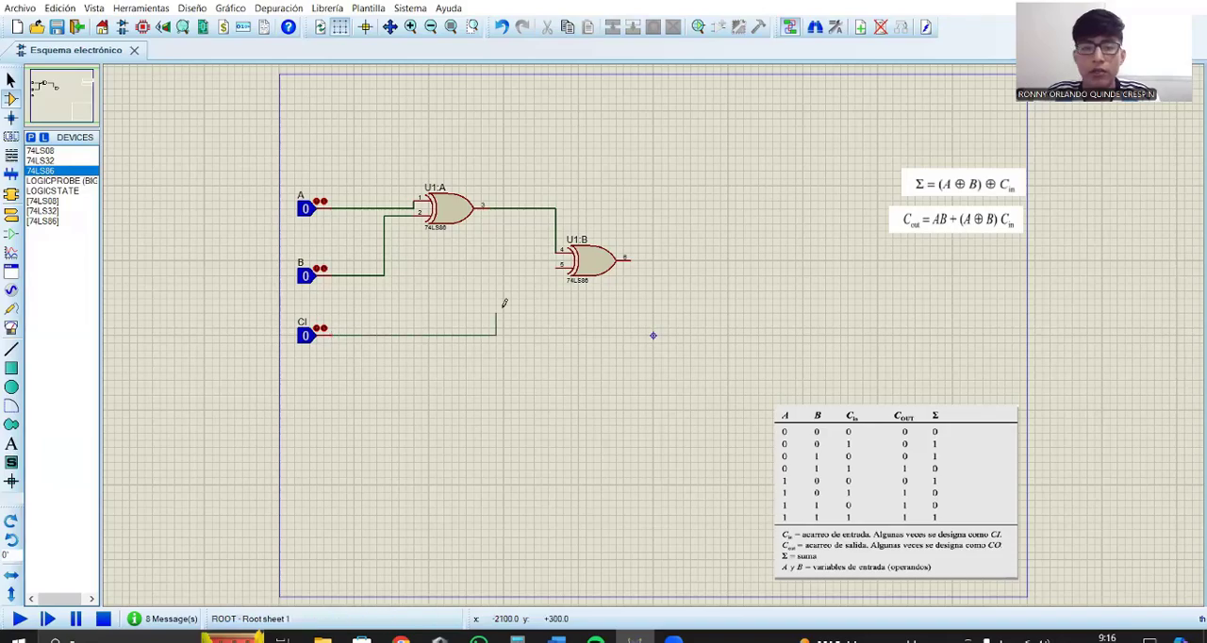
left_click(559, 265)
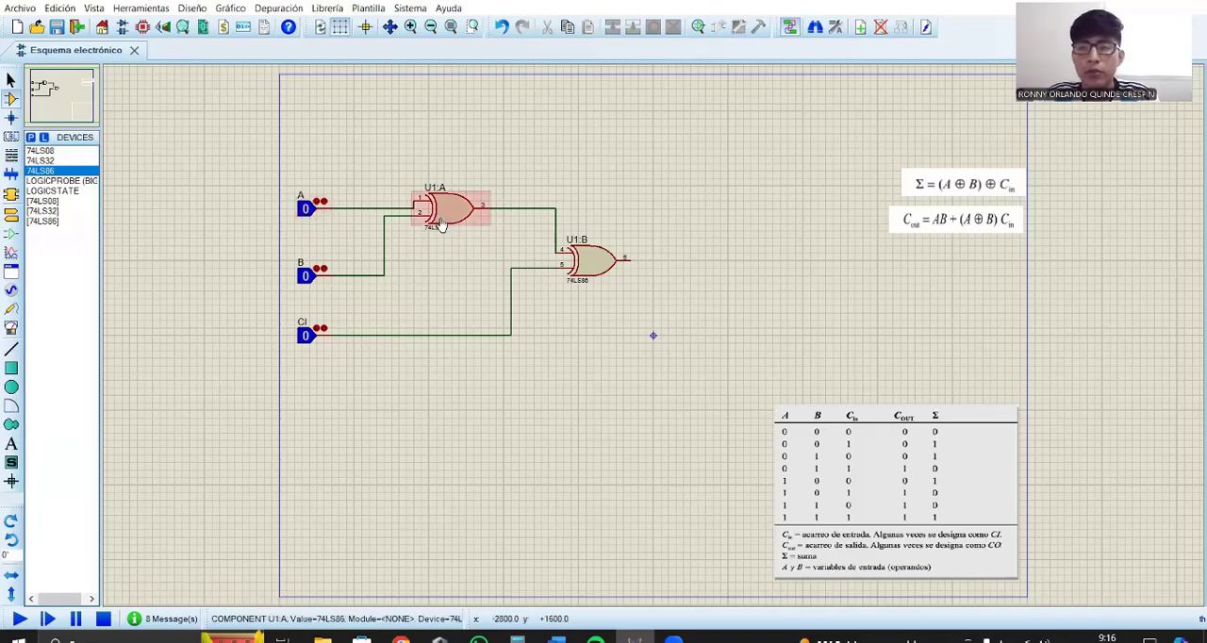
Step: Toggle logic state A to 1 and back to 0
left_click(305, 210)
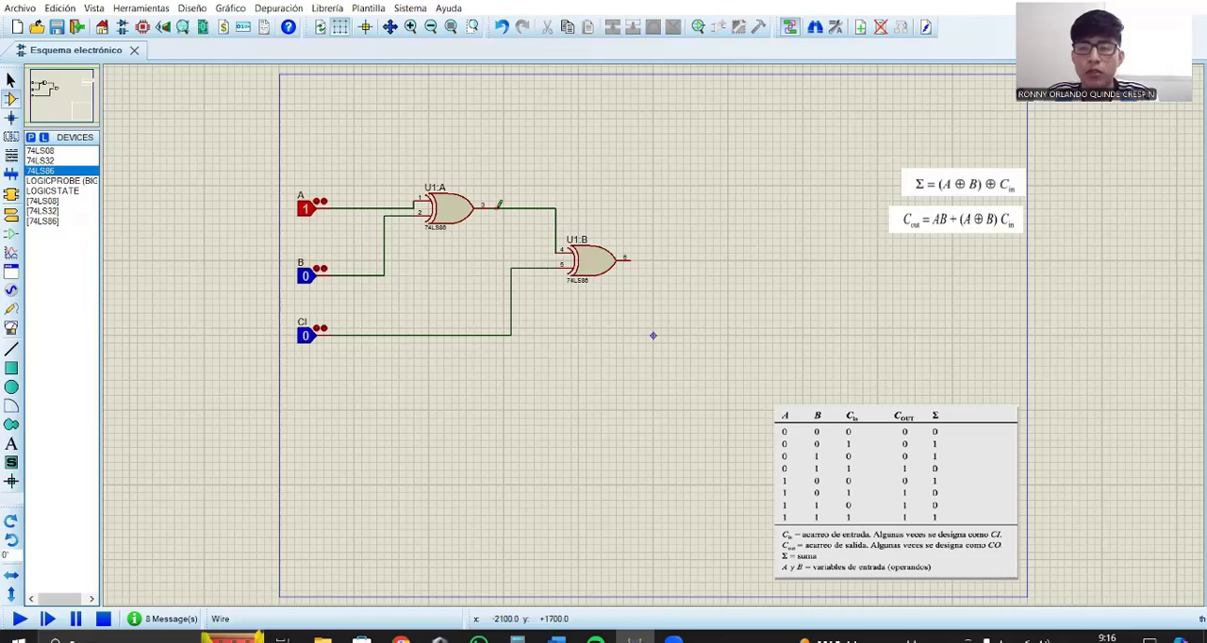
left_click(323, 211)
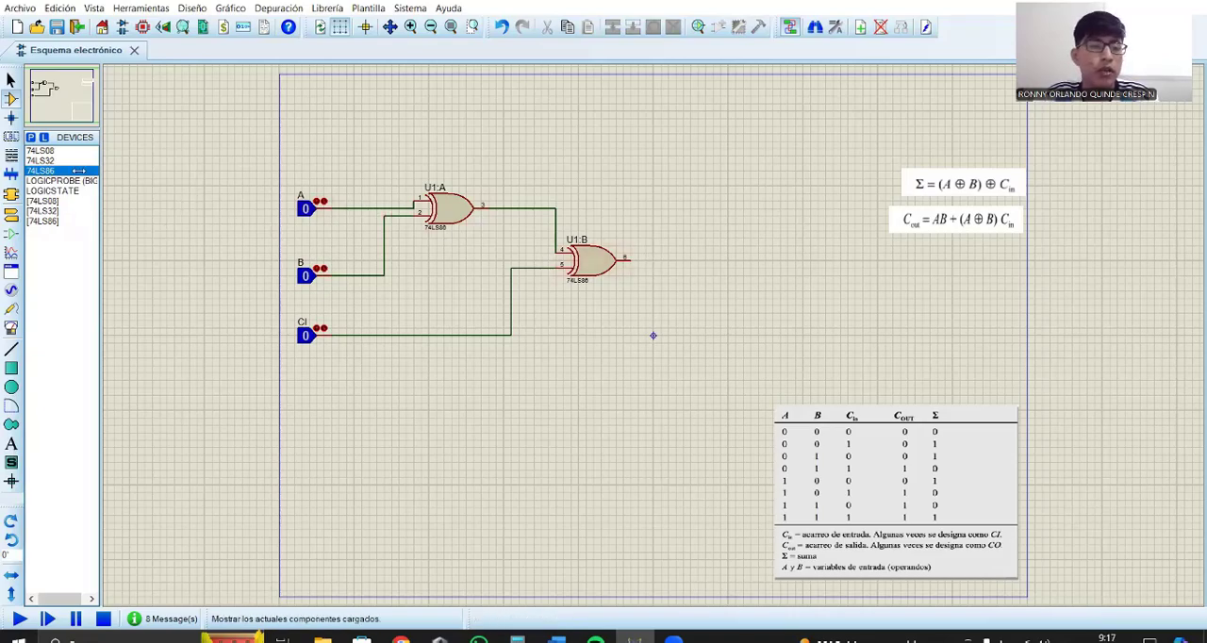
Step: Place two 74LS08 AND gates one above the other below the XOR gates
left_click(56, 151)
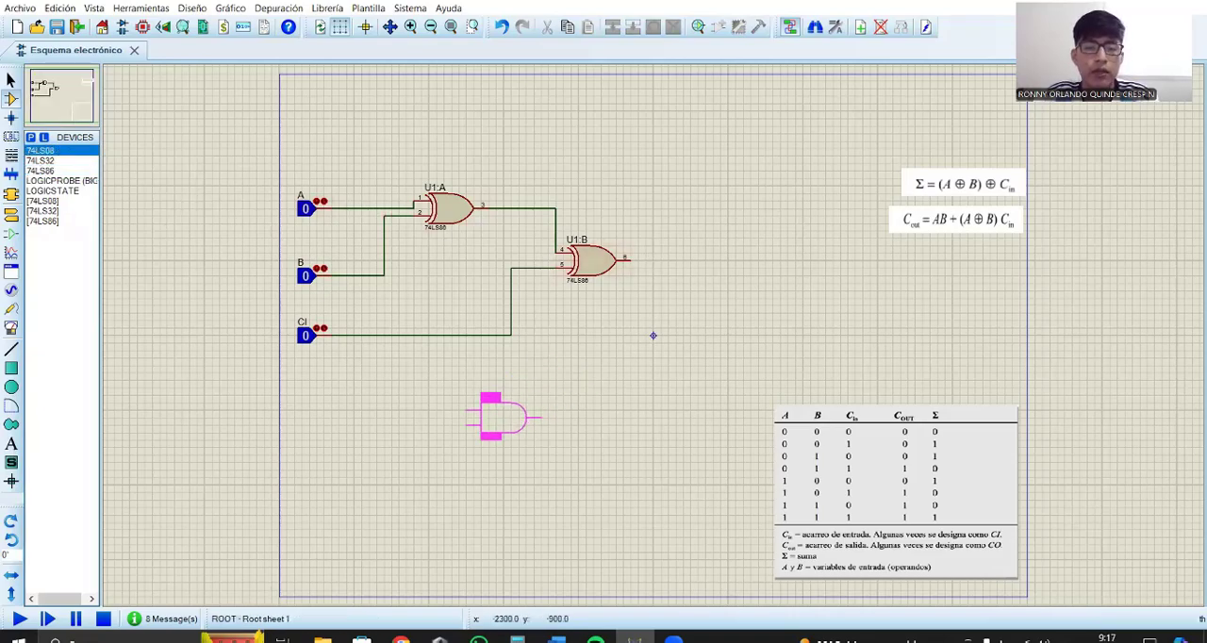
left_click(480, 387)
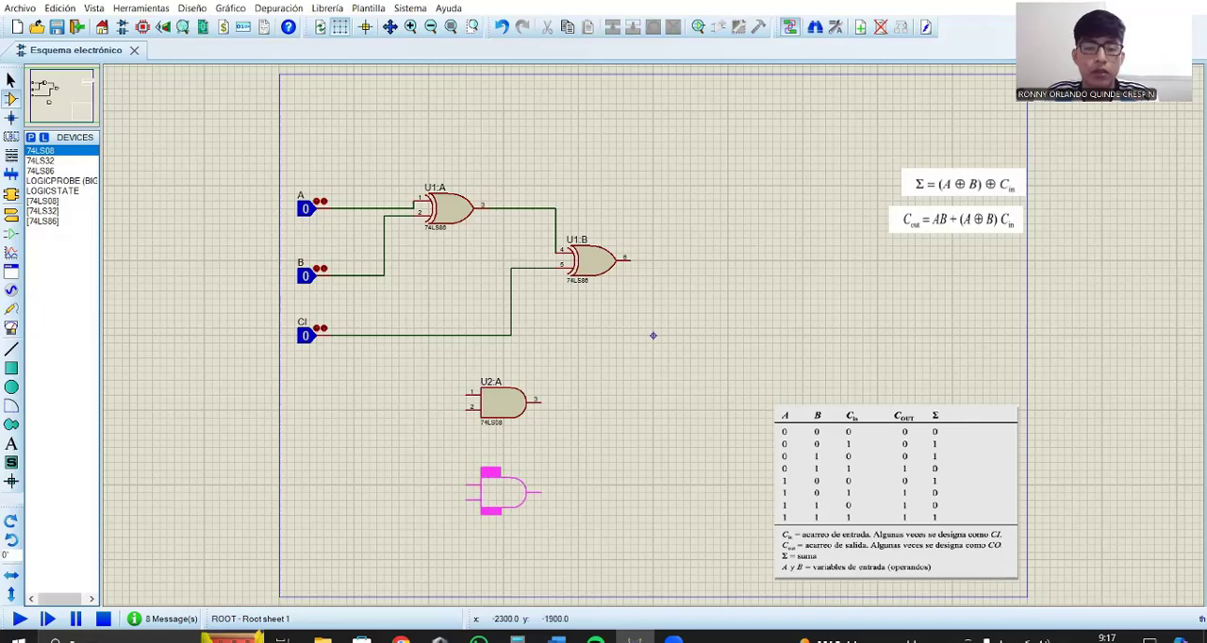
left_click(485, 473)
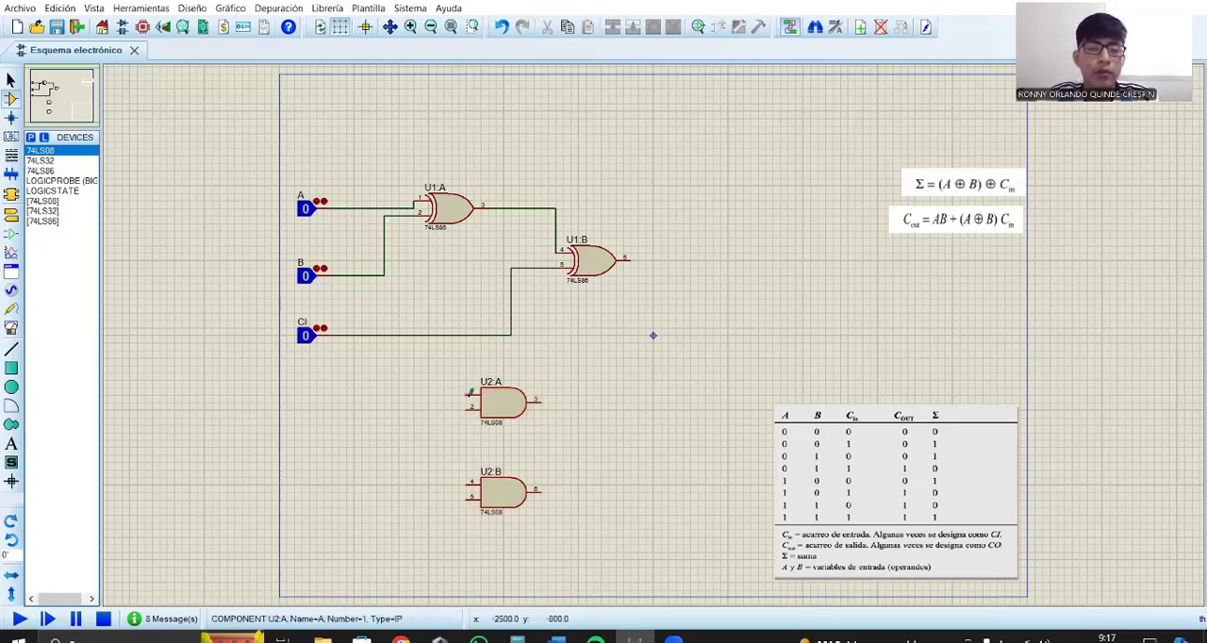
Step: Branch wires from the first XOR gate's output and the CI line to pins 1 and 2 of the upper AND gate
left_click(503, 209)
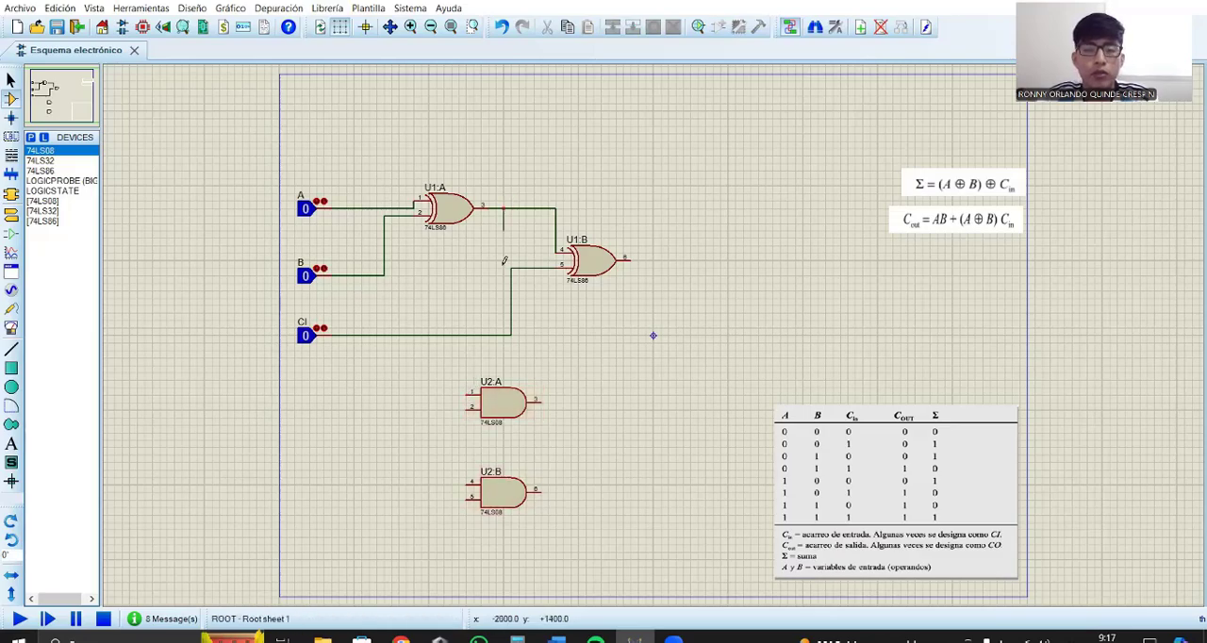
left_click(466, 392)
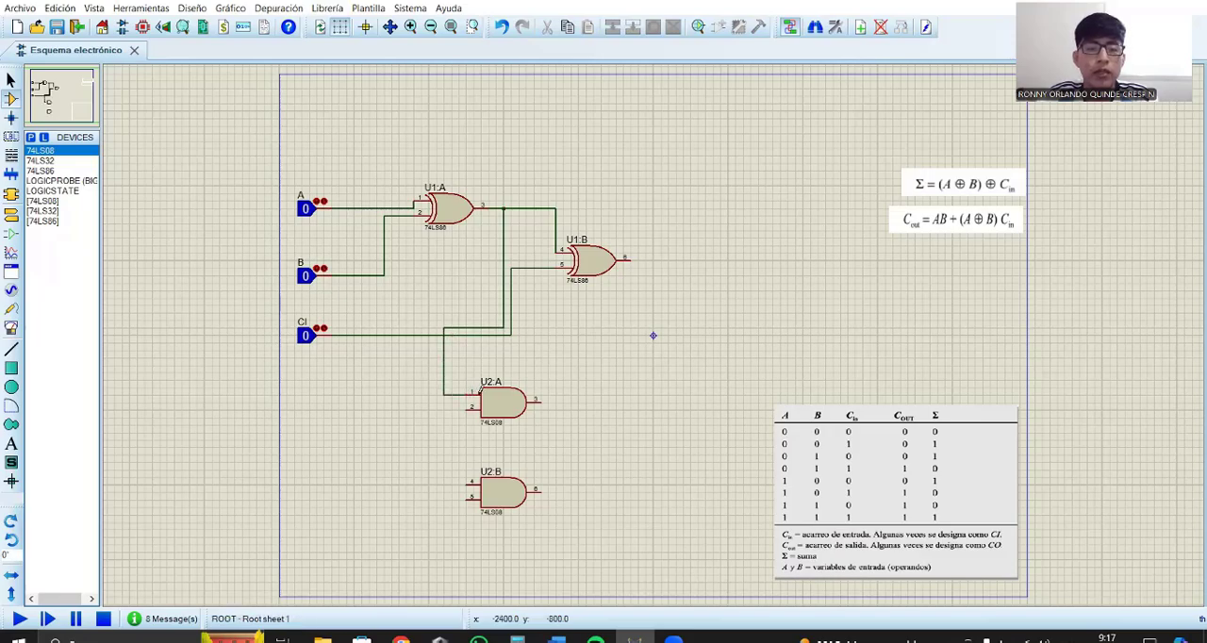
left_click(421, 335)
left_click(463, 406)
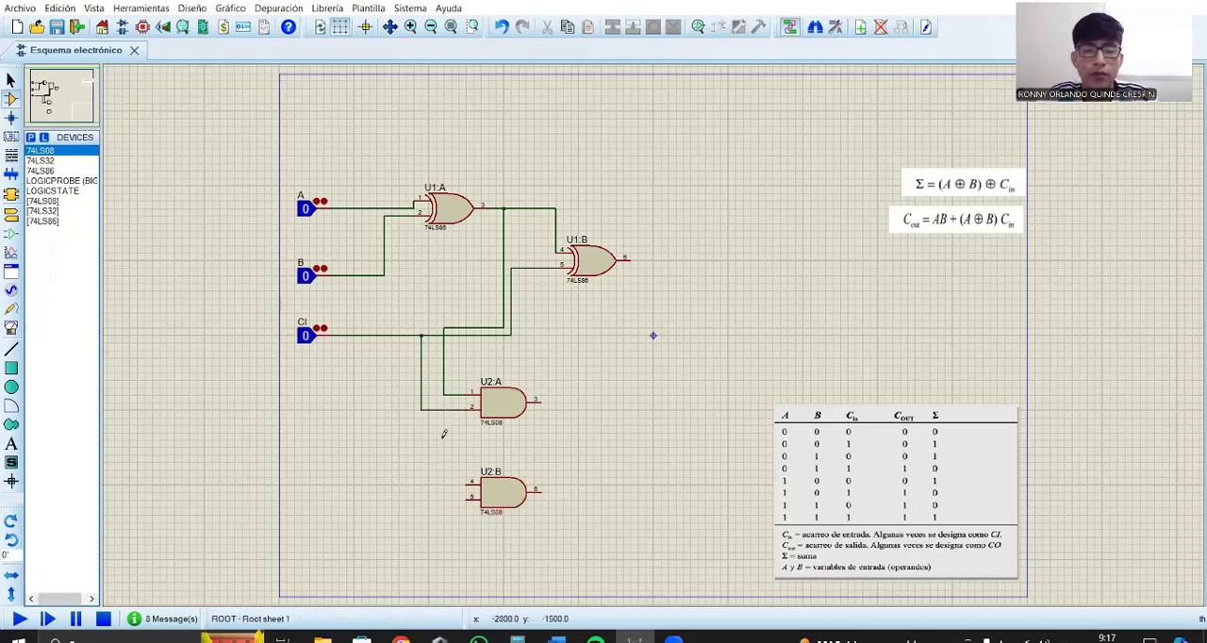
Step: Branch wires from the A and B lines to pins 4 and 5 of the lower AND gate
left_click(368, 209)
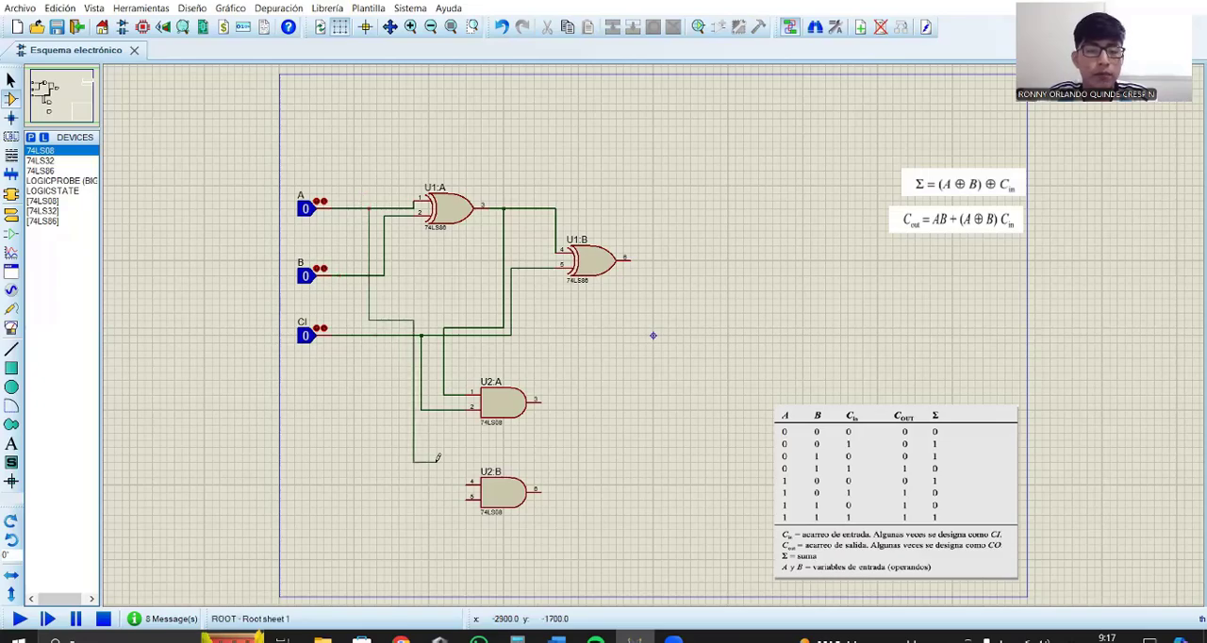
left_click(470, 484)
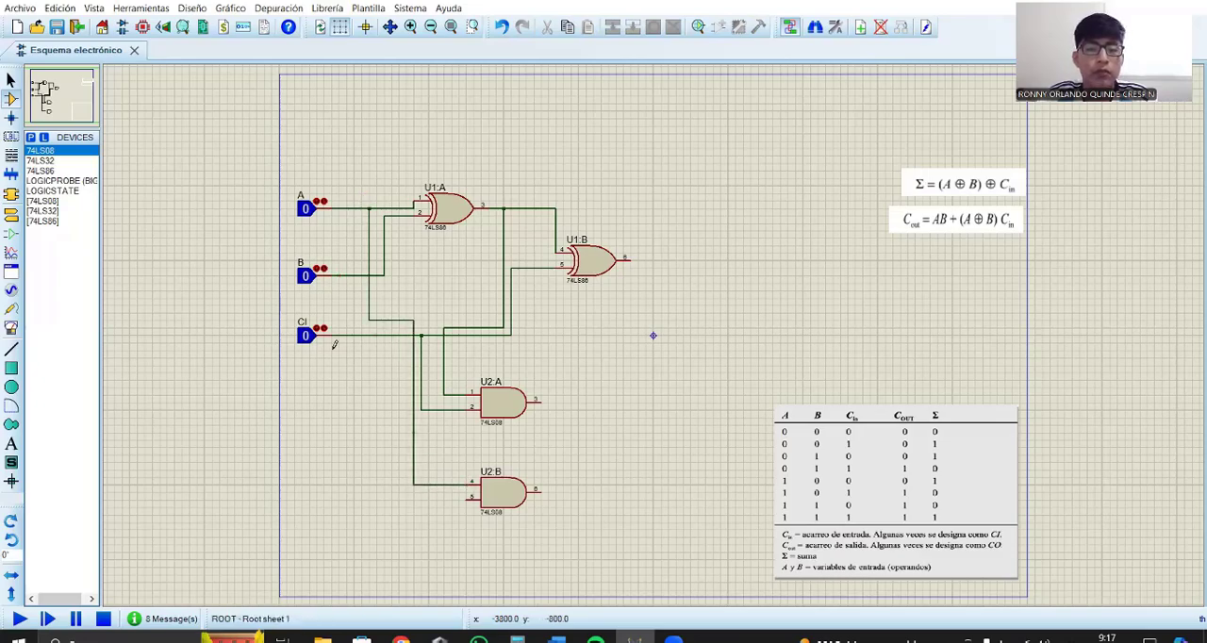
left_click(356, 274)
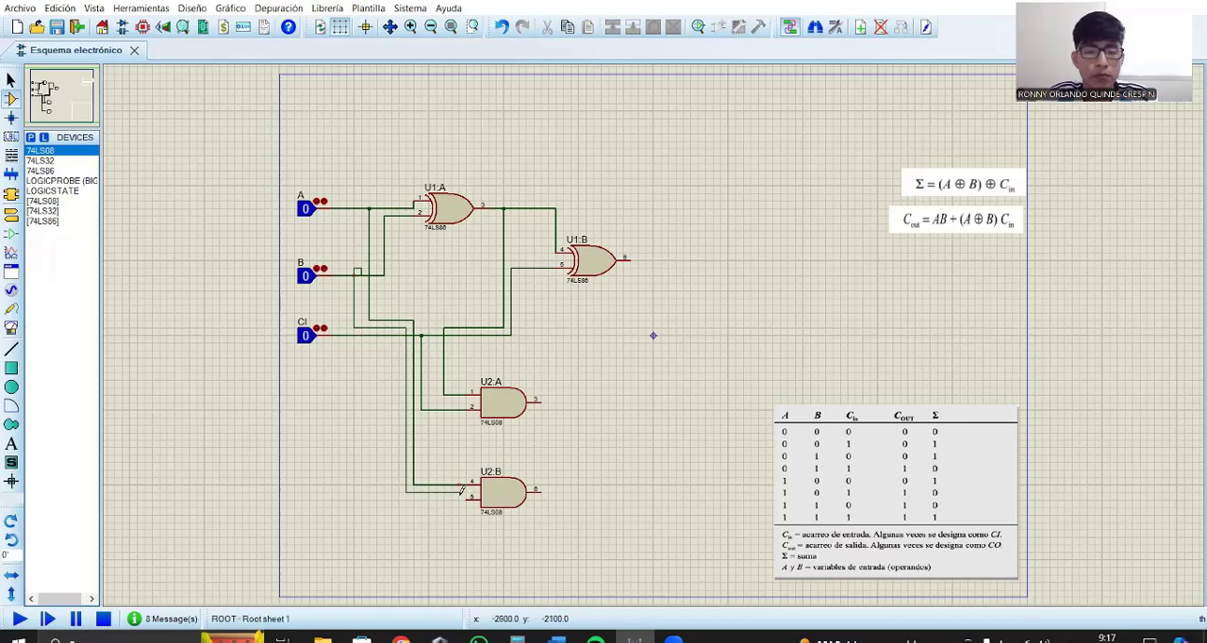
left_click(468, 497)
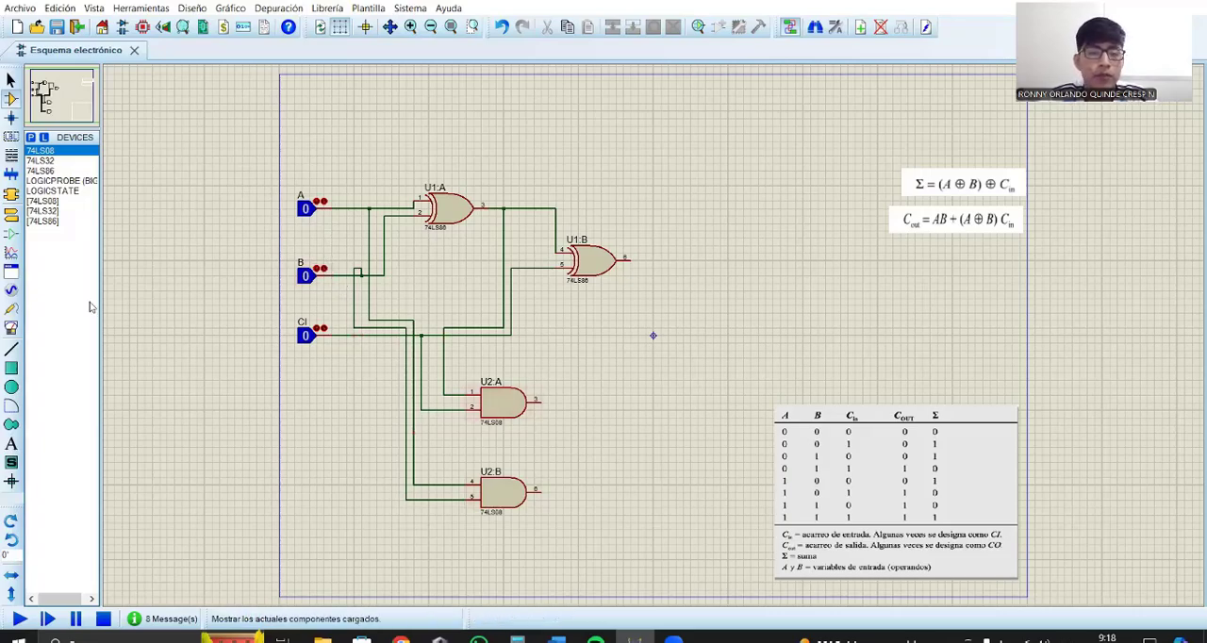
Step: Place a 74LS32 OR gate to the right of and between the two AND gates
left_click(52, 160)
left_click(638, 447)
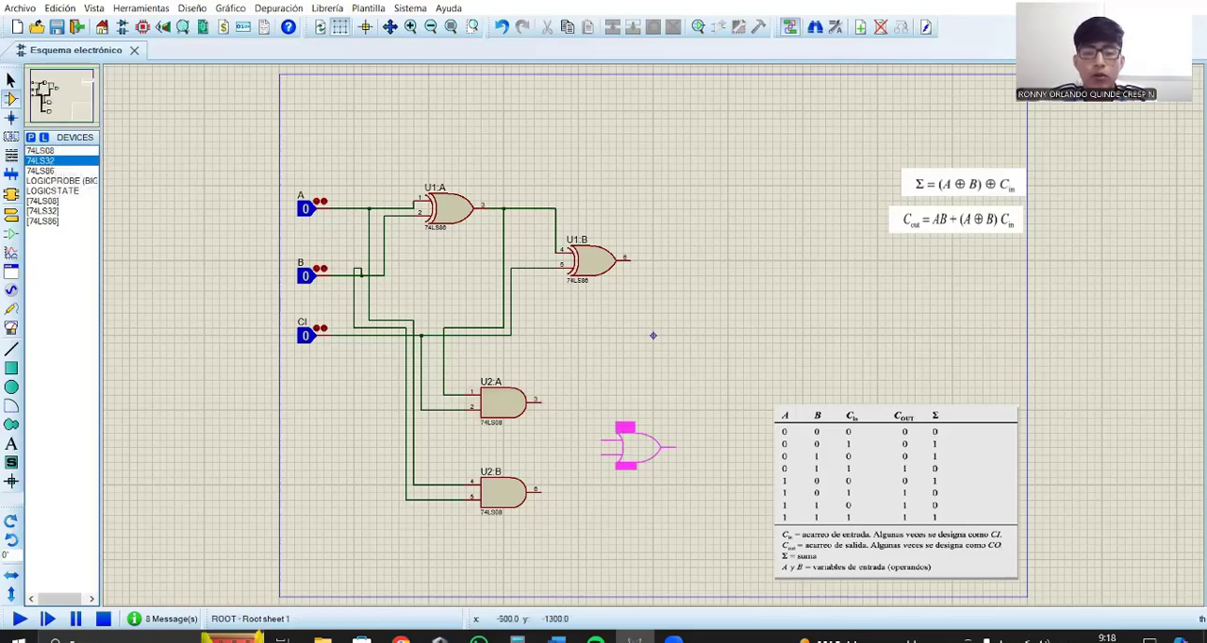
left_click(638, 448)
Step: Wire the upper and lower AND gates' outputs to pins 1 and 2 of the OR gate
left_click(537, 401)
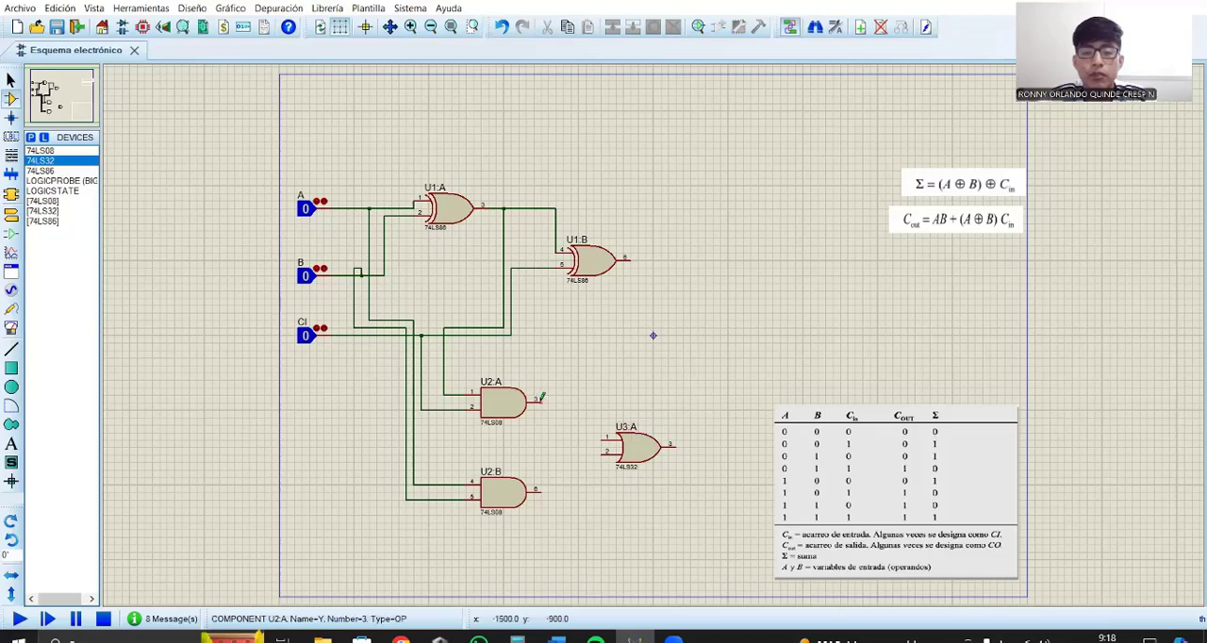
left_click(604, 439)
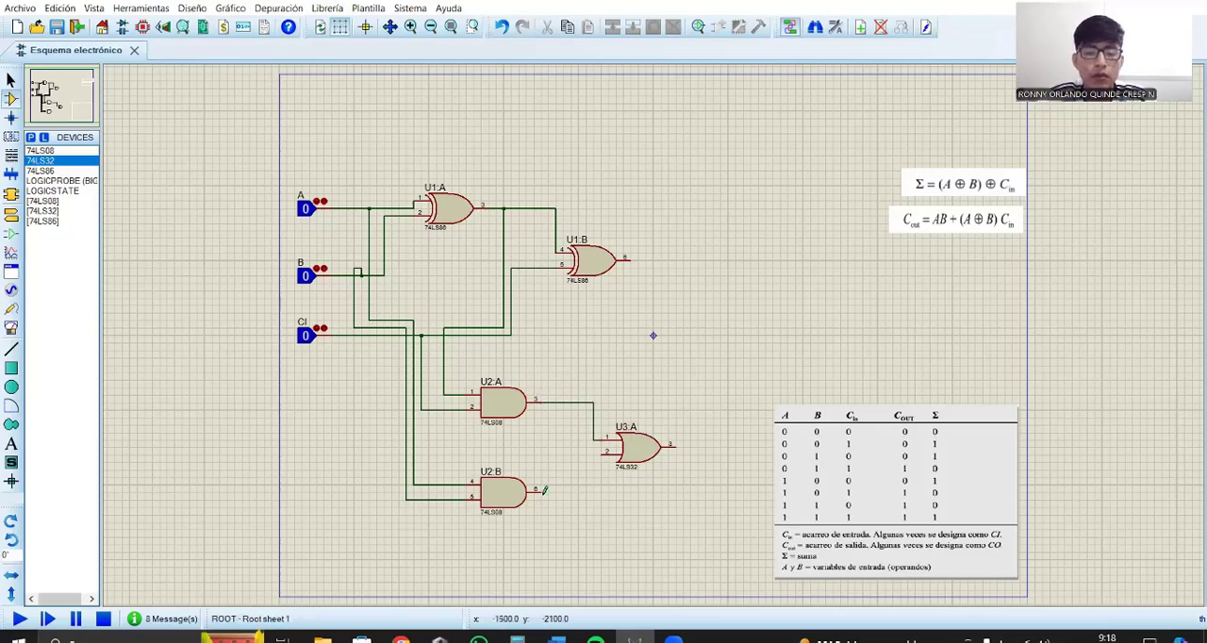
left_click(544, 490)
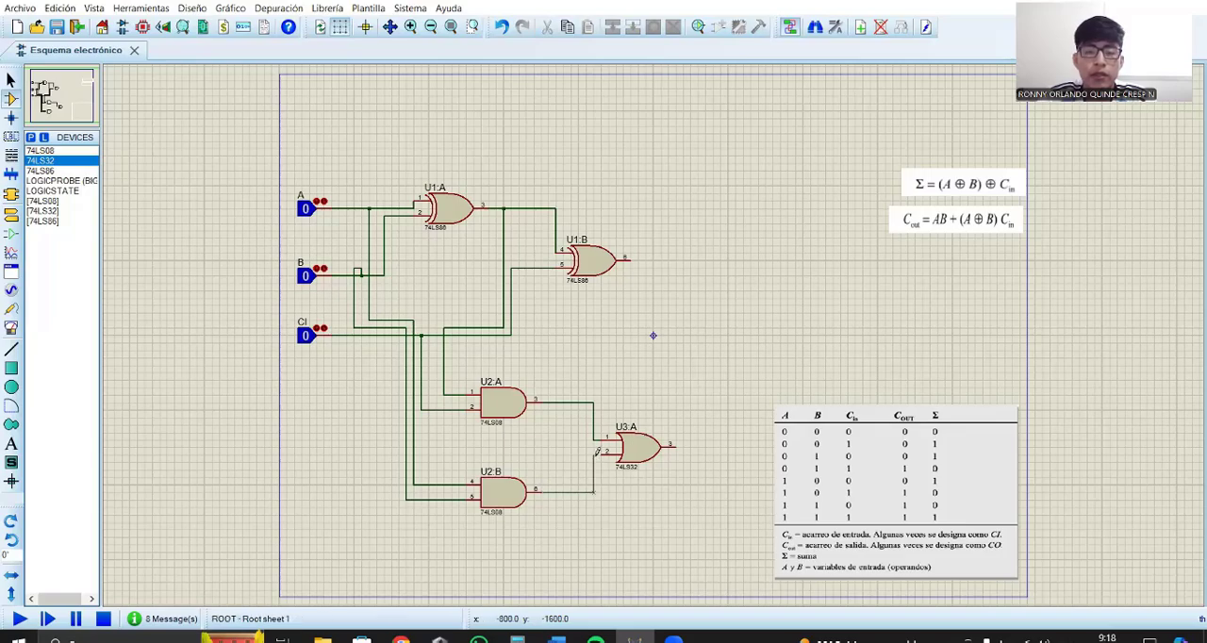
left_click(596, 452)
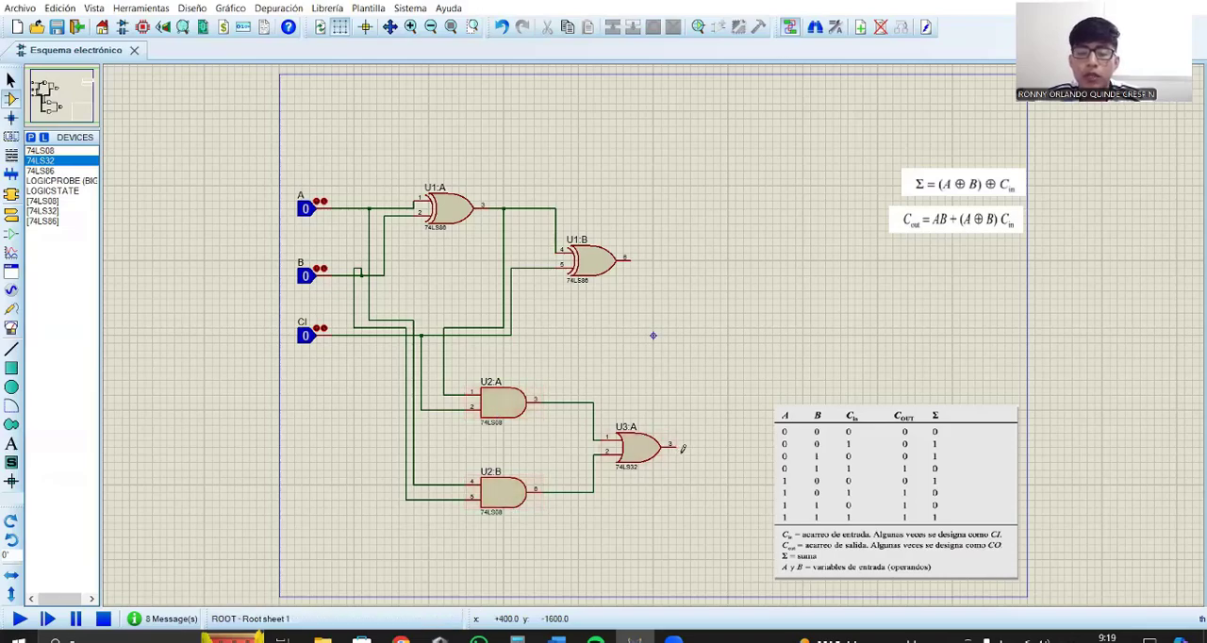
Step: Place a big logic probe beside the second XOR gate and another beside the OR gate, each wired to its gate's output
left_click(78, 185)
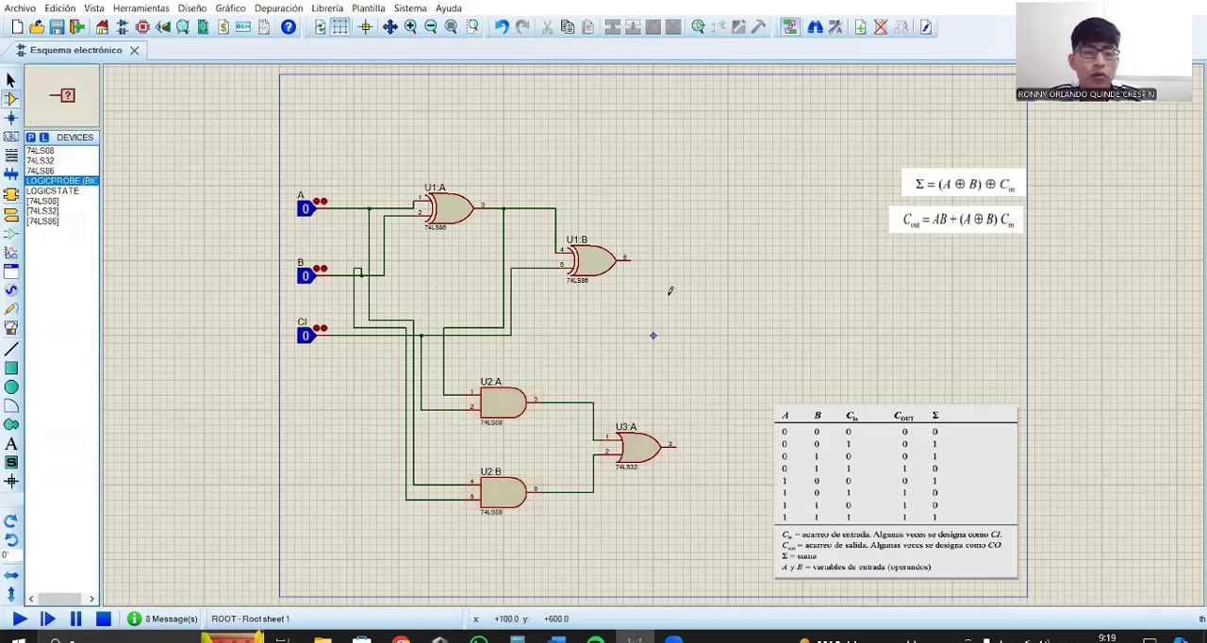
left_click(679, 264)
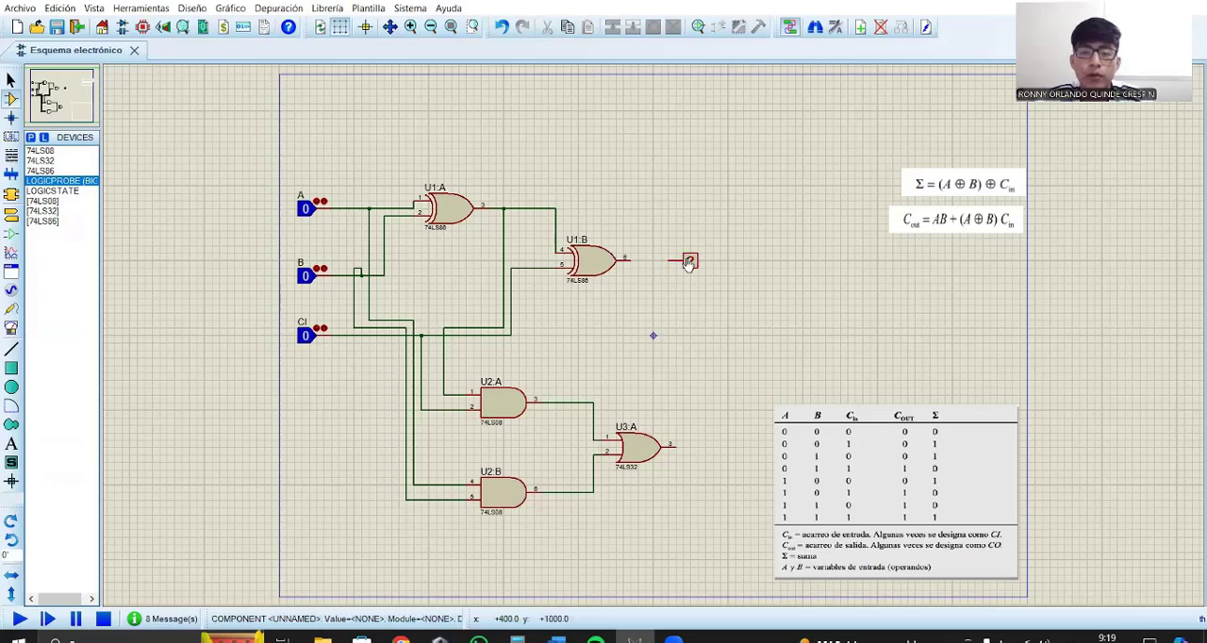
left_click(709, 449)
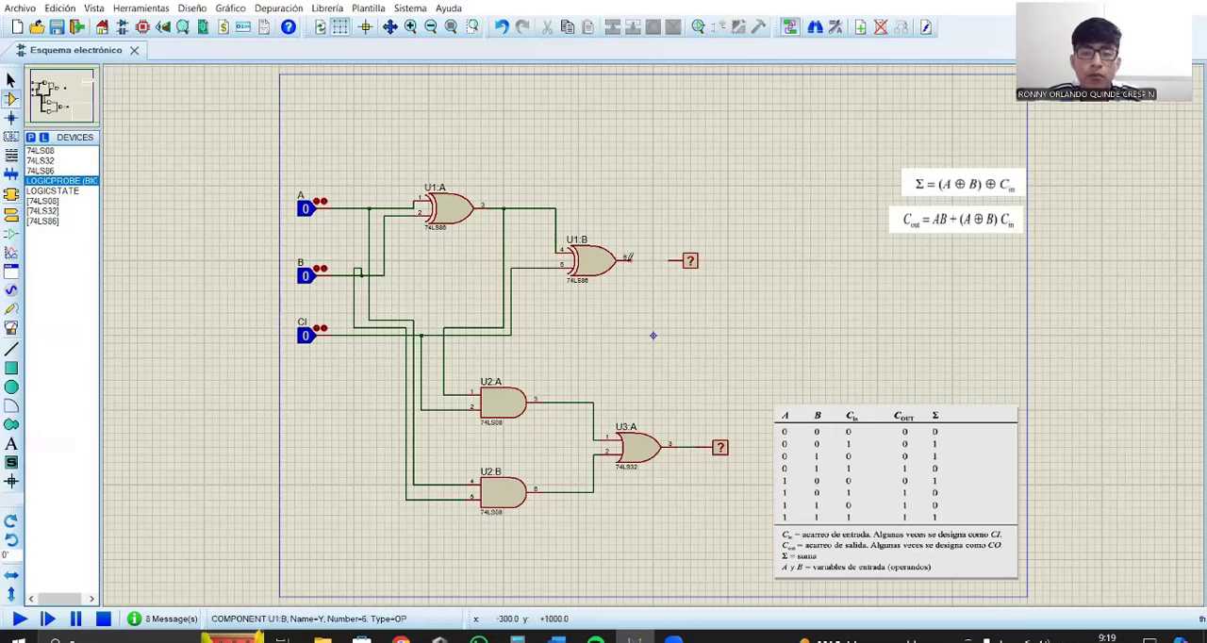
left_click(630, 256)
left_click(671, 257)
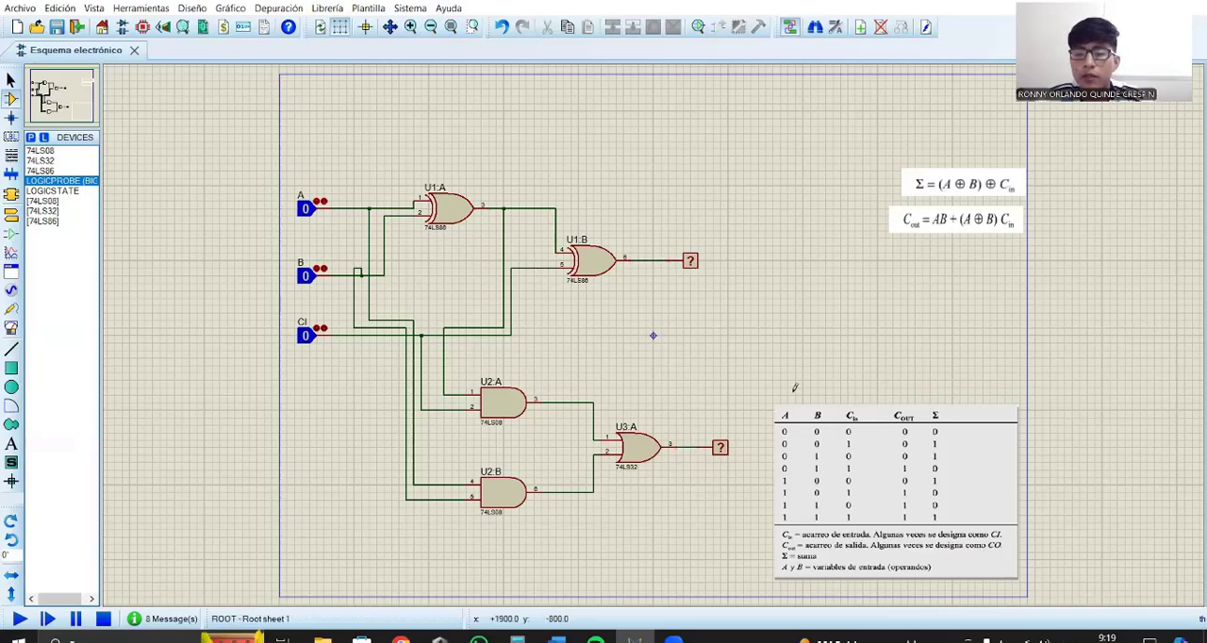
Step: Run the simulation, set inputs CI, B and A to 1 one after another to check the truth table, and stop it
left_click(783, 455)
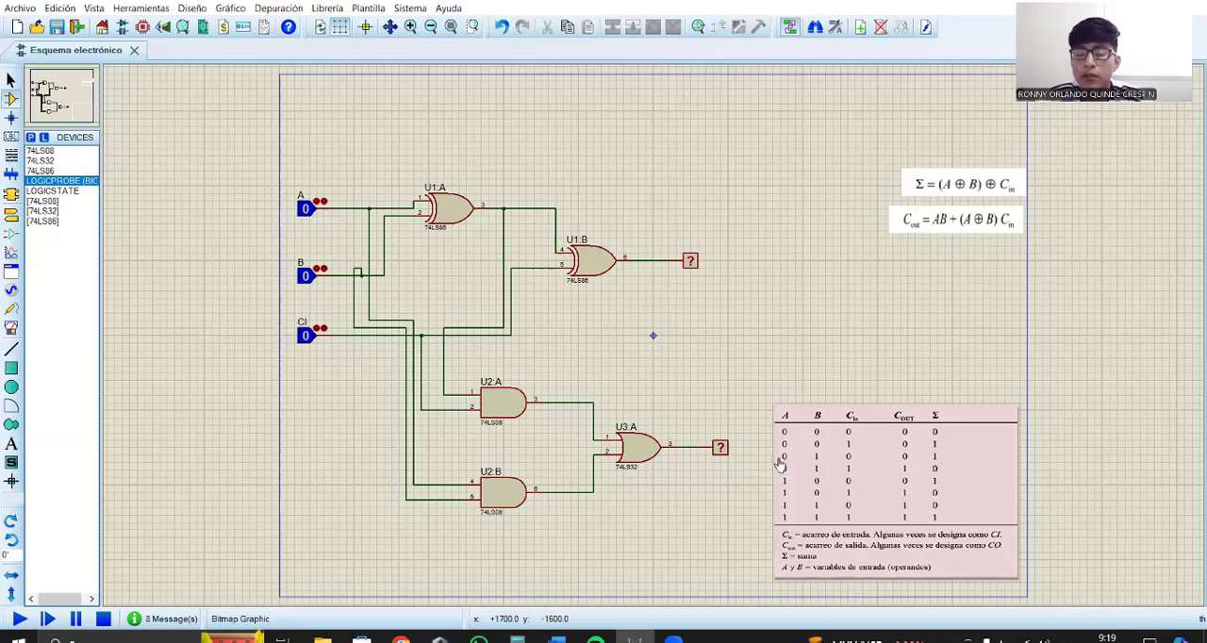
left_click(105, 451)
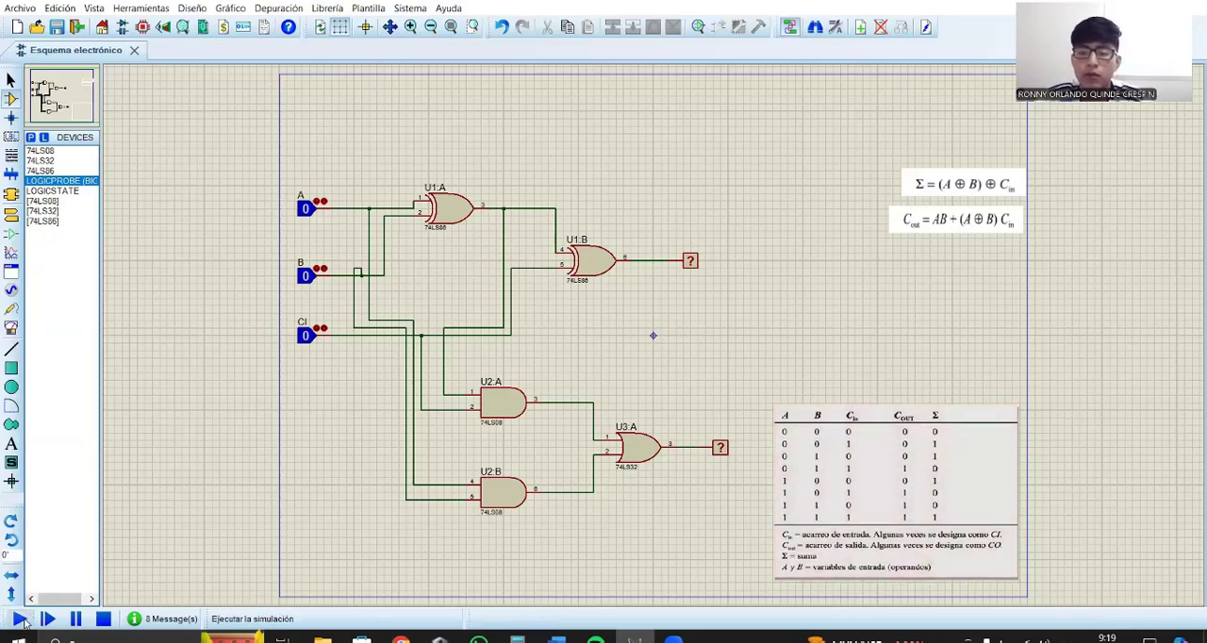
left_click(19, 619)
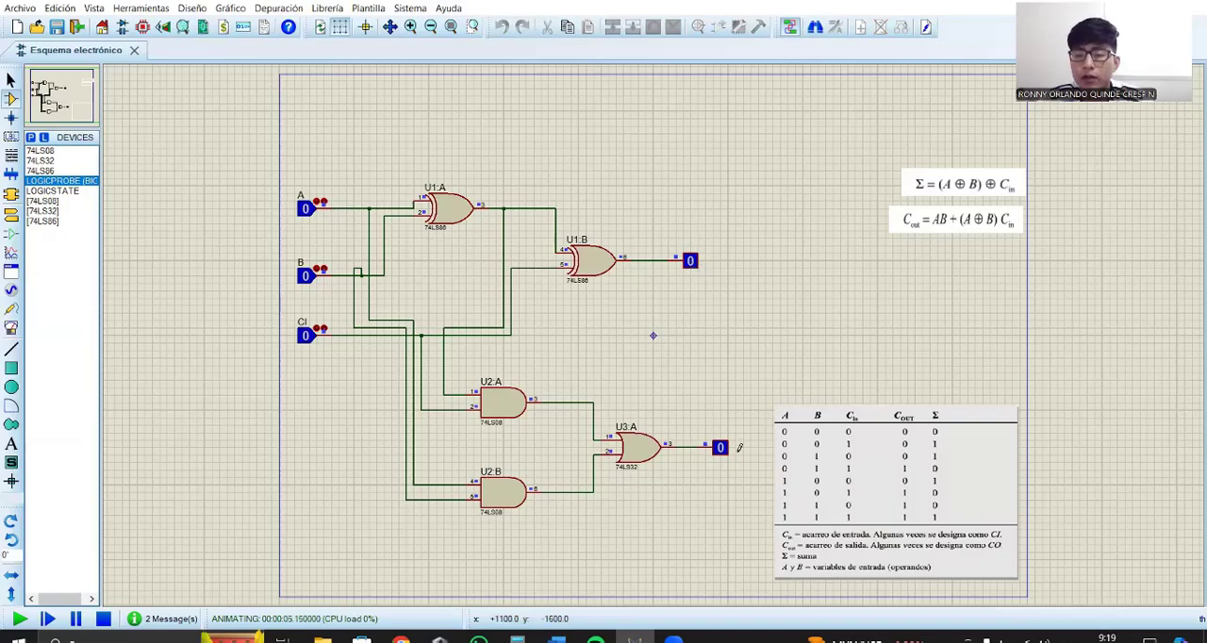
left_click(304, 340)
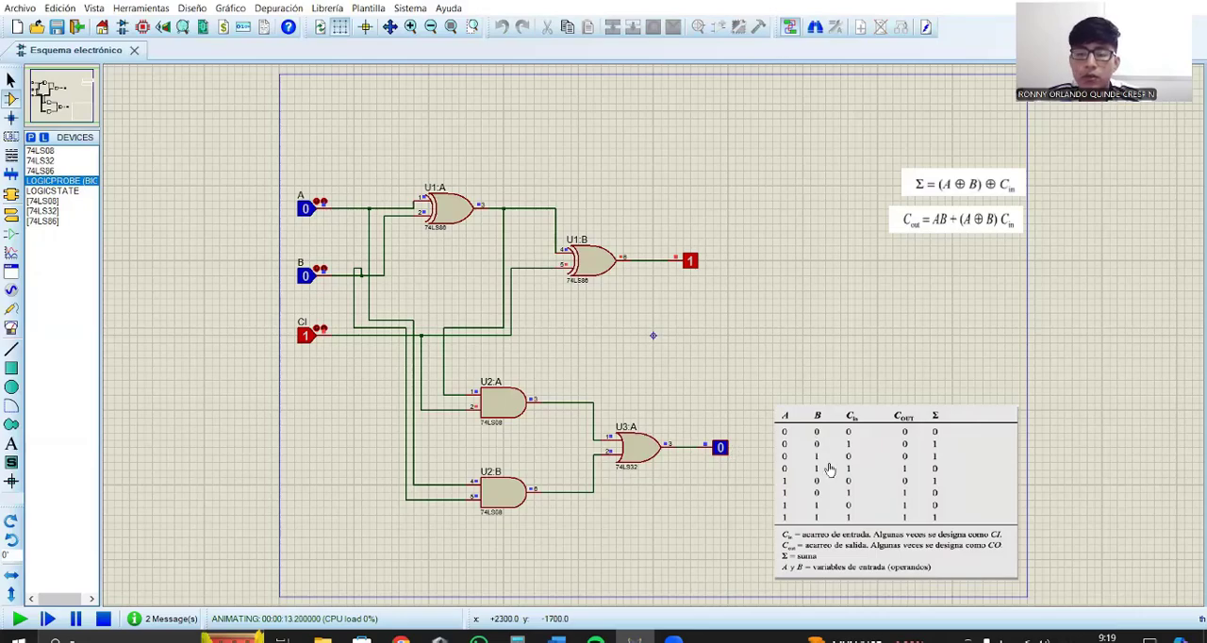
left_click(307, 283)
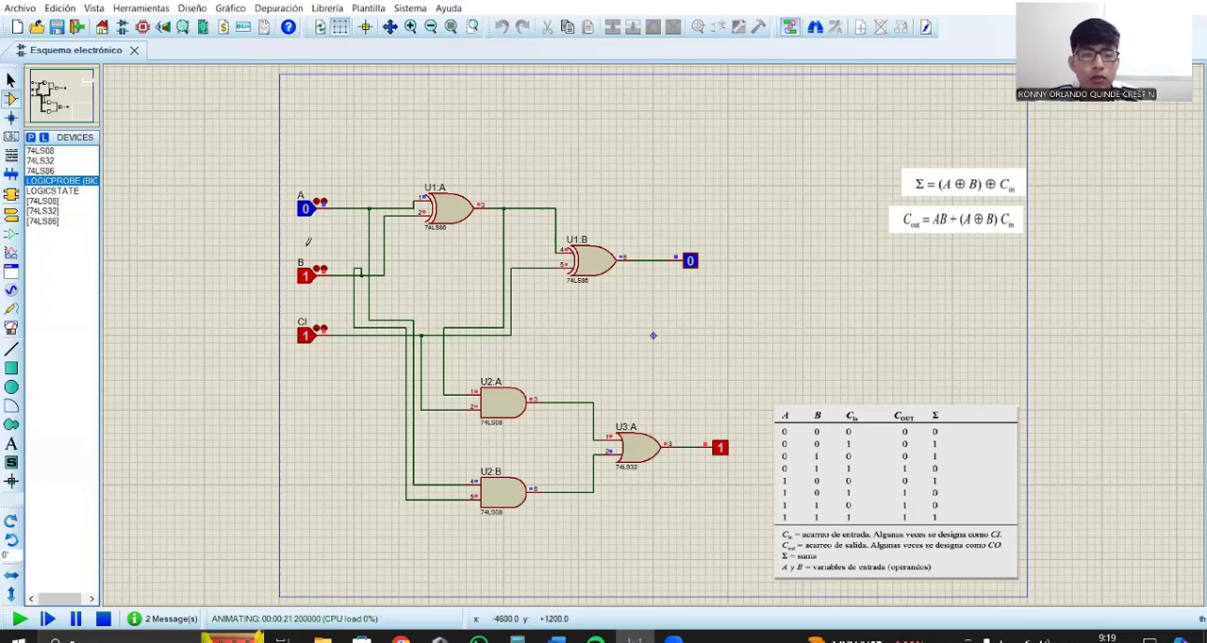
left_click(304, 215)
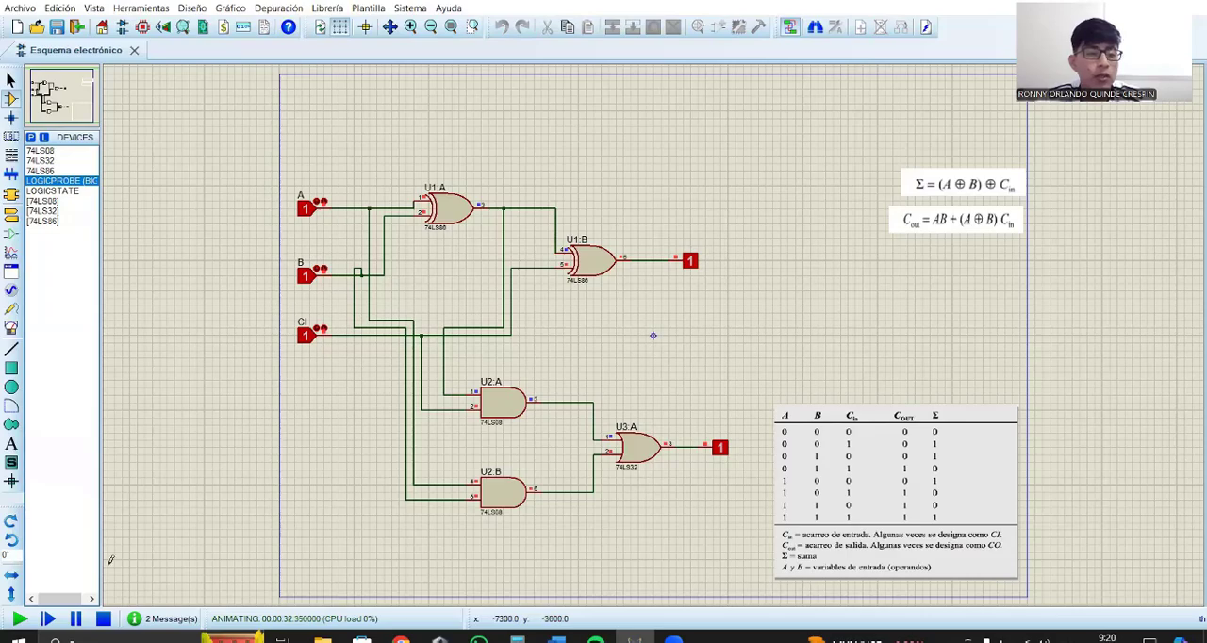
left_click(103, 619)
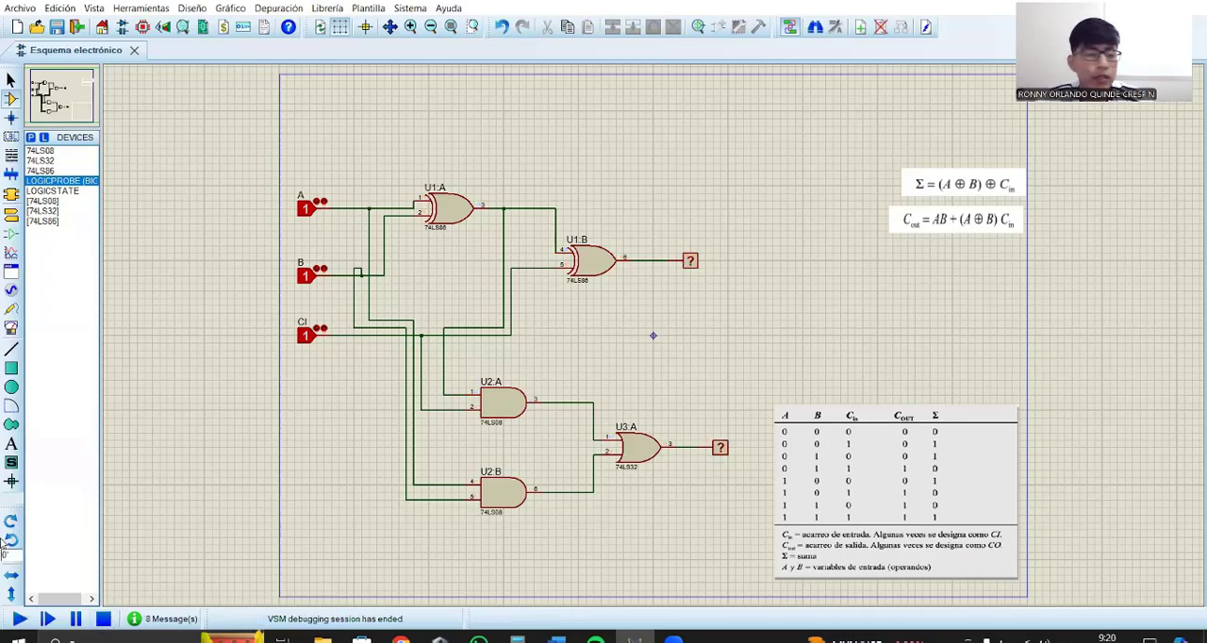
Step: Place an oscilloscope above the circuit and wire channels A to D to the A, B and CI lines and the second XOR gate's output
left_click(10, 329)
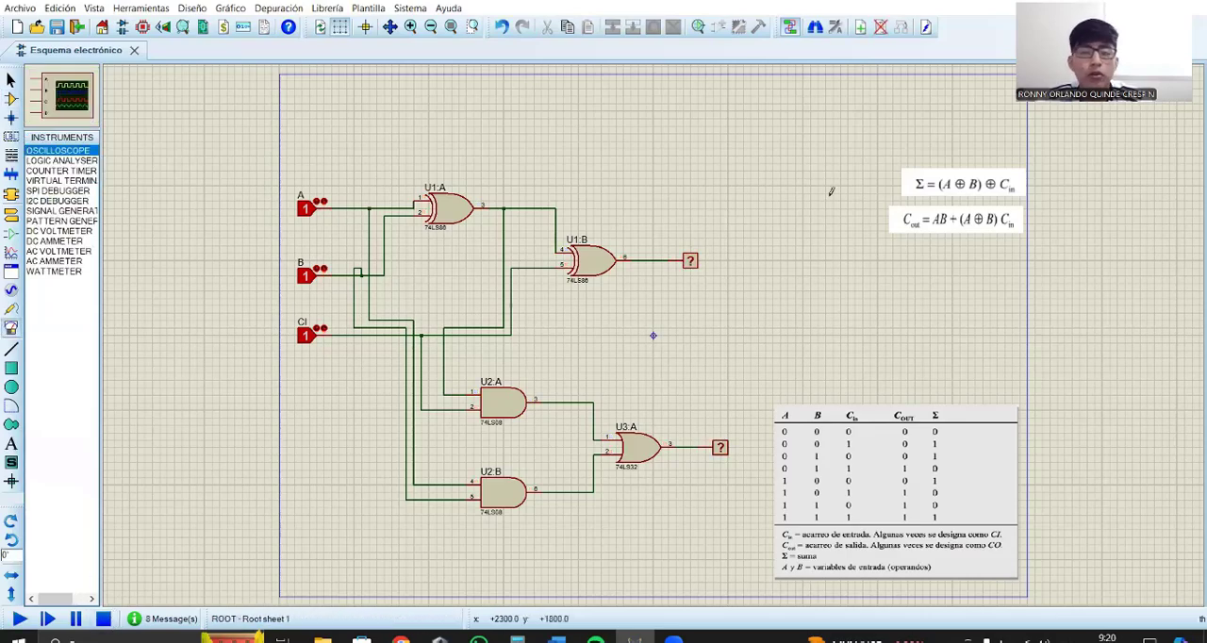
left_click(803, 121)
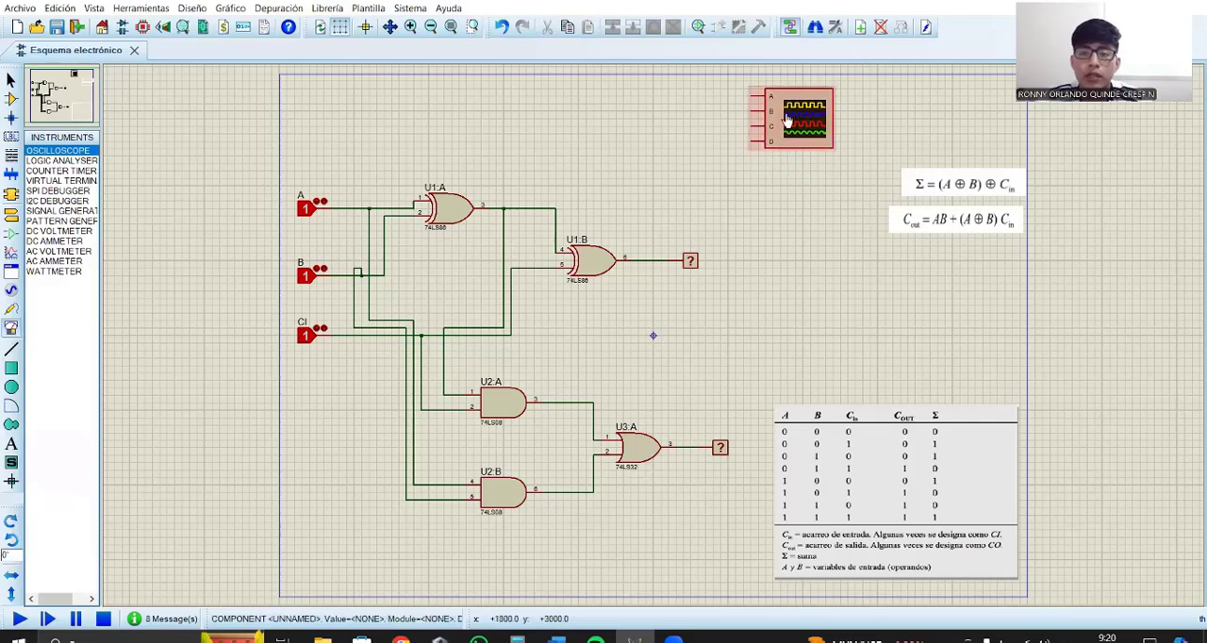
left_click(752, 95)
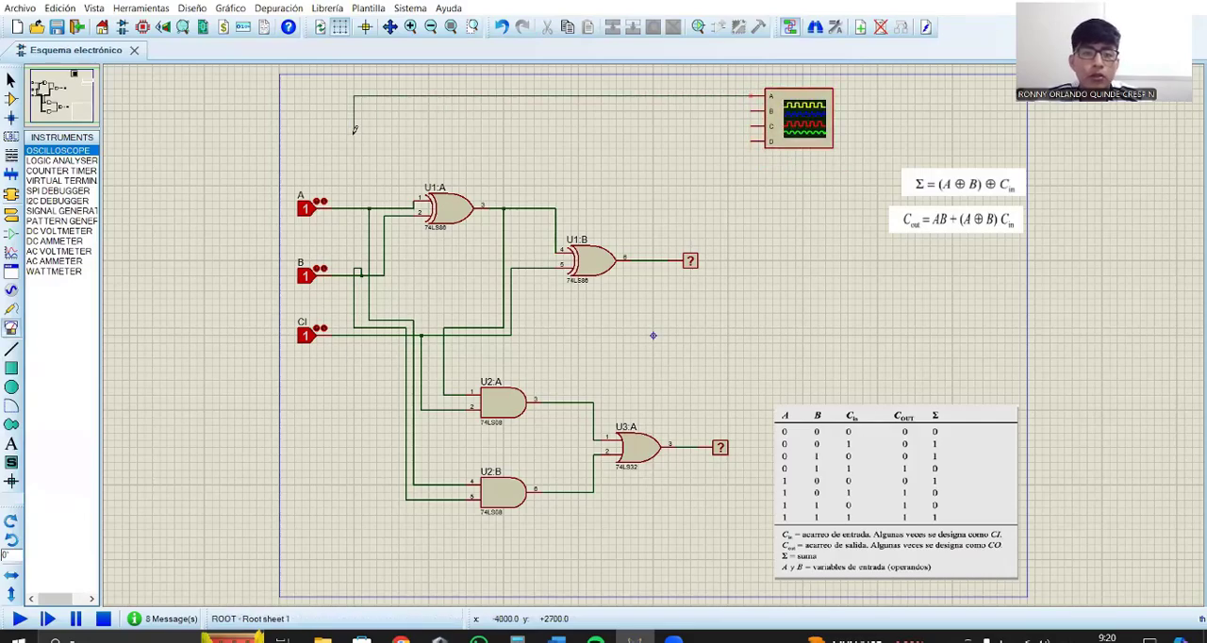
left_click(355, 206)
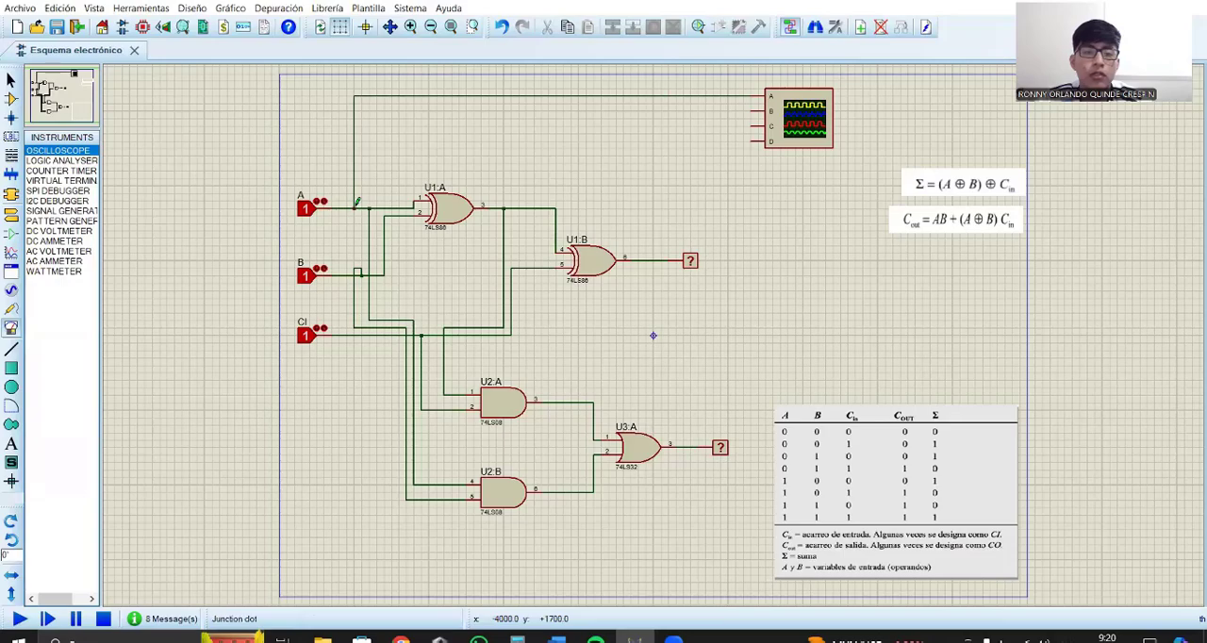
left_click(753, 110)
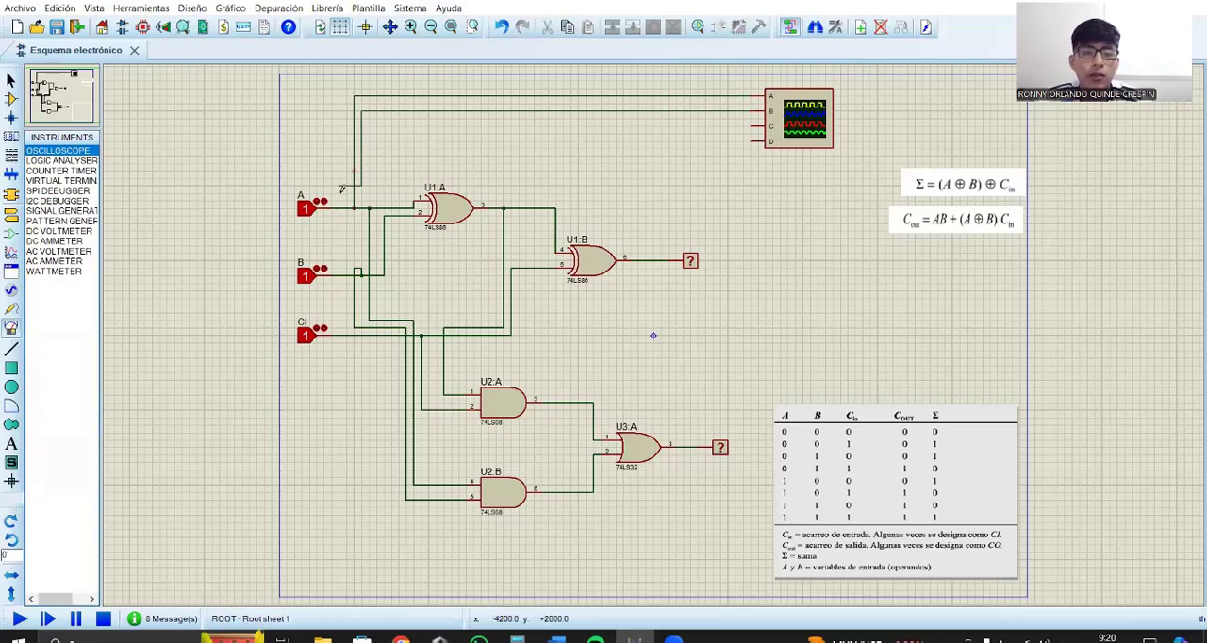
left_click(361, 273)
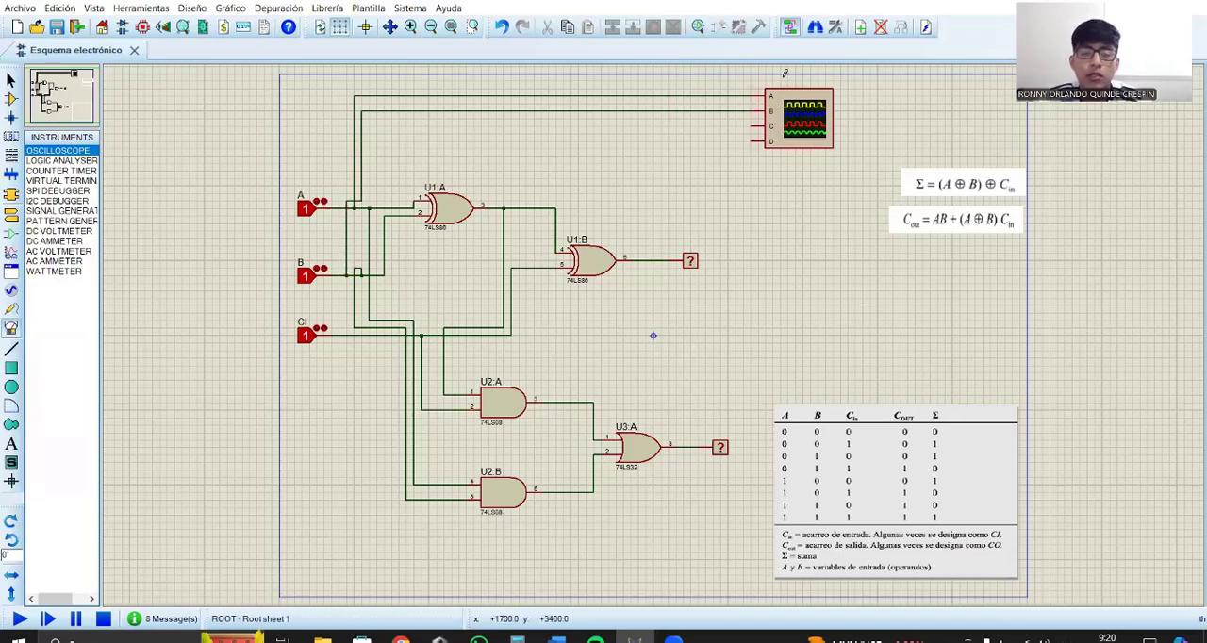
left_click(751, 125)
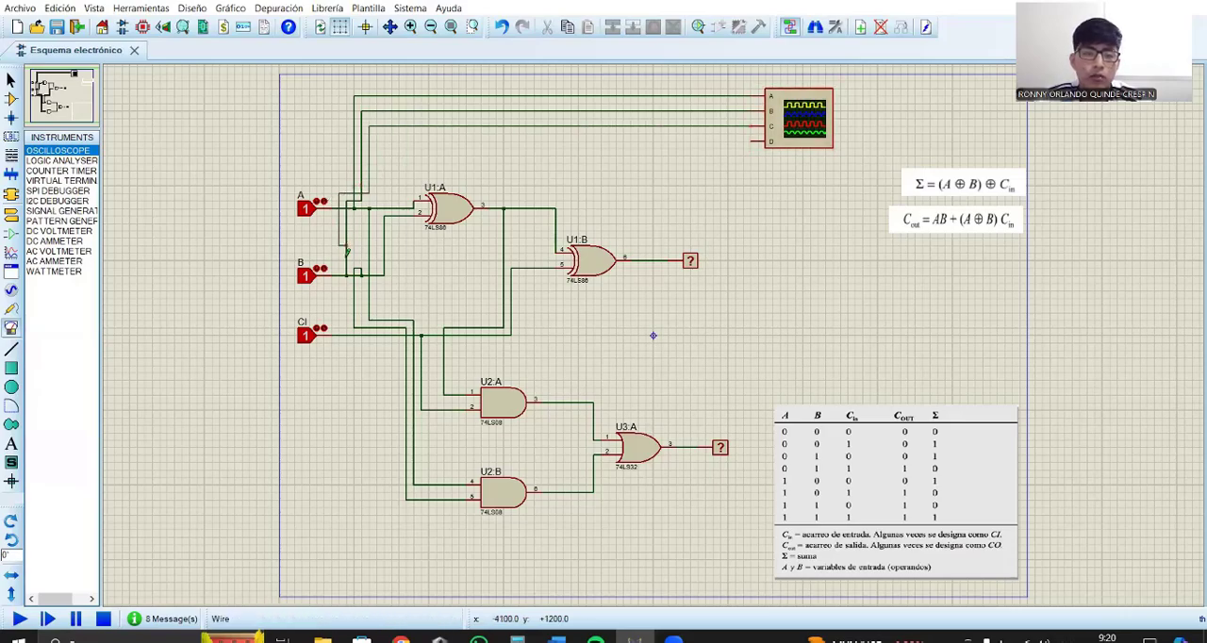
left_click(340, 332)
left_click(773, 139)
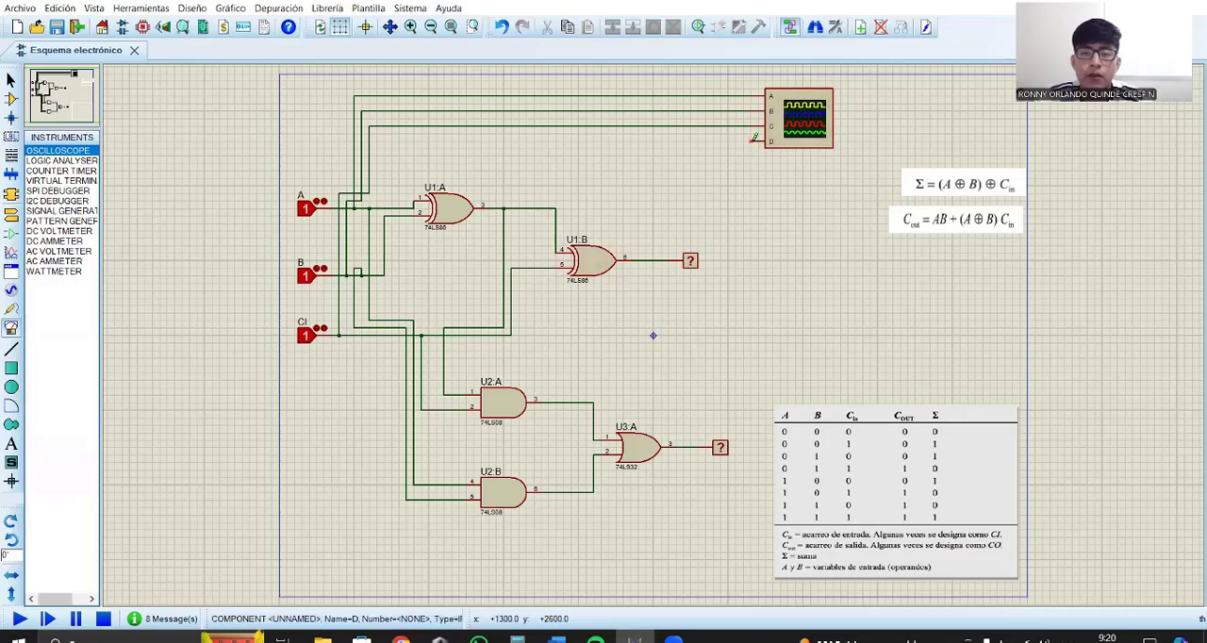
left_click(647, 259)
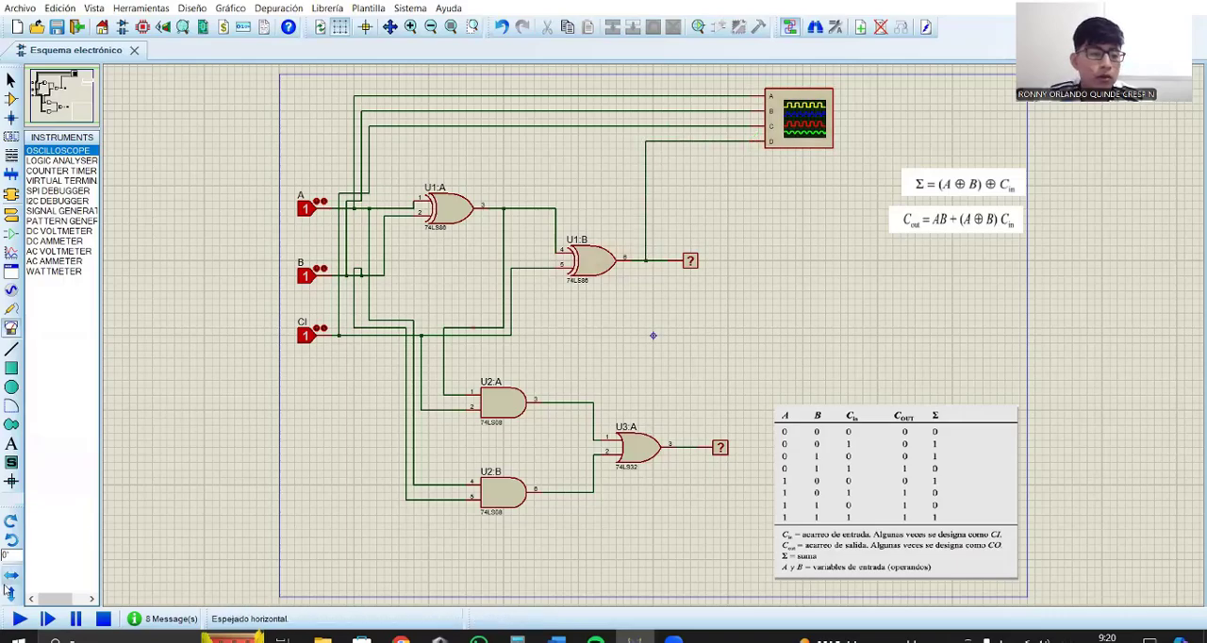
Step: Run the simulation, set the oscilloscope's horizontal time base to 0.2, and move its window clear of the circuit inputs
left_click(19, 619)
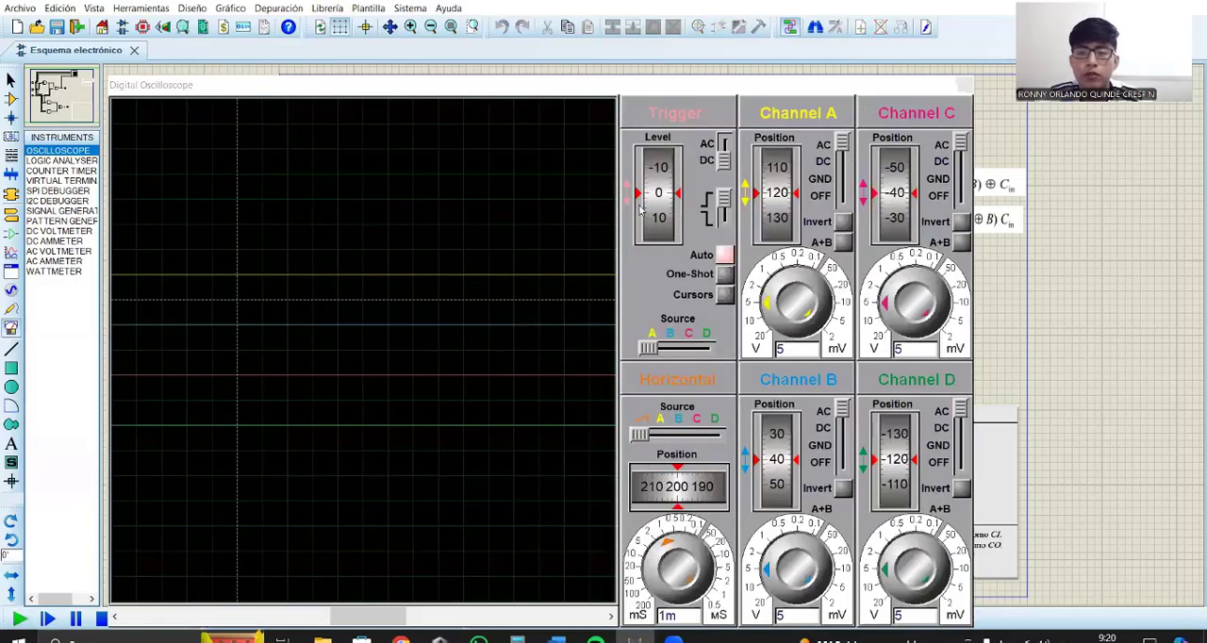
left_click_drag(627, 85, 830, 69)
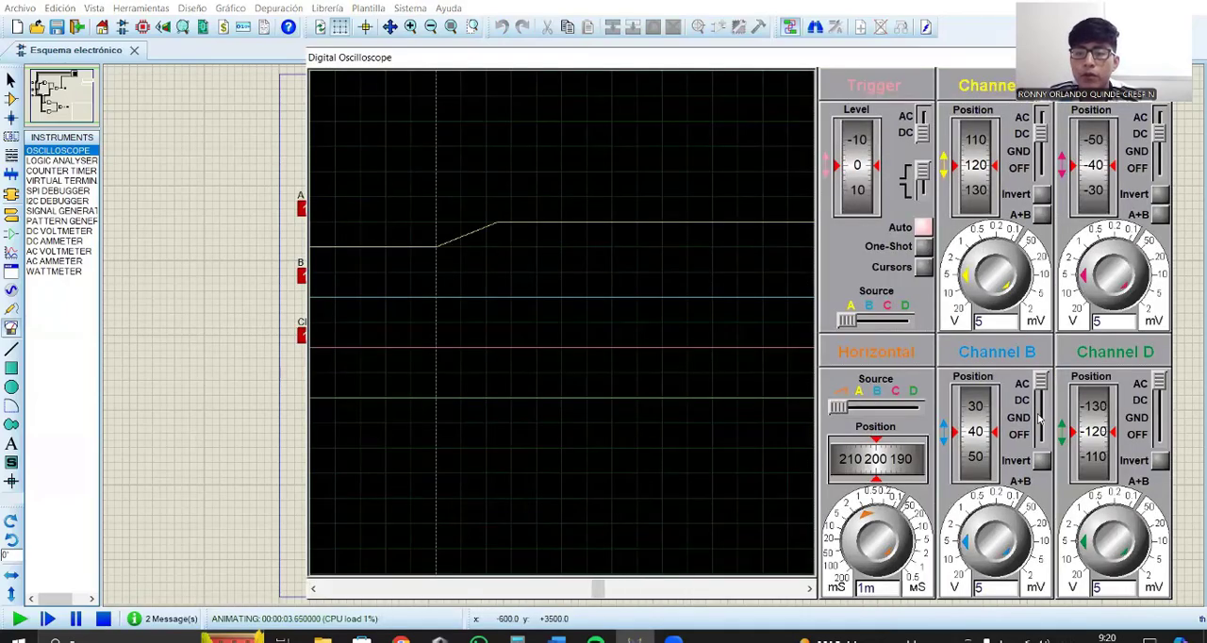
left_click(865, 519)
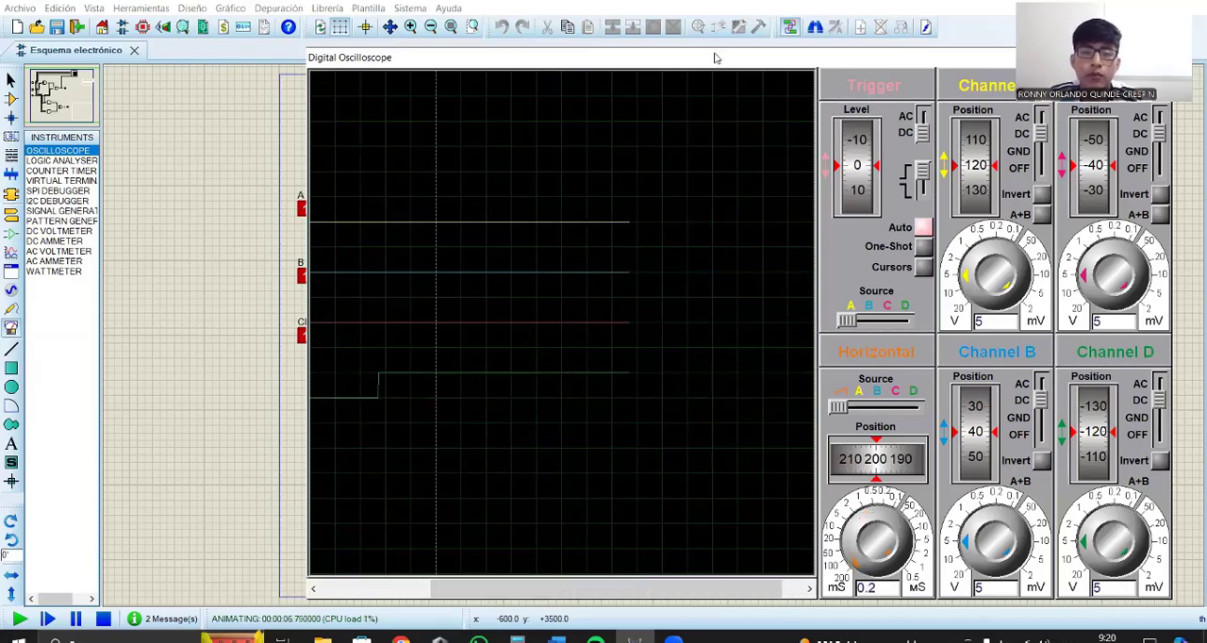
left_click_drag(715, 59, 856, 46)
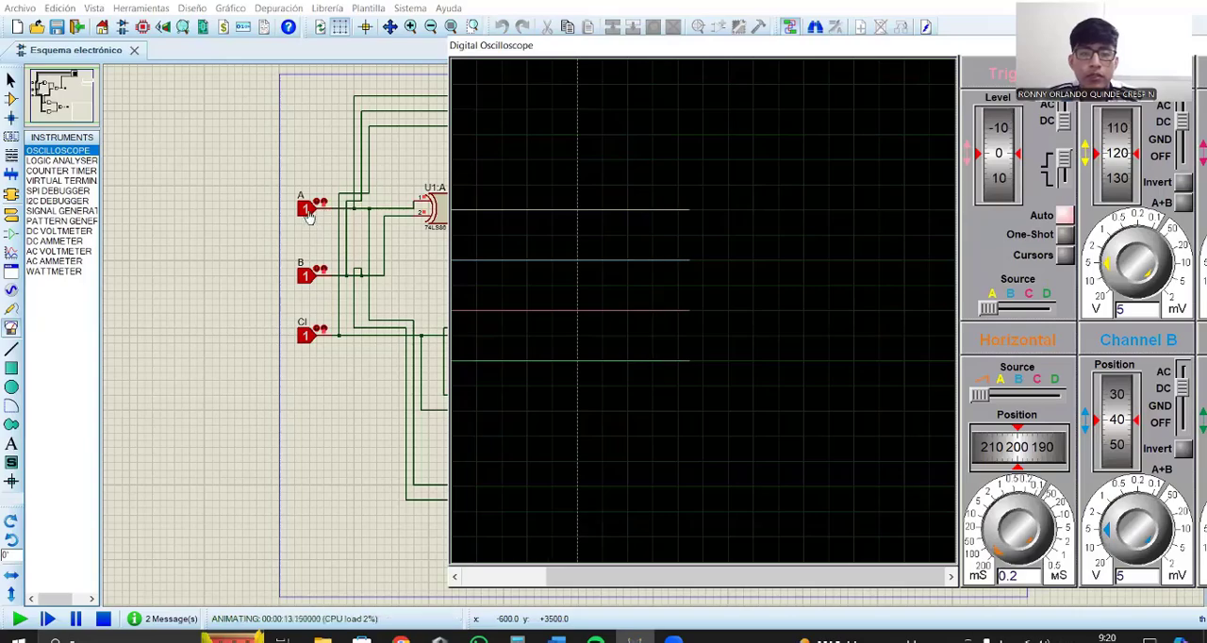
Step: Set inputs A, B and CI to 0 one by one and toggle B and A again to examine the oscilloscope traces
left_click(306, 208)
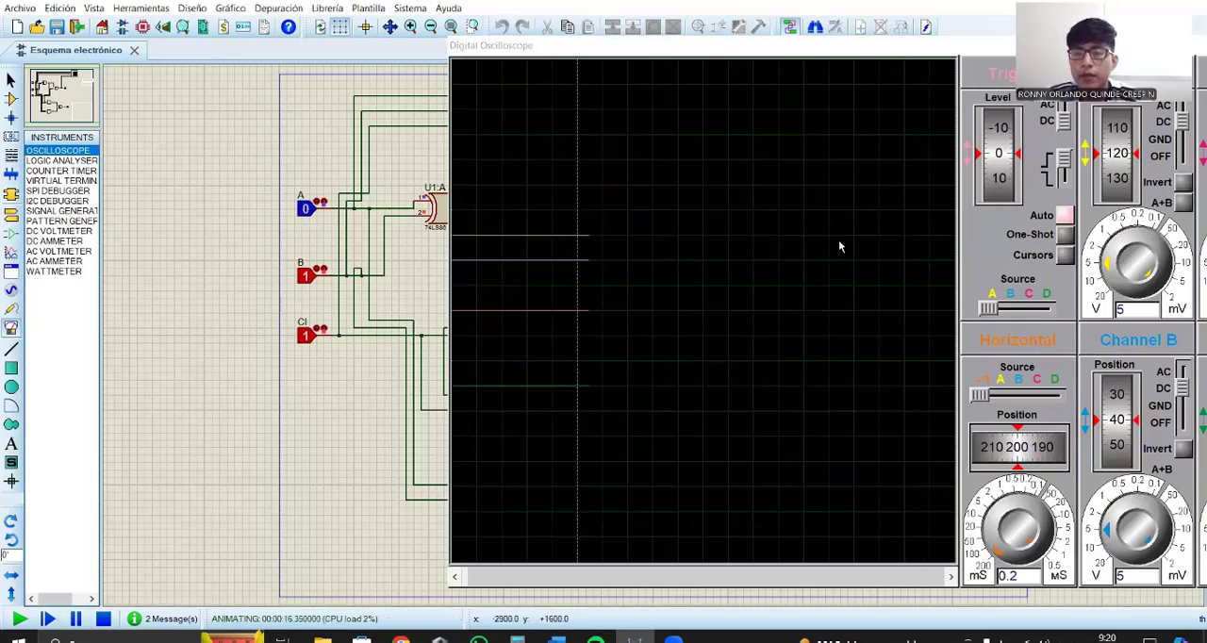
left_click(306, 275)
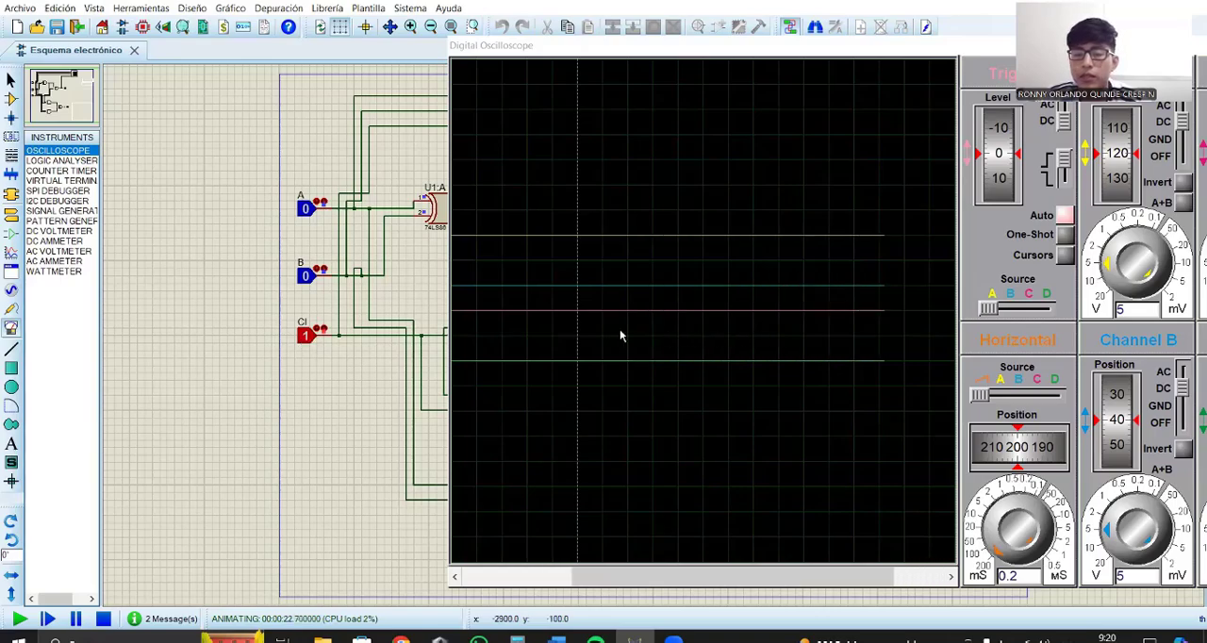
left_click(308, 343)
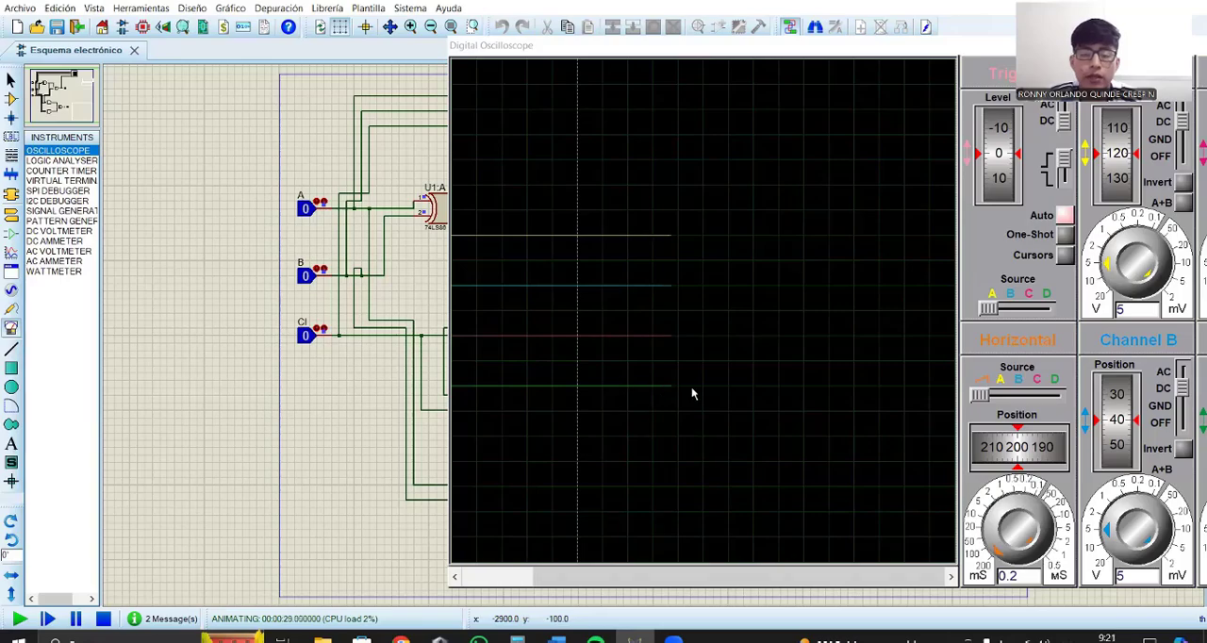
left_click(304, 276)
left_click(306, 209)
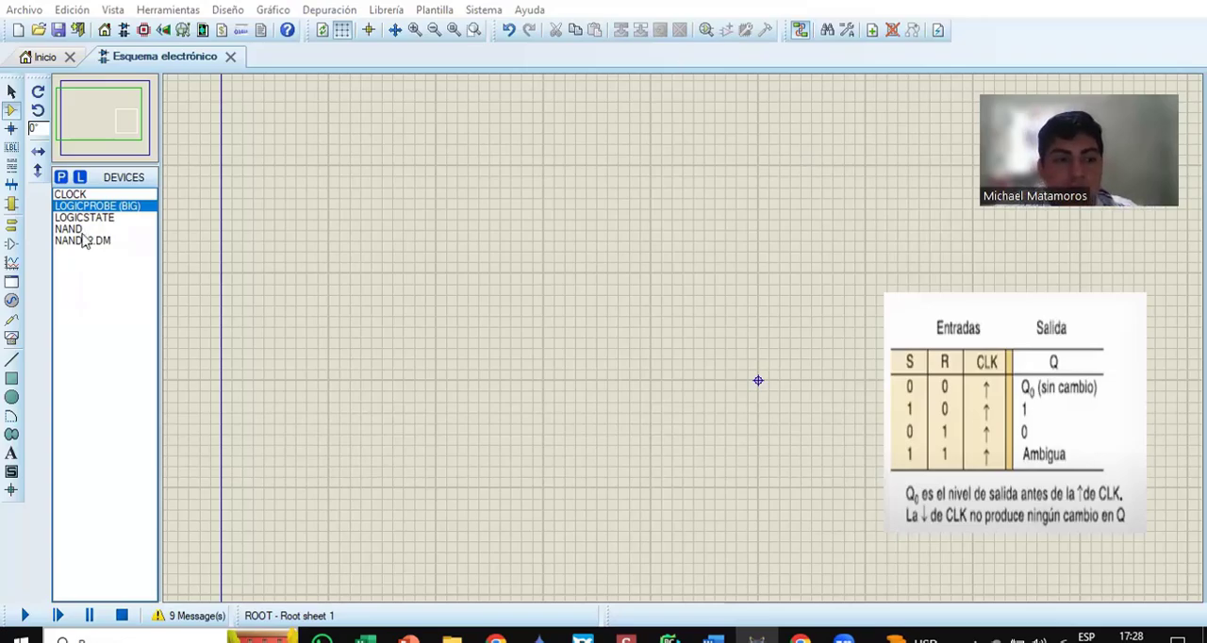
Step: Preview the symbols of the clock, big logic probe, logic state, NAND and NAND_2.DM devices one after another
left_click(90, 193)
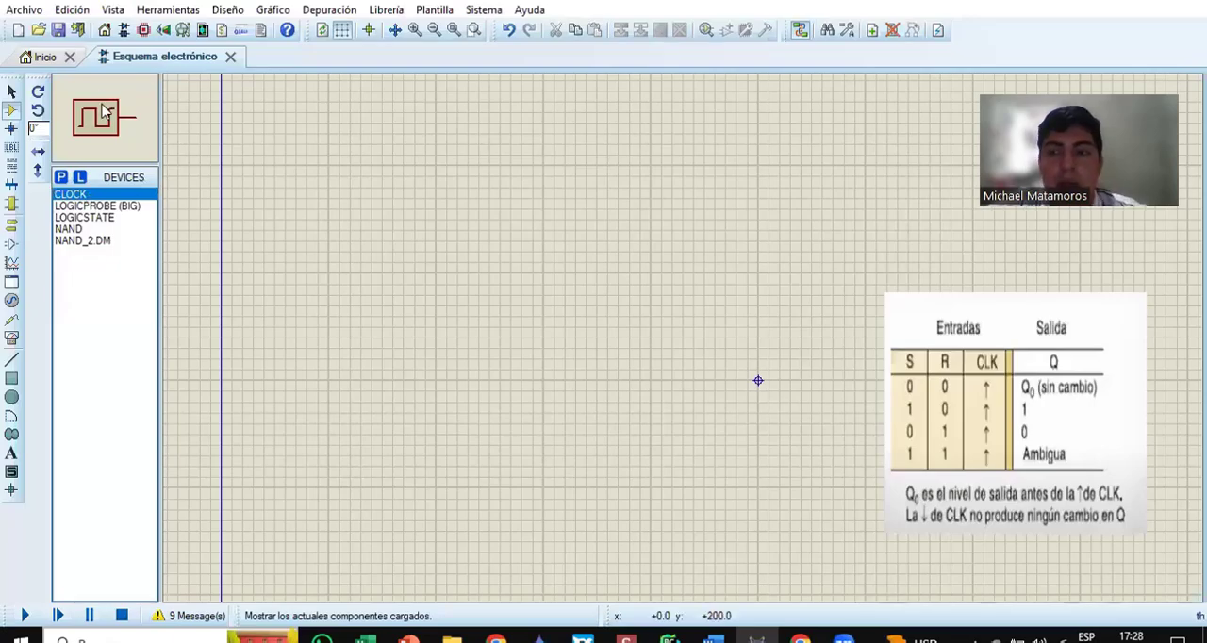
left_click(86, 205)
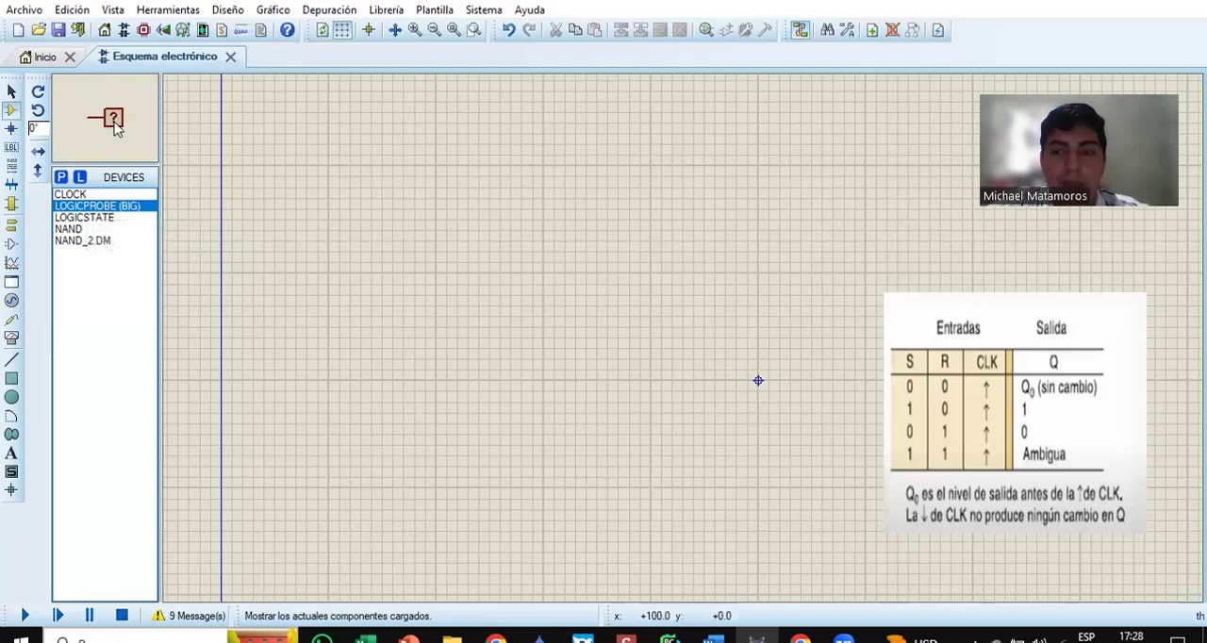
left_click(104, 218)
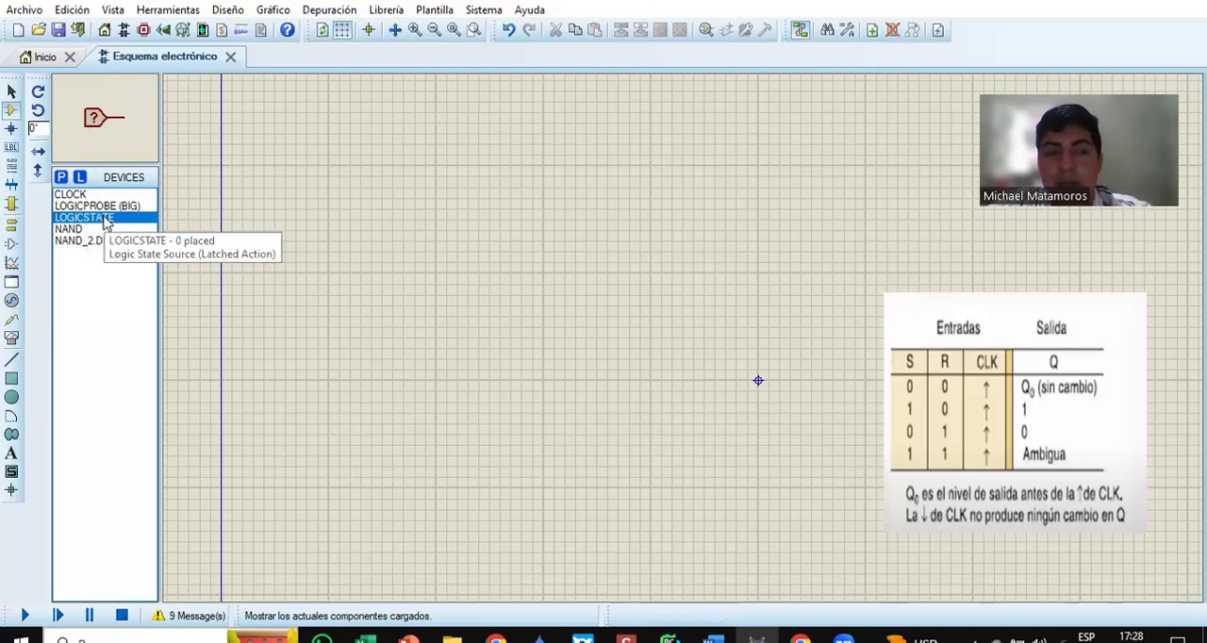
left_click(101, 229)
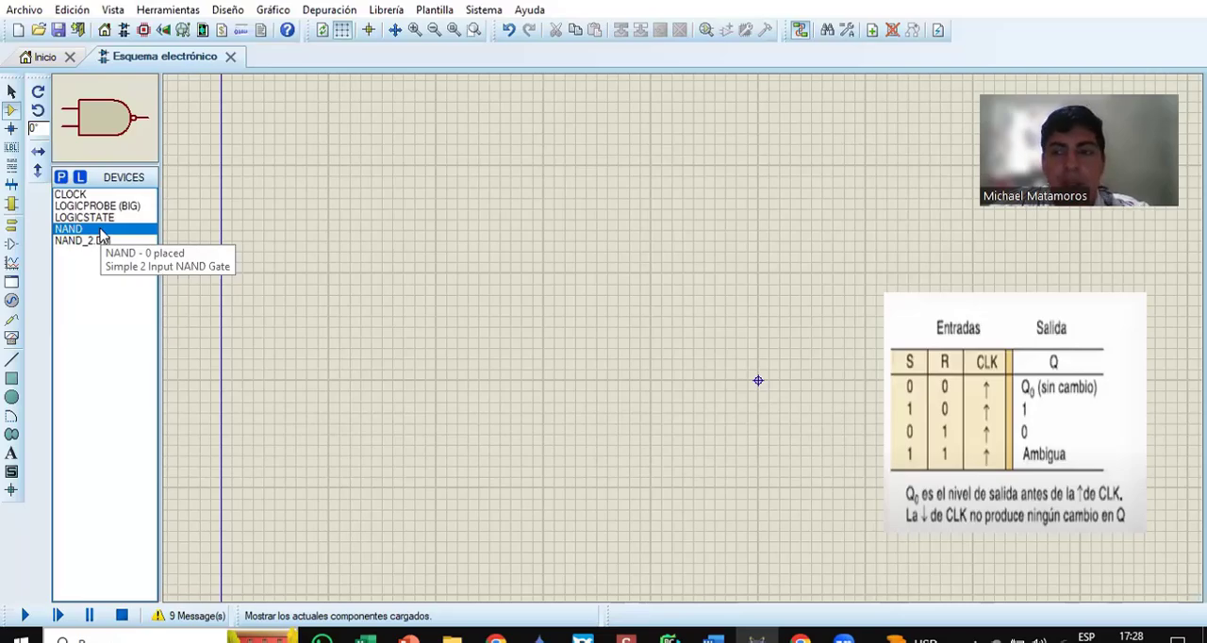
left_click(99, 242)
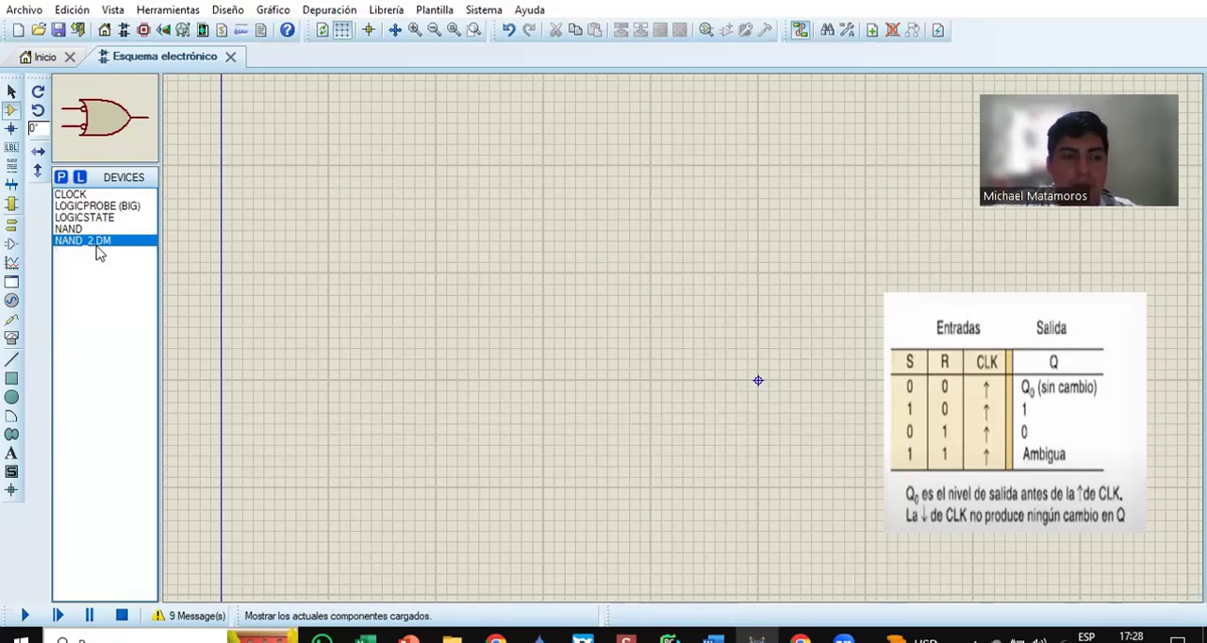
Step: Place a CLOCK source and two NAND gates beyond it, one gate above and one below the clock's level
left_click(104, 195)
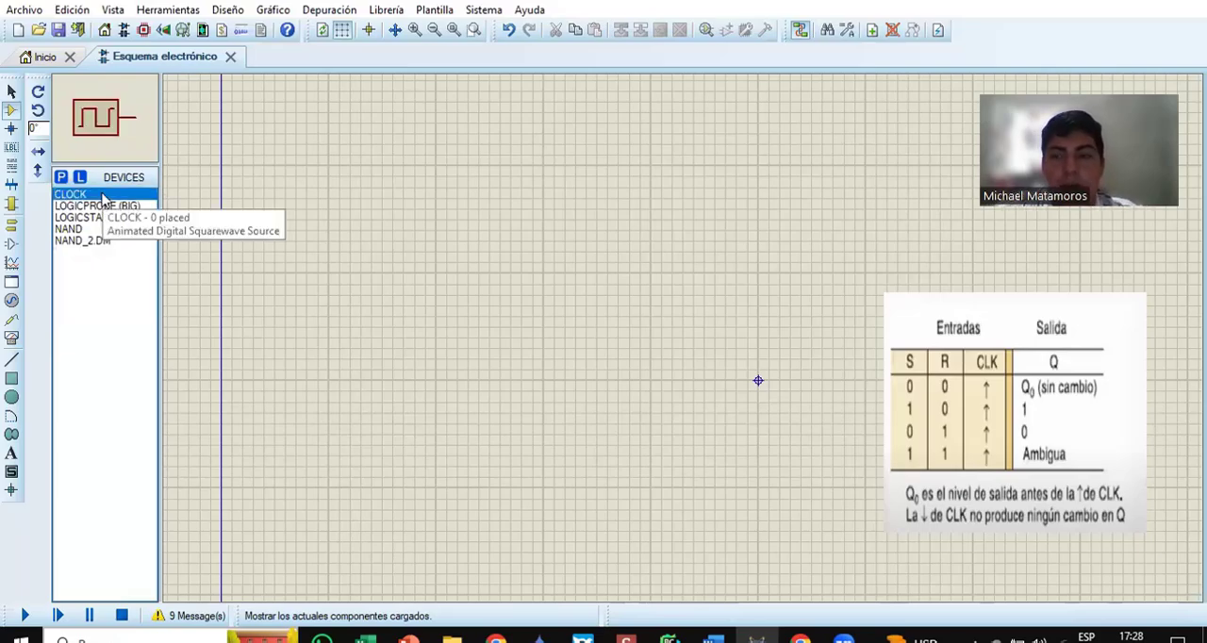
left_click(340, 271)
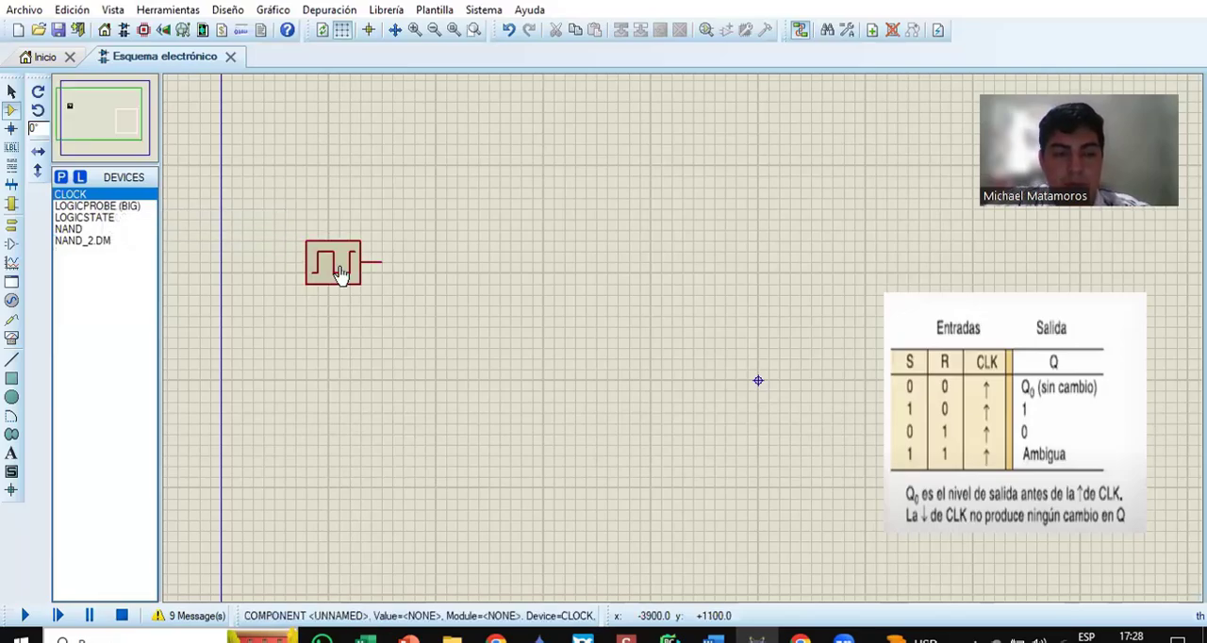
left_click(111, 219)
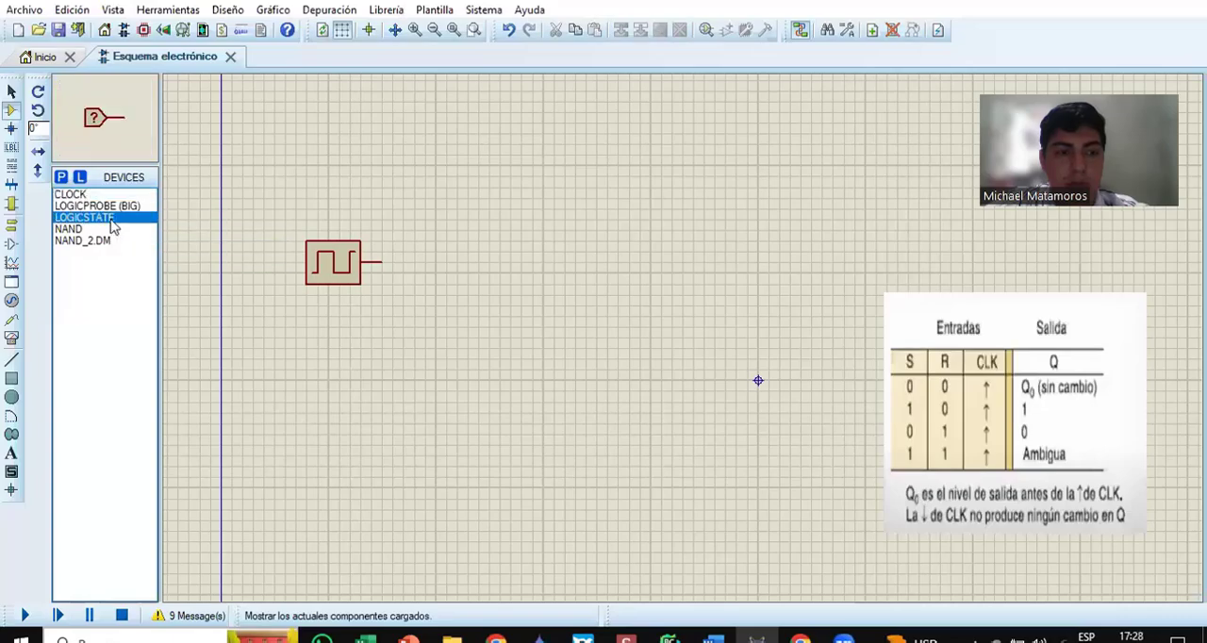
left_click(92, 229)
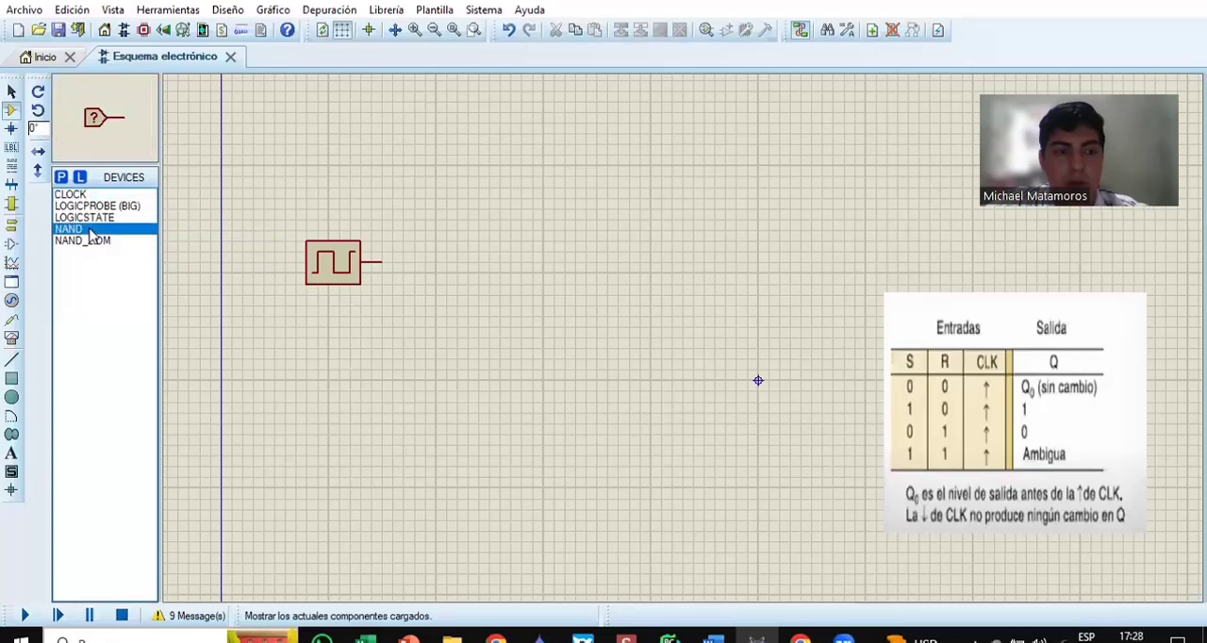
left_click(488, 169)
left_click(481, 177)
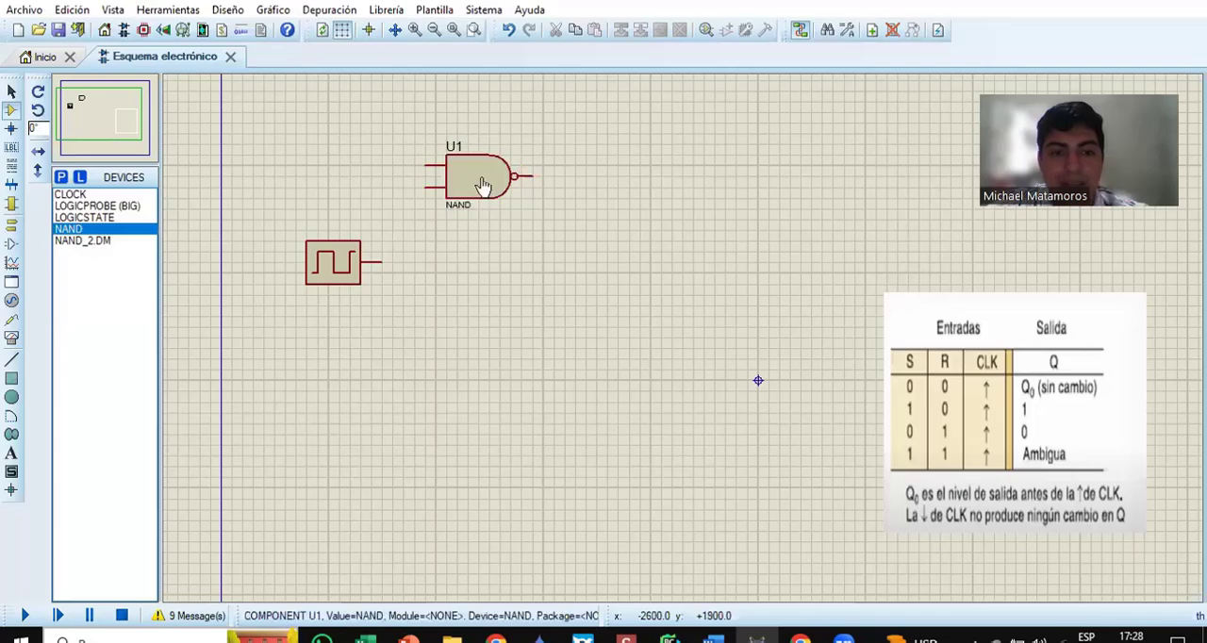
left_click(467, 323)
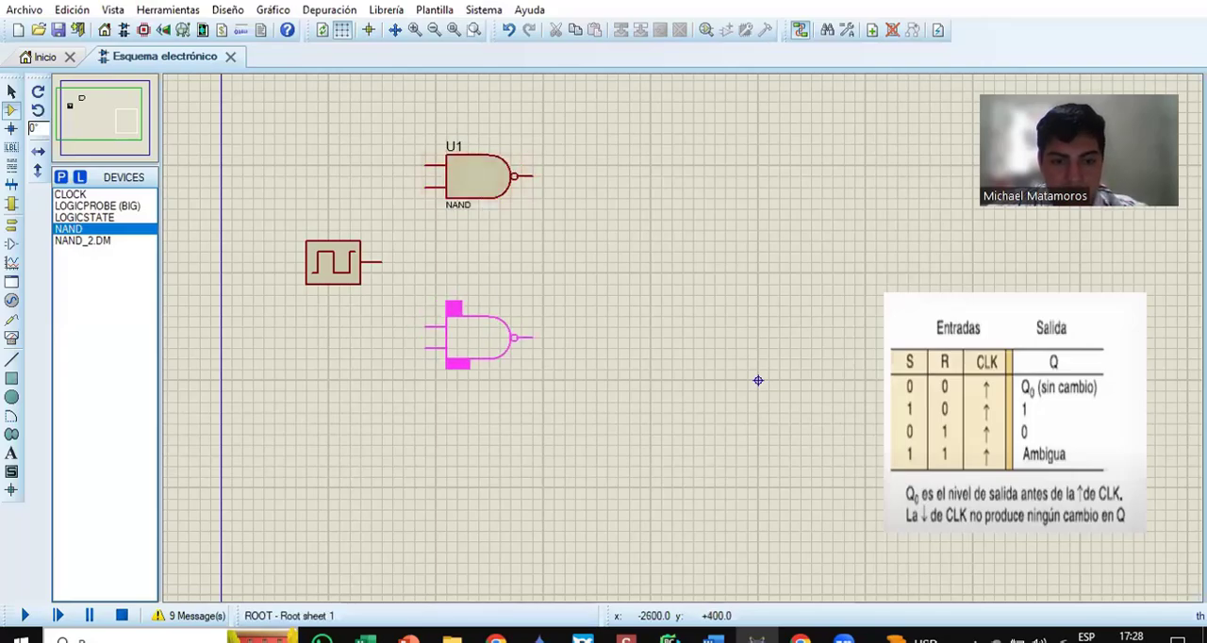
left_click(482, 353)
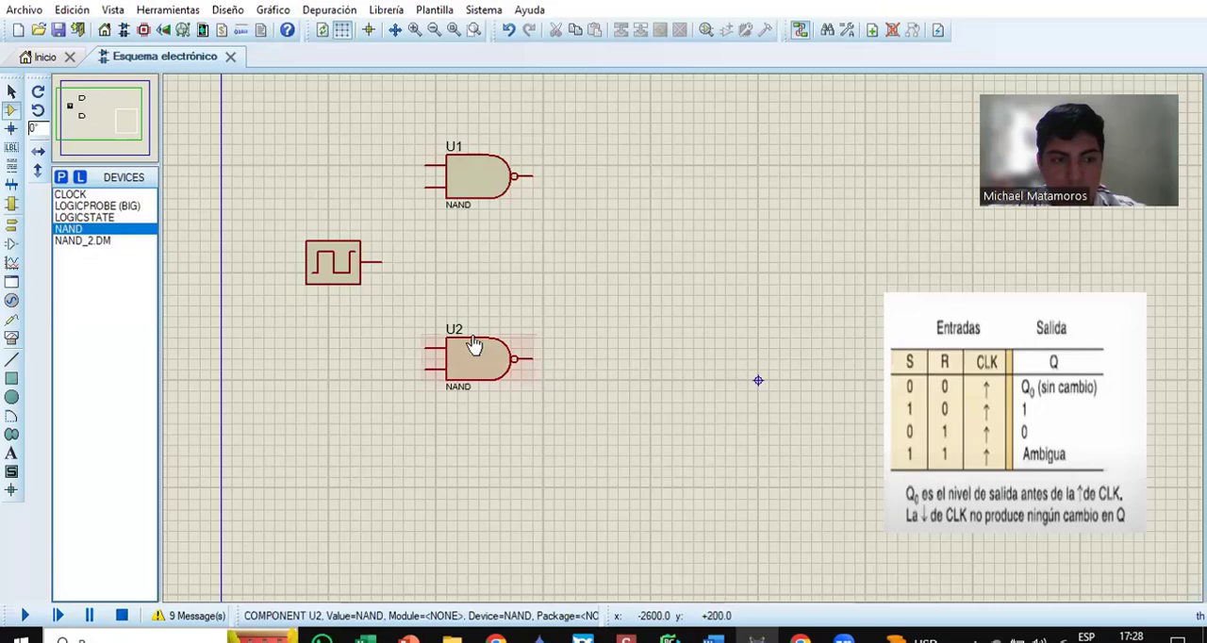
Step: Place two LOGICSTATE inputs, one above the clock facing gate U1 and one below it facing gate U2
left_click(85, 217)
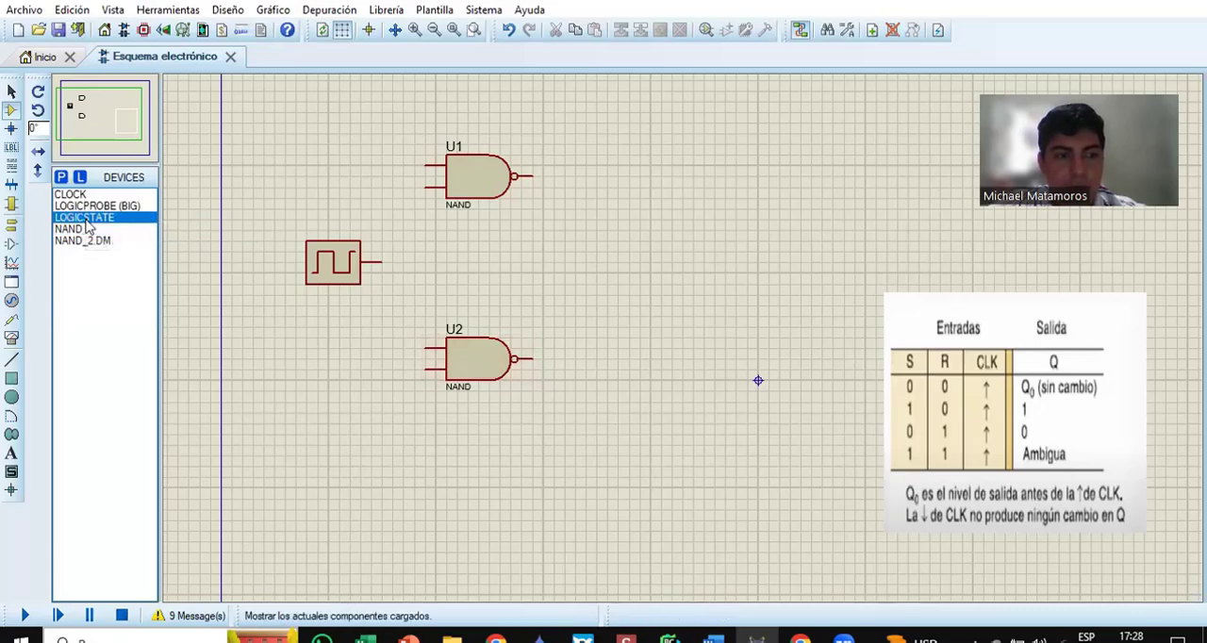
left_click(353, 145)
left_click(352, 148)
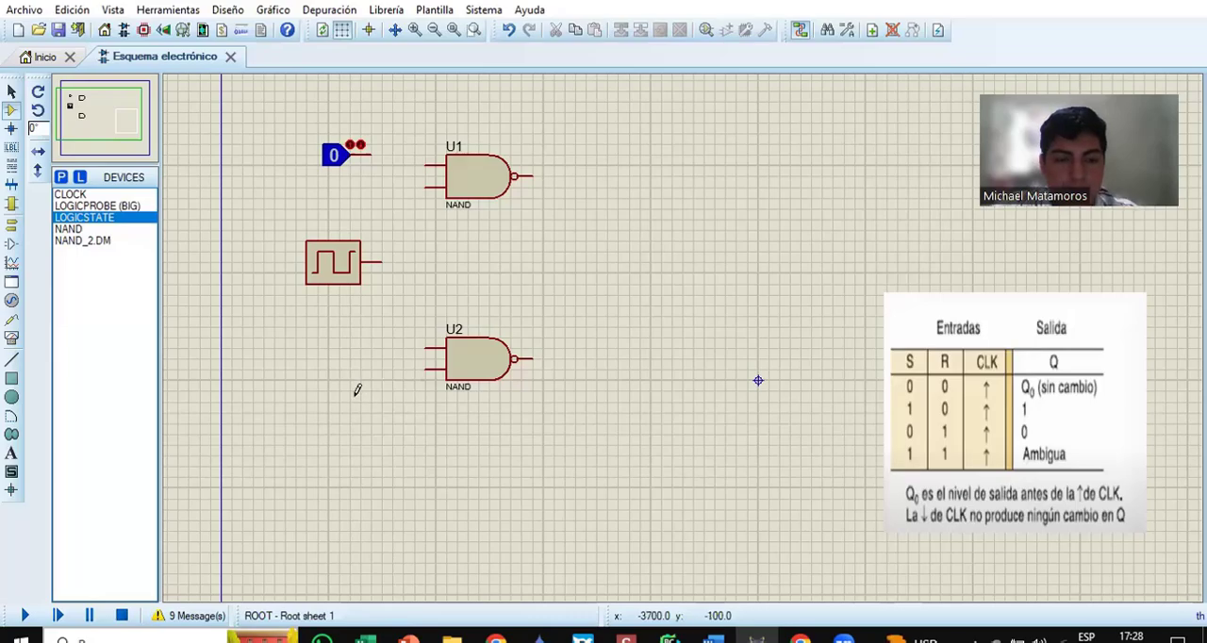
left_click(353, 390)
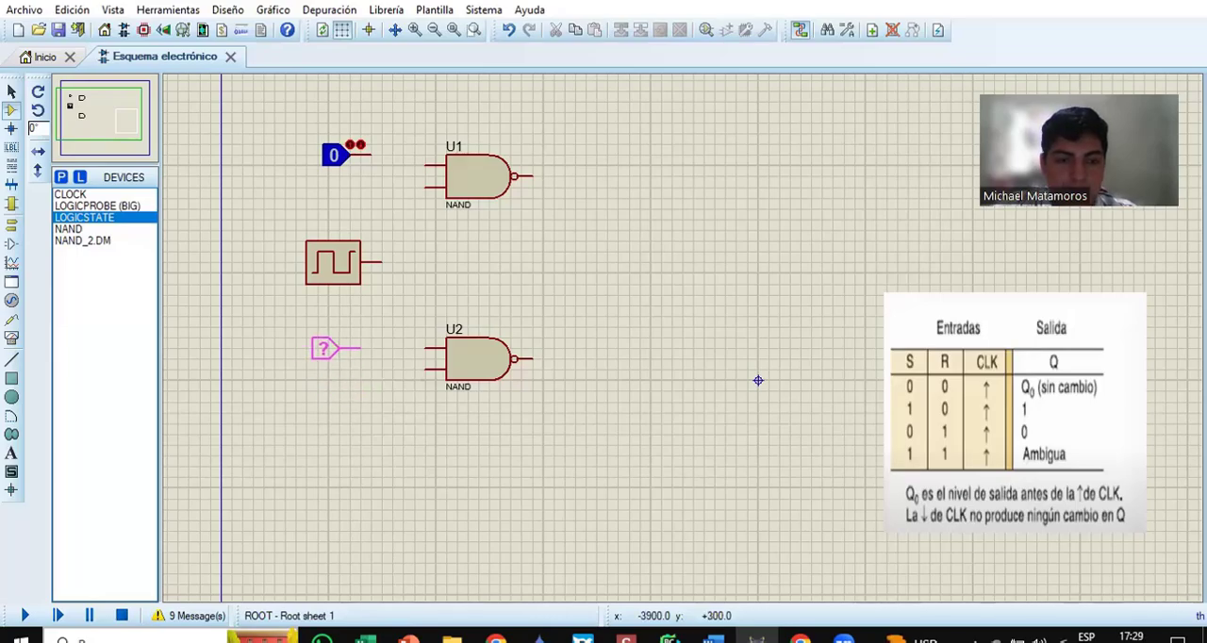
left_click(344, 352)
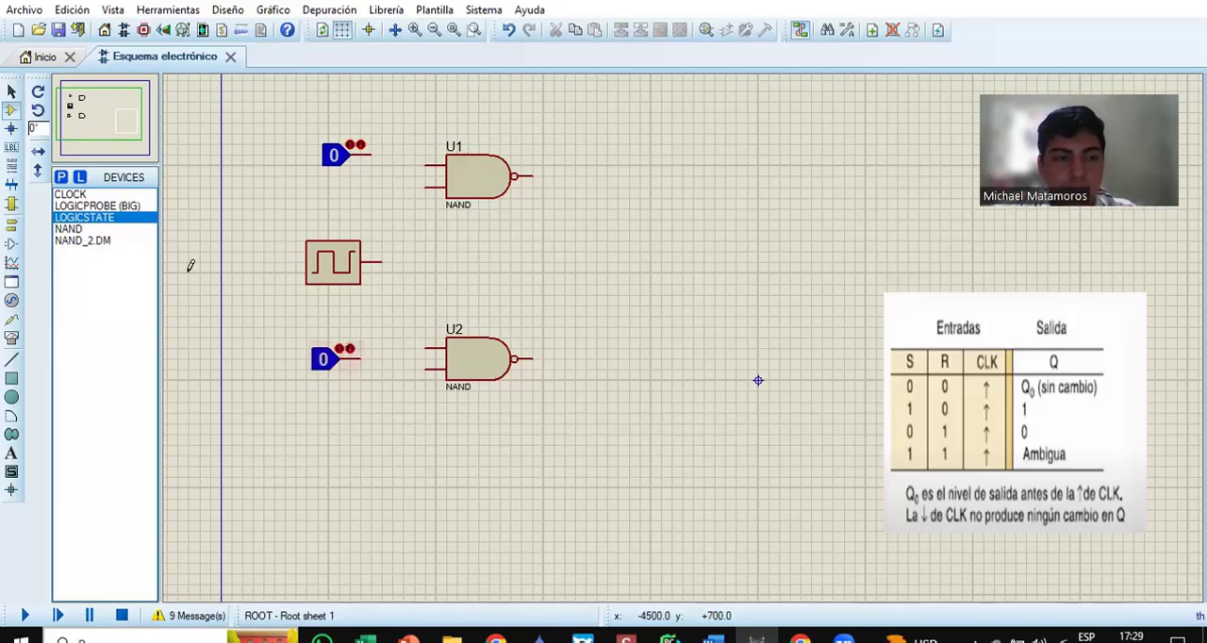
Step: Place two NAND_2.DM gates, one after gate U1 and one after gate U2
left_click(82, 240)
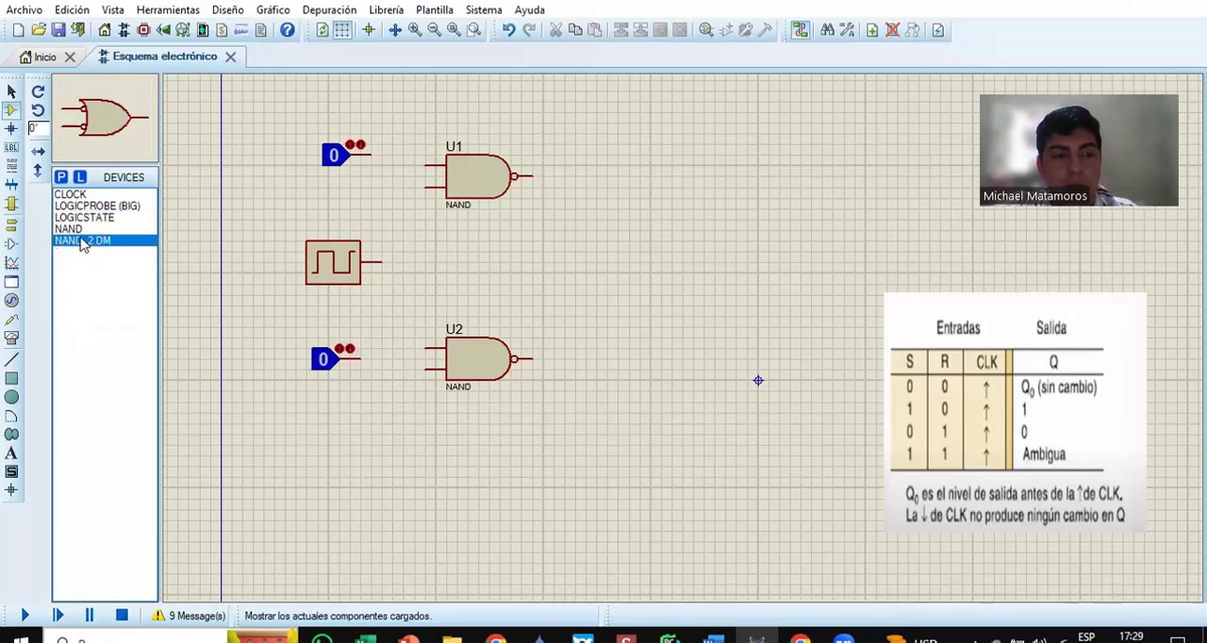
left_click(667, 162)
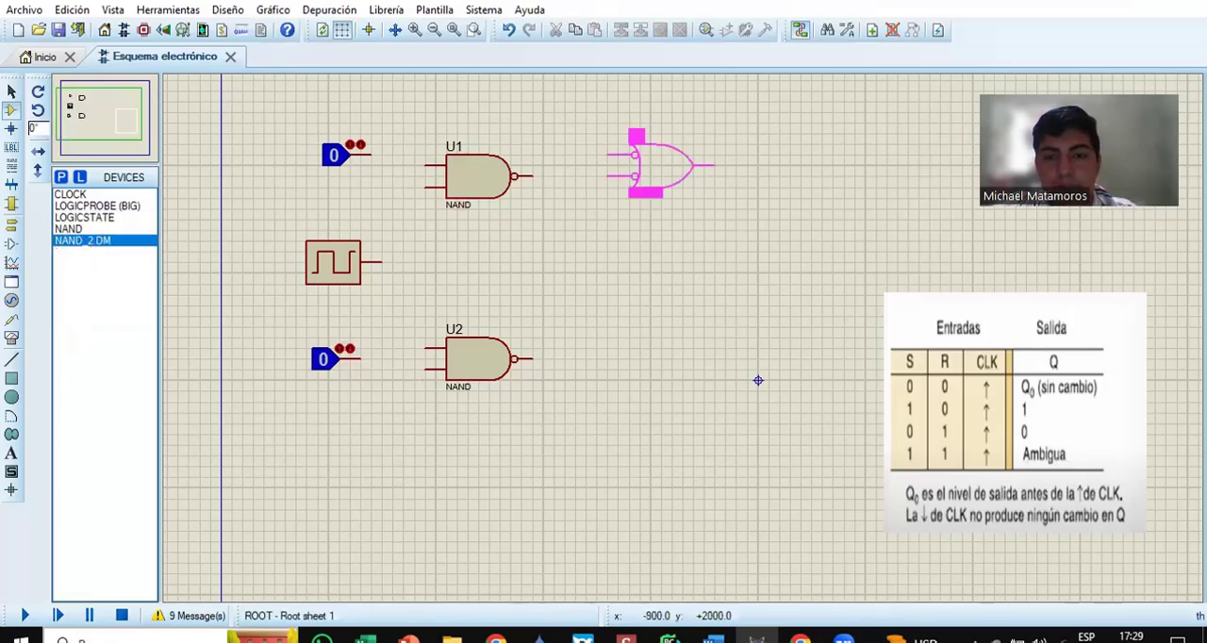
left_click(703, 179)
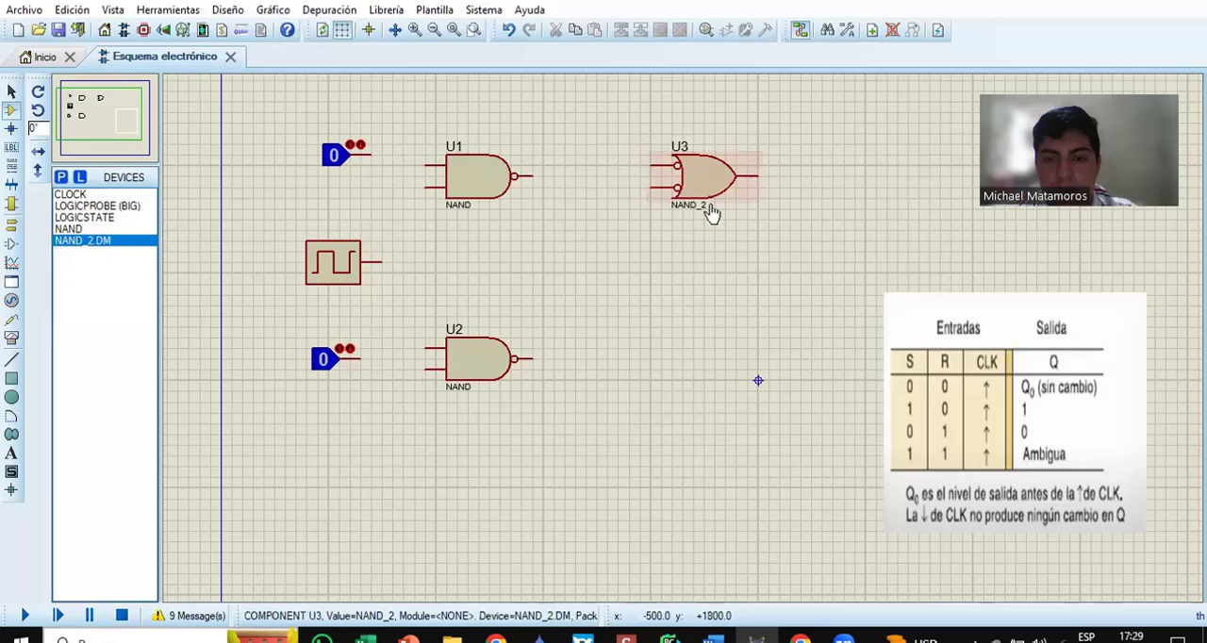
left_click(704, 364)
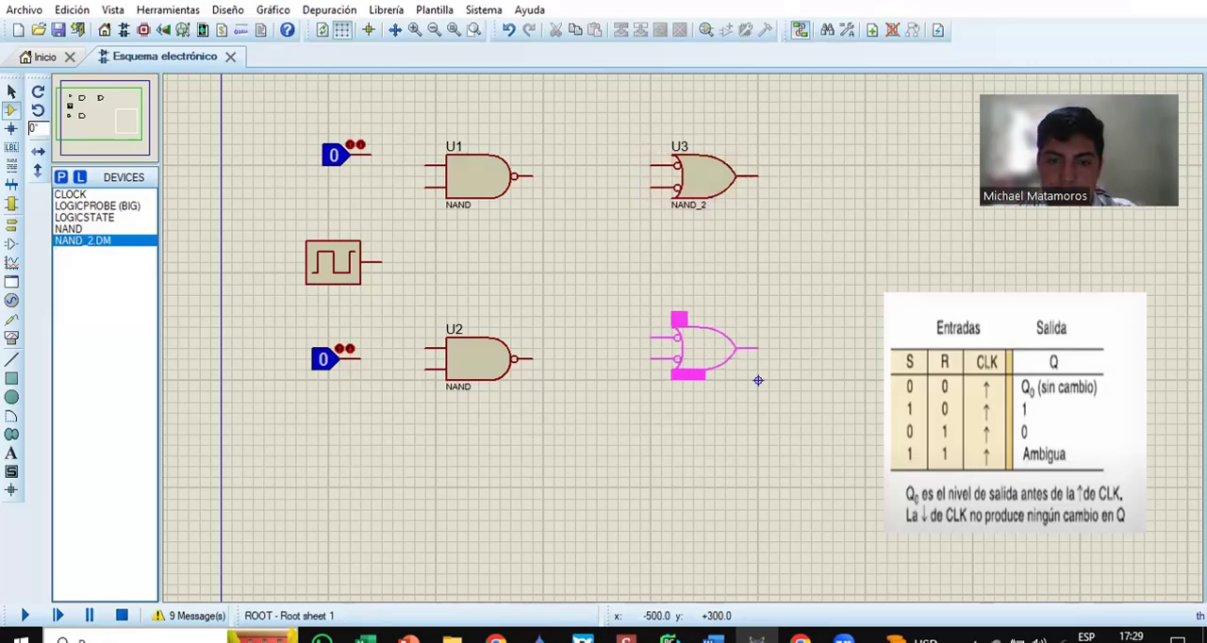
left_click(710, 343)
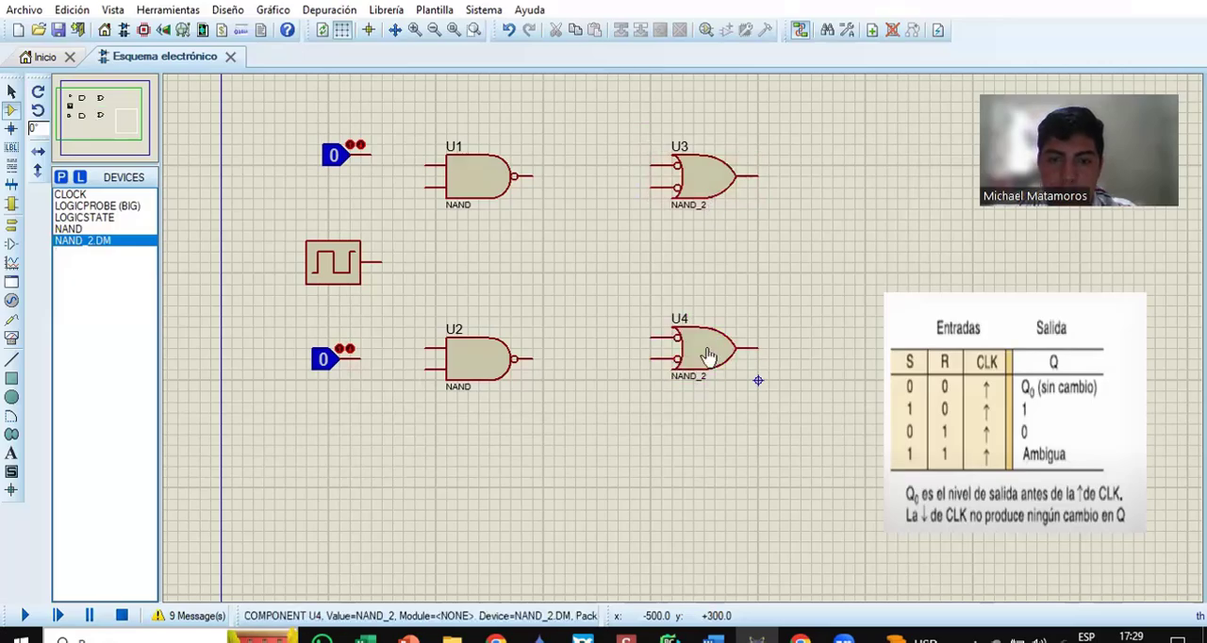
Step: Place a LOGICPROBE (BIG) facing the output of each of U3 and U4, moving the truth table image further away from the circuit
left_click(93, 217)
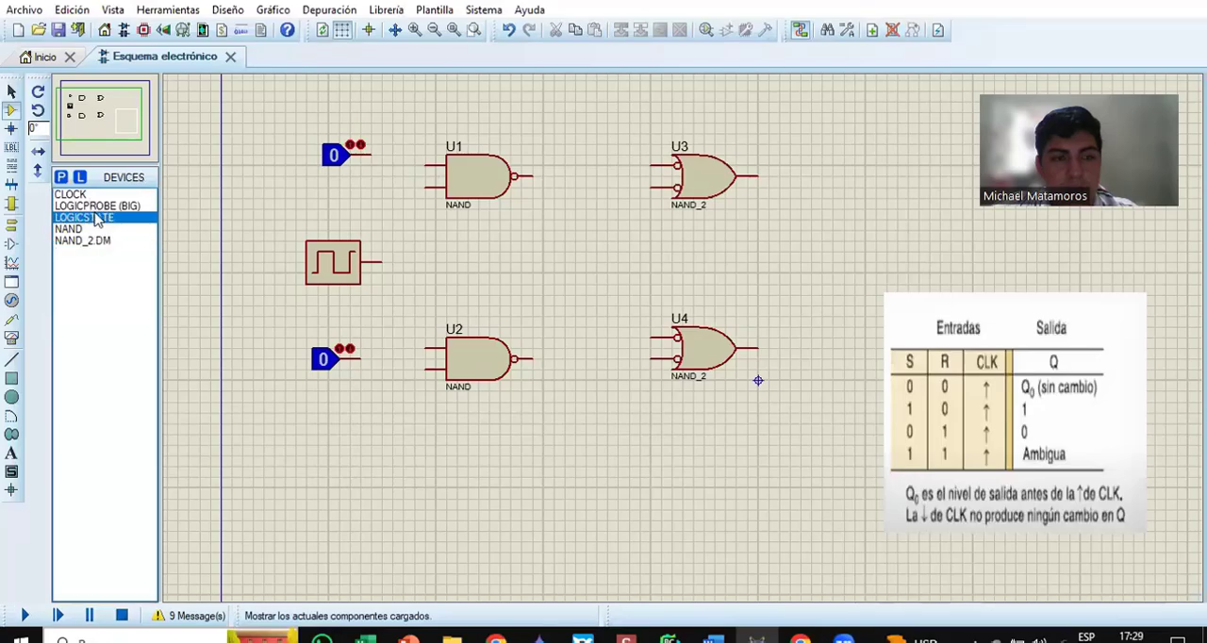
left_click(95, 205)
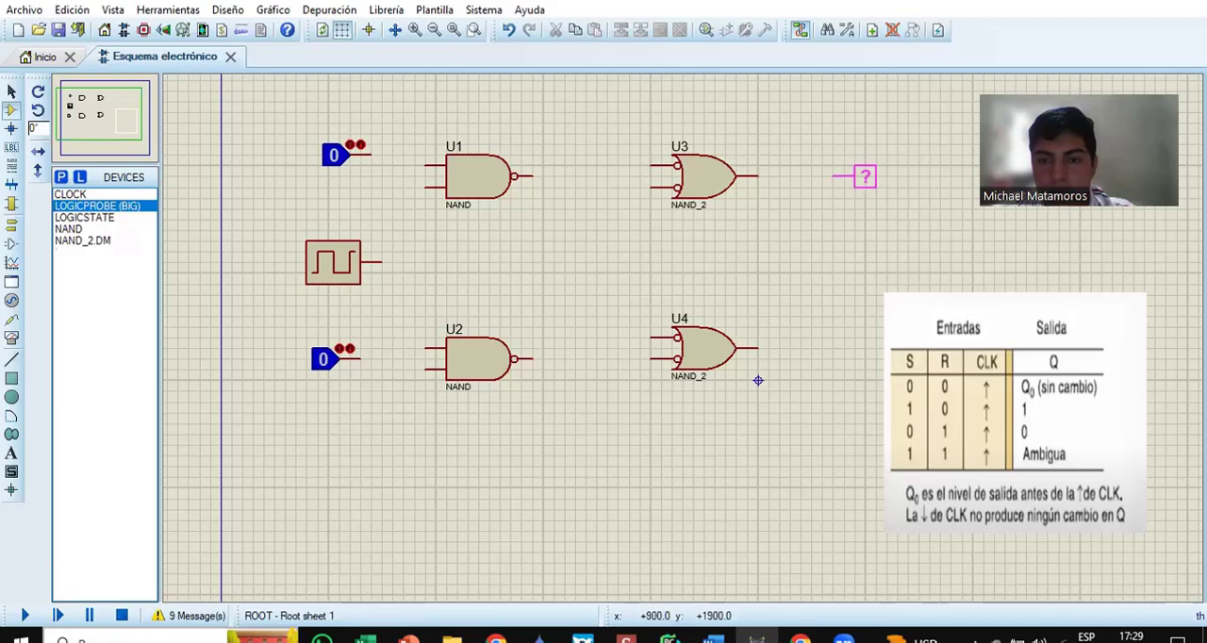
left_click(853, 177)
left_click(963, 318)
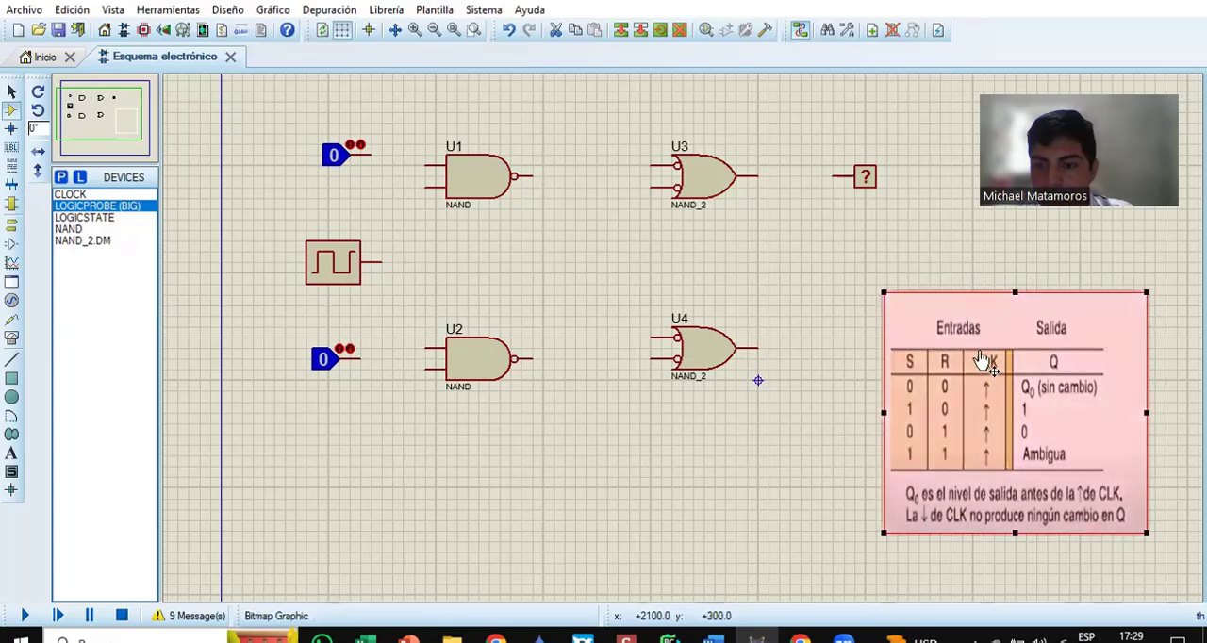
left_click_drag(986, 361, 1049, 296)
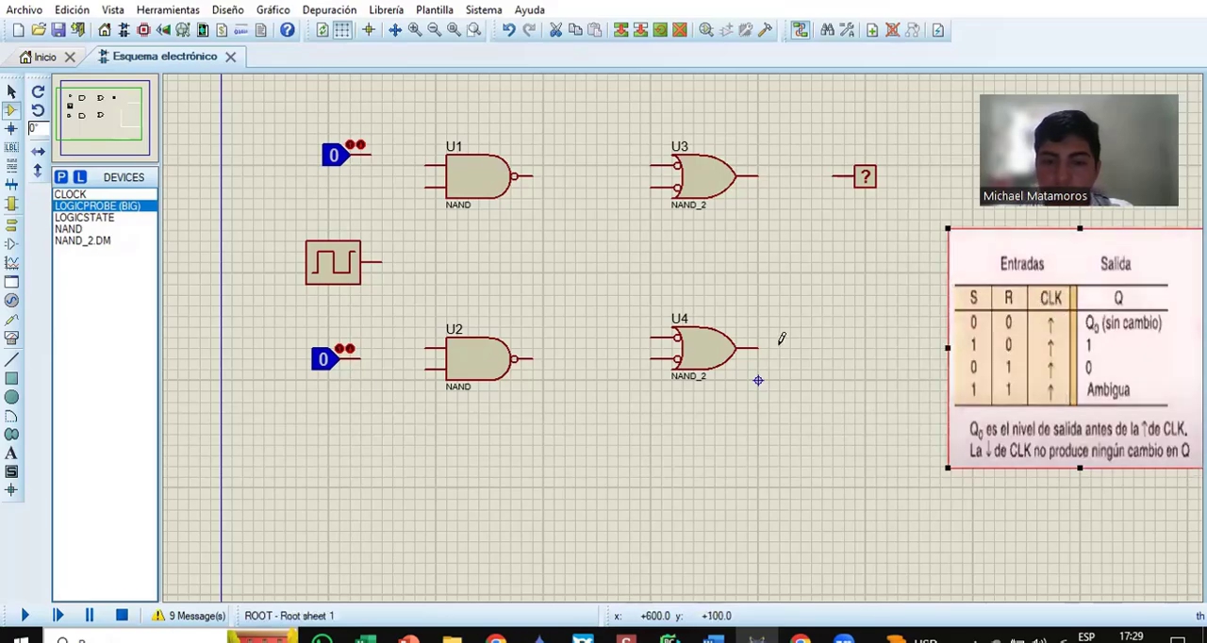
left_click(863, 359)
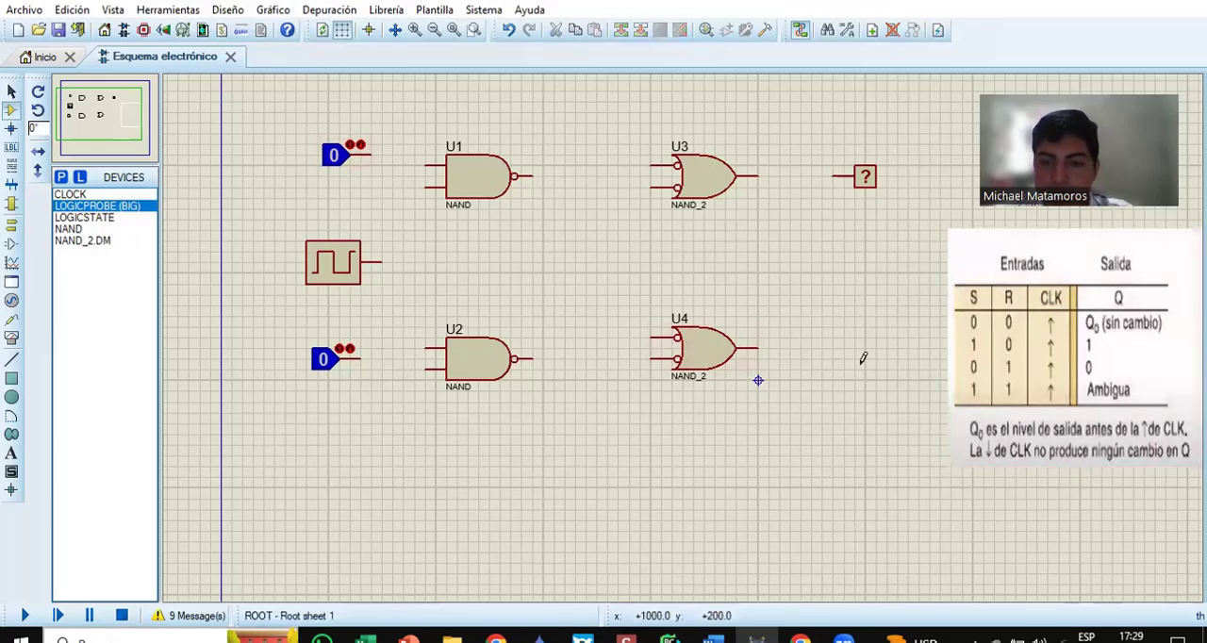
left_click(125, 208)
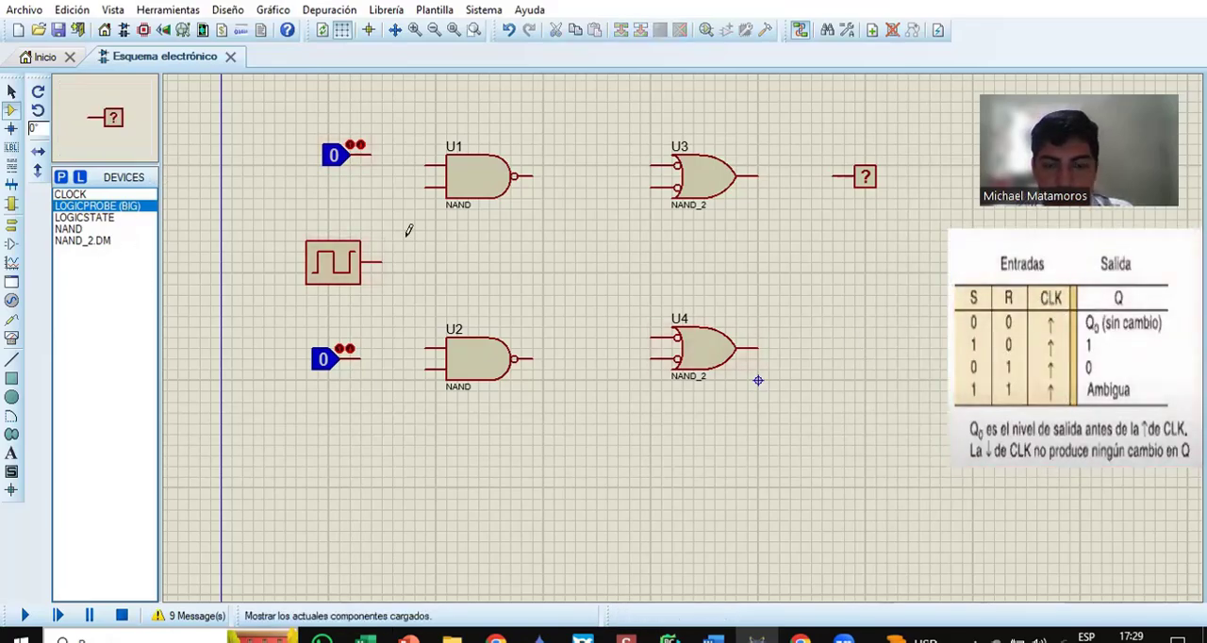
left_click(847, 346)
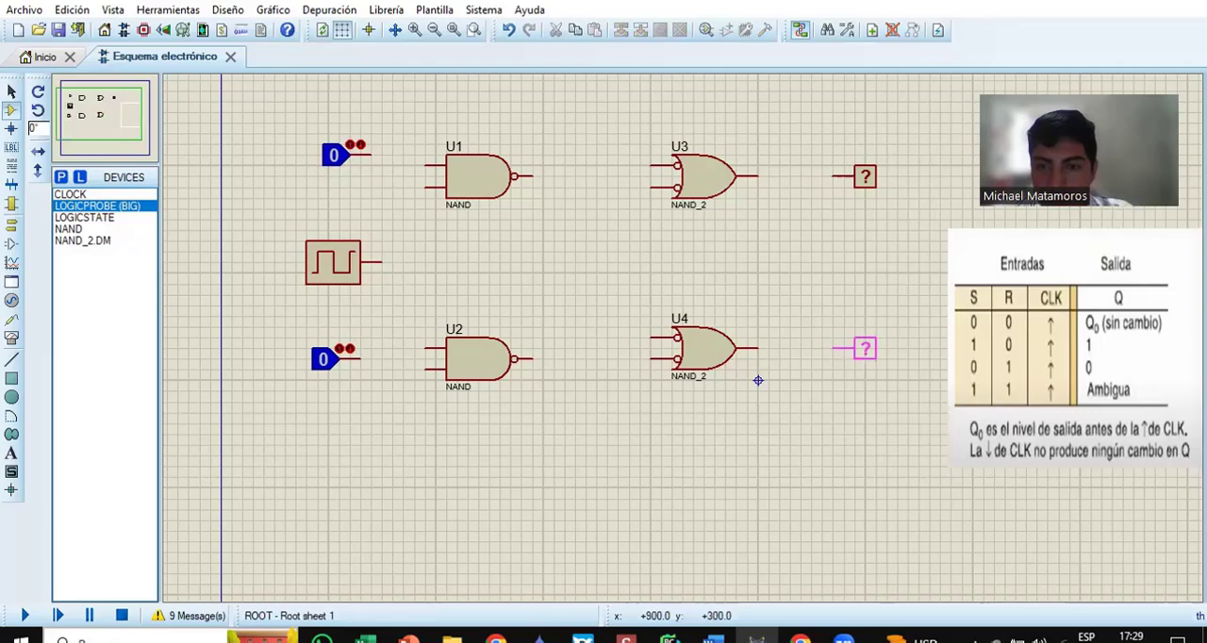
left_click(849, 347)
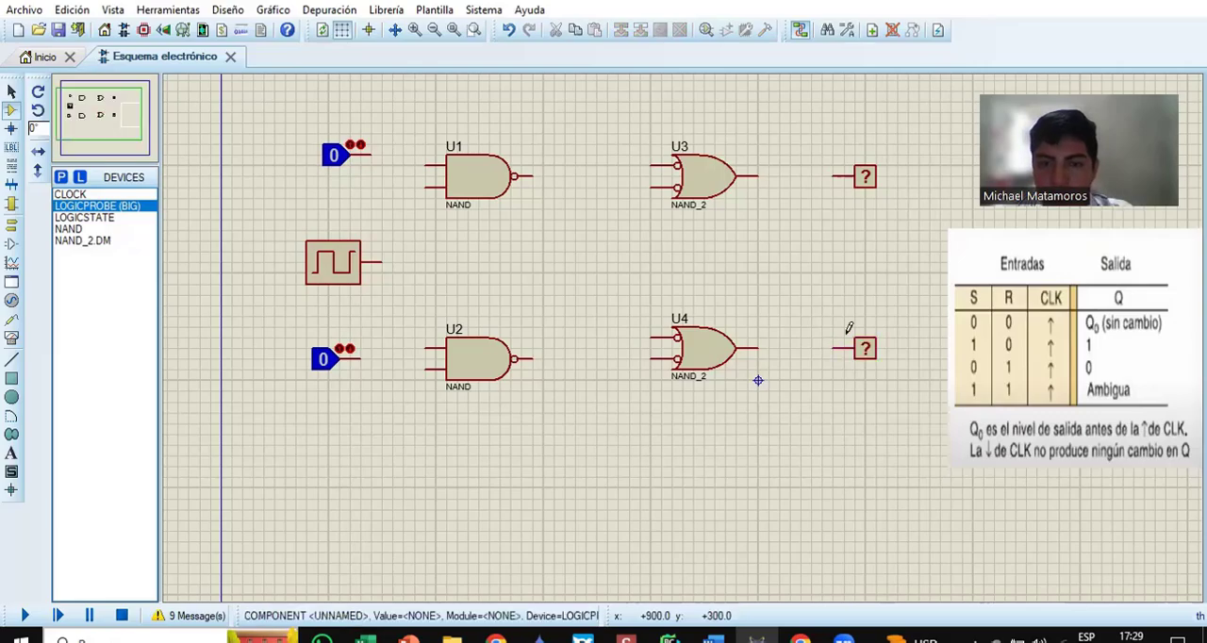
Step: Wire the outputs of gates U3 and U4 to their logic probes
left_click(775, 173)
left_click(836, 175)
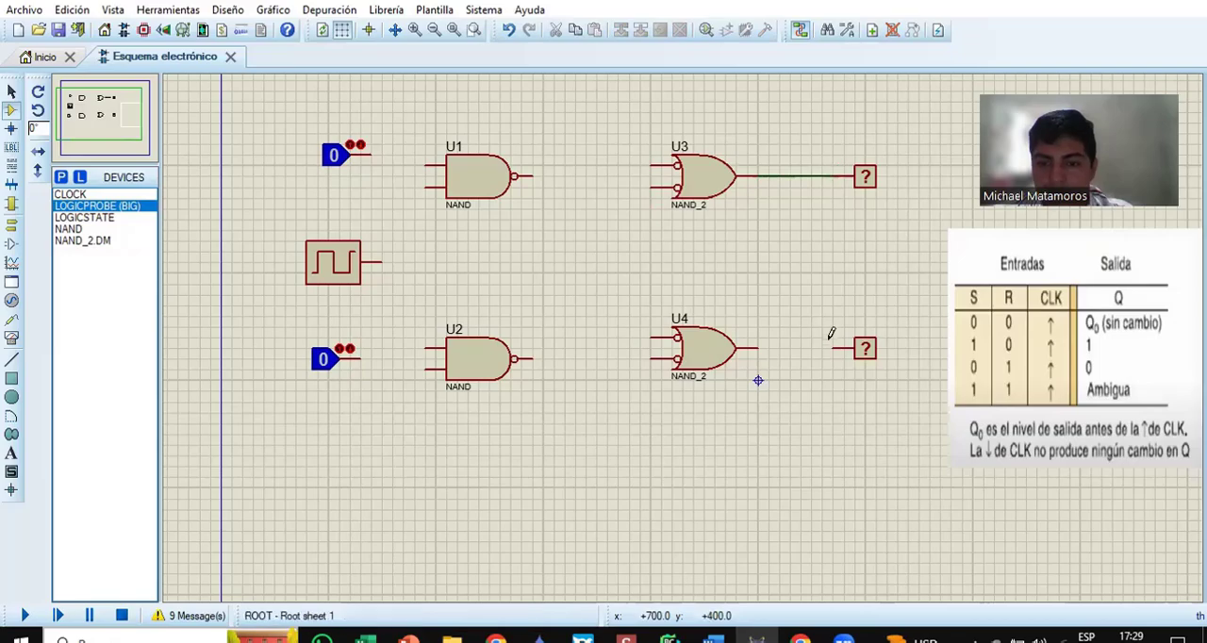
left_click(832, 348)
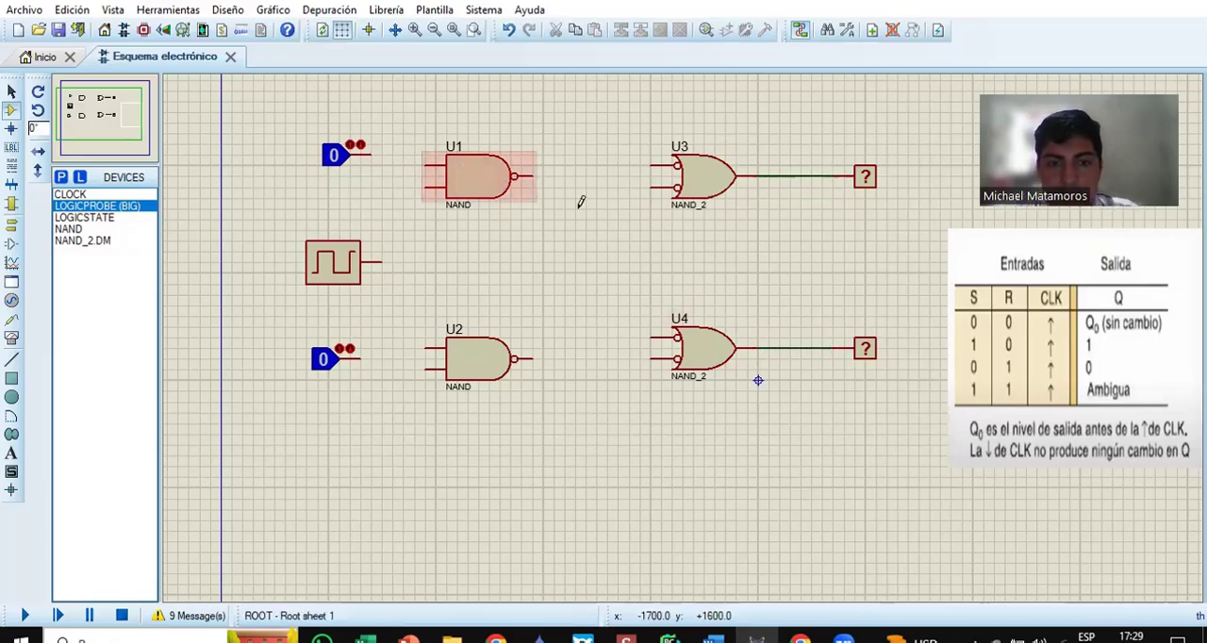
Step: Wire U1's output to U3's upper input, and connect U3's lower input to U4's output line
left_click(534, 175)
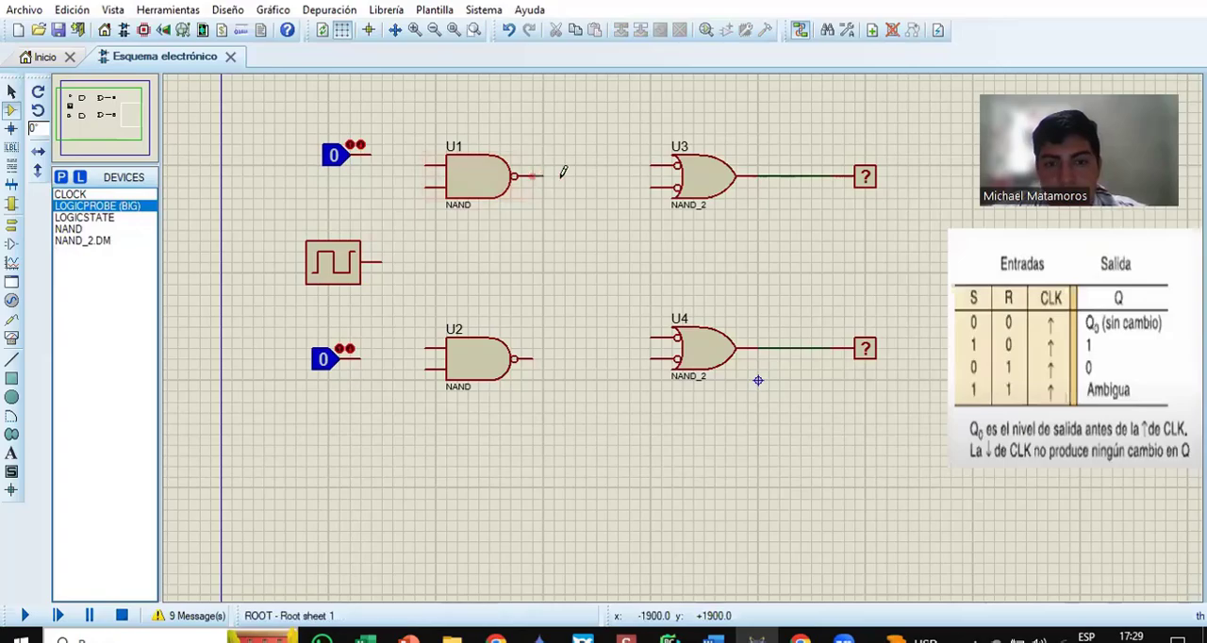
left_click(652, 163)
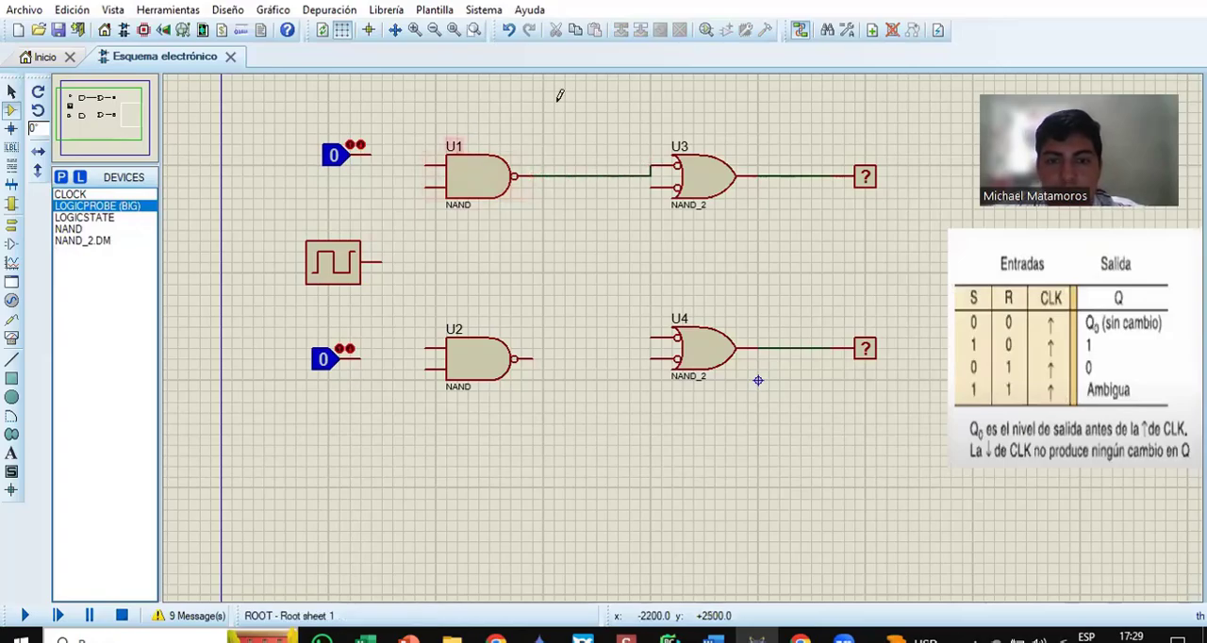
left_click(652, 185)
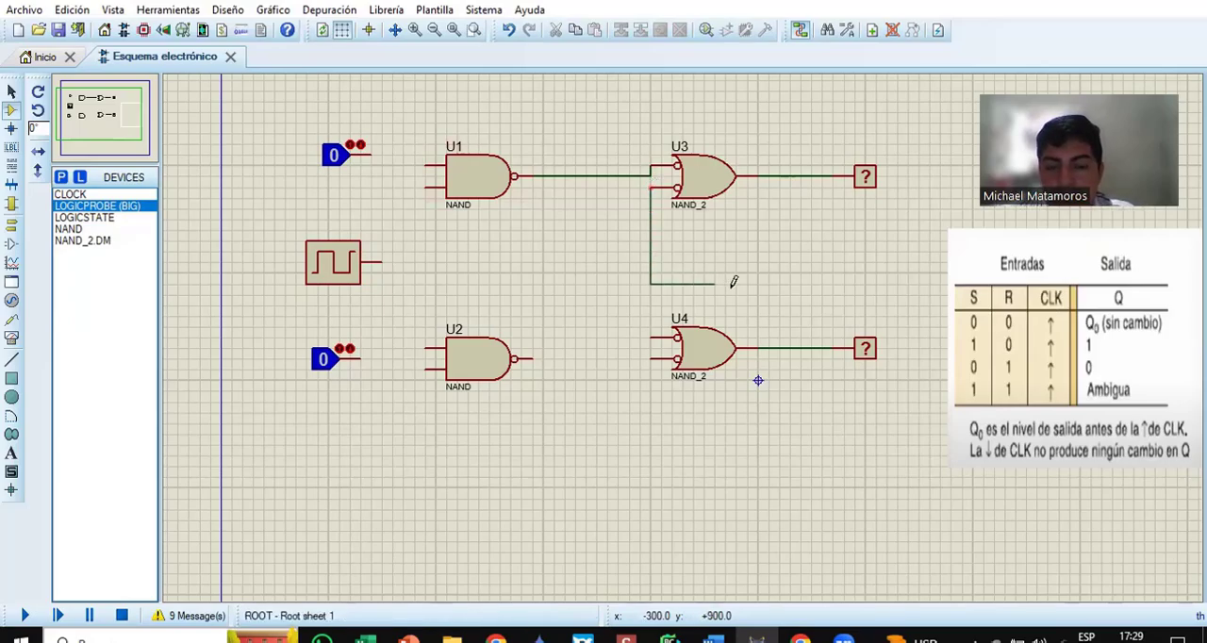
left_click(780, 348)
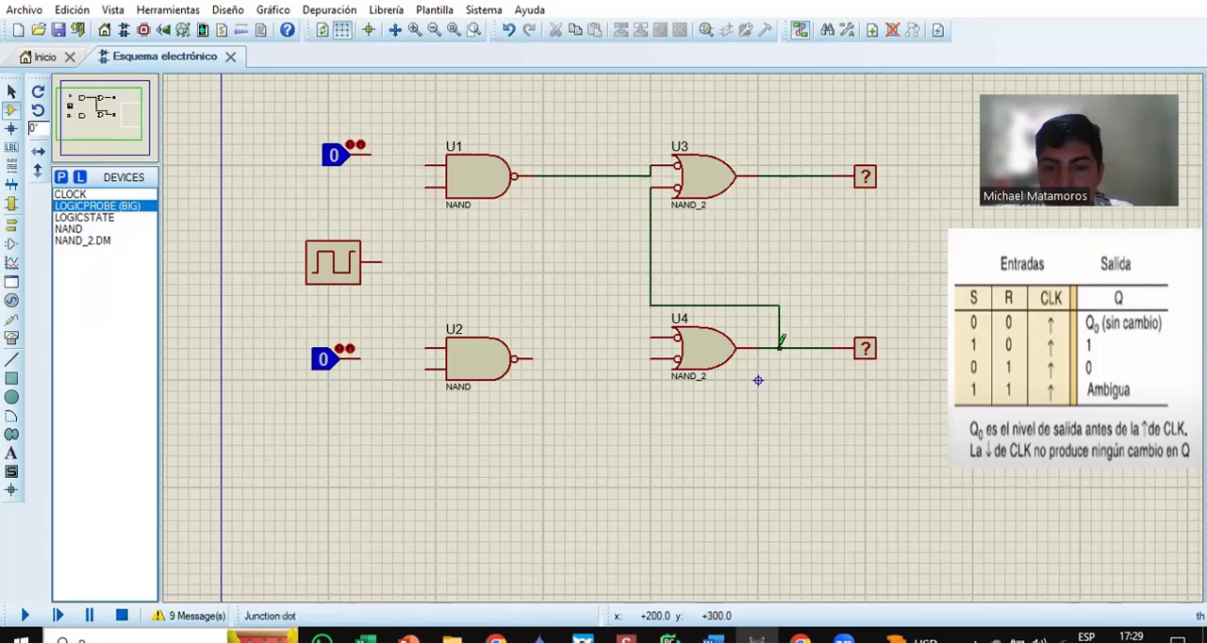
Step: Wire U4's upper input to U3's output line and U4's lower input to U2's output
left_click(634, 335)
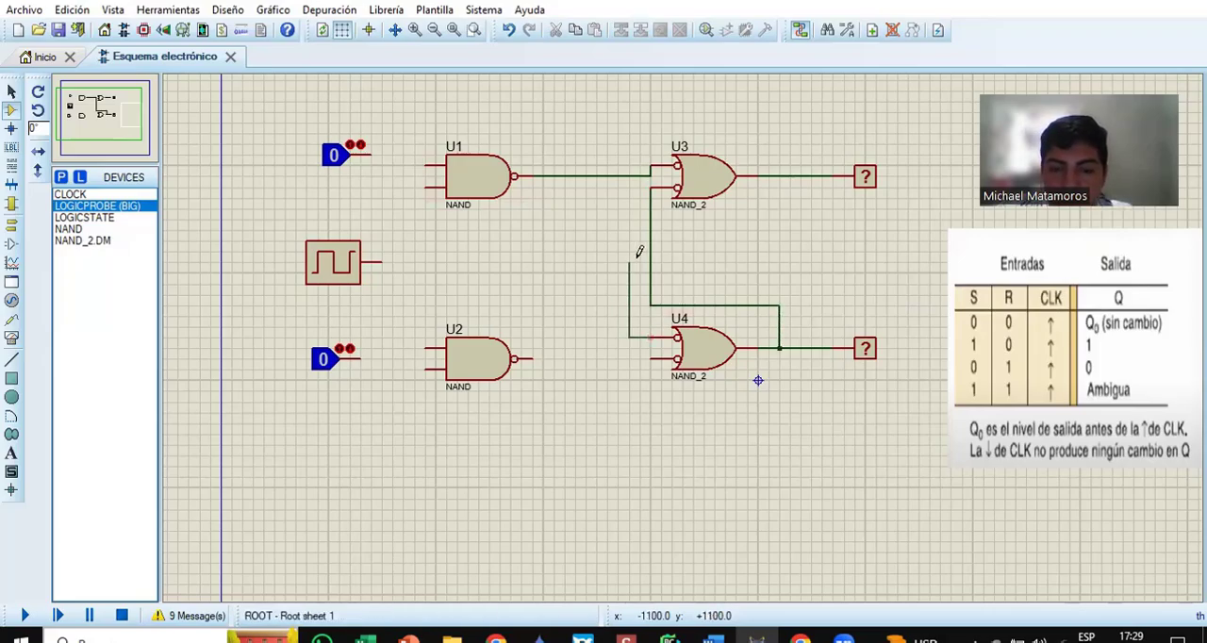
left_click(780, 175)
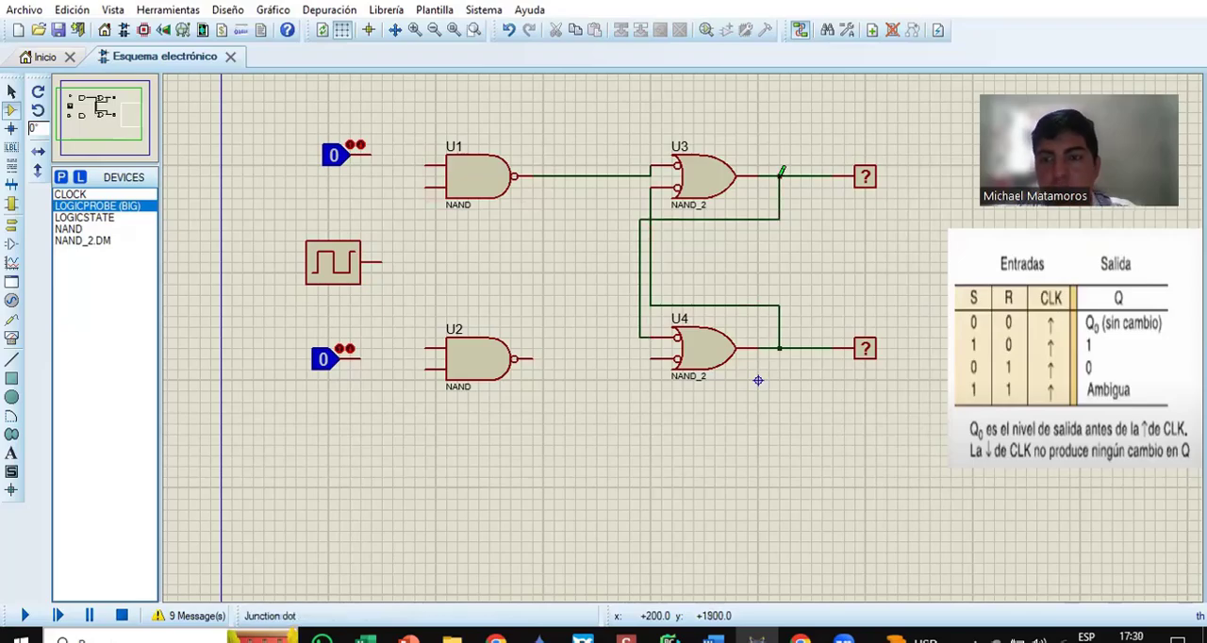
left_click(653, 357)
left_click(533, 359)
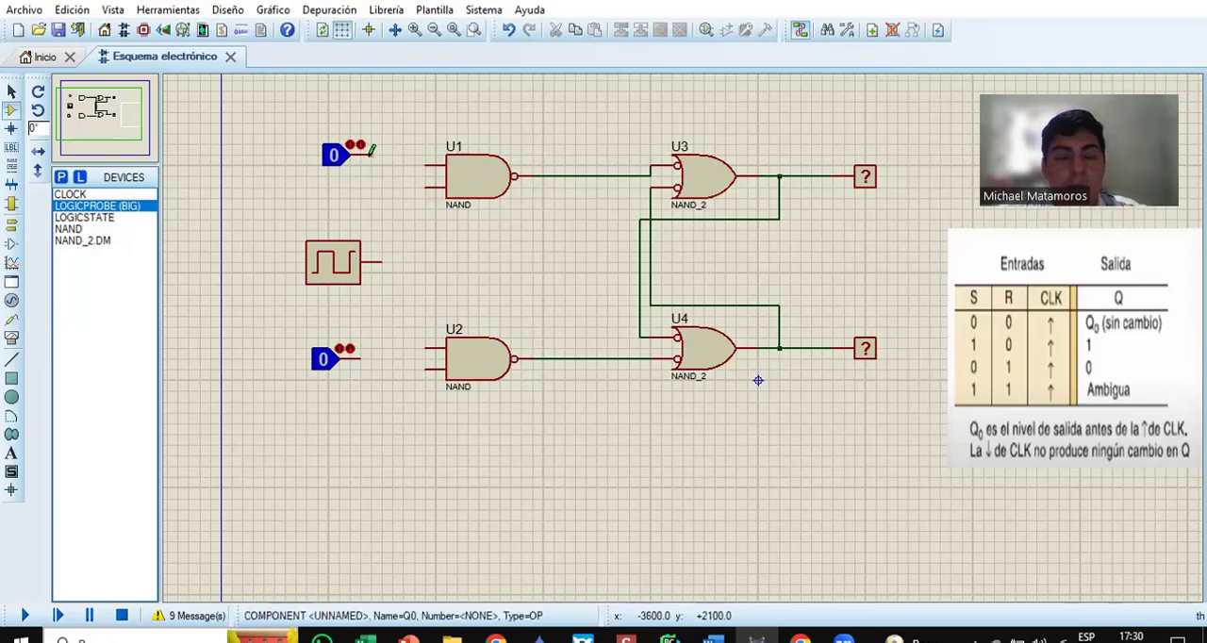
Step: Wire the clock's output to the lower input of U1 and the upper input of U2
left_click(382, 262)
left_click(426, 185)
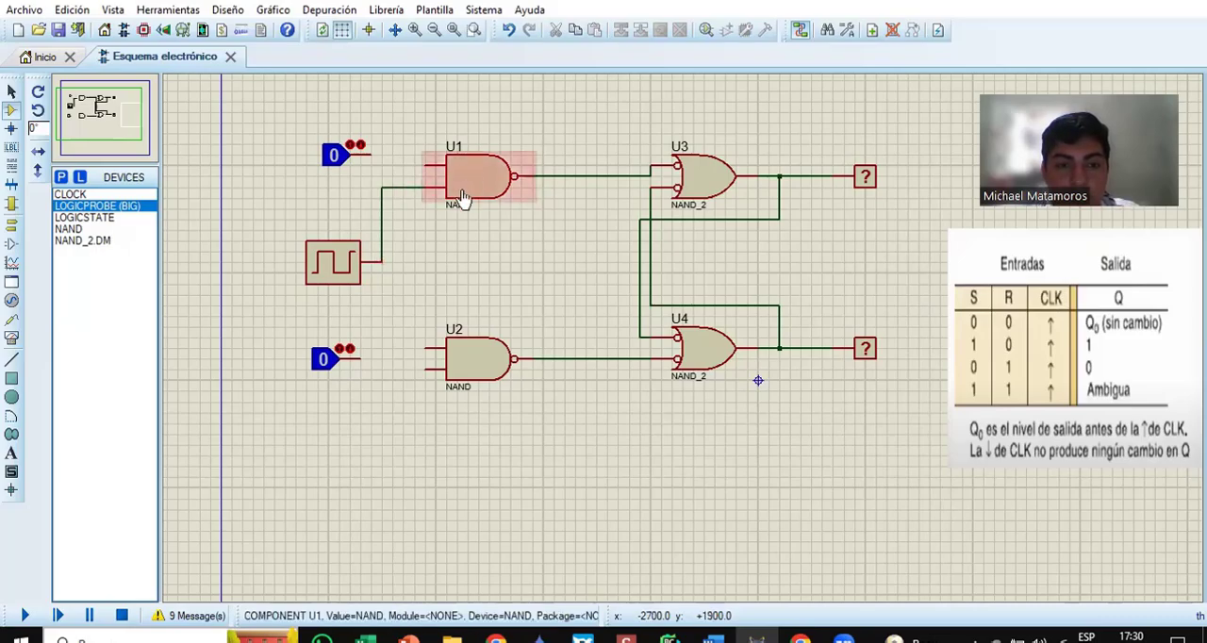
left_click(382, 262)
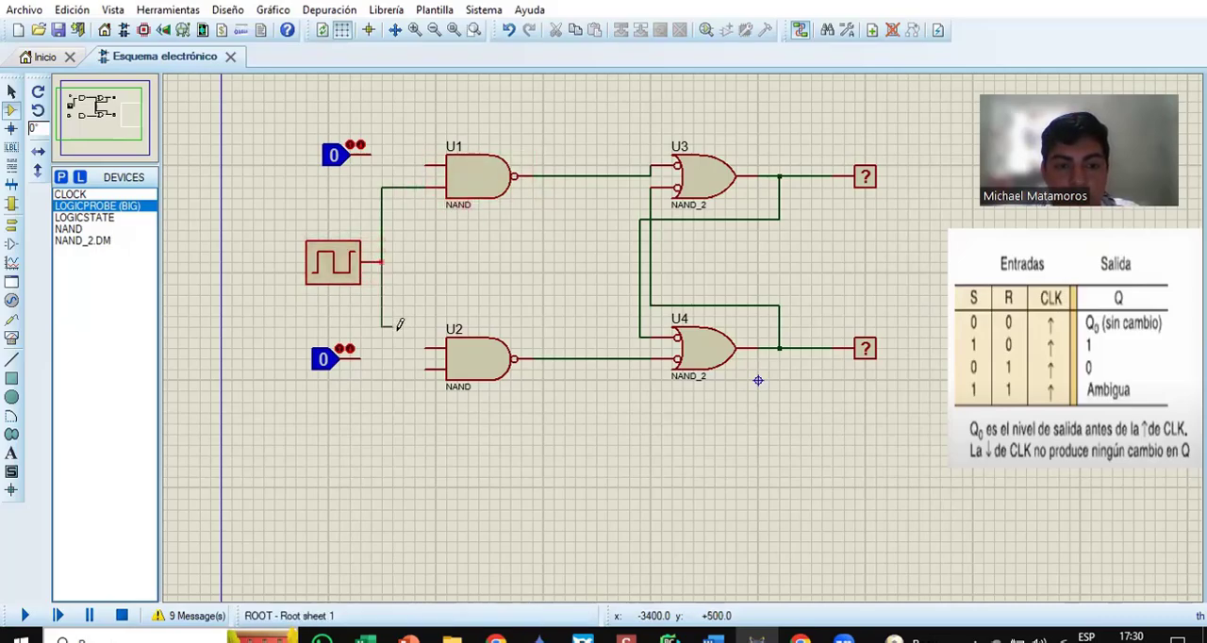
left_click(425, 349)
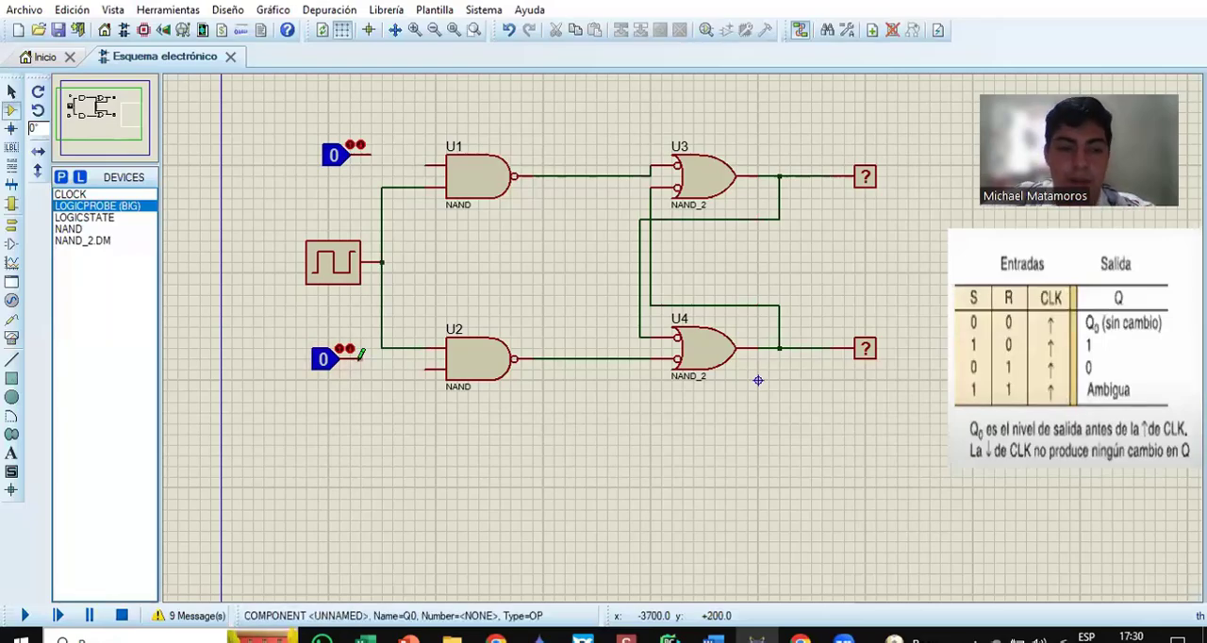
Step: Wire the lower logic state to U2's lower input and the upper logic state to U1's upper input
left_click(359, 357)
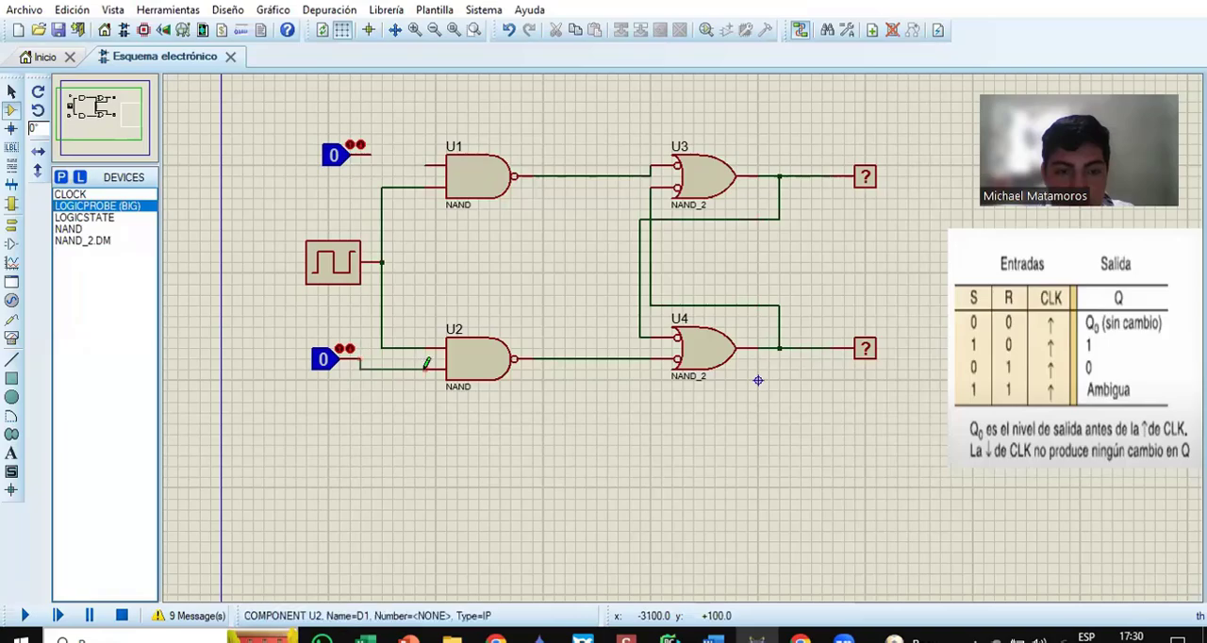
left_click(425, 368)
left_click(364, 152)
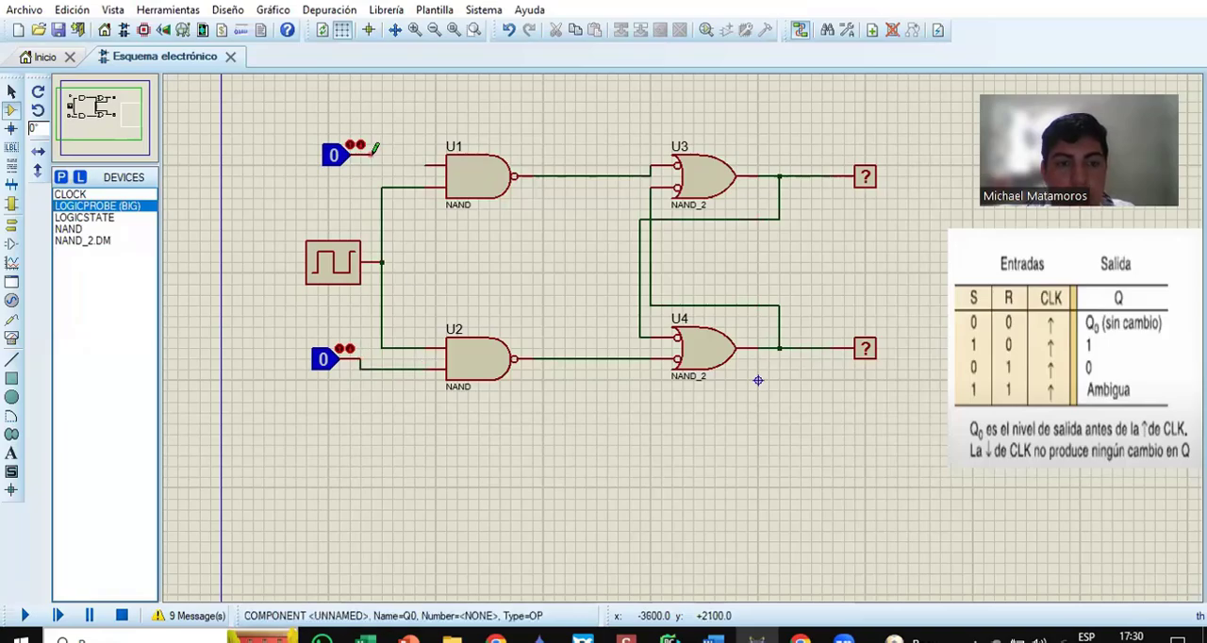
left_click(426, 161)
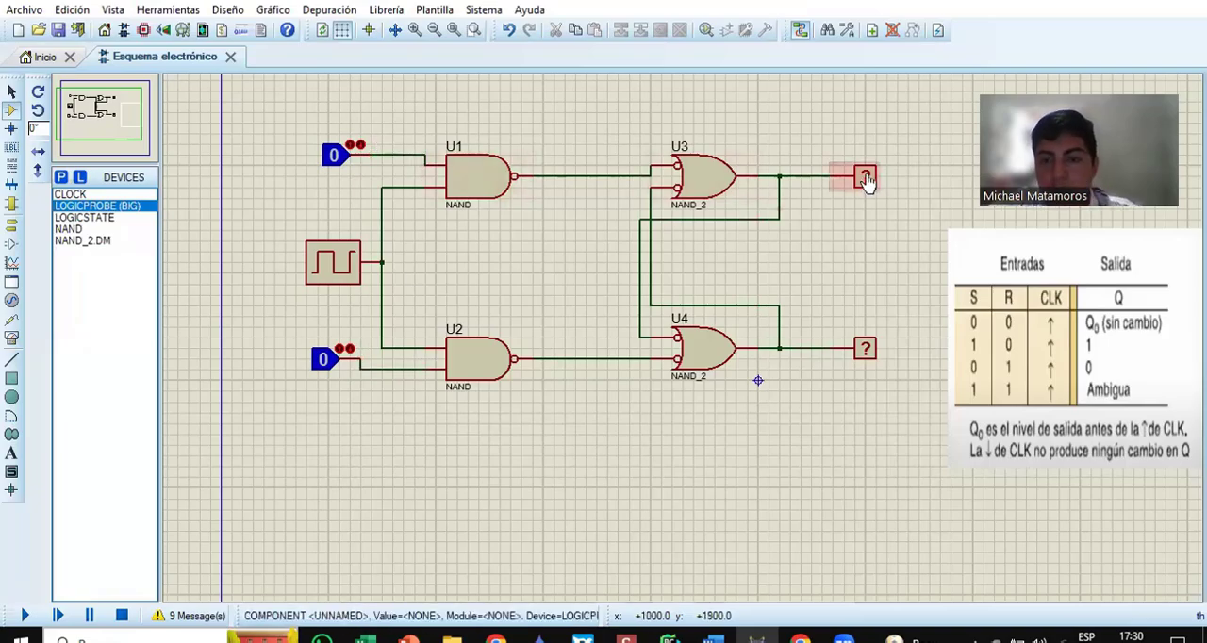
Step: Set the reference of U3's logic probe to Q and of U4's logic probe to Q NEGADO
double_click(867, 179)
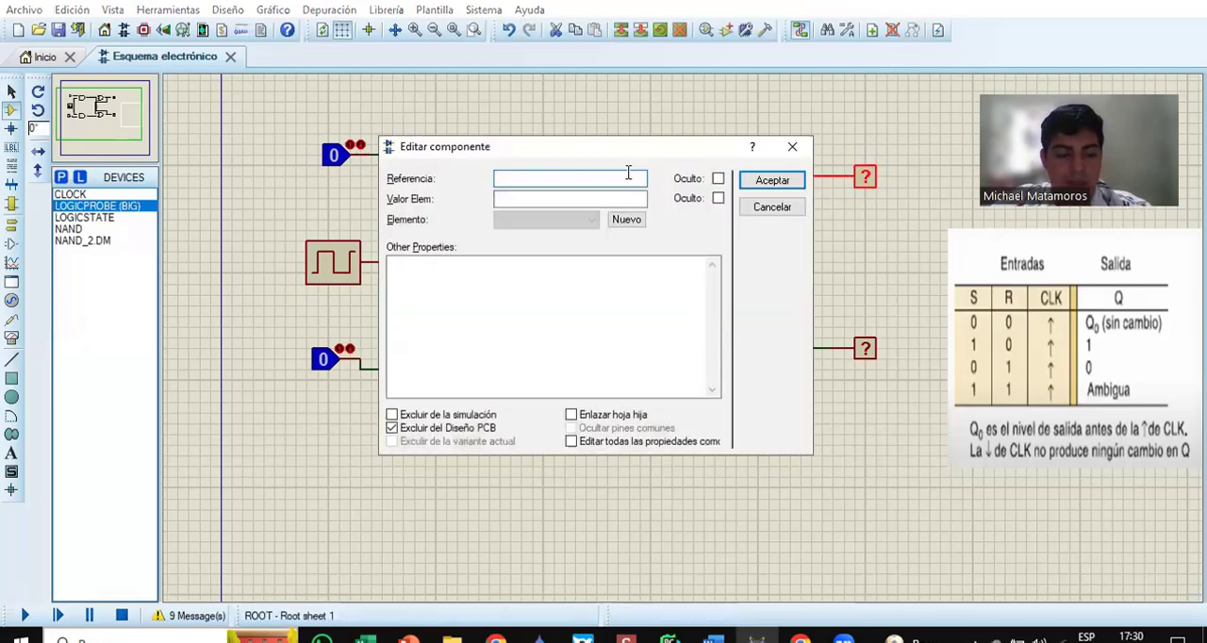
left_click(773, 180)
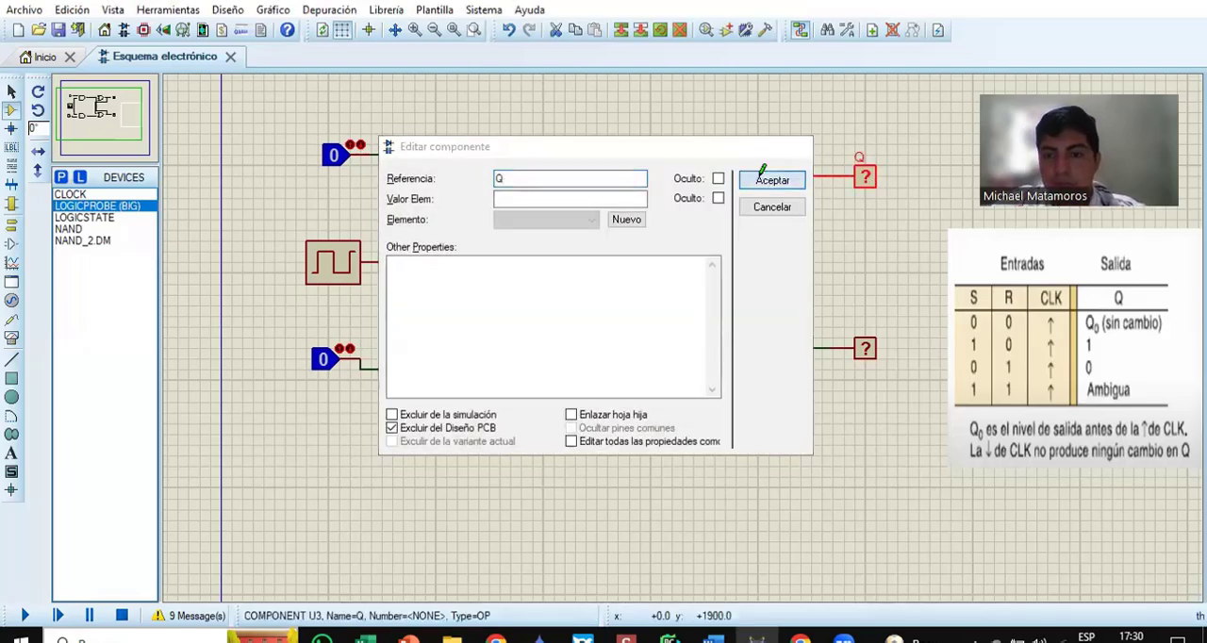
double_click(866, 352)
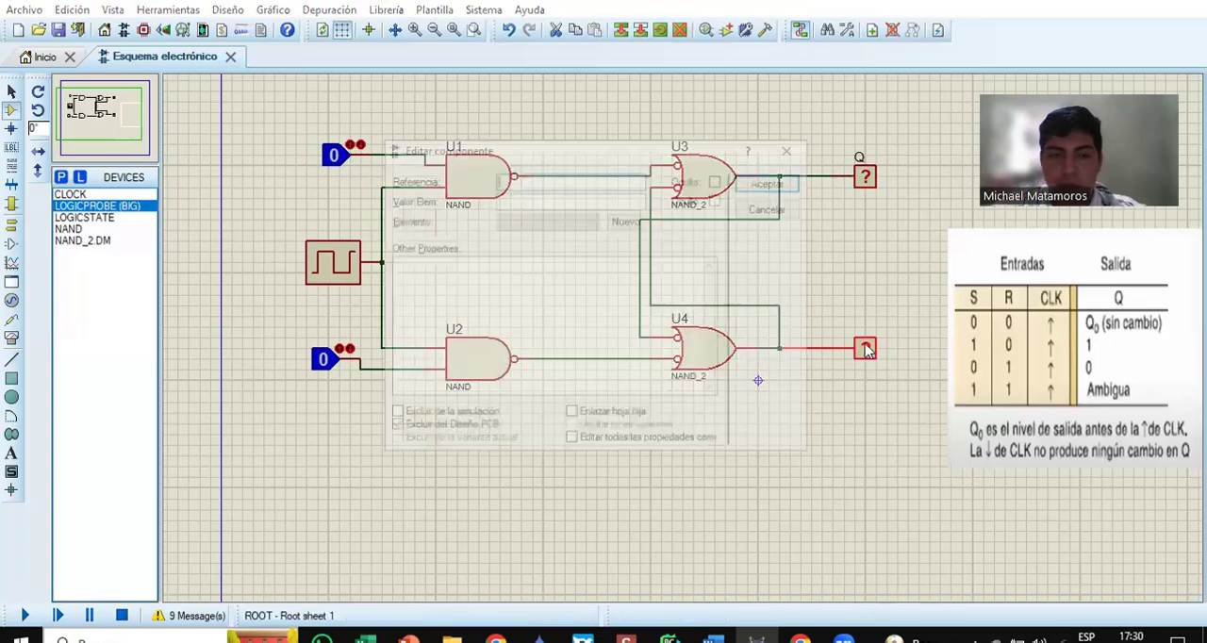
type("Q")
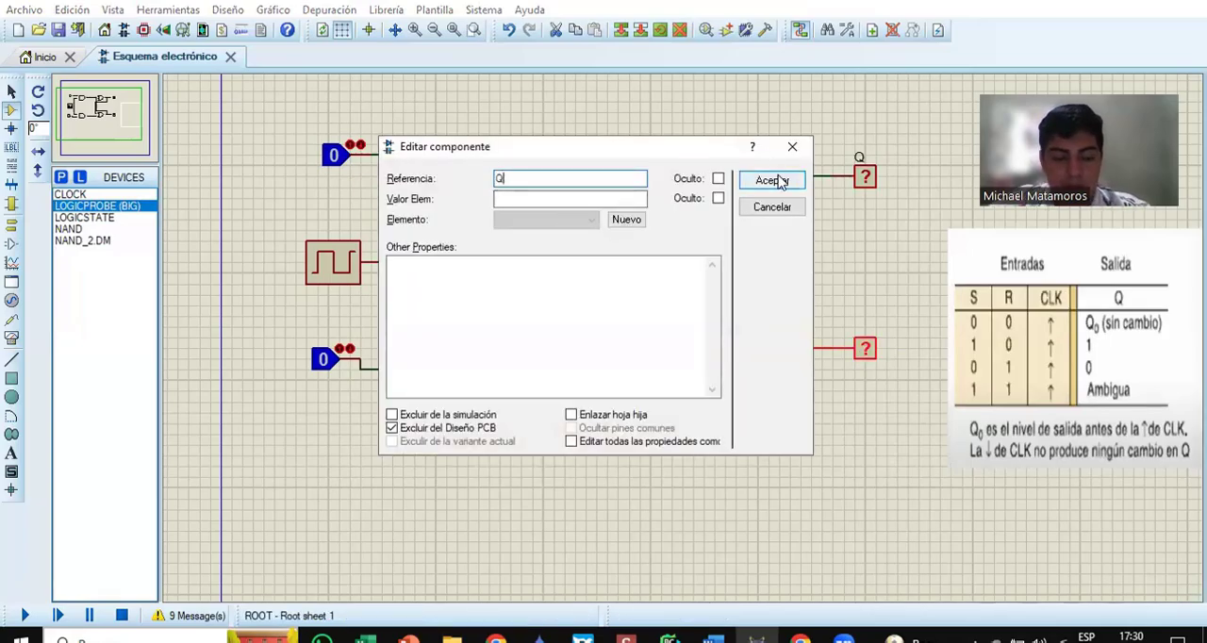
type(" NEGADO")
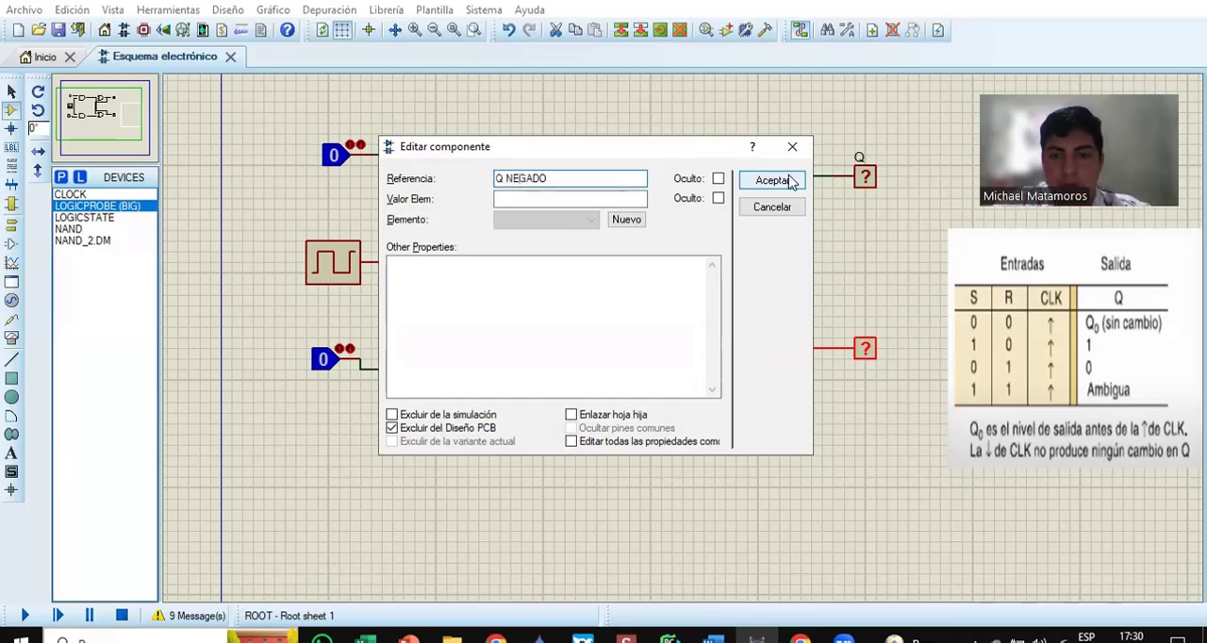
left_click(792, 183)
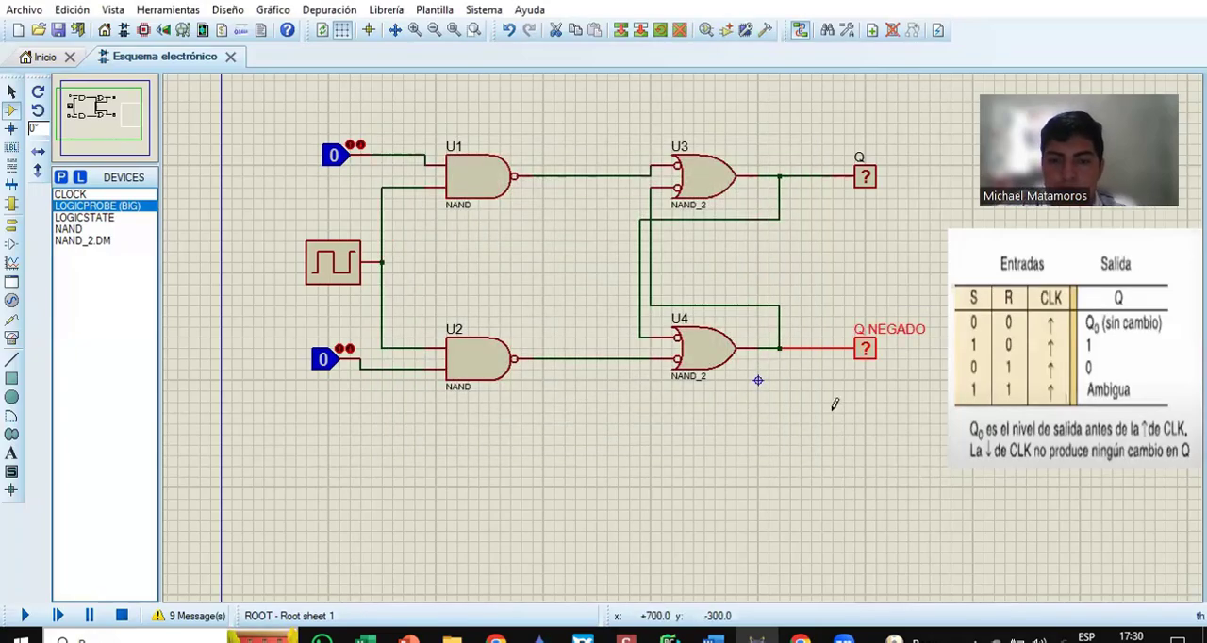
Step: Set the reference of the logic state feeding U1 to SET
left_click(356, 145)
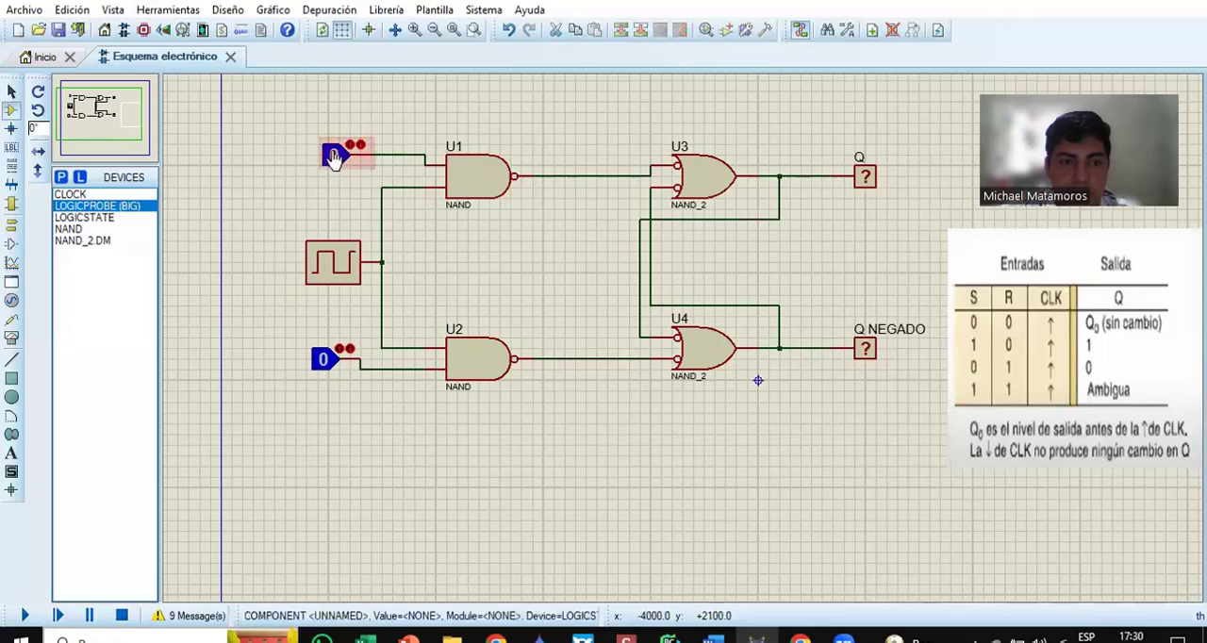
right_click(334, 147)
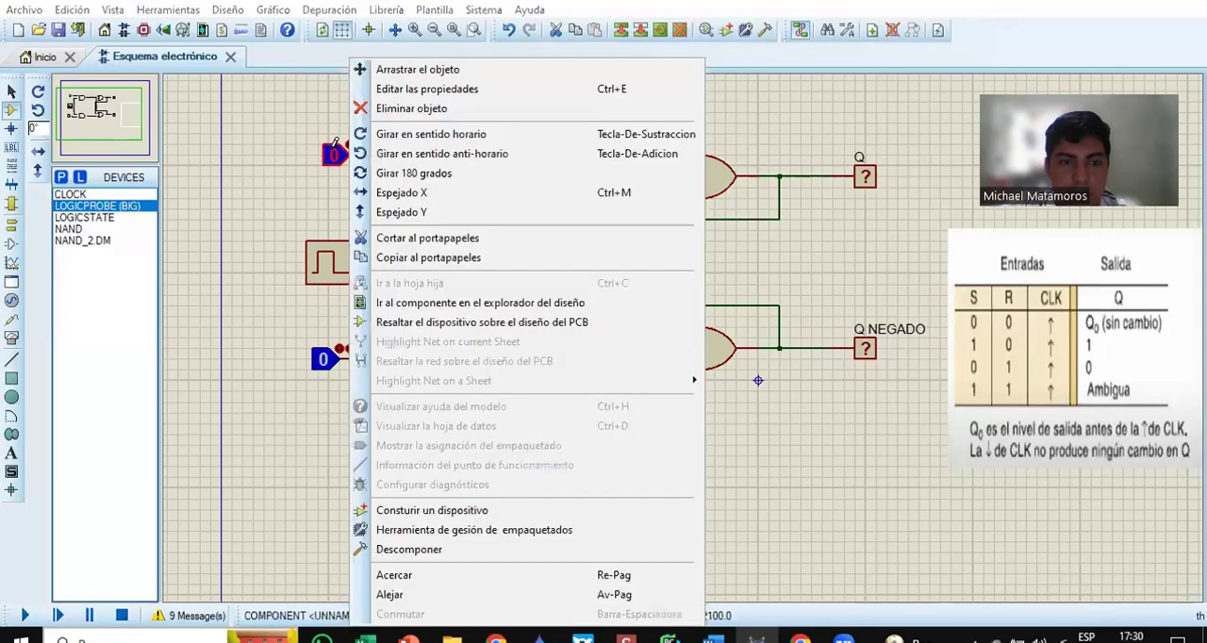
left_click(424, 89)
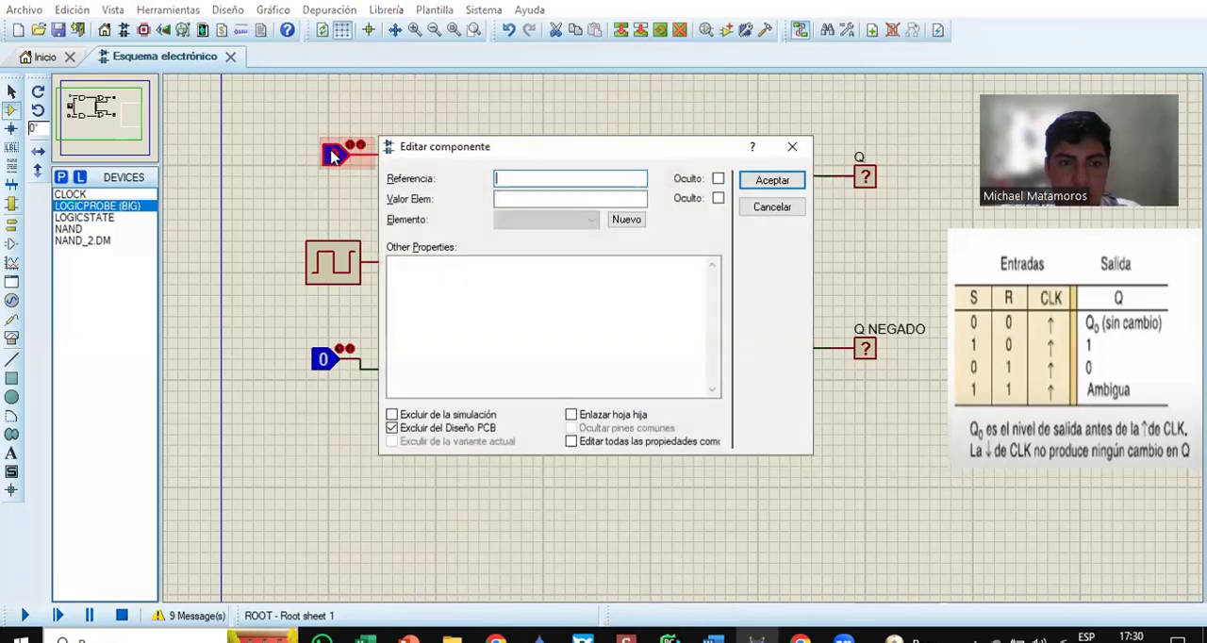
type("SE")
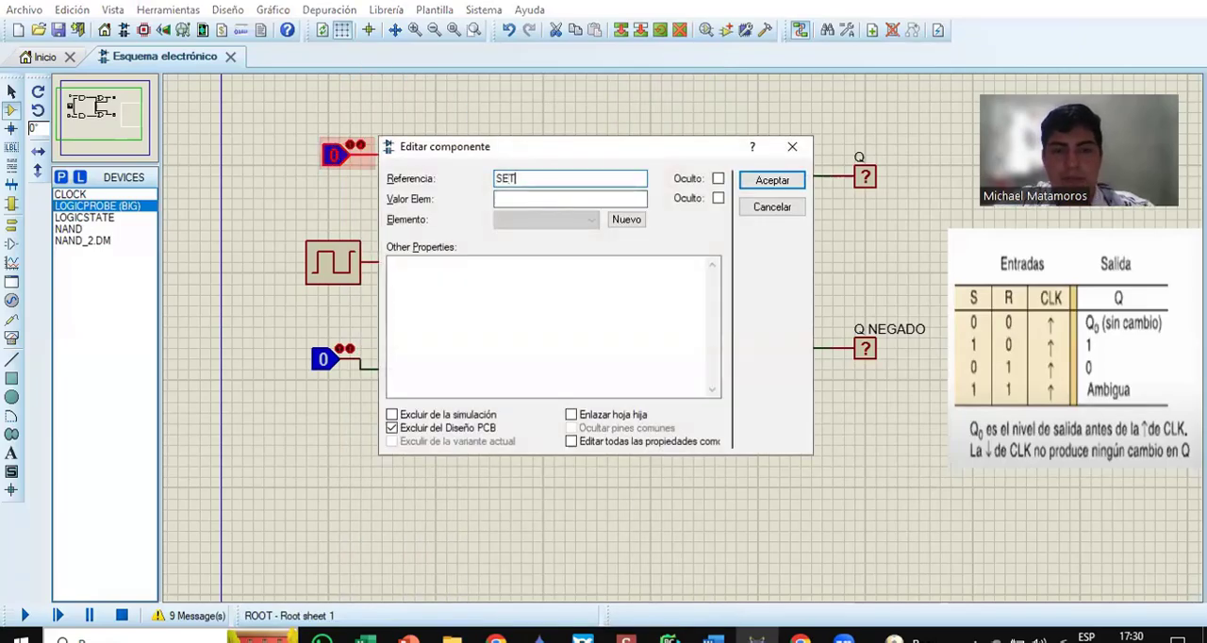
type("T")
left_click(760, 180)
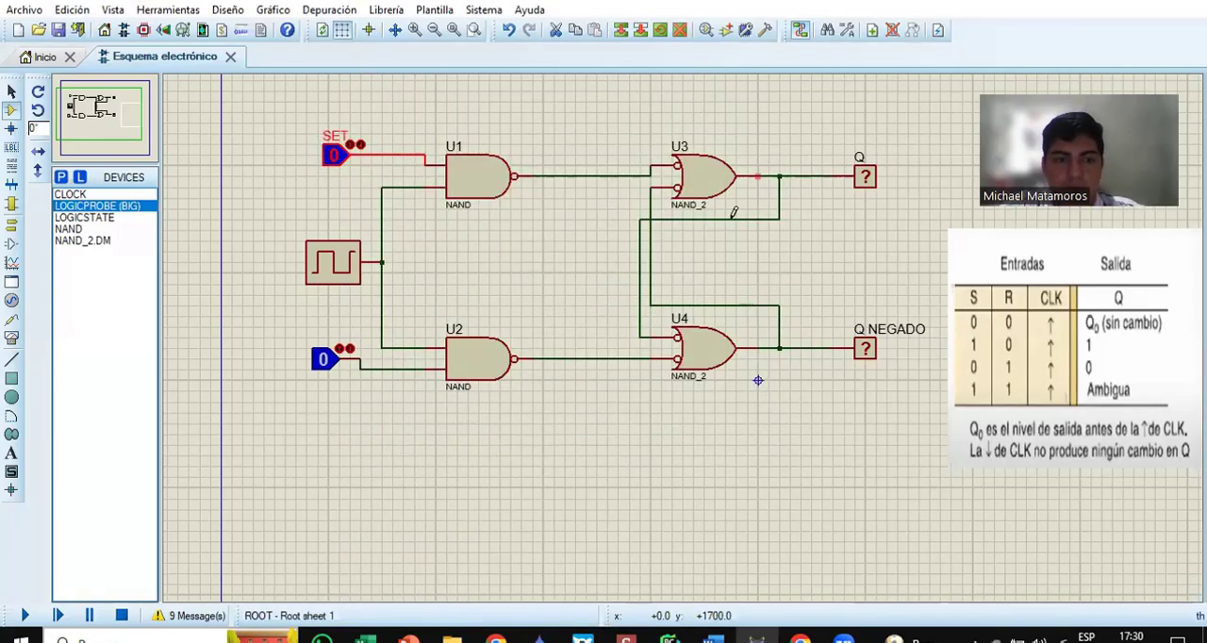
Step: Set the reference of the logic state feeding U2 to RESET
right_click(325, 360)
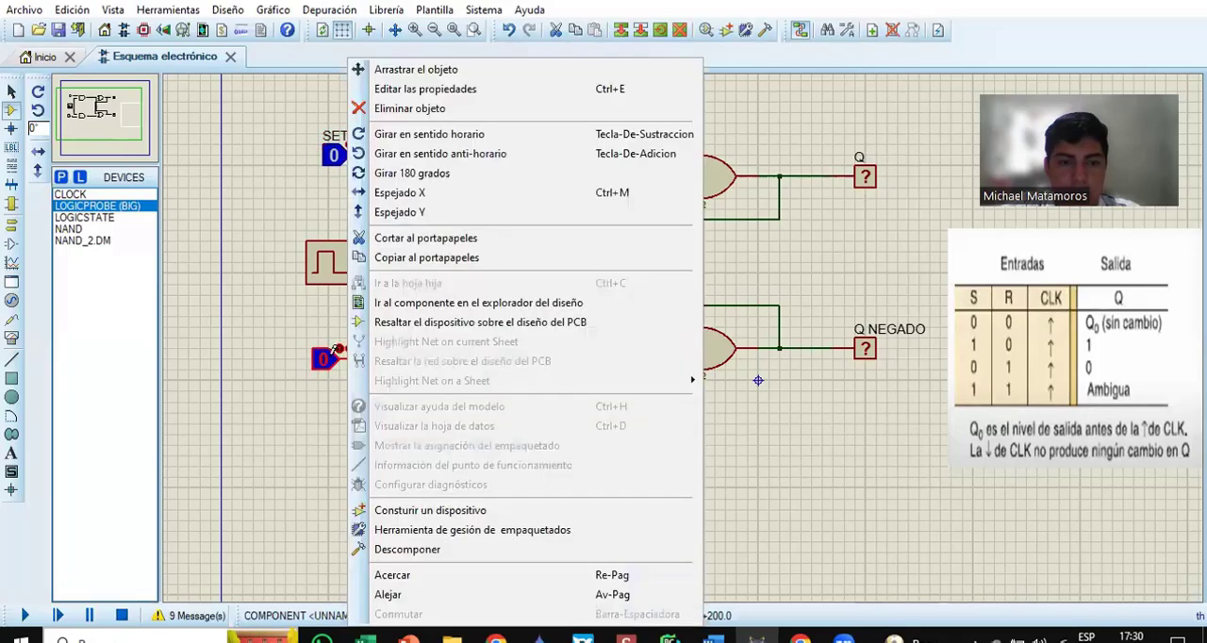
left_click(378, 88)
type("RESET")
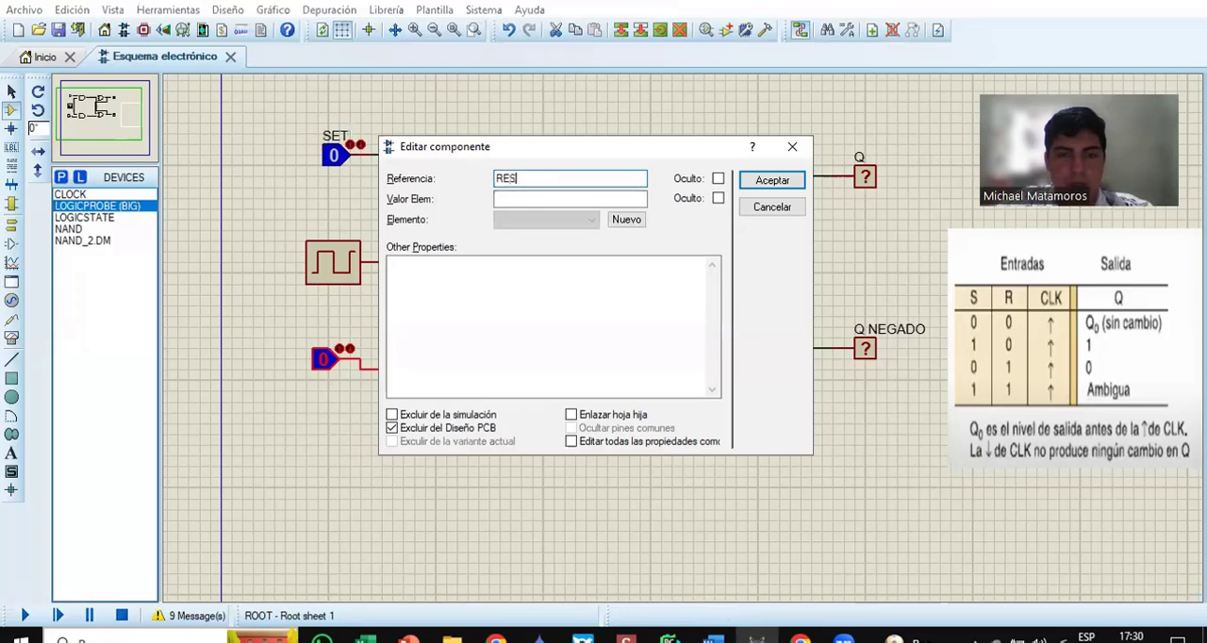
left_click(772, 180)
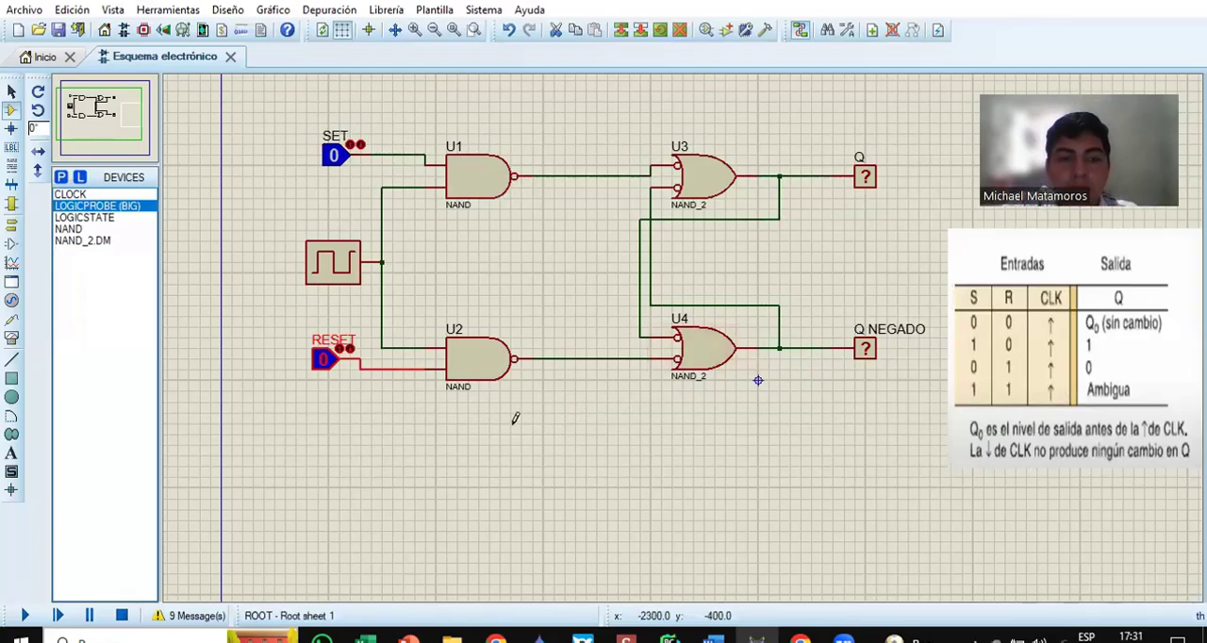
left_click(515, 417)
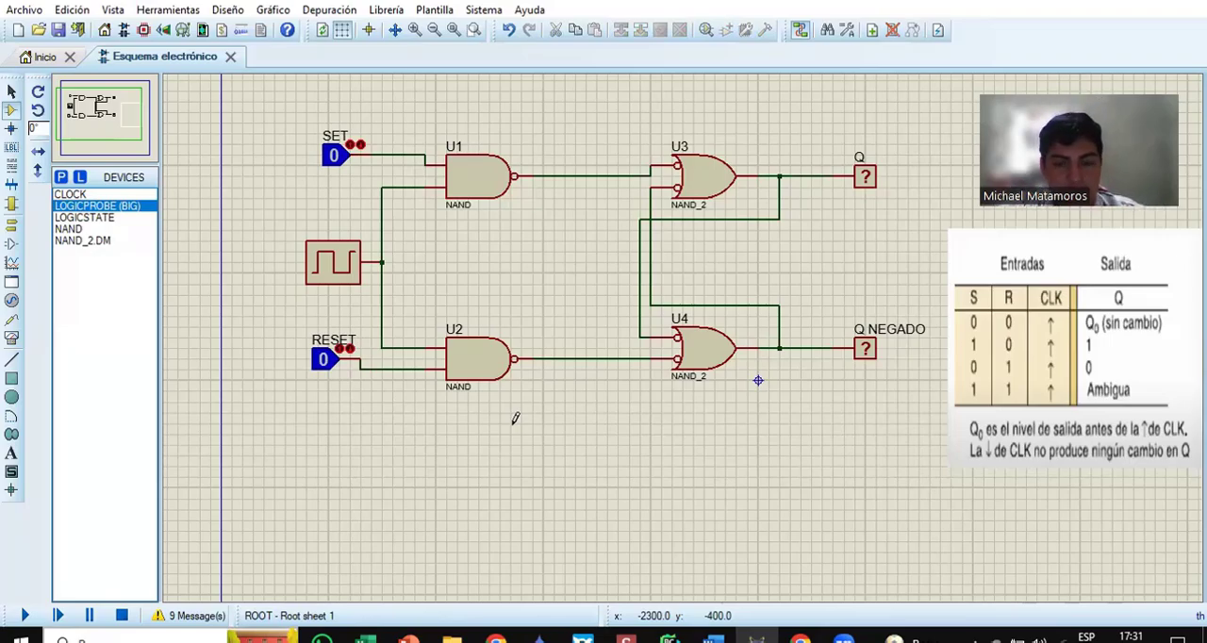
Step: Simulate the flip-flop with SET at 1, with both inputs at 0, with RESET at 1, and with both at 0 again
left_click(336, 157)
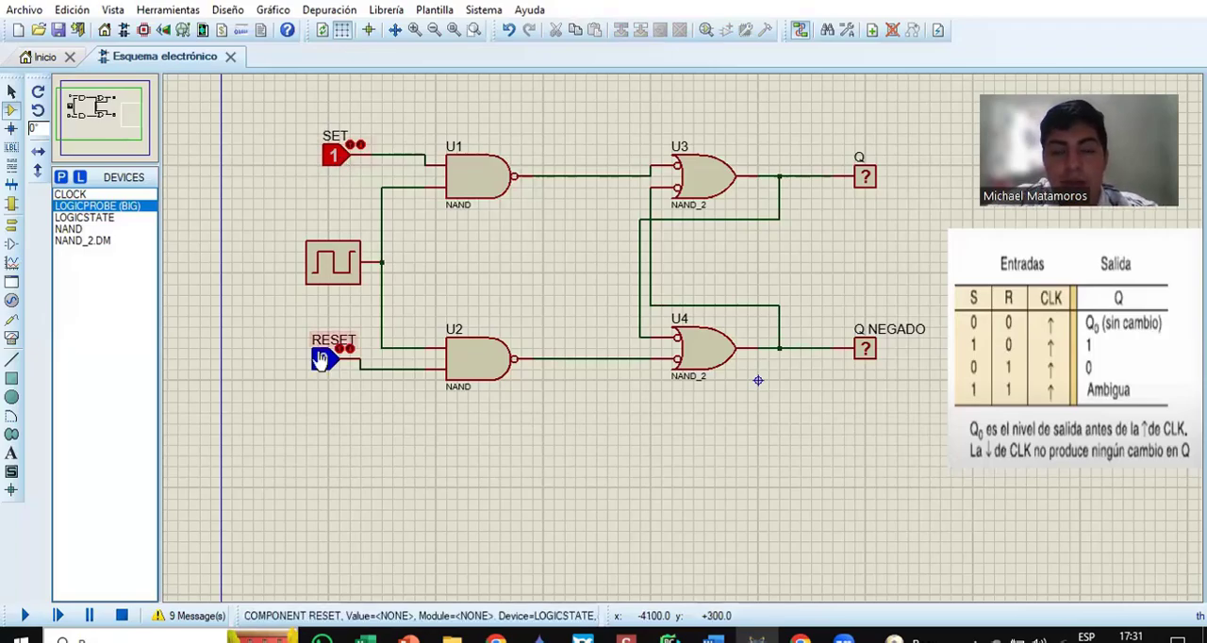
left_click(23, 616)
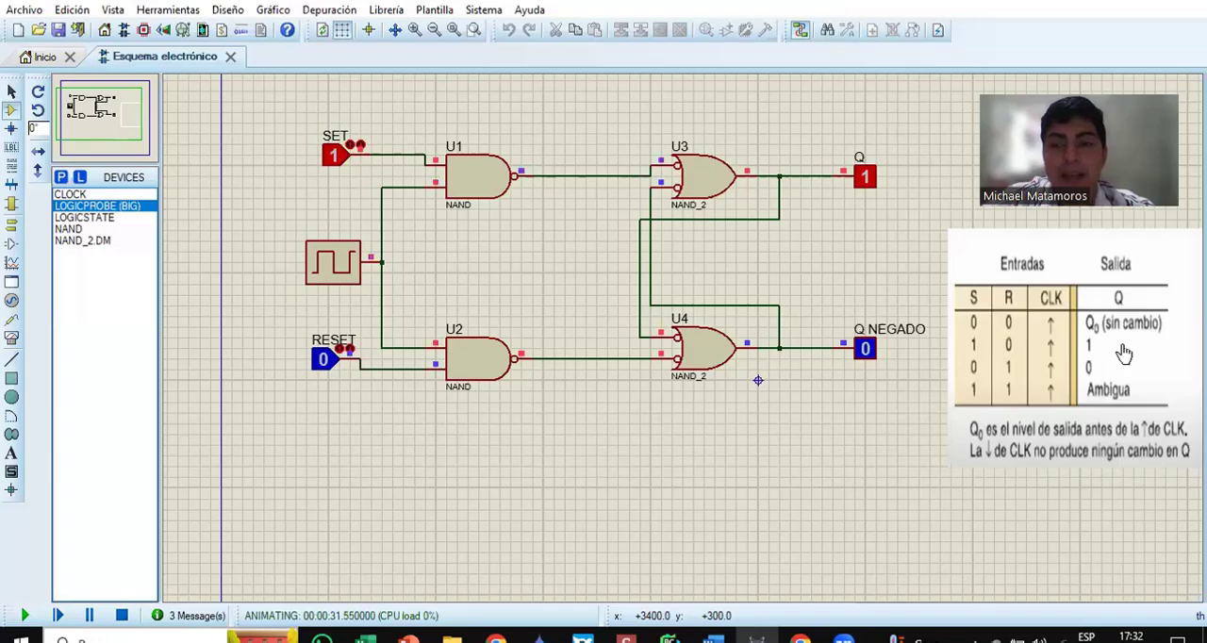
left_click(332, 161)
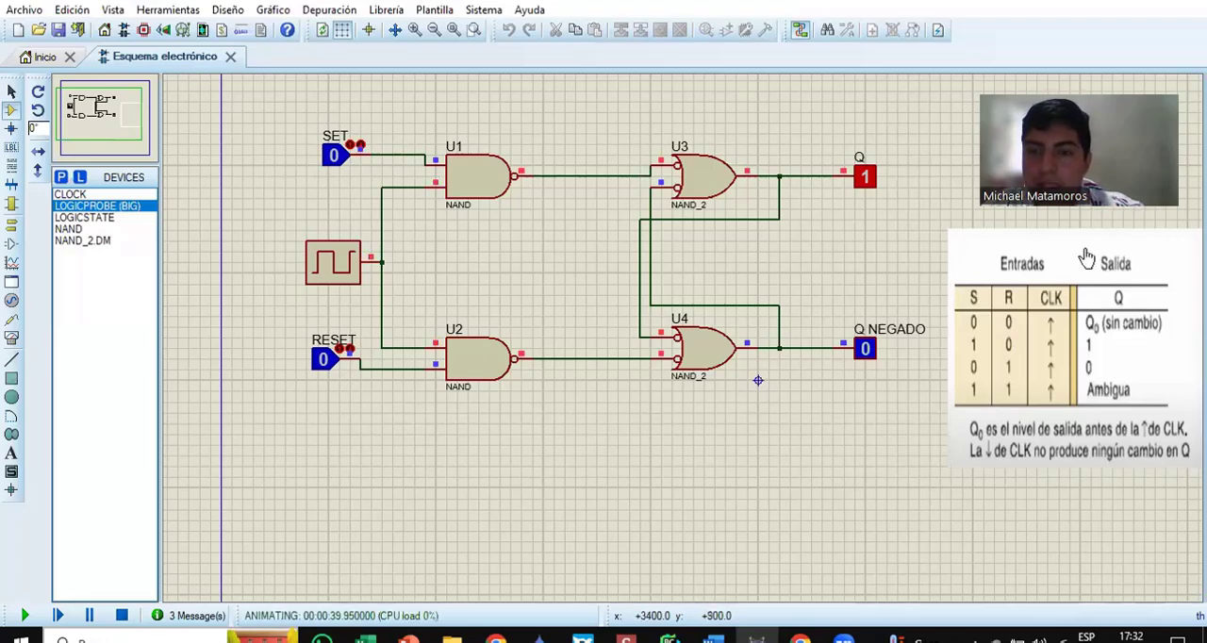
left_click(321, 360)
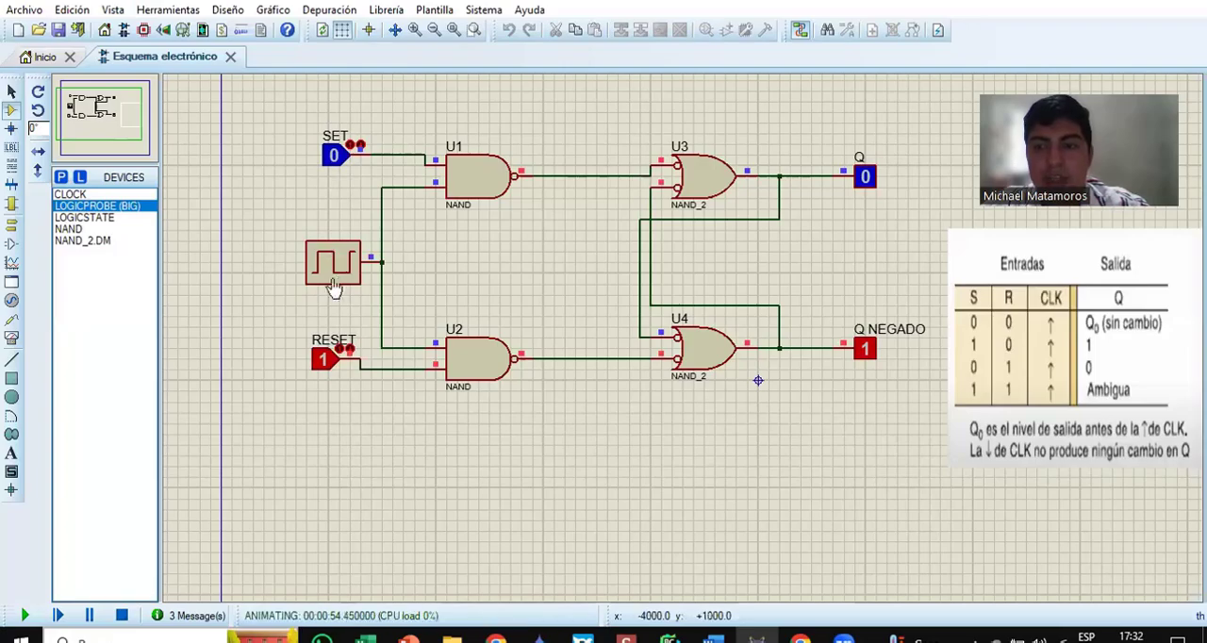
left_click(325, 363)
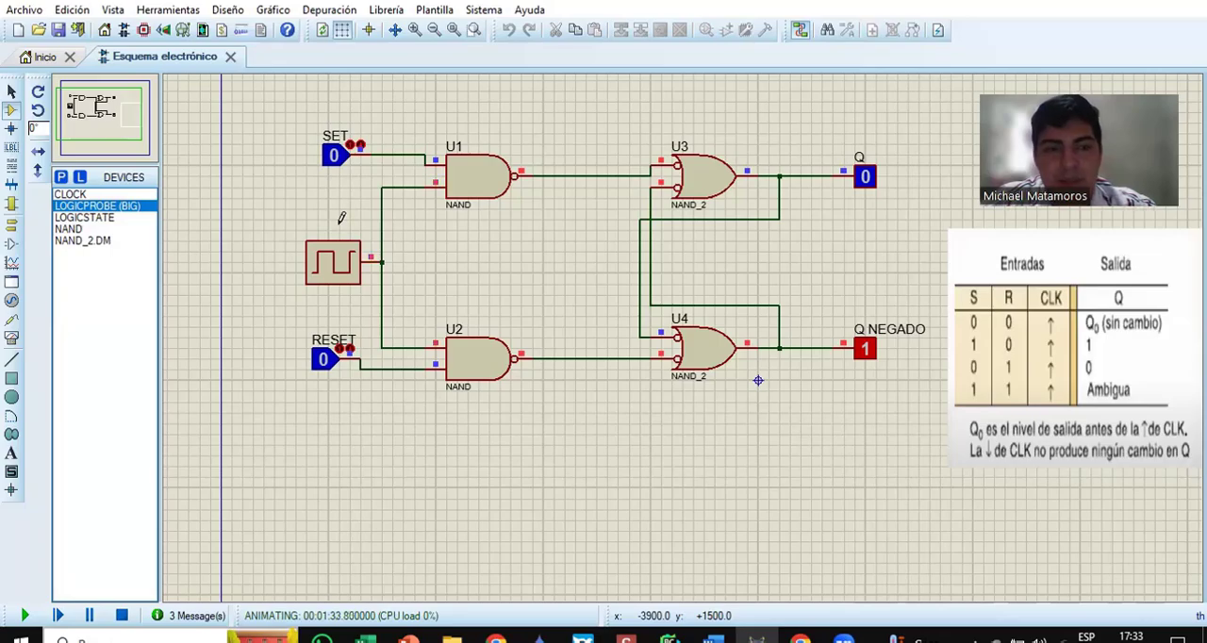
Step: Test the ambiguous state with SET and RESET at 1, decline the simulation log, and return RESET to 0
left_click(334, 157)
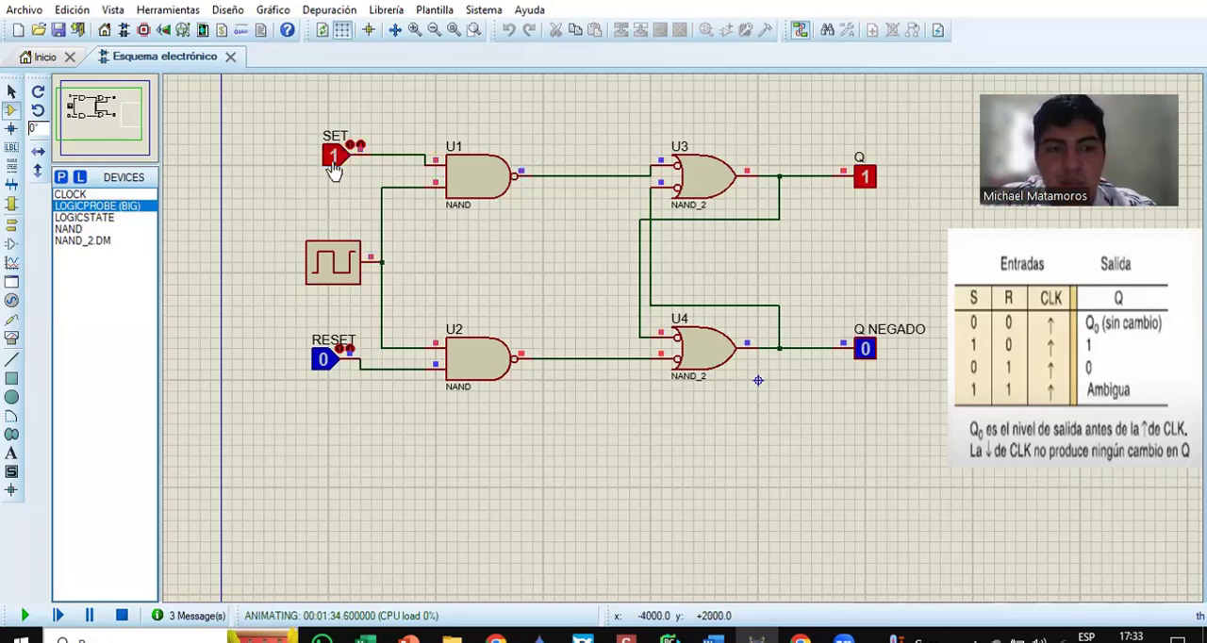
left_click(322, 366)
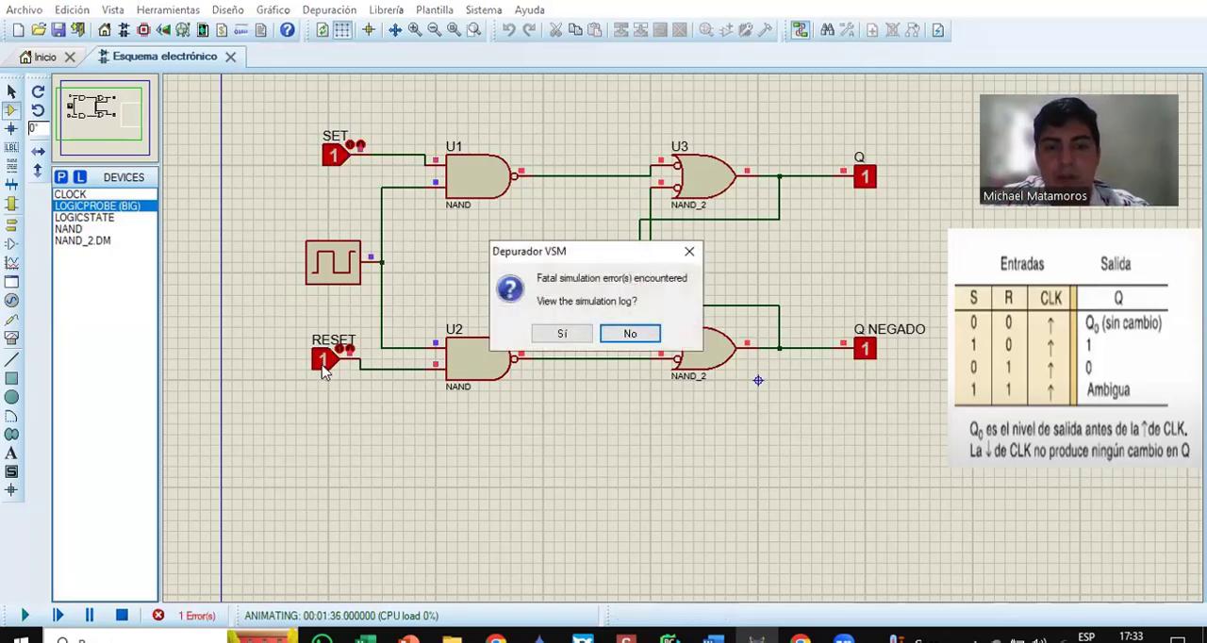
left_click(630, 334)
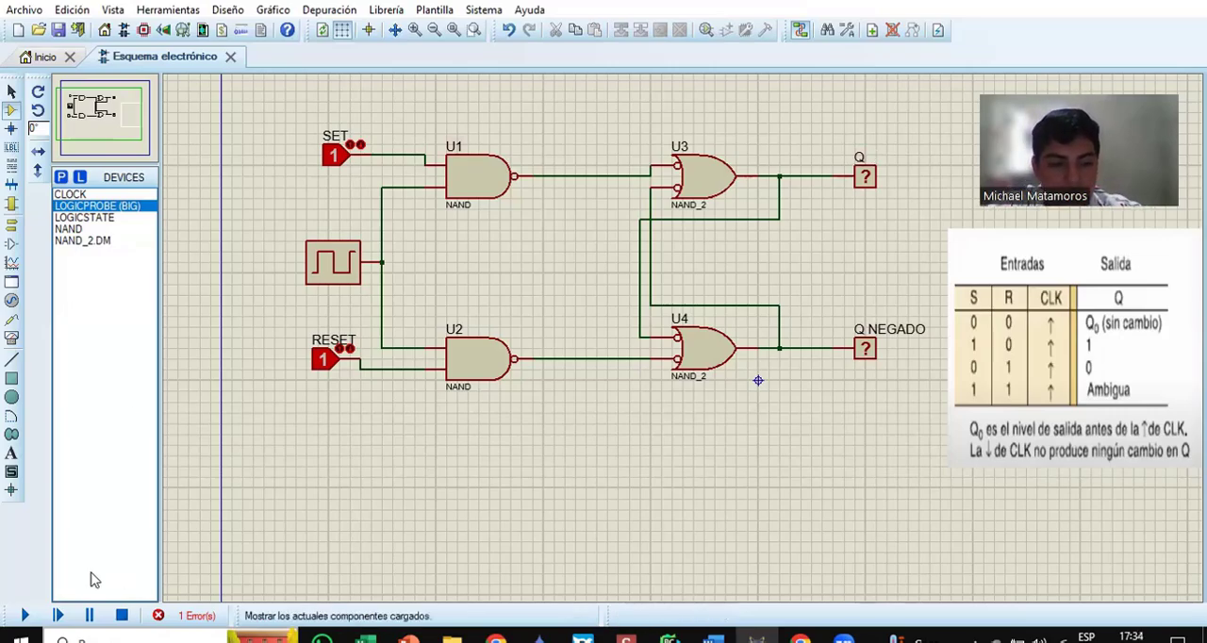
left_click(320, 368)
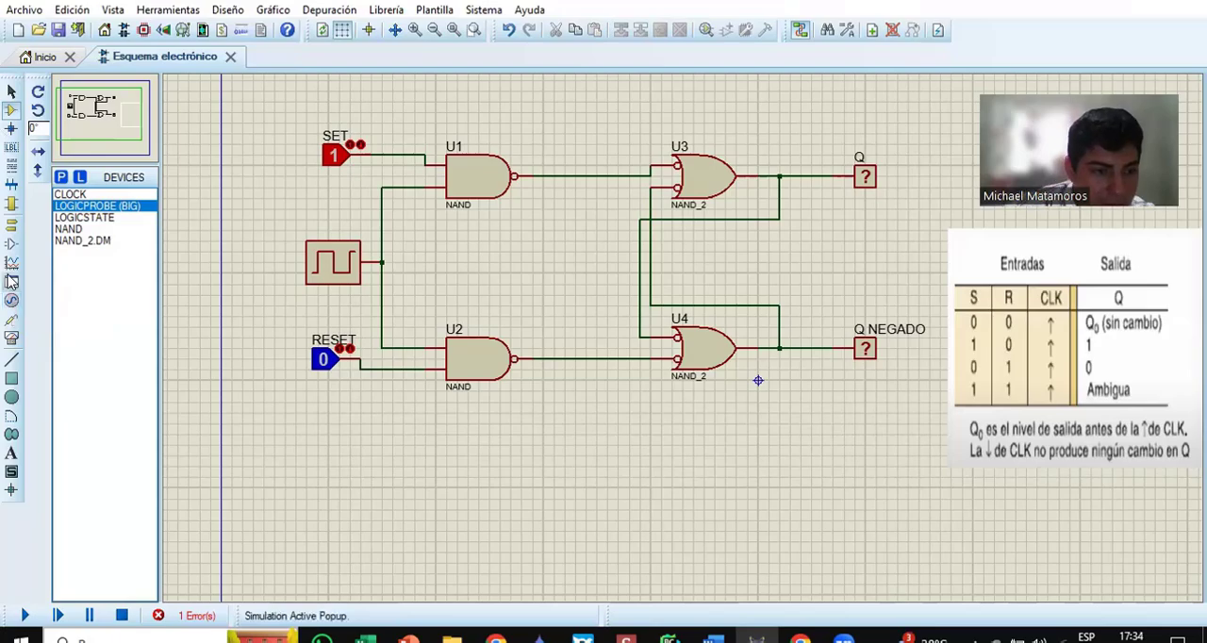
Step: Delete the truth-table image from the schematic and place an oscilloscope above and beyond the Q output probe
left_click(12, 339)
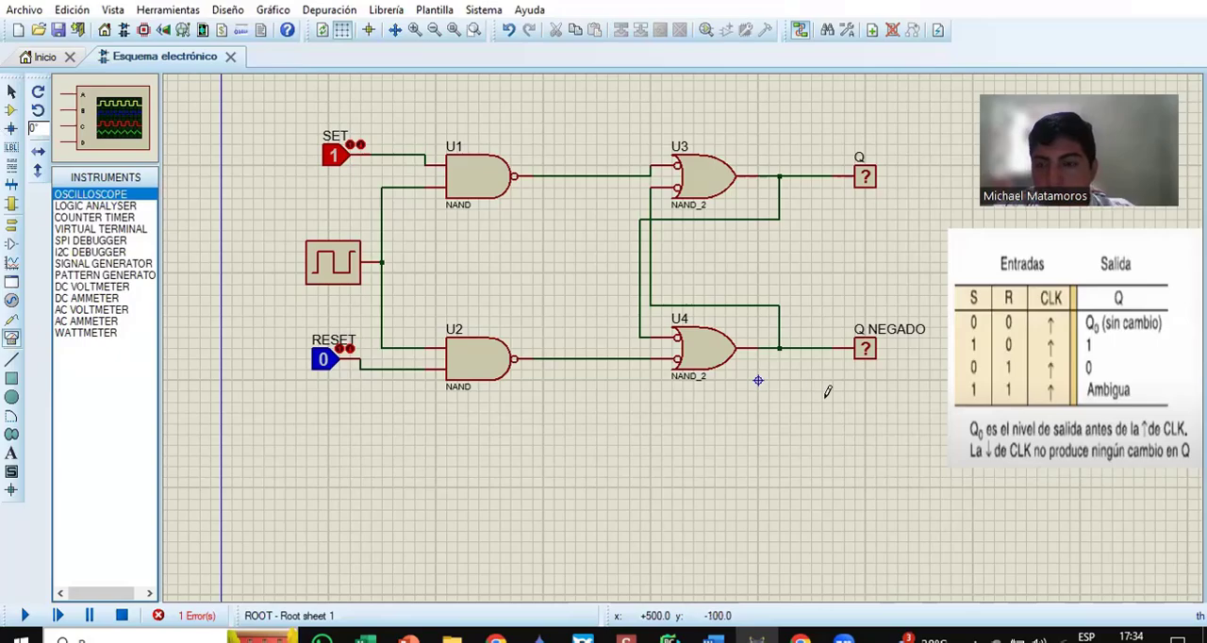
right_click(1037, 341)
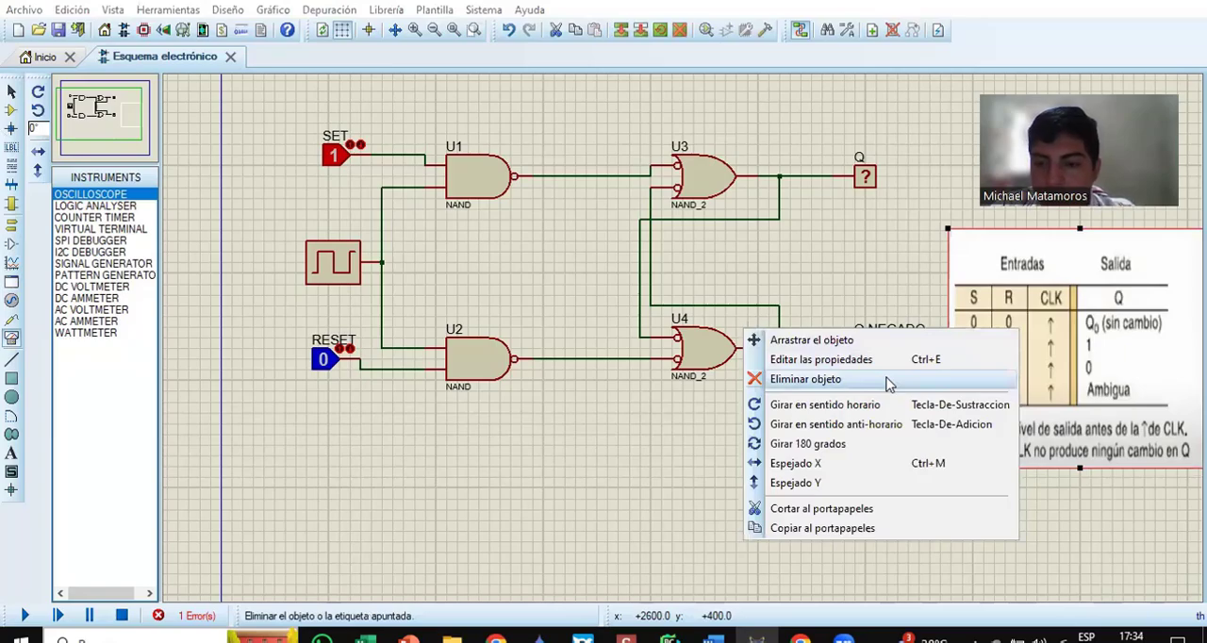
left_click(886, 379)
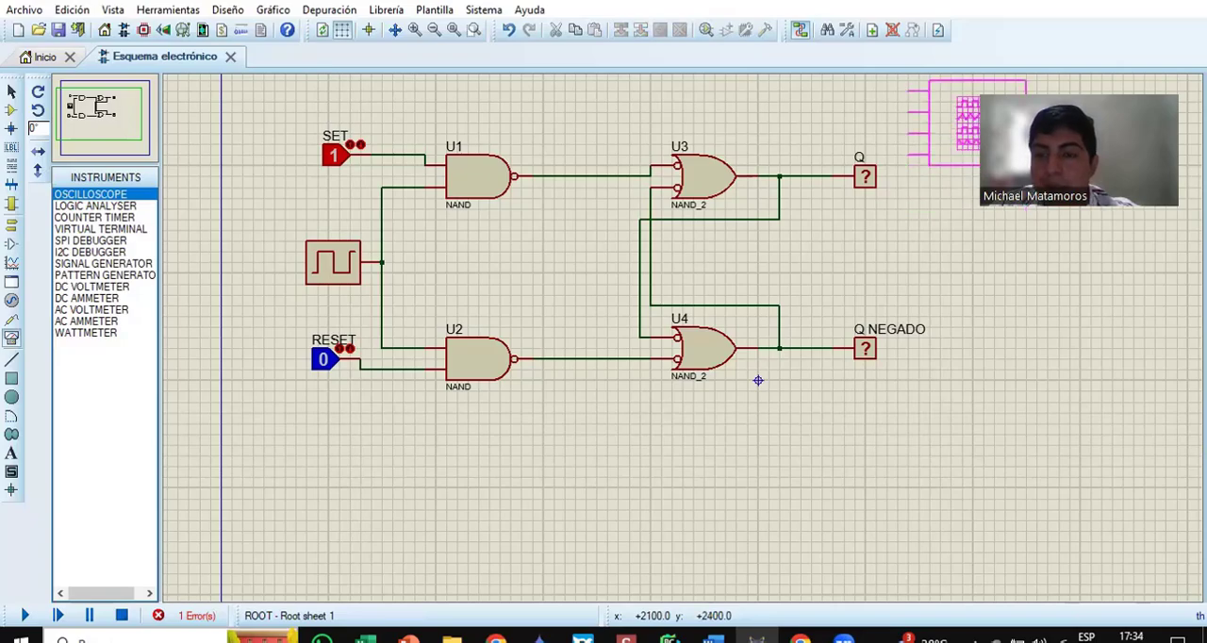
left_click(957, 154)
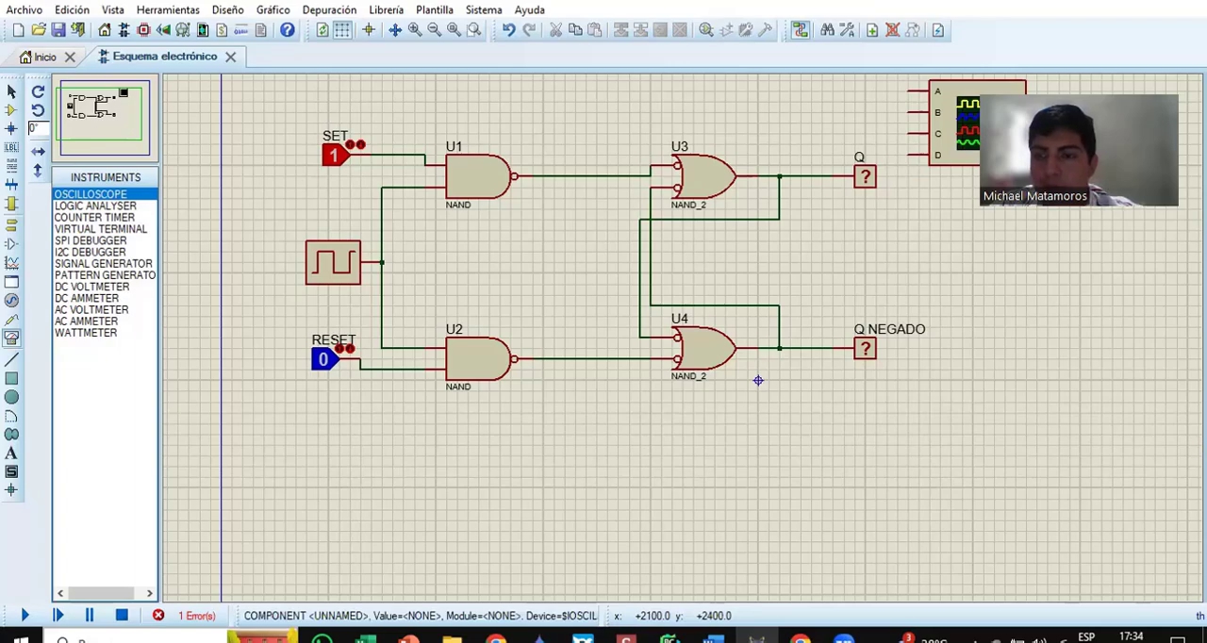
Step: Wire oscilloscope channel A to SET, B to RESET, C to Q and D to Q NEGADO
left_click(904, 92)
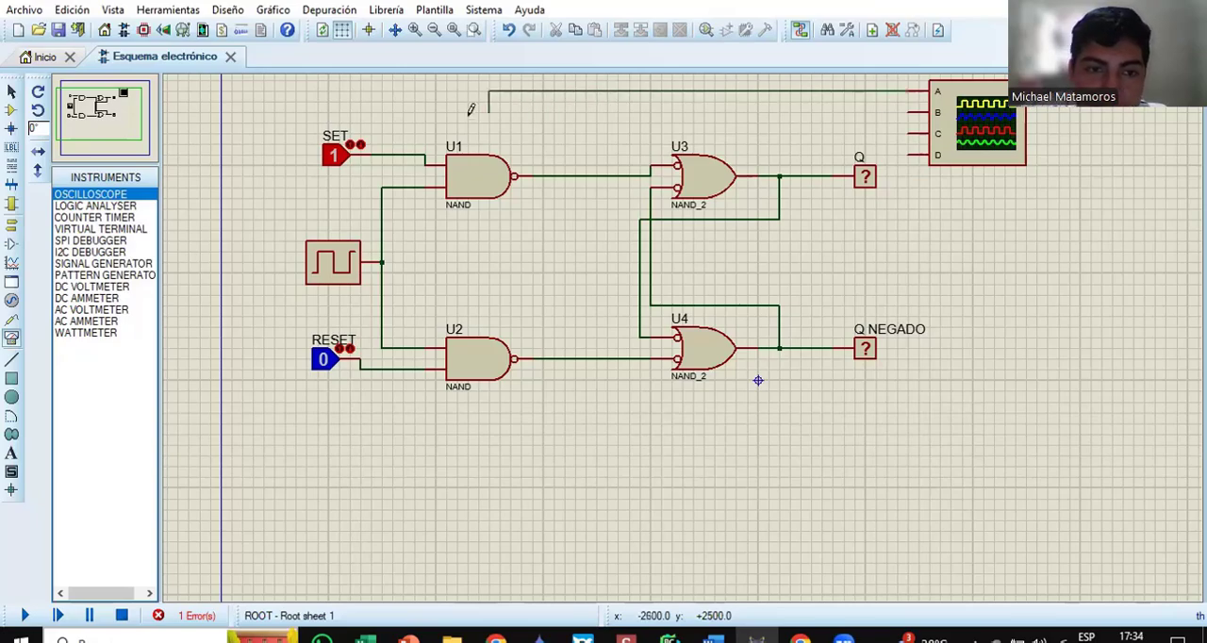
left_click(416, 153)
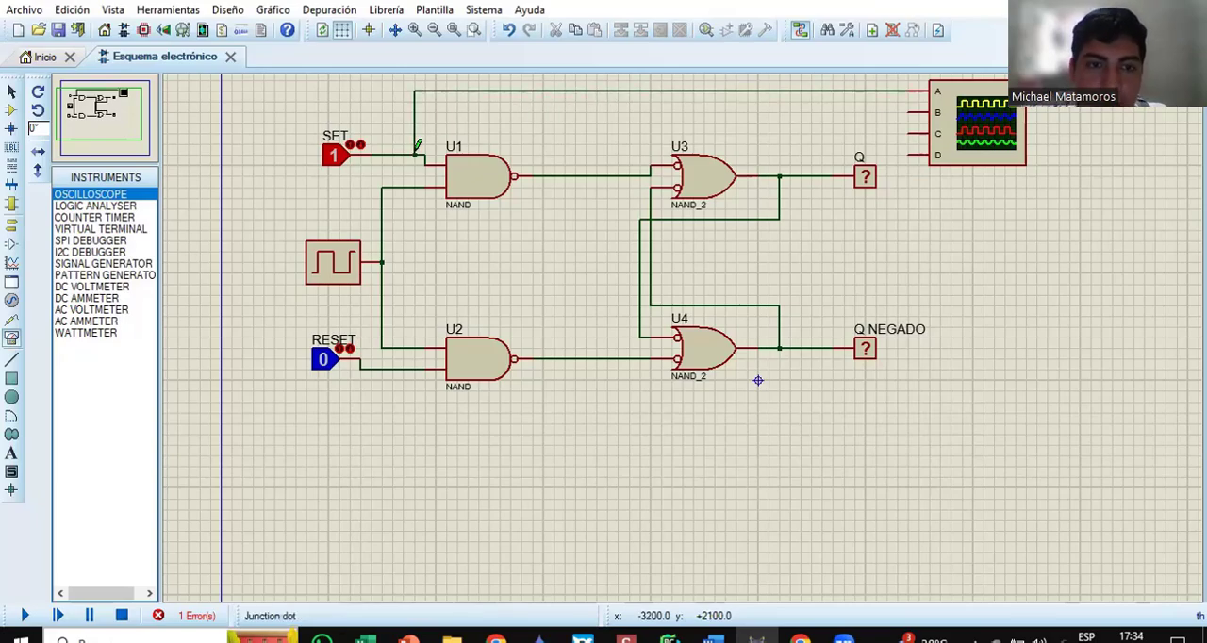
left_click(924, 112)
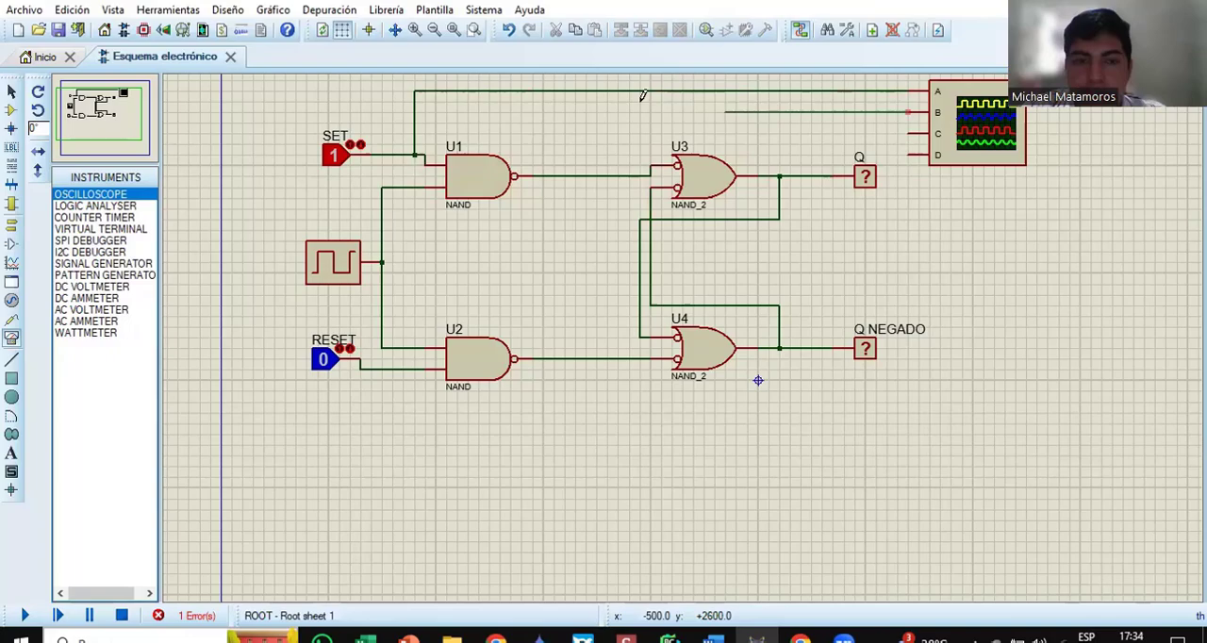
left_click(404, 366)
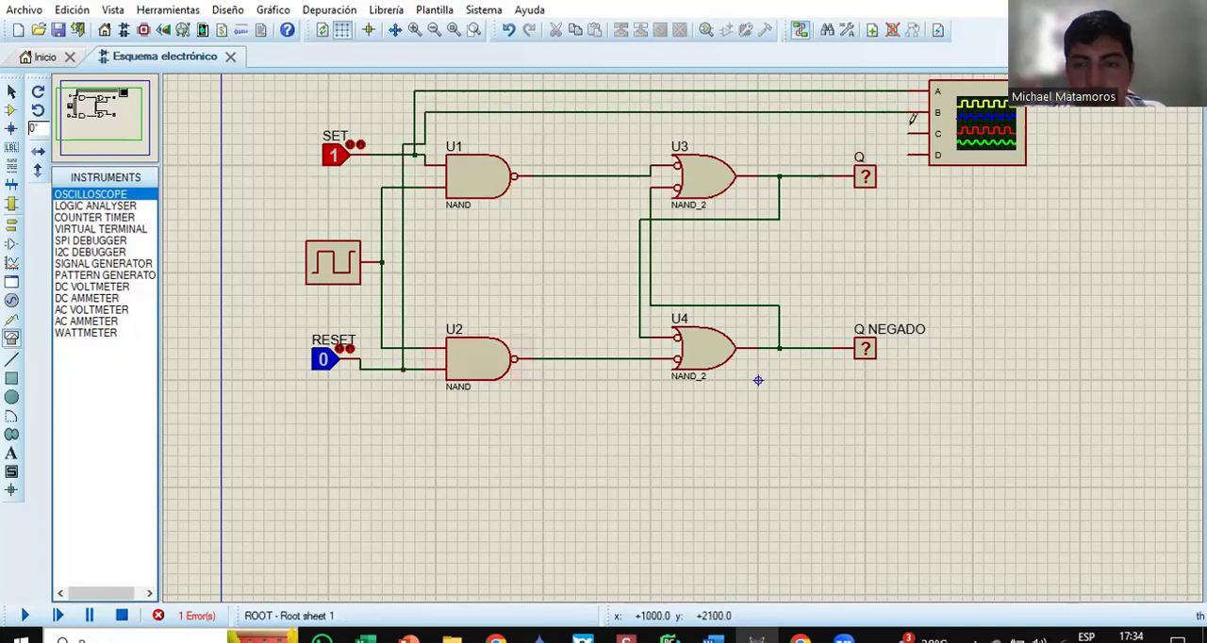
left_click(800, 176)
left_click(910, 155)
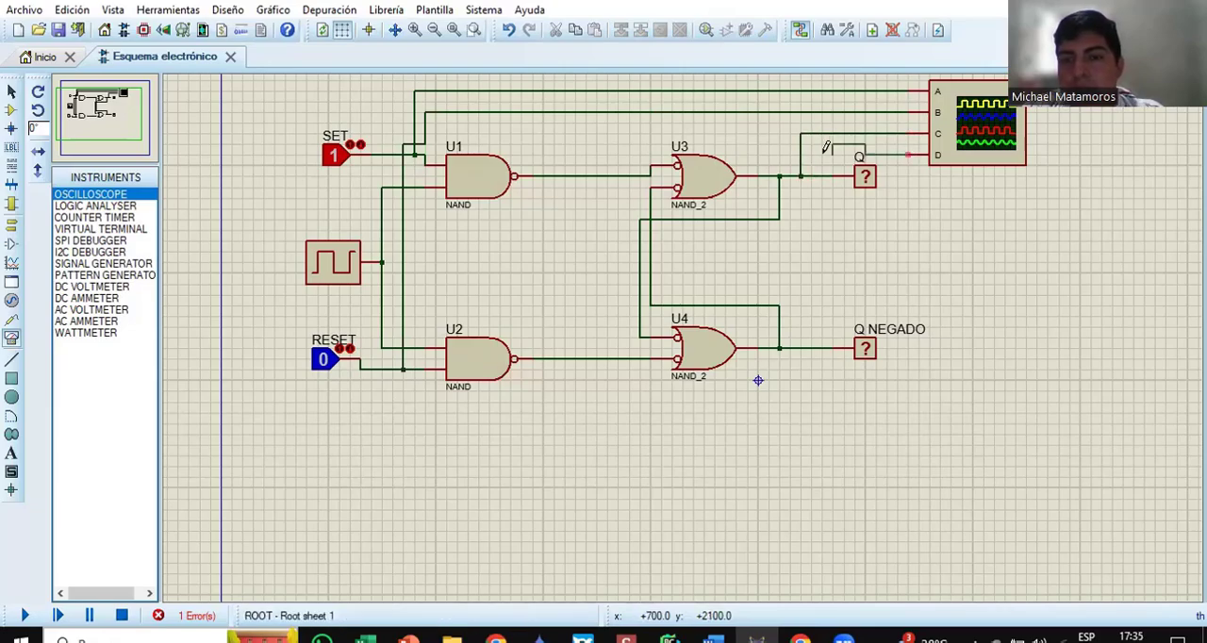
left_click(811, 347)
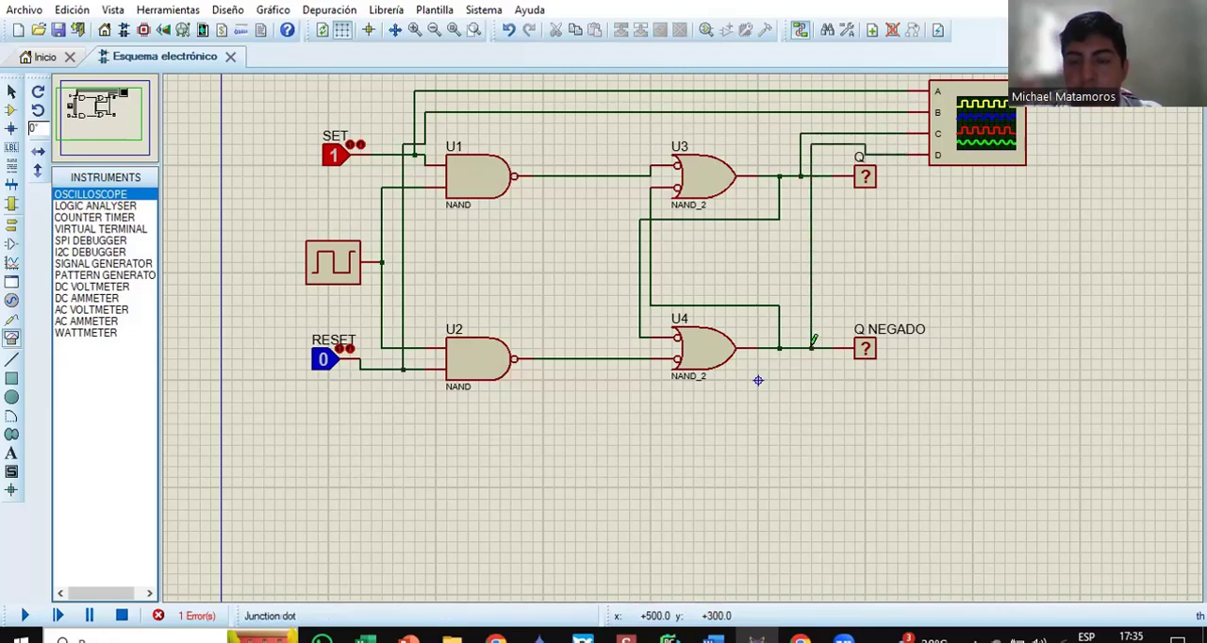
Step: Run the simulation, set oscilloscope channels A and C to DC coupling and the timebase to 0.2, and uncover the SET and RESET inputs
left_click(26, 615)
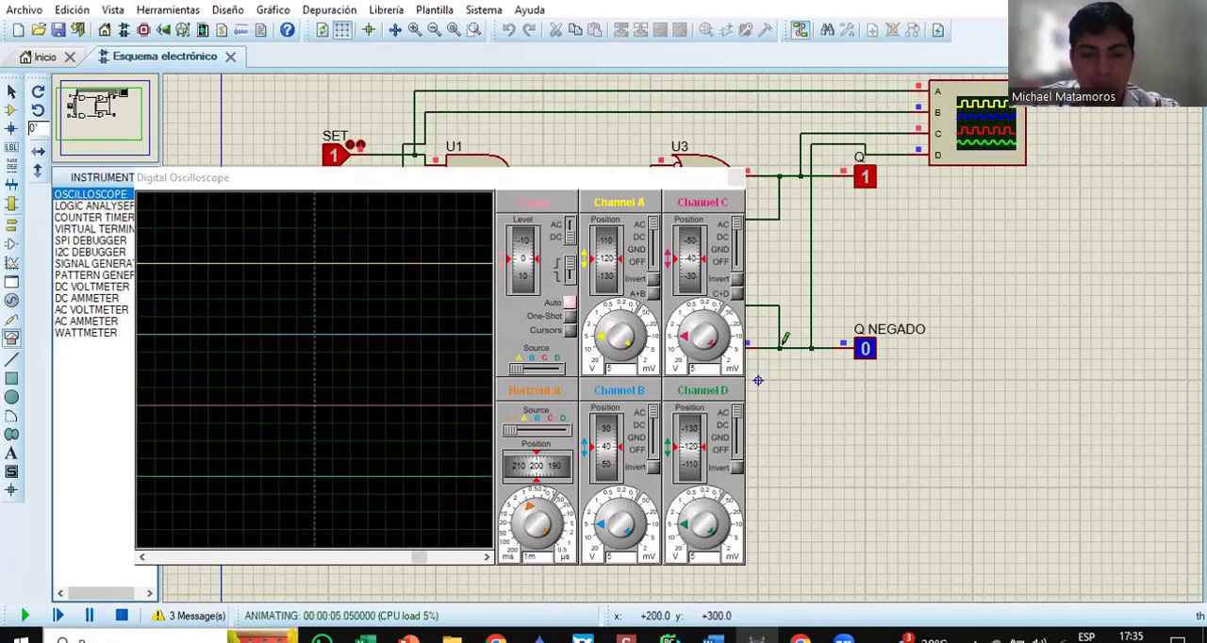
left_click(653, 238)
left_click(737, 237)
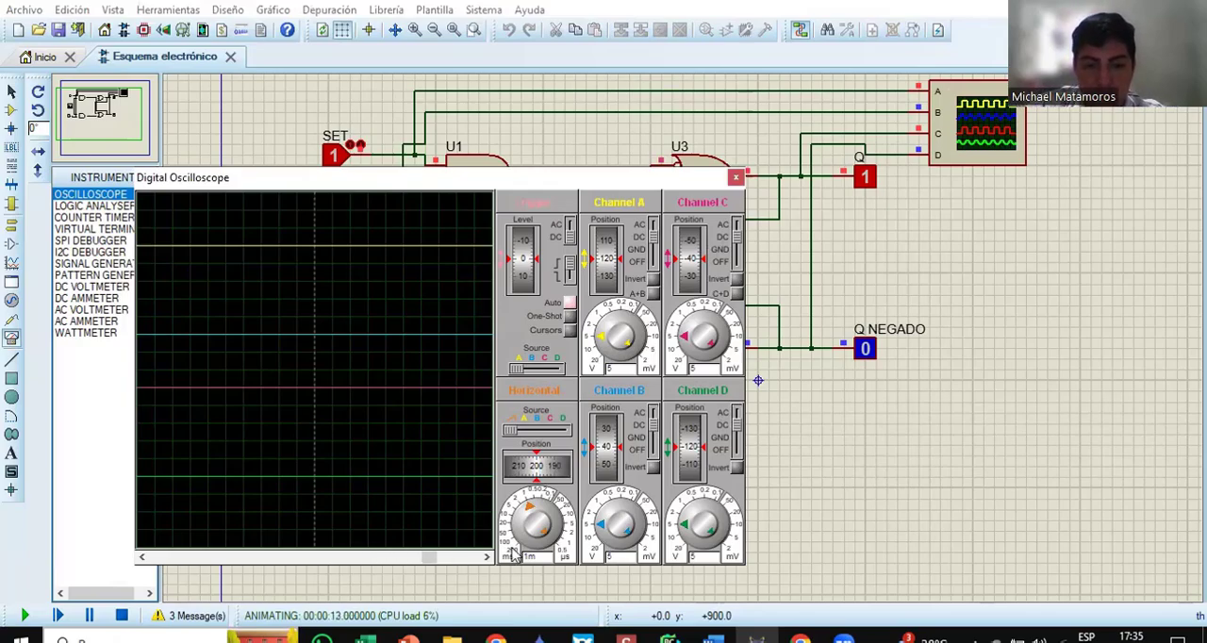
left_click(512, 556)
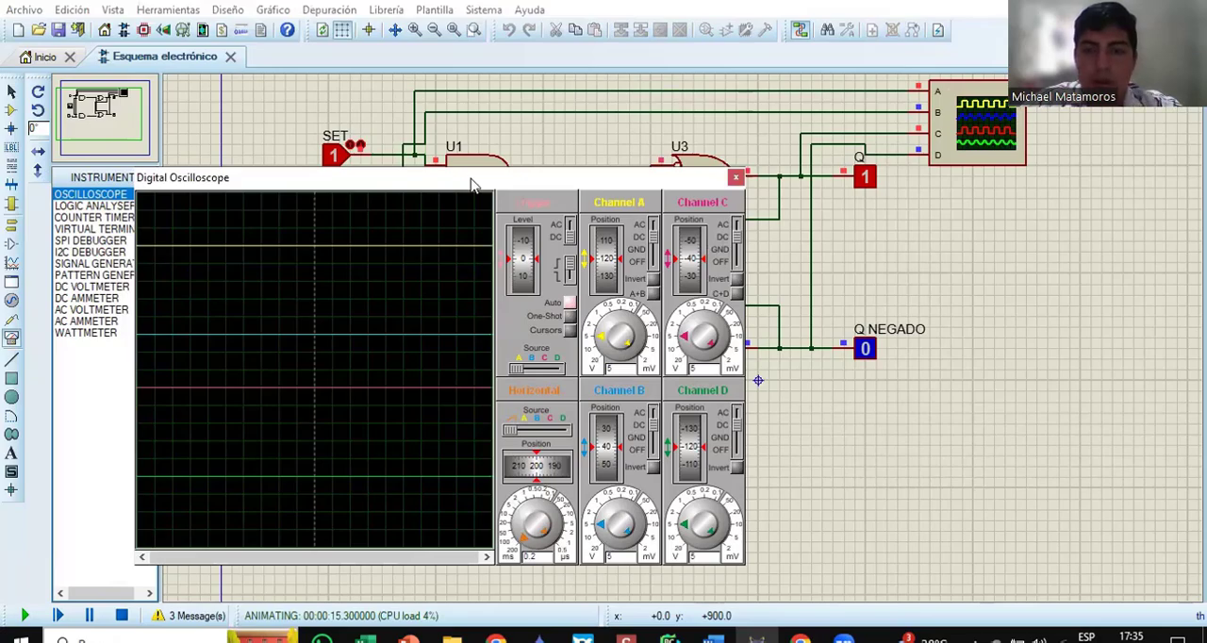
left_click_drag(472, 184, 1021, 219)
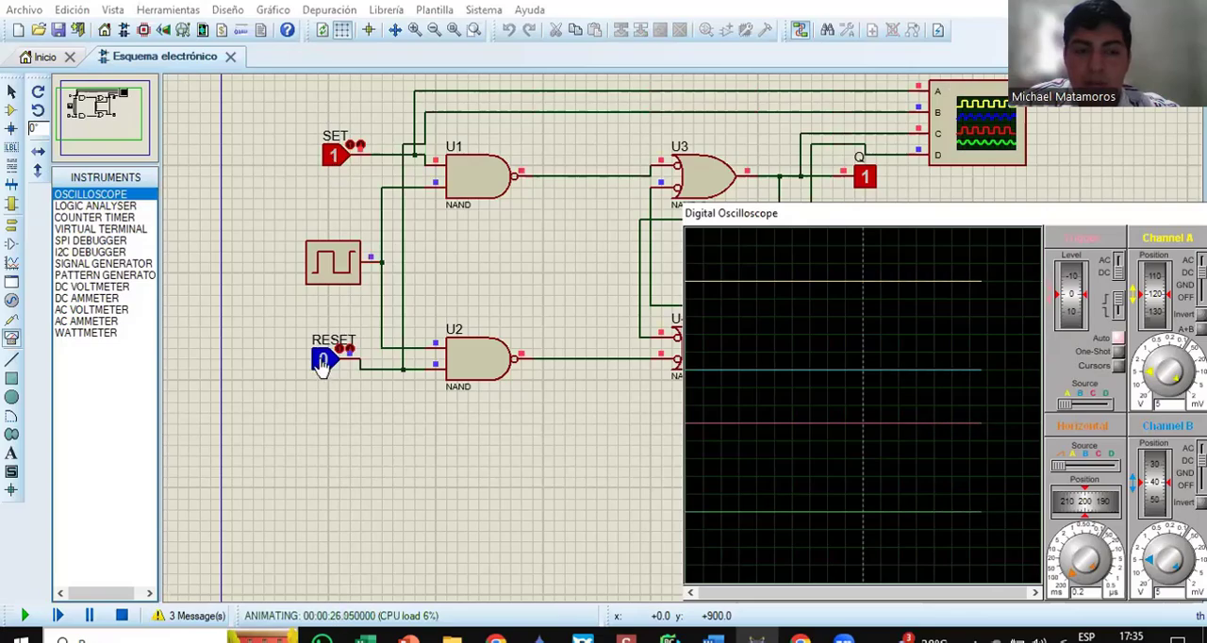
Step: Test the traces with SET at 0, RESET at 1, RESET back at 0, and SET at 1
left_click(330, 167)
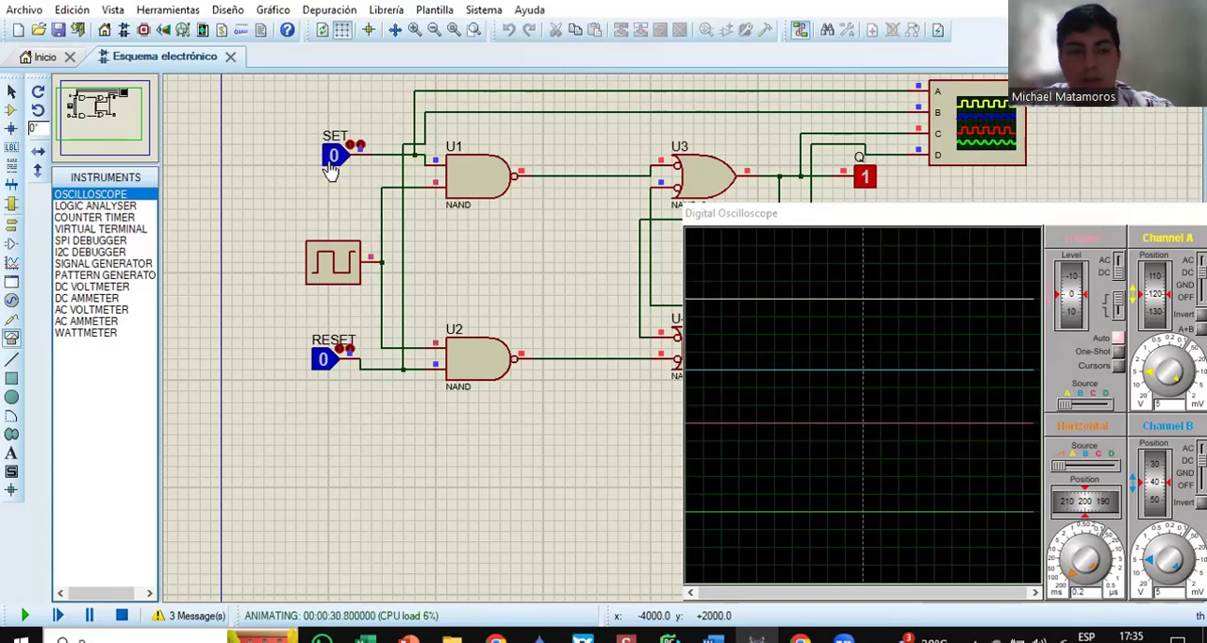
left_click(326, 361)
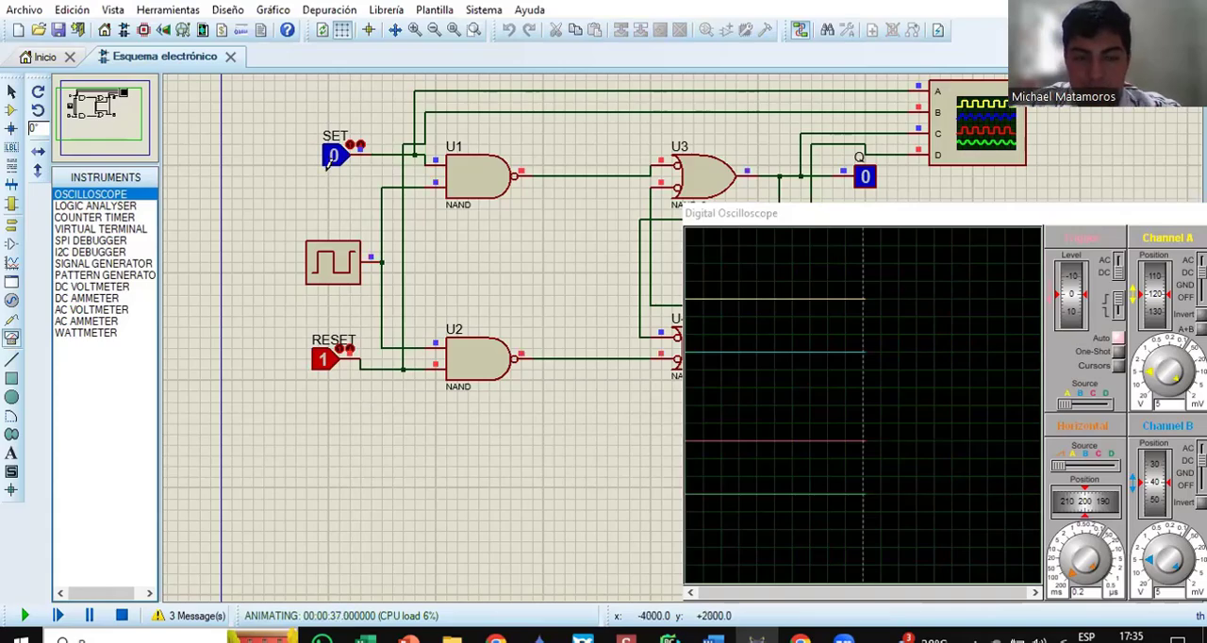
left_click(325, 360)
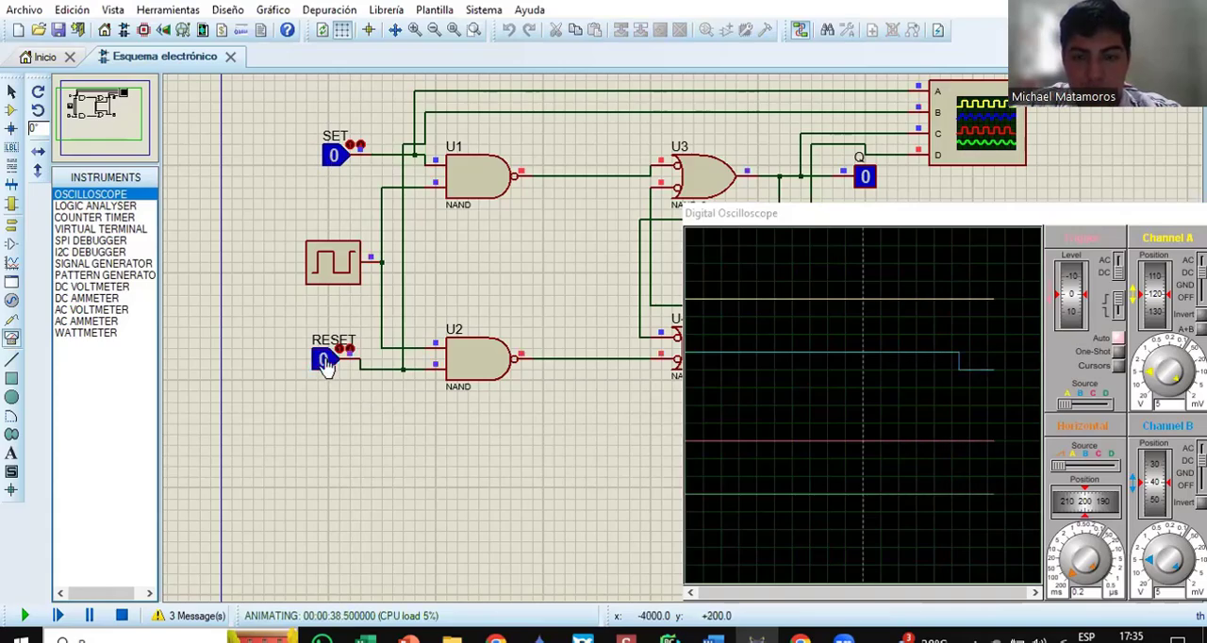
left_click(330, 158)
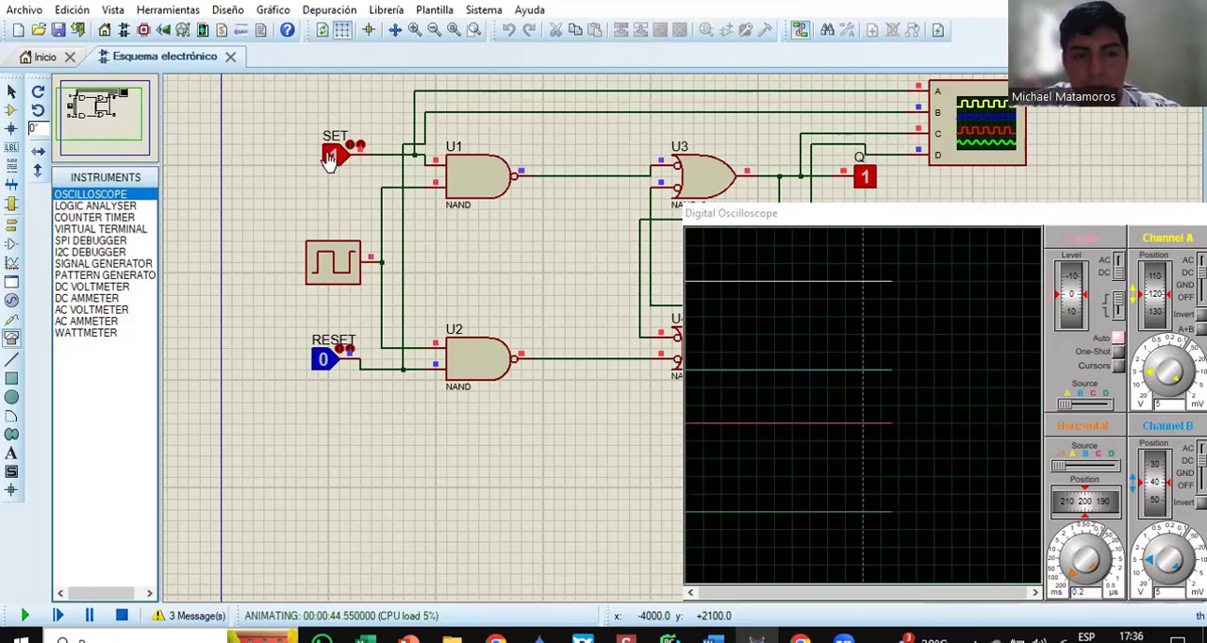
Step: Examine the ambiguous state on the oscilloscope with SET and RESET at 1, return both inputs to 0, and close the oscilloscope window
left_click(874, 219)
left_click_drag(875, 218, 740, 213)
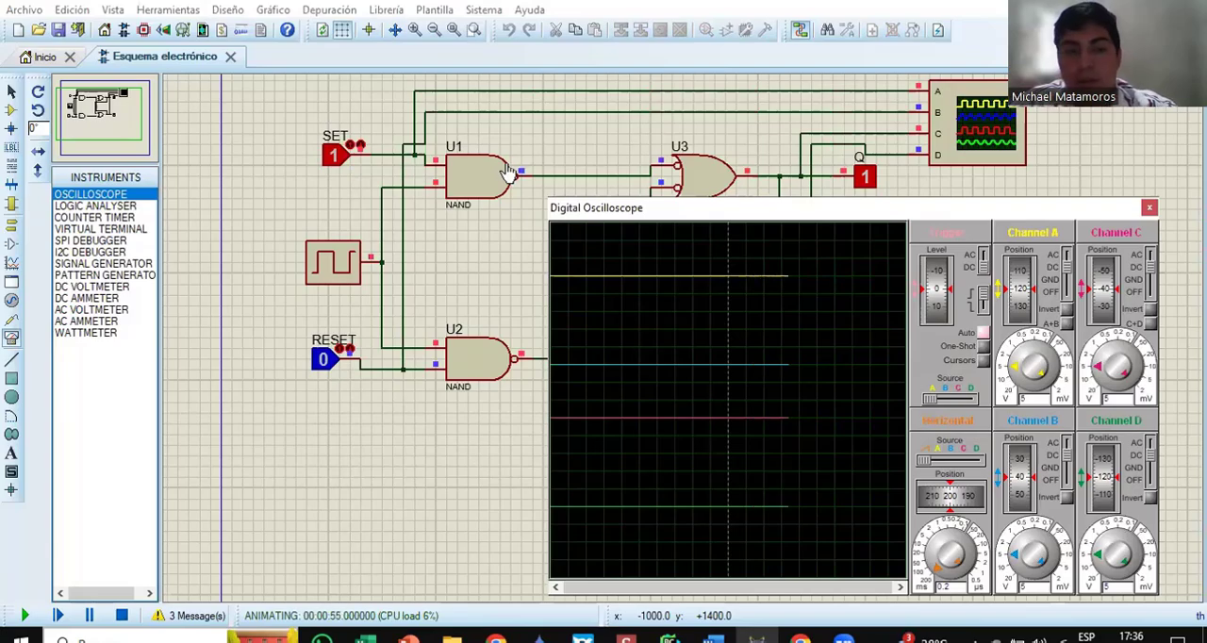
left_click(323, 364)
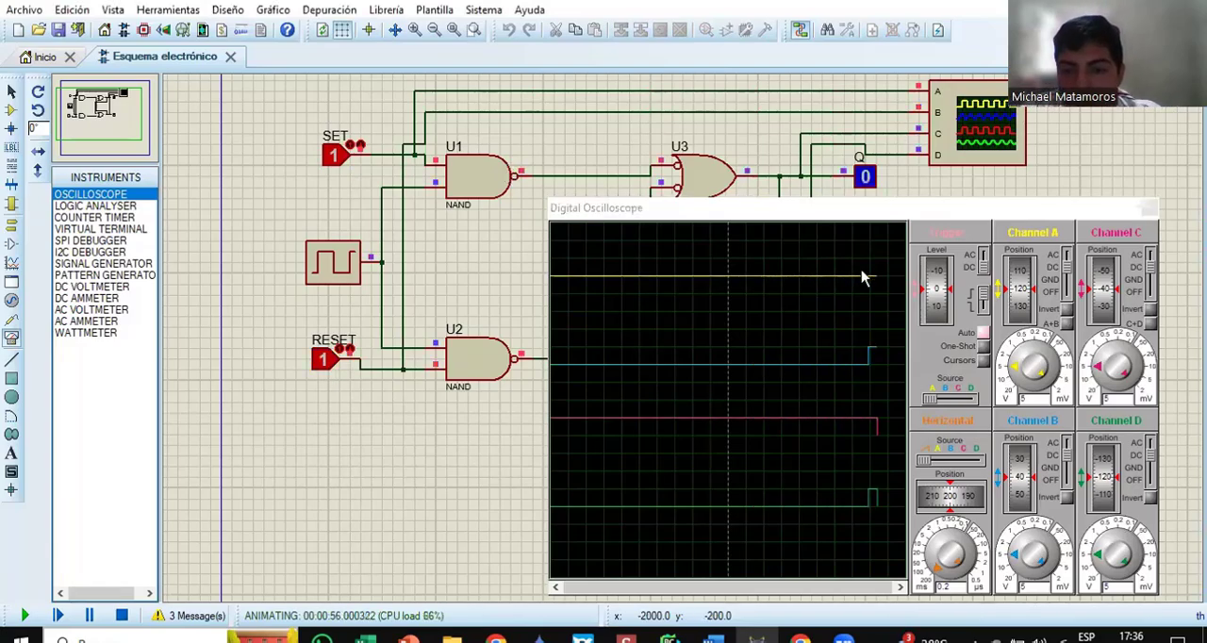
left_click_drag(794, 213, 805, 198)
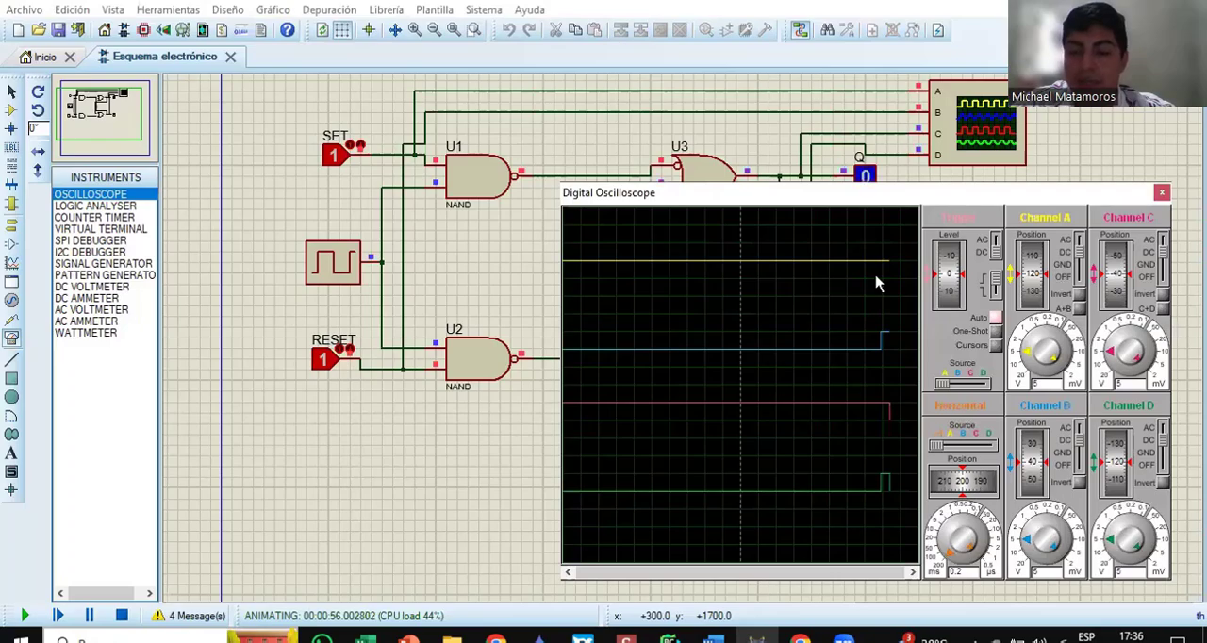
left_click(336, 160)
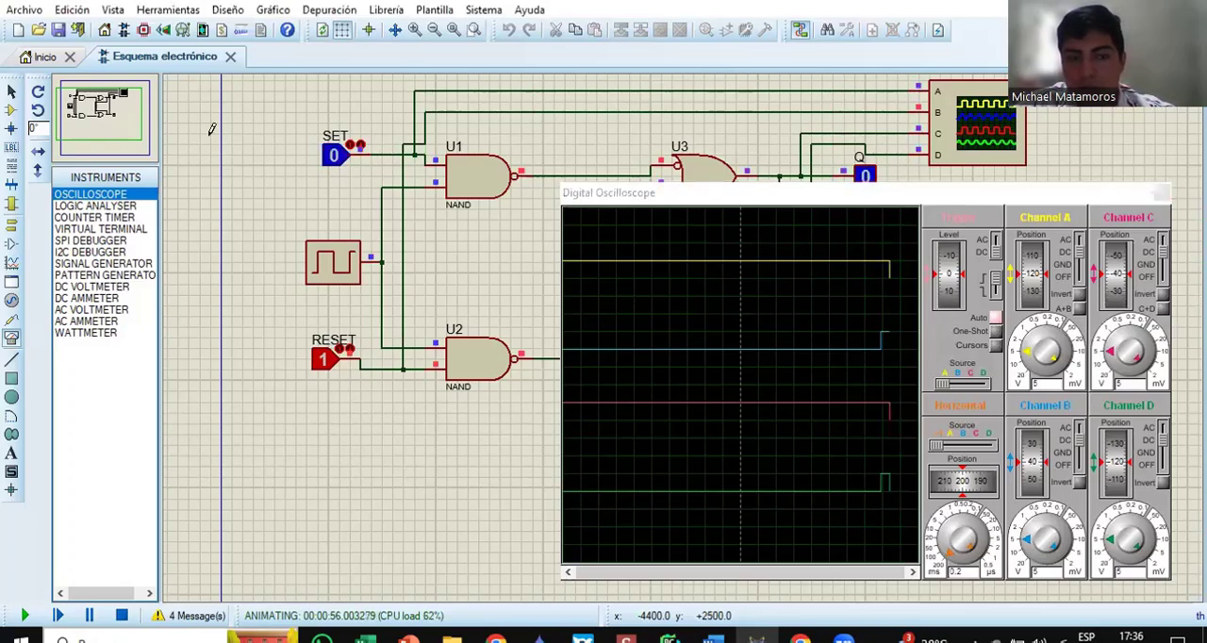
left_click(317, 361)
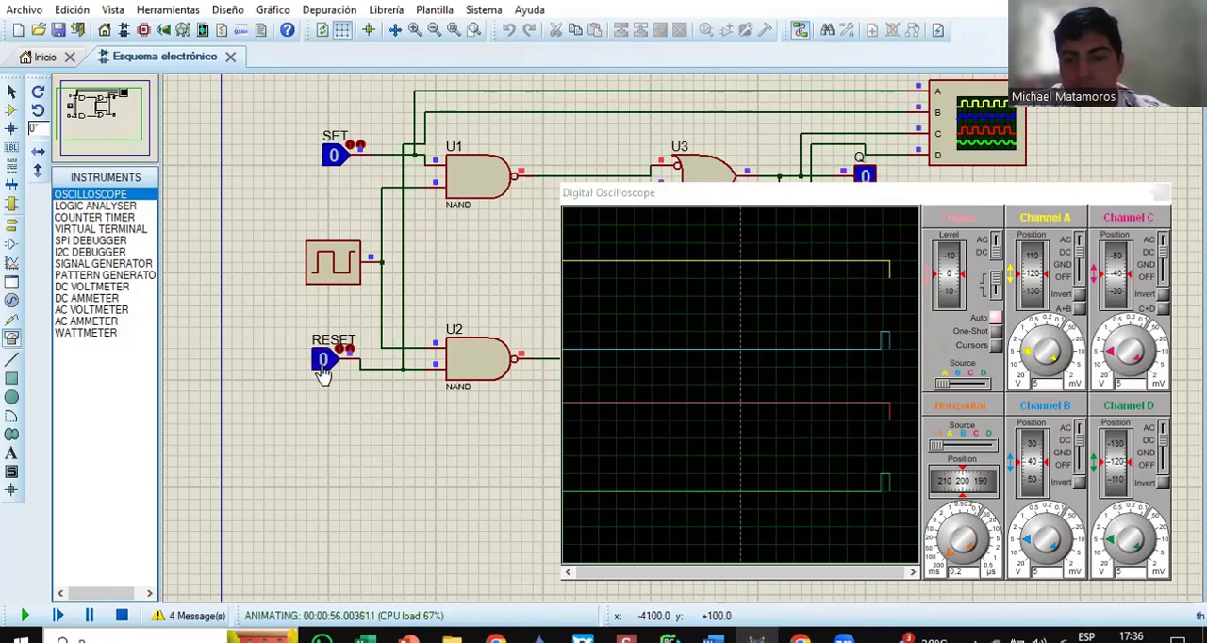
left_click(1158, 194)
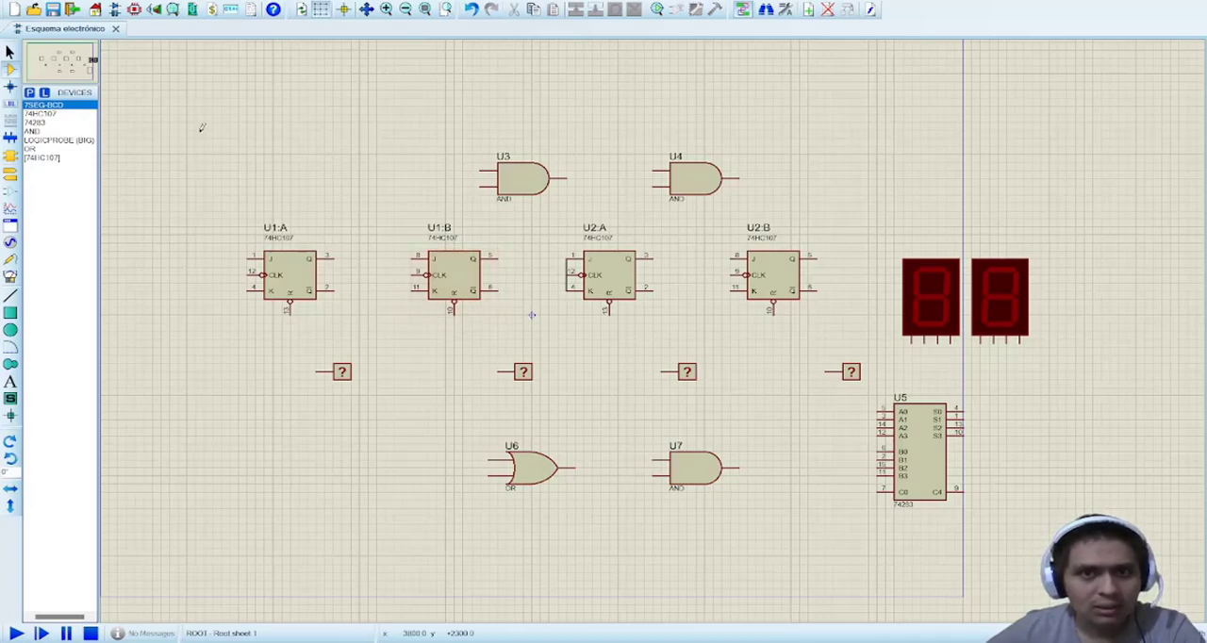
Step: Examine the components placed for the new circuit: 74HC107 flip-flops, AND and OR gates, logic probes, 74283 adder and seven-segment displays
left_click_drag(196, 121, 1041, 508)
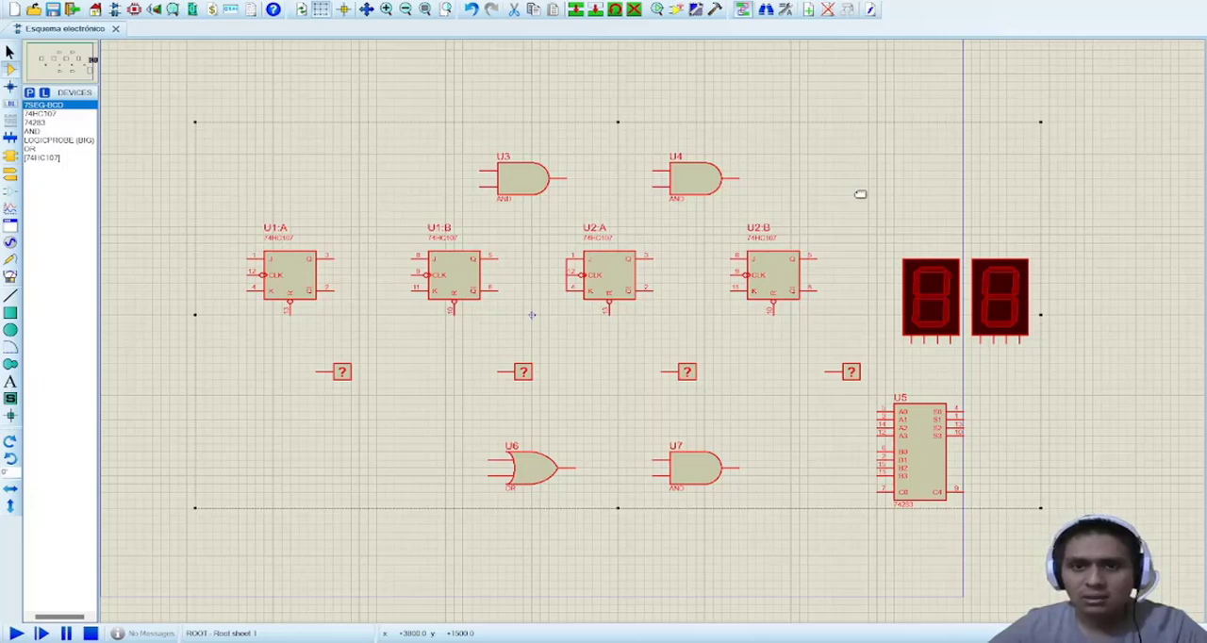
left_click(910, 106)
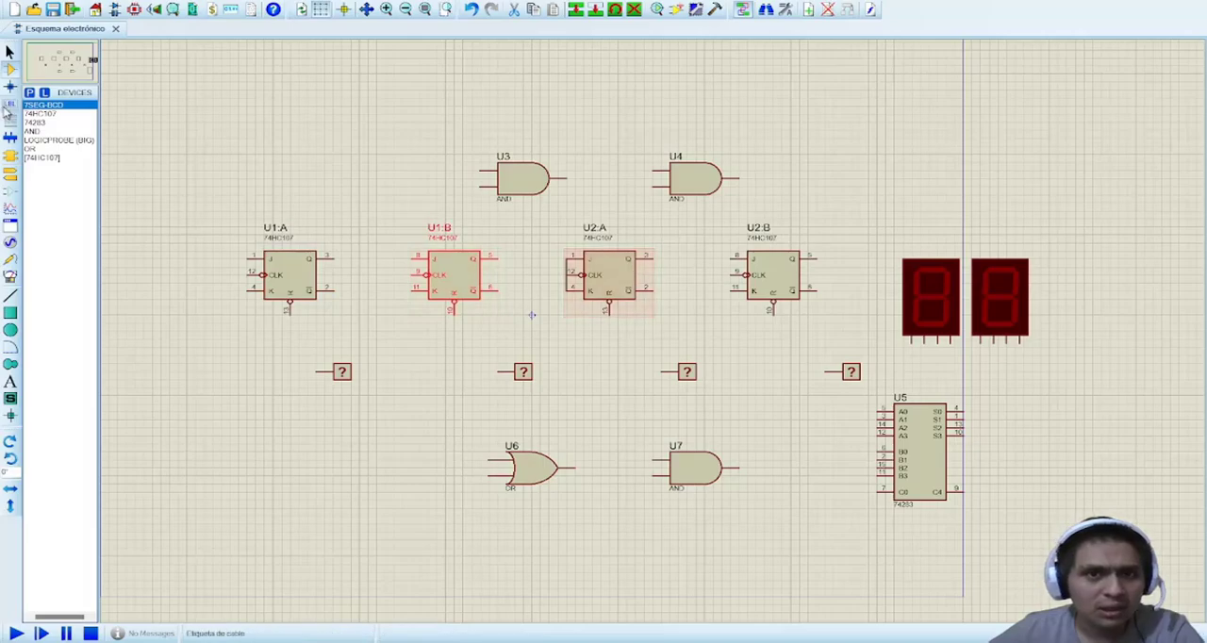
left_click(45, 114)
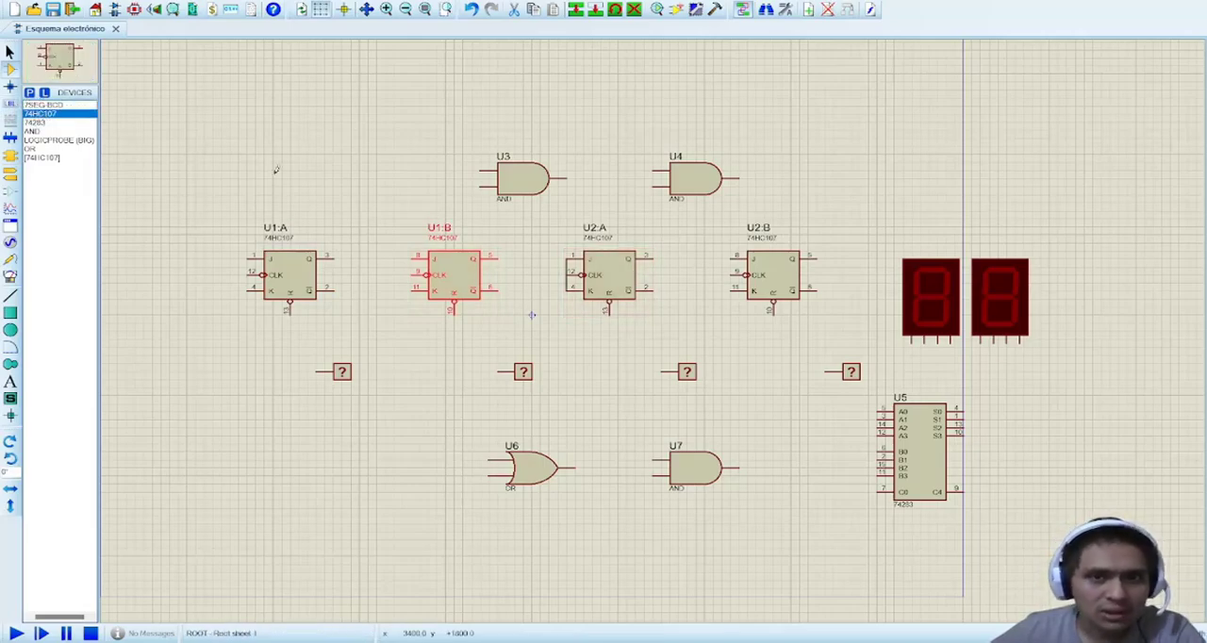
left_click(518, 464)
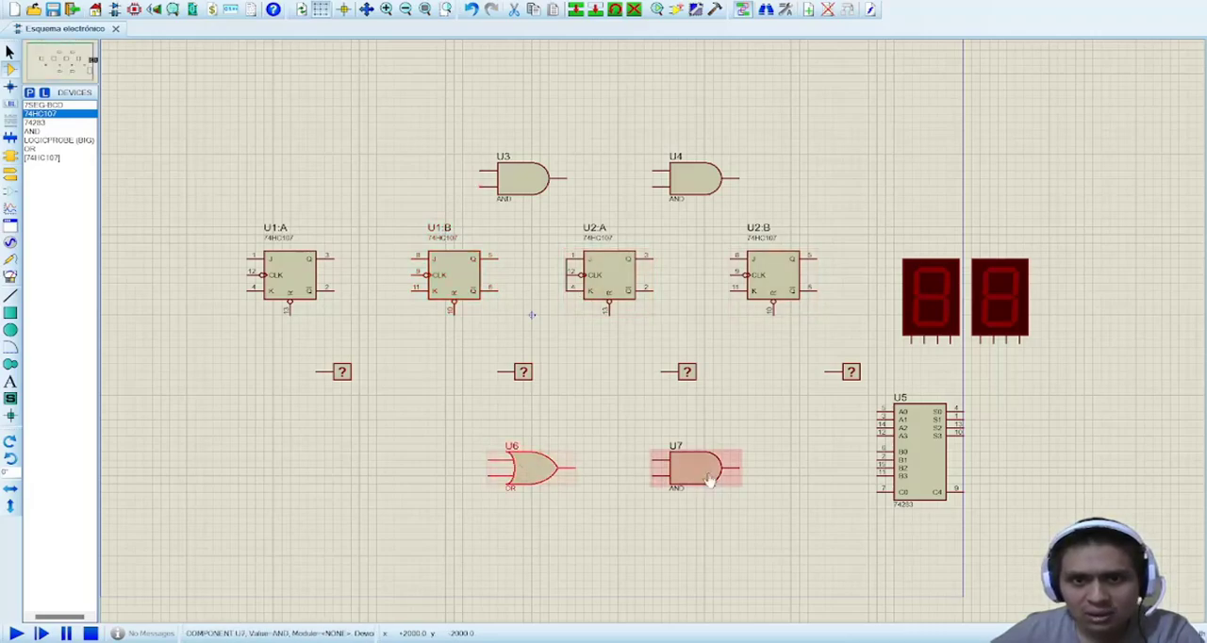
left_click(707, 478)
left_click(512, 207)
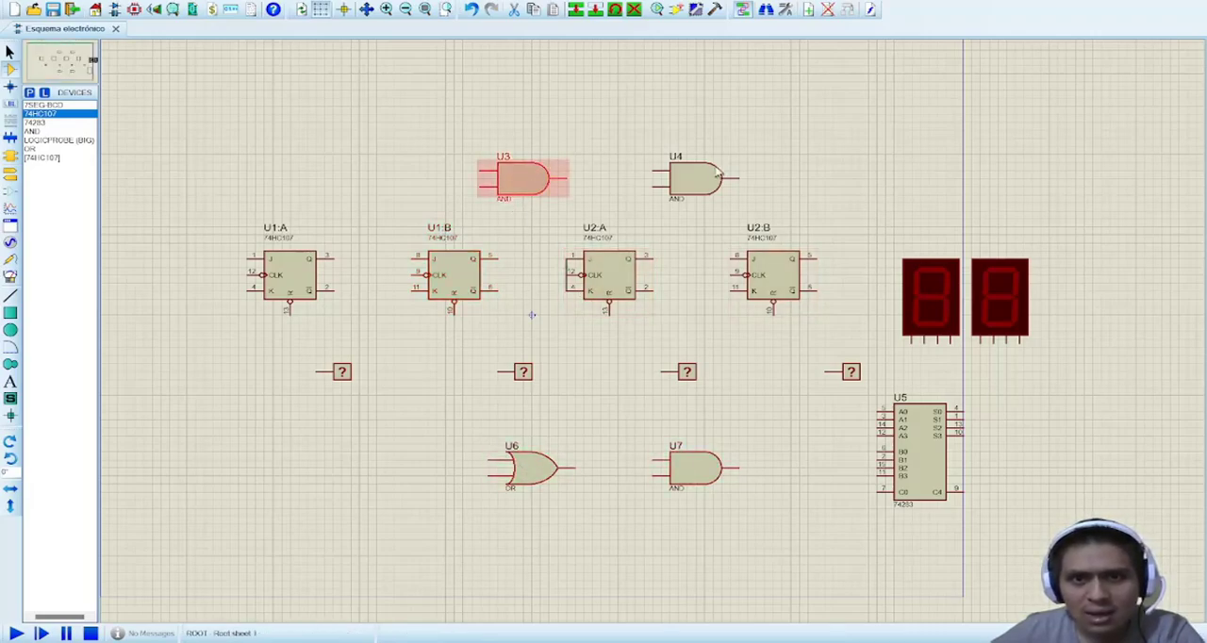
left_click(528, 467)
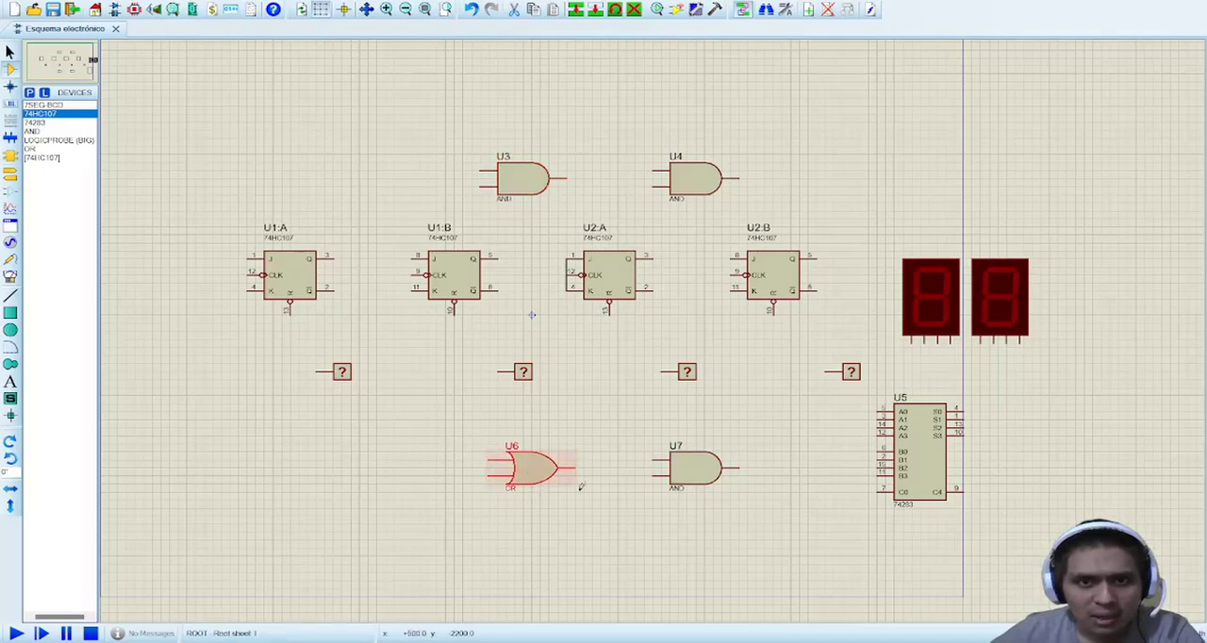
left_click(319, 367)
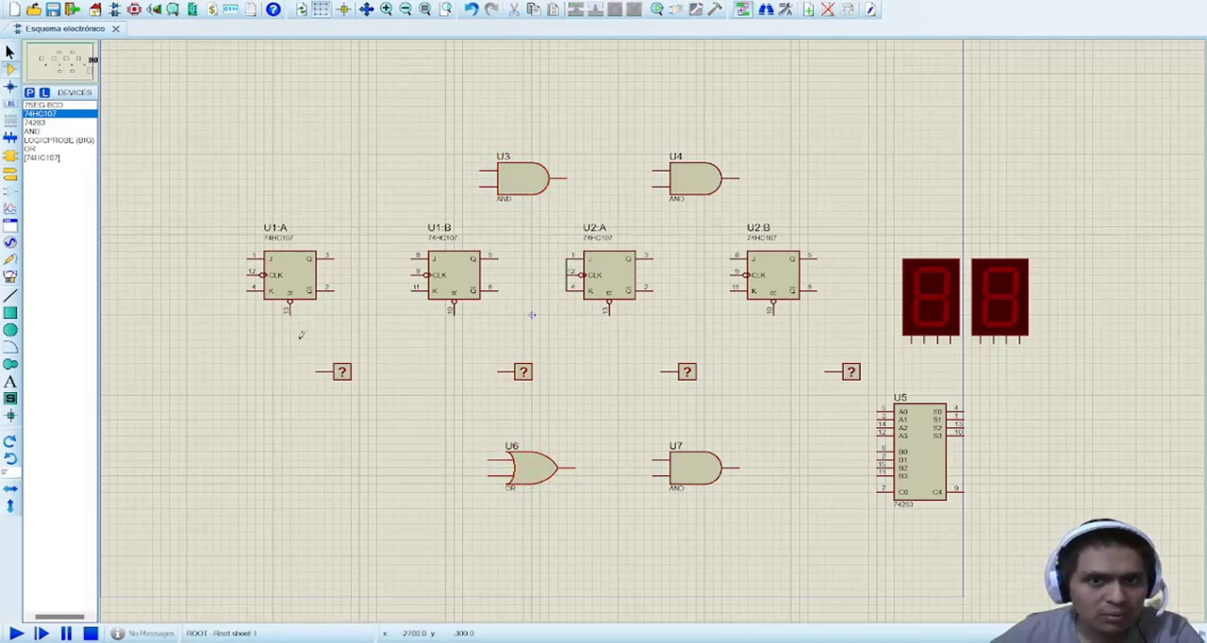
left_click(925, 456)
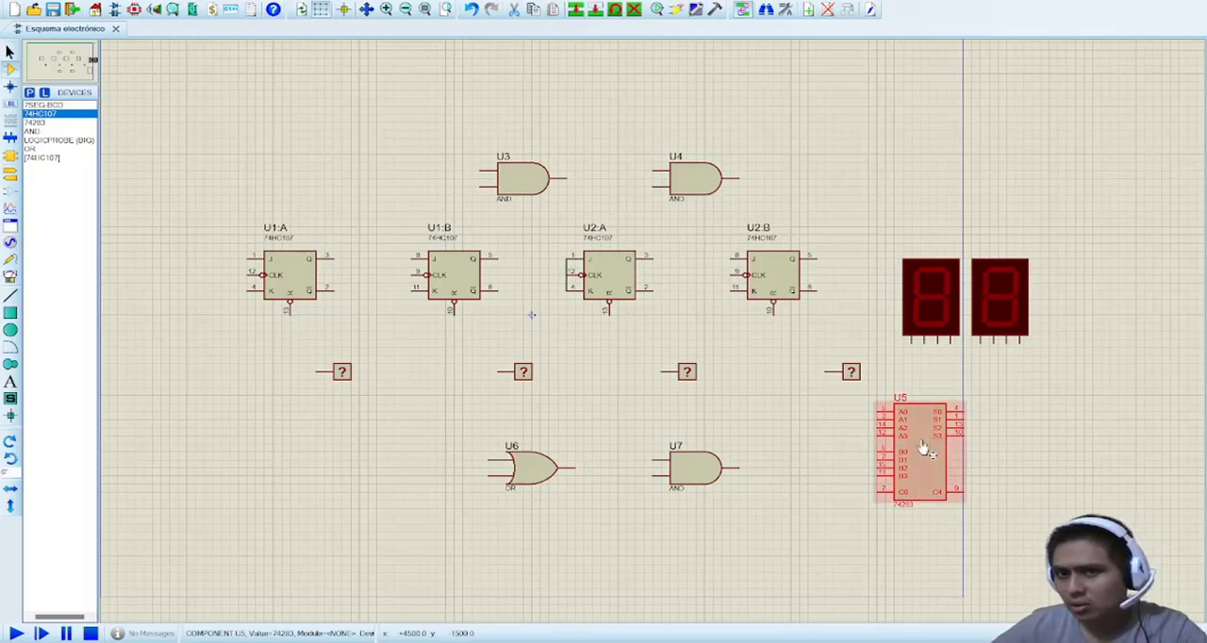
left_click(936, 374)
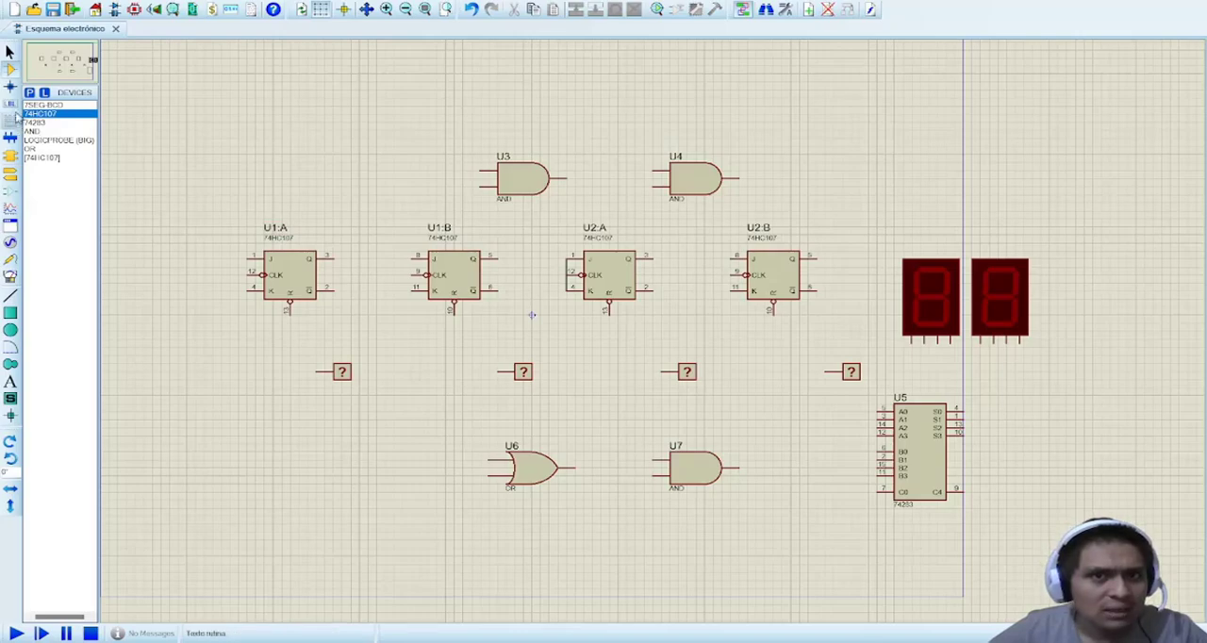
Step: Place a DCLOCK generator beside the inputs of flip-flop U1:A
left_click(10, 241)
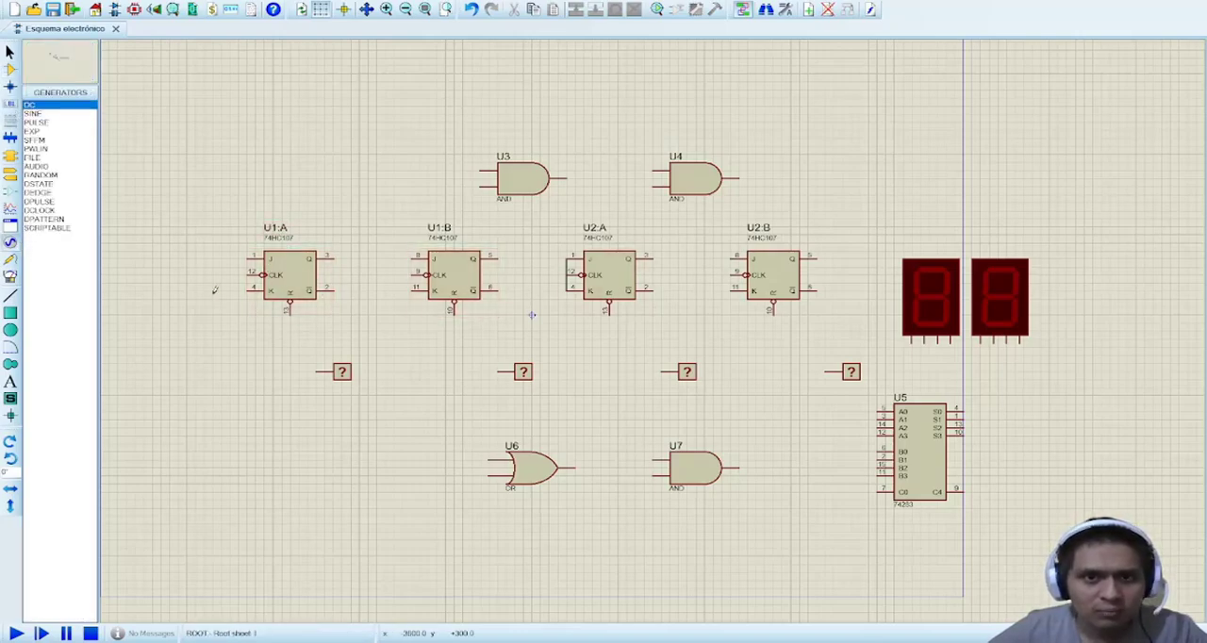
left_click(39, 209)
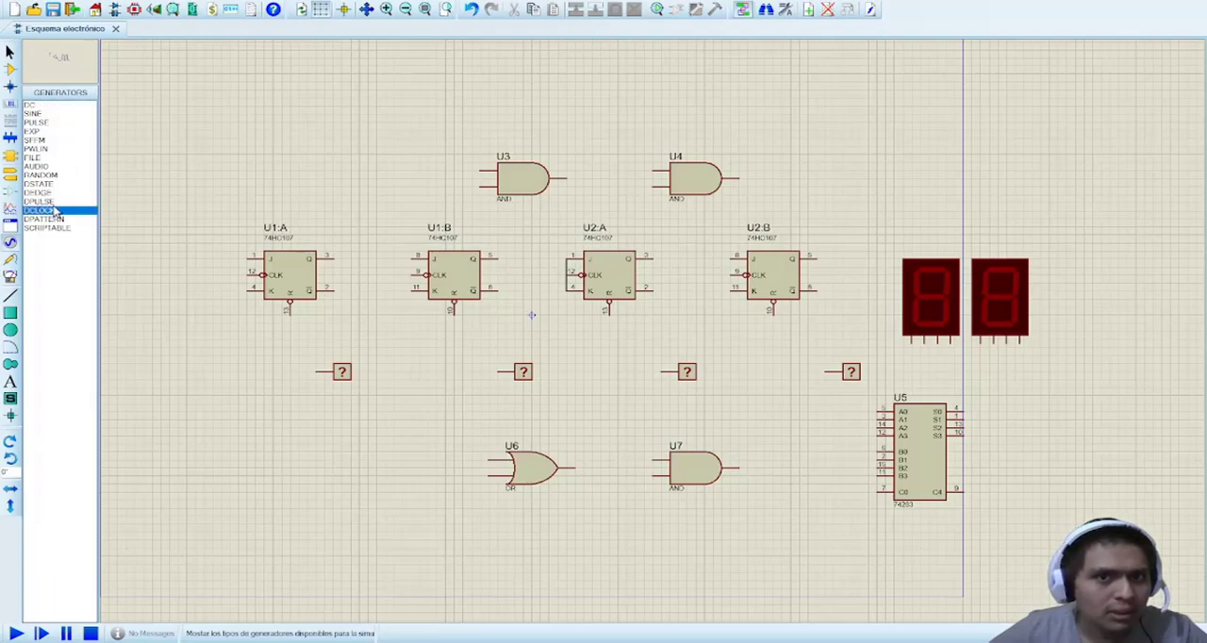
Step: Wire the DCLOCK generator to the CLK inputs of flip-flops U2:B, U2:A, U1:B and U1:A through a shared clock line
left_click(170, 256)
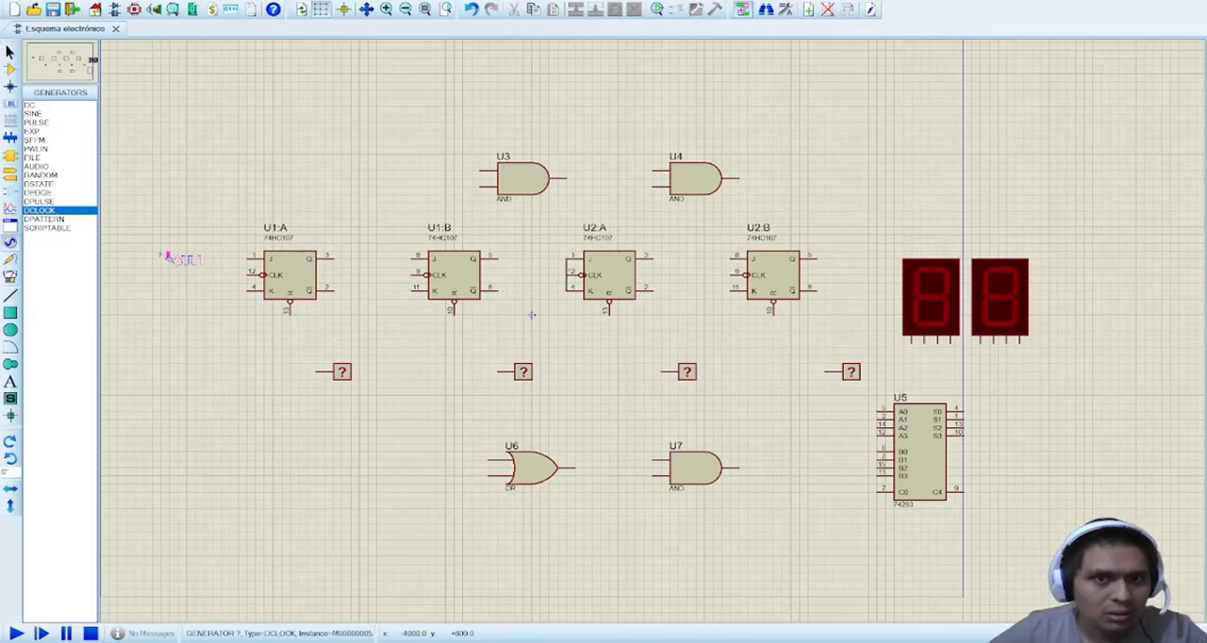
left_click(178, 262)
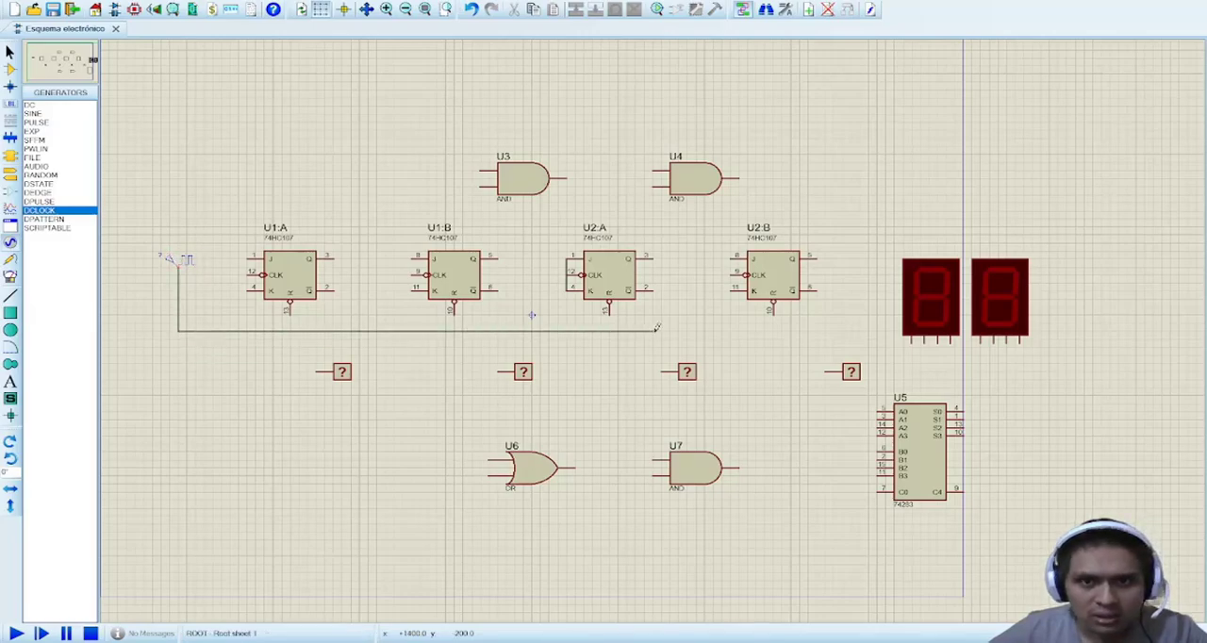
left_click(731, 275)
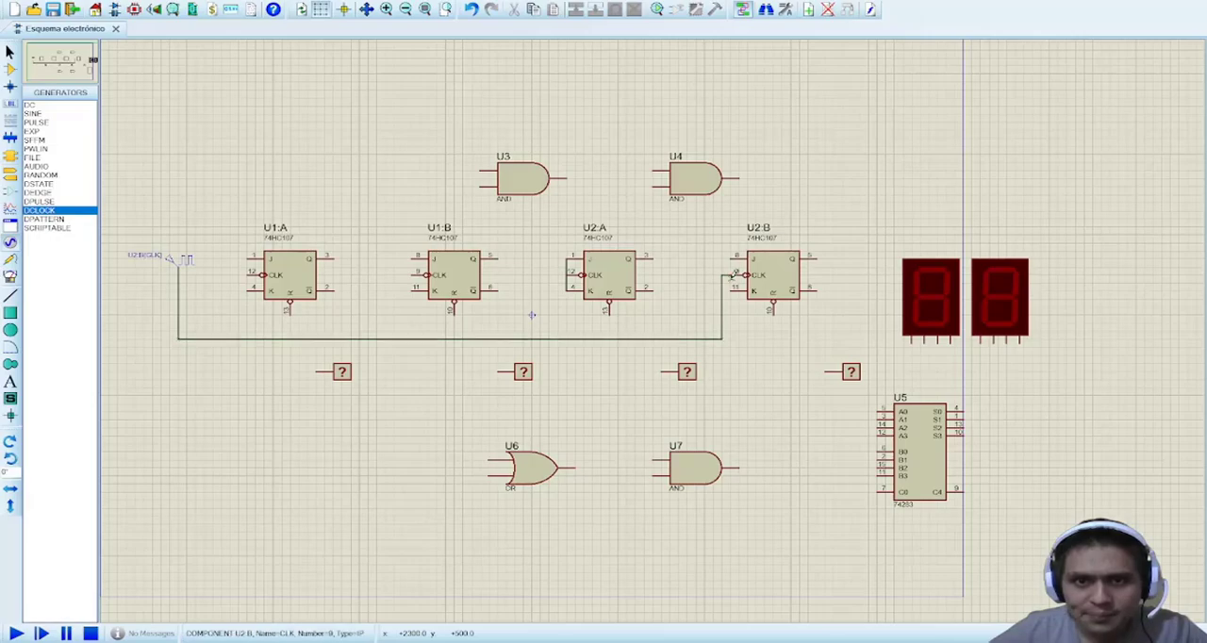
left_click(569, 272)
left_click(540, 337)
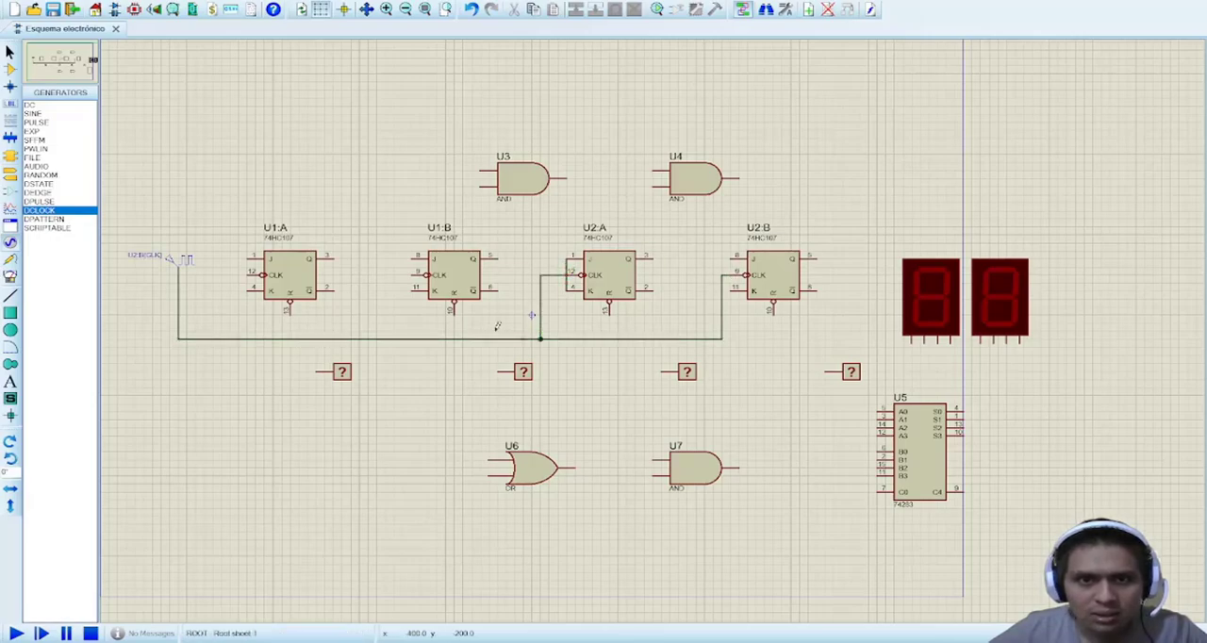
left_click(417, 274)
left_click(384, 337)
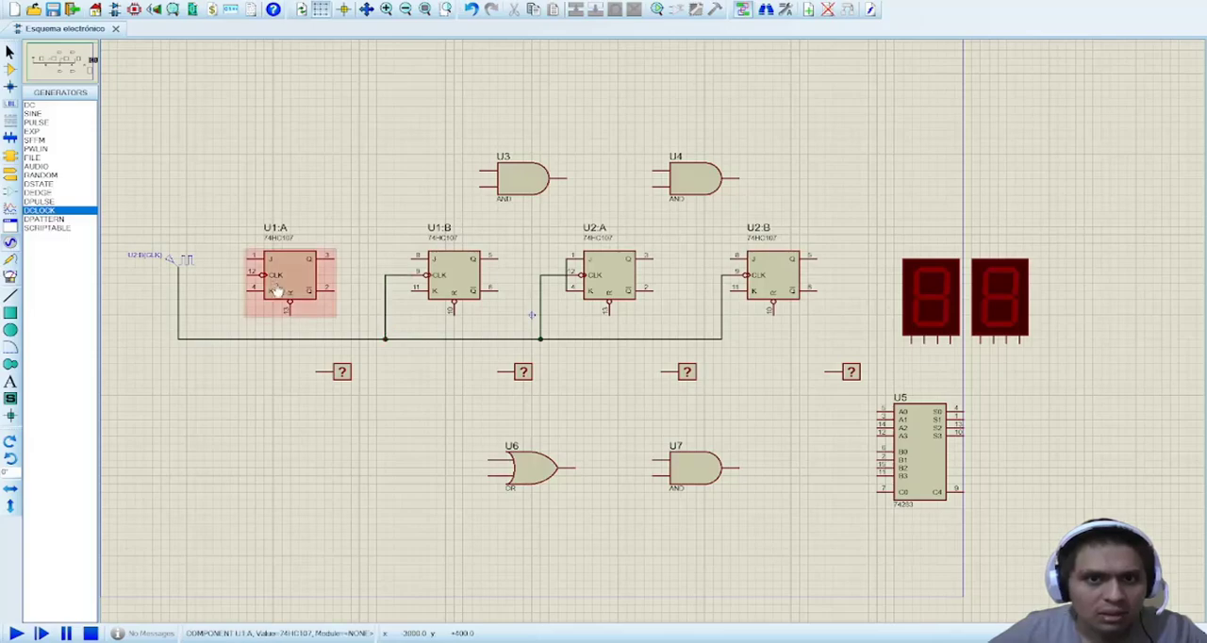
left_click(249, 274)
left_click(220, 338)
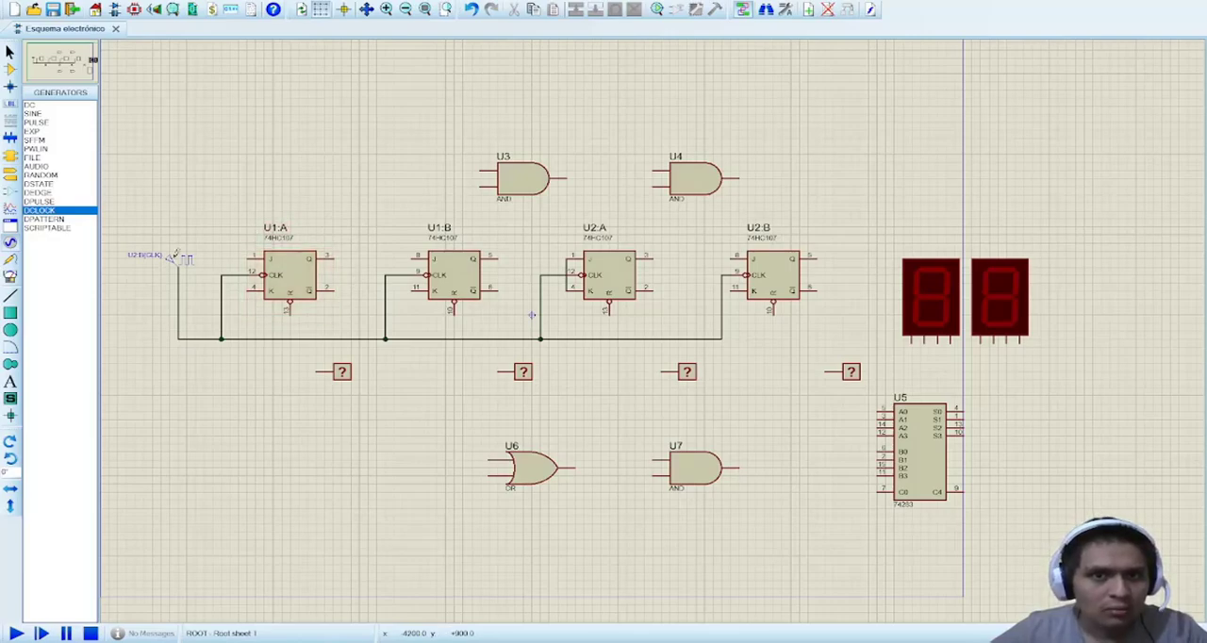
Step: Tie the J and K inputs of U1:A together and connect them to a new POWER terminal placed above the clock generator
left_click(251, 287)
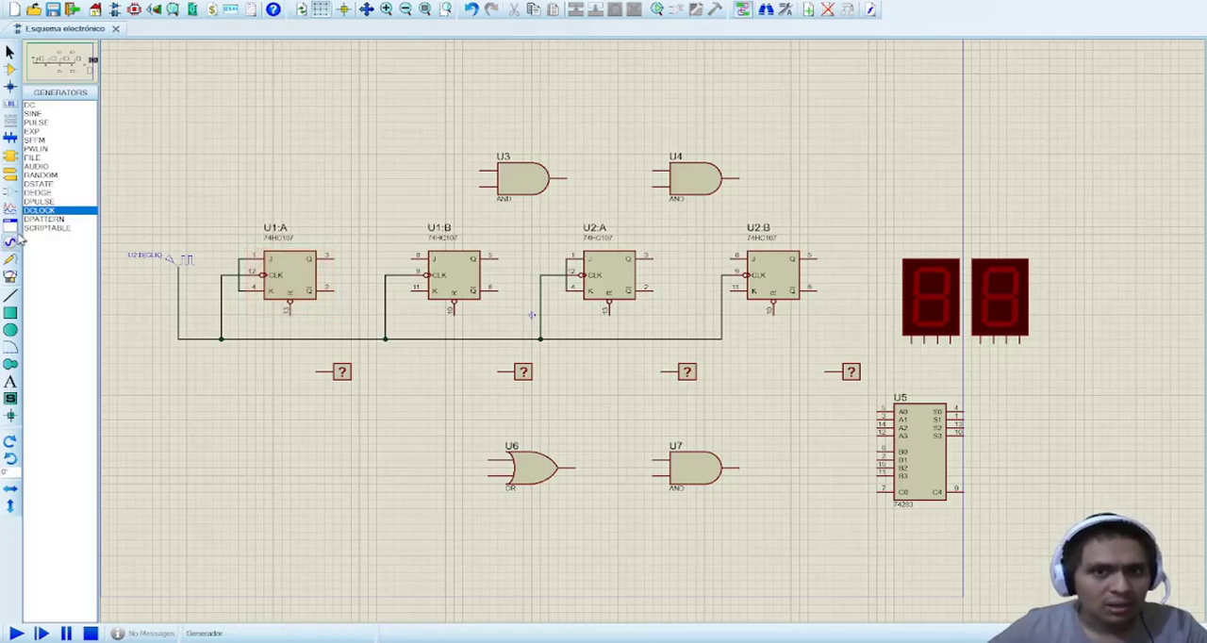
left_click(10, 174)
left_click(43, 139)
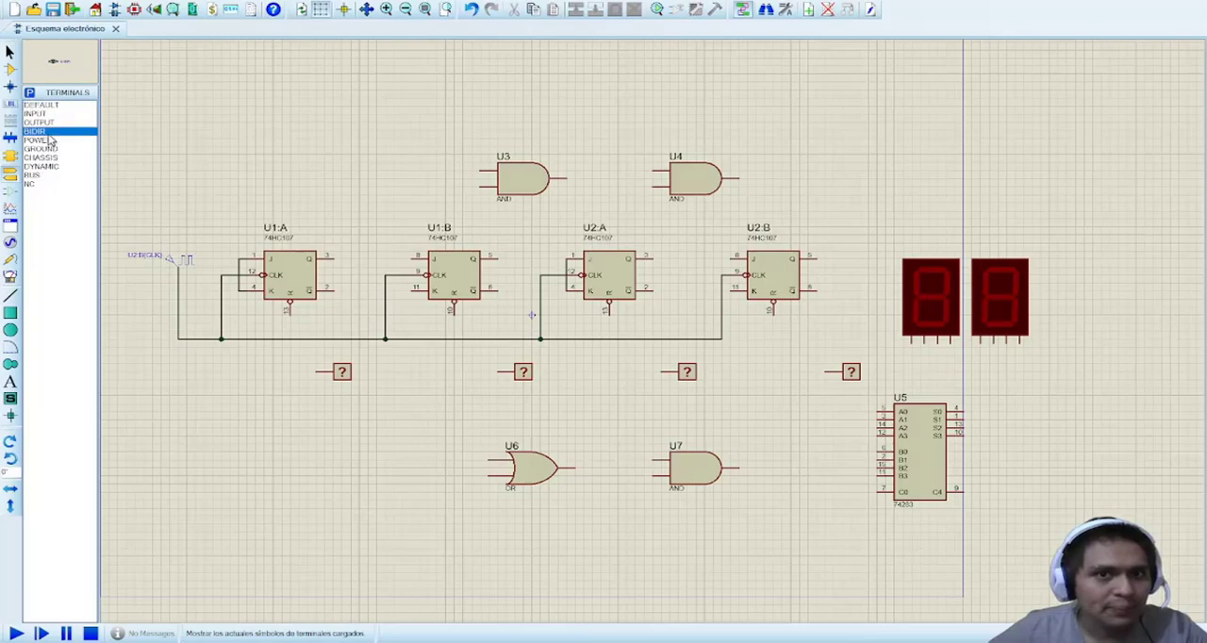
left_click(203, 200)
left_click(240, 258)
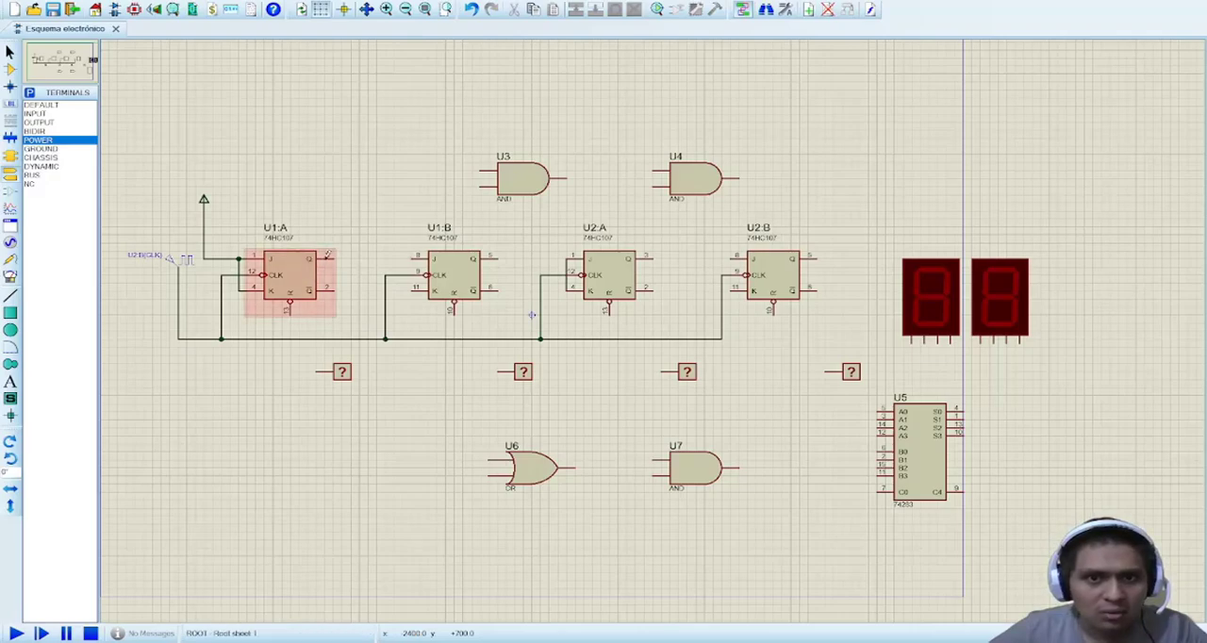
Step: Wire U1:A's Q output to U1:B's joined J and K inputs, and feed AND gate U3 from the Q outputs of U1:A and U1:B
left_click(335, 255)
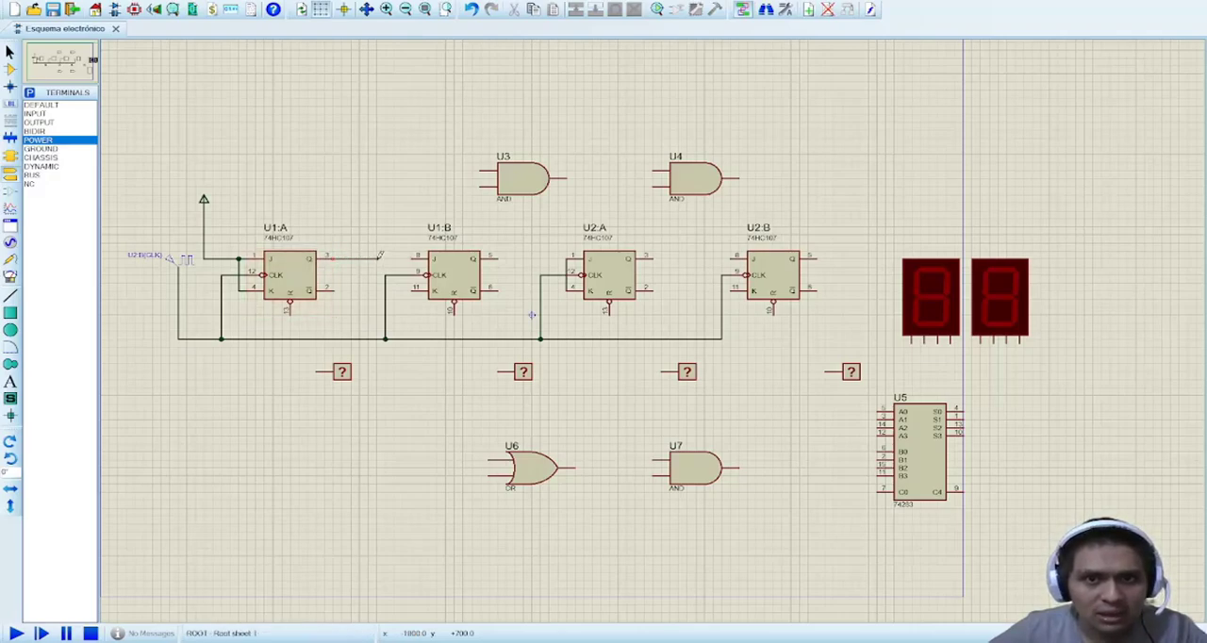
left_click(412, 257)
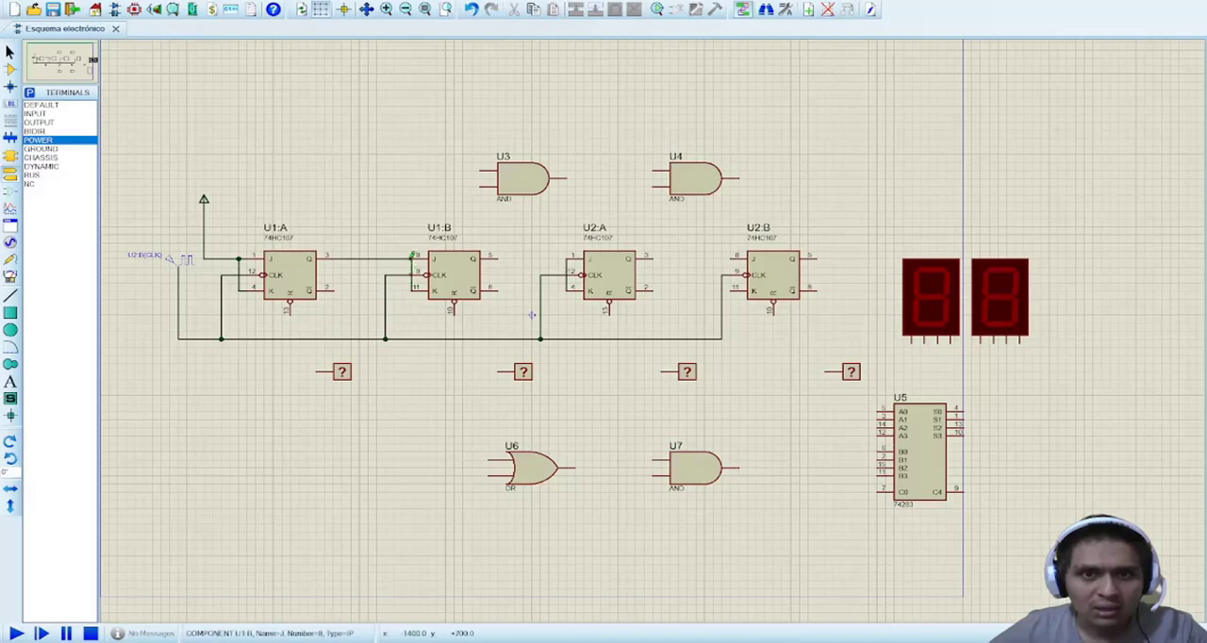
left_click(415, 259)
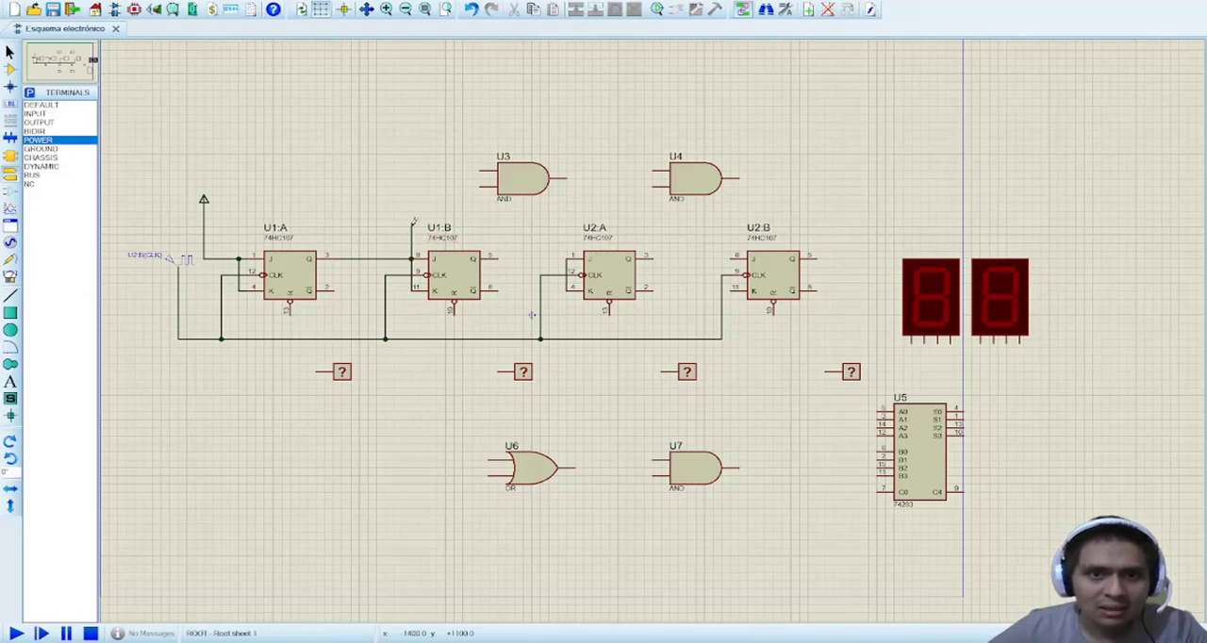
left_click(481, 167)
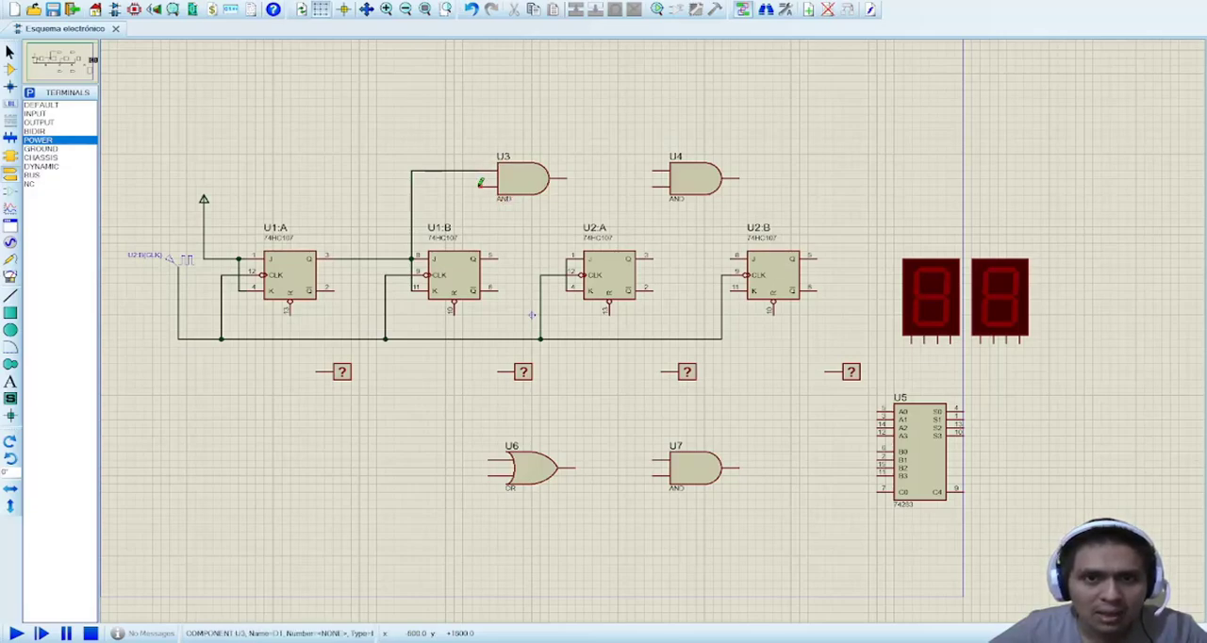
left_click(481, 183)
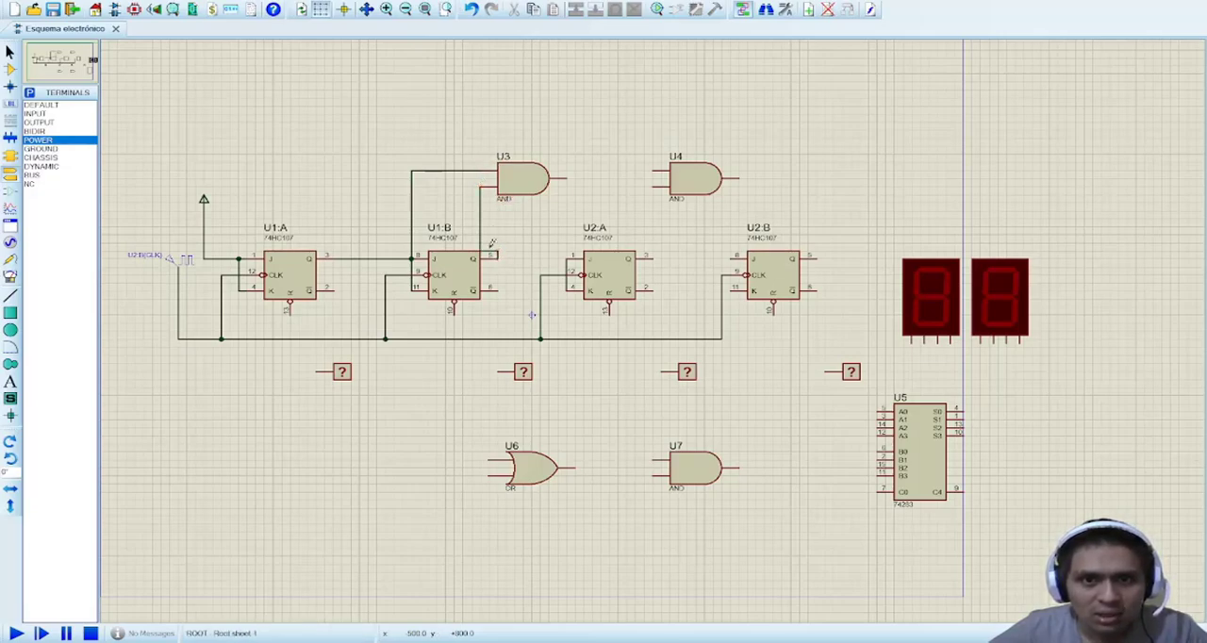
left_click(498, 257)
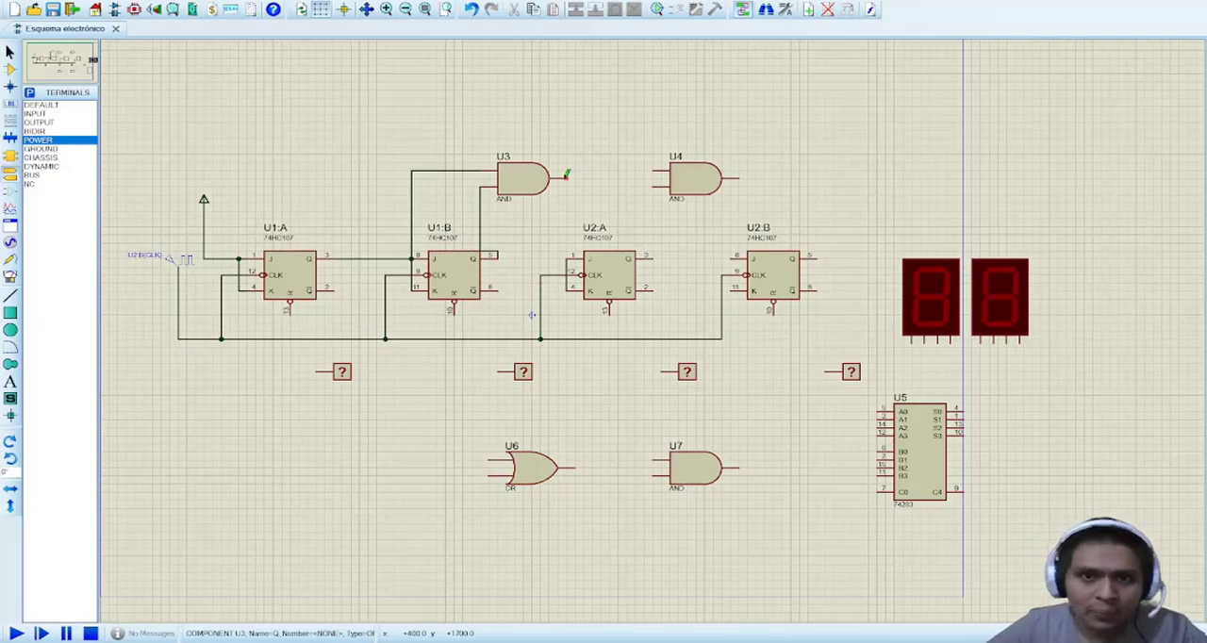
Step: Wire the output of AND gate U3 to U2:A's joined J and K inputs and to the upper input of AND gate U4
left_click(567, 175)
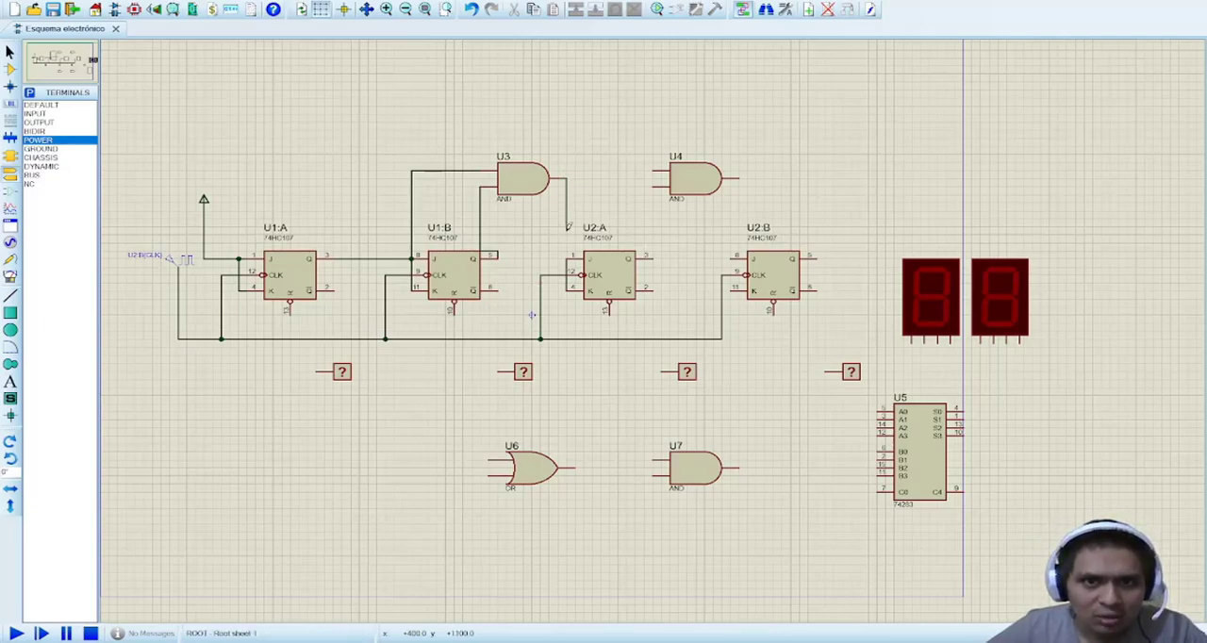
left_click(569, 255)
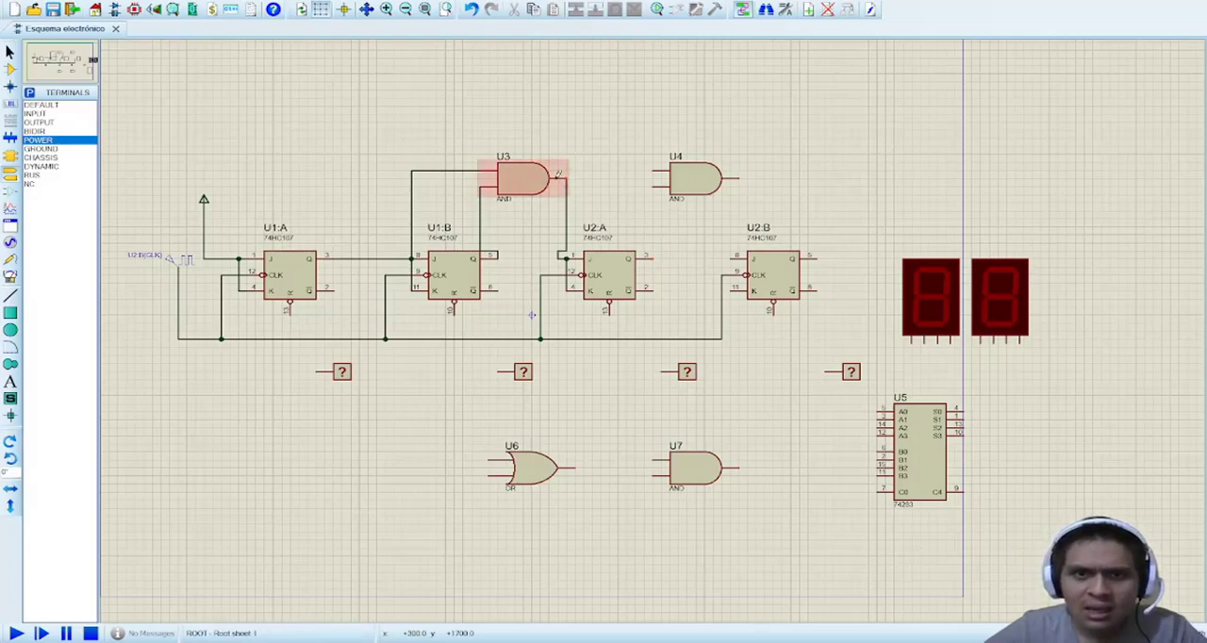
left_click(570, 175)
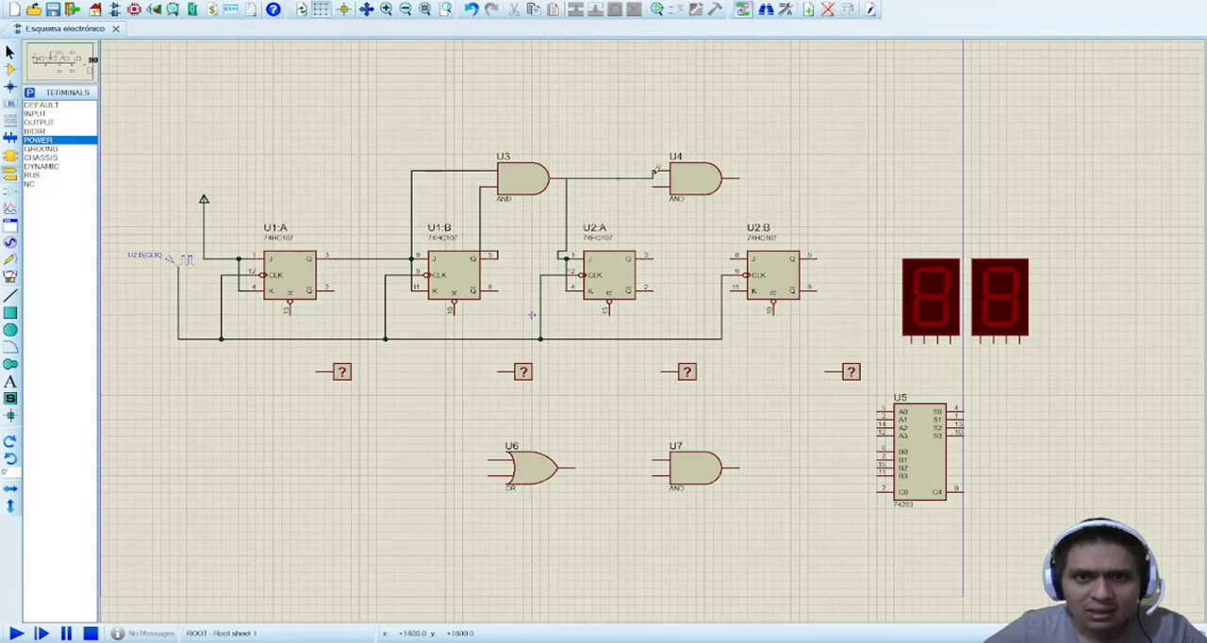
left_click(653, 172)
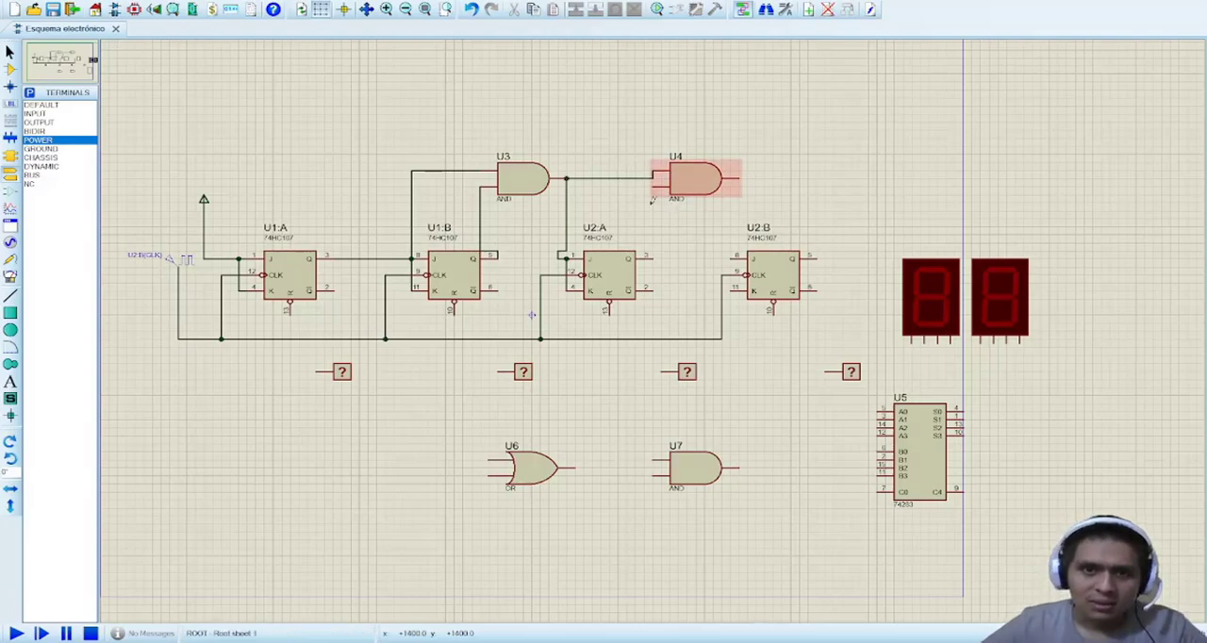
Step: Wire U2:A's Q output to U4's lower input, and U4's output to the joined J and K inputs of U2:B
left_click(655, 190)
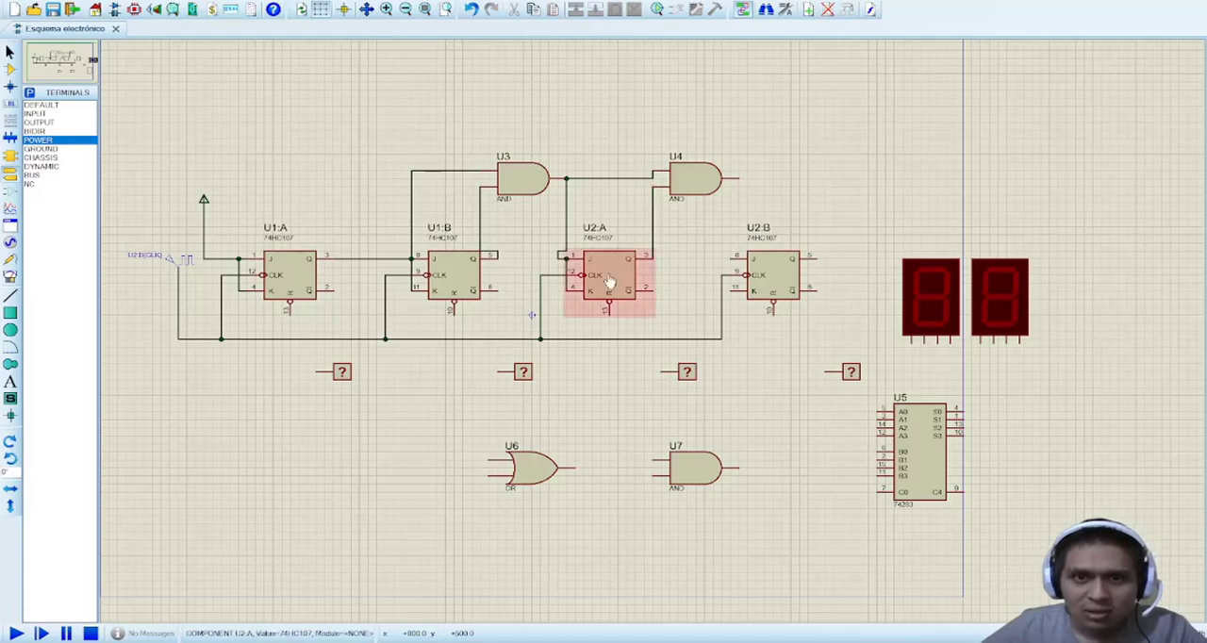
left_click(740, 176)
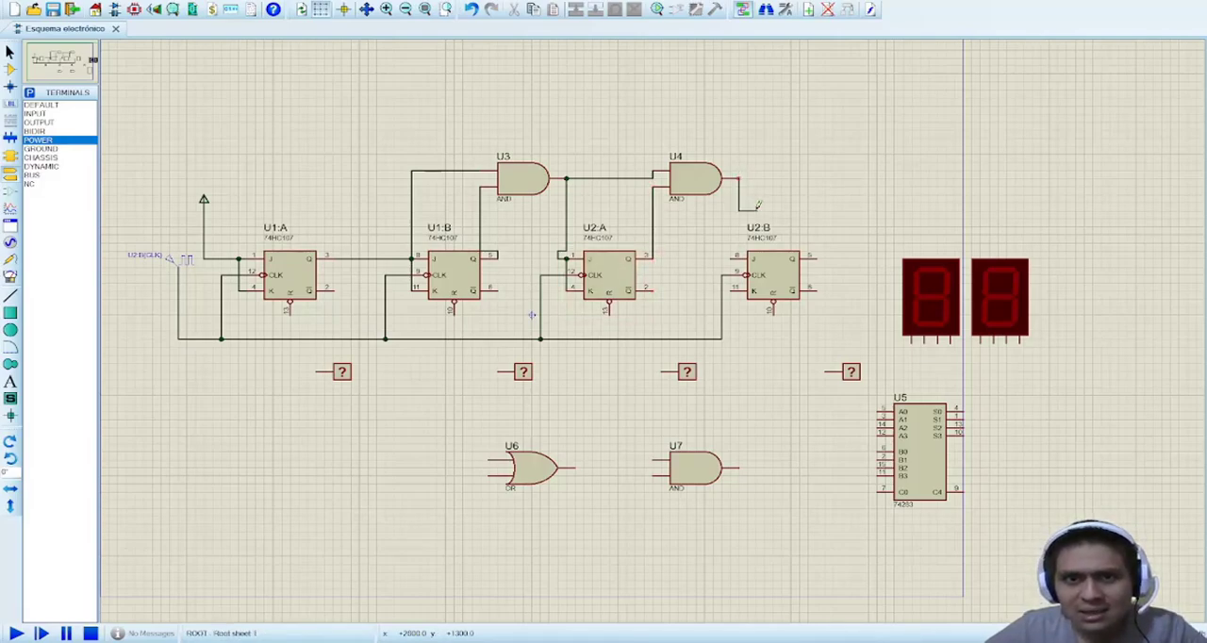
left_click(734, 255)
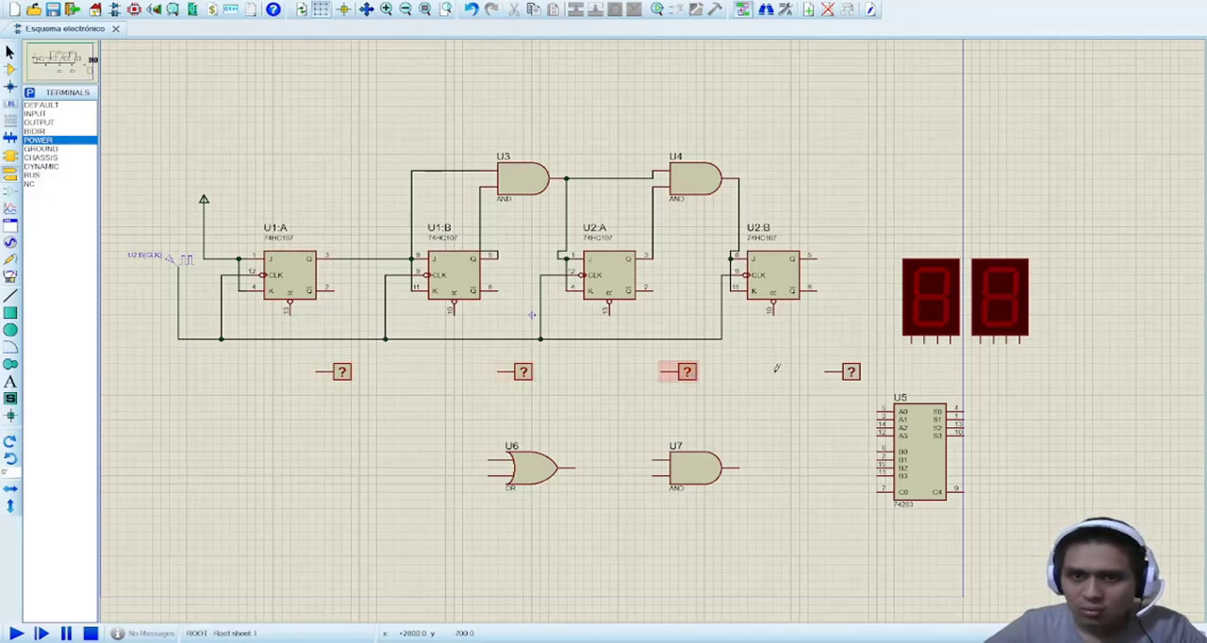
Step: Connect each of the four logic probes to the Q output of its flip-flop: U1:A, U1:B, U2:A and U2:B
left_click(319, 370)
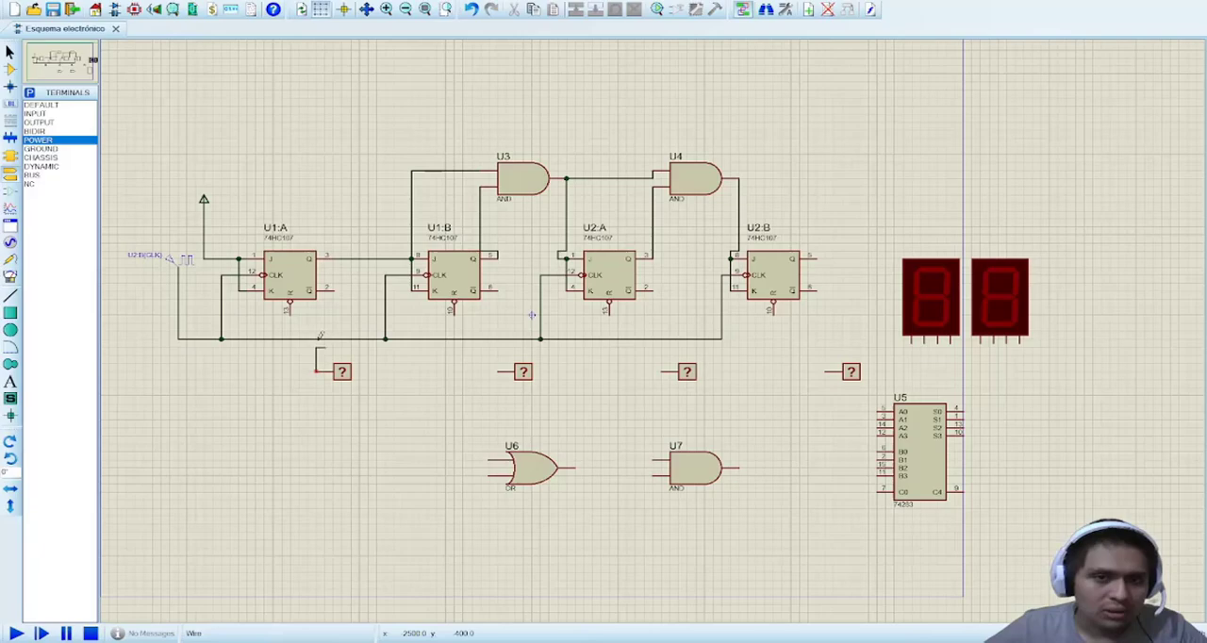
left_click(348, 256)
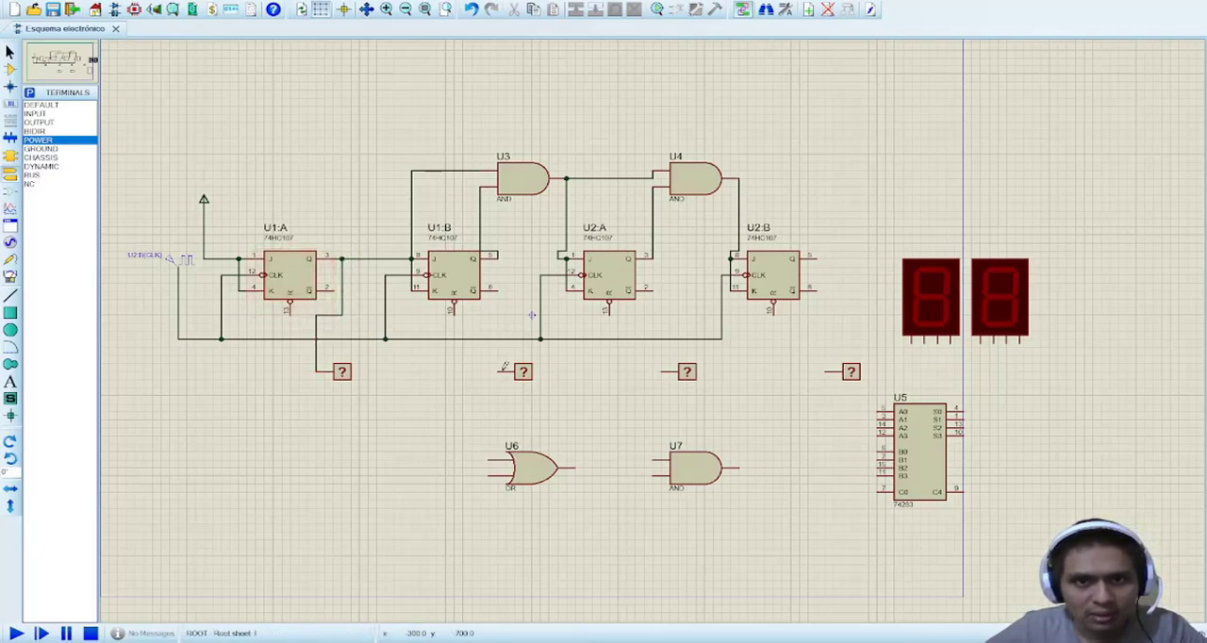
left_click(498, 370)
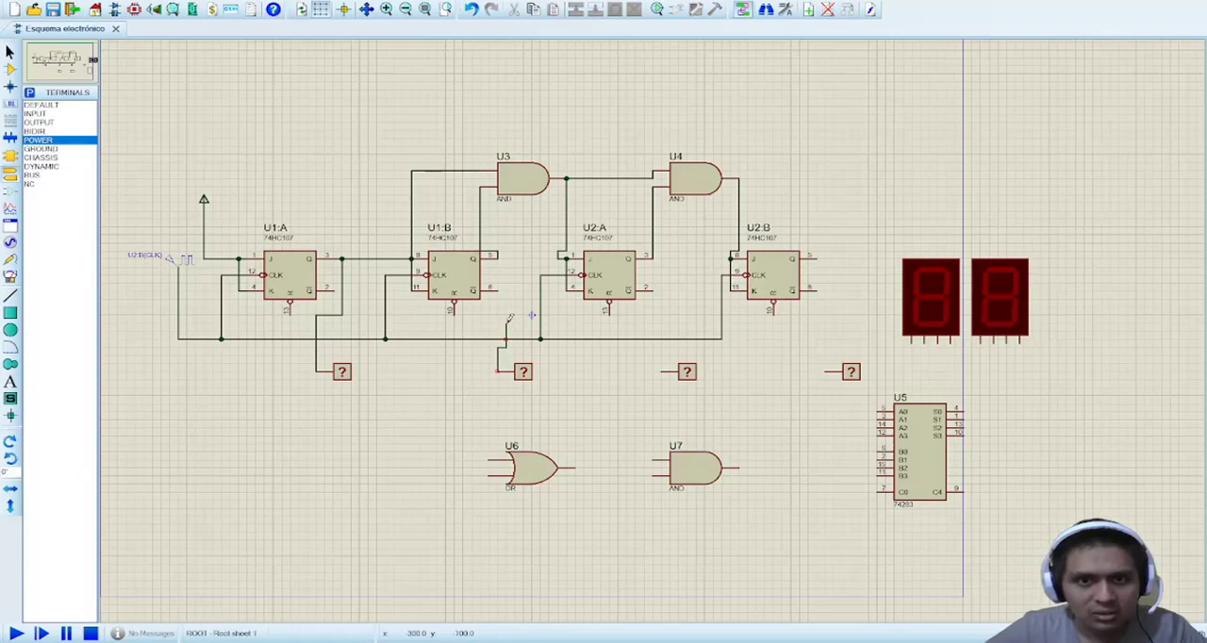
left_click(500, 256)
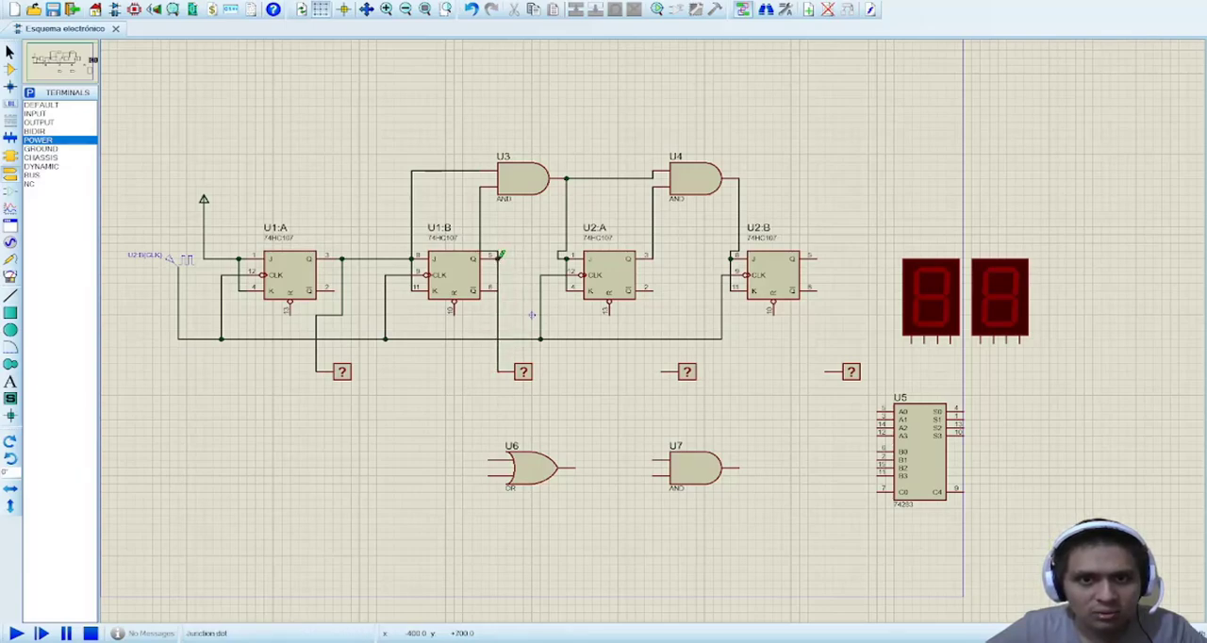
left_click(662, 370)
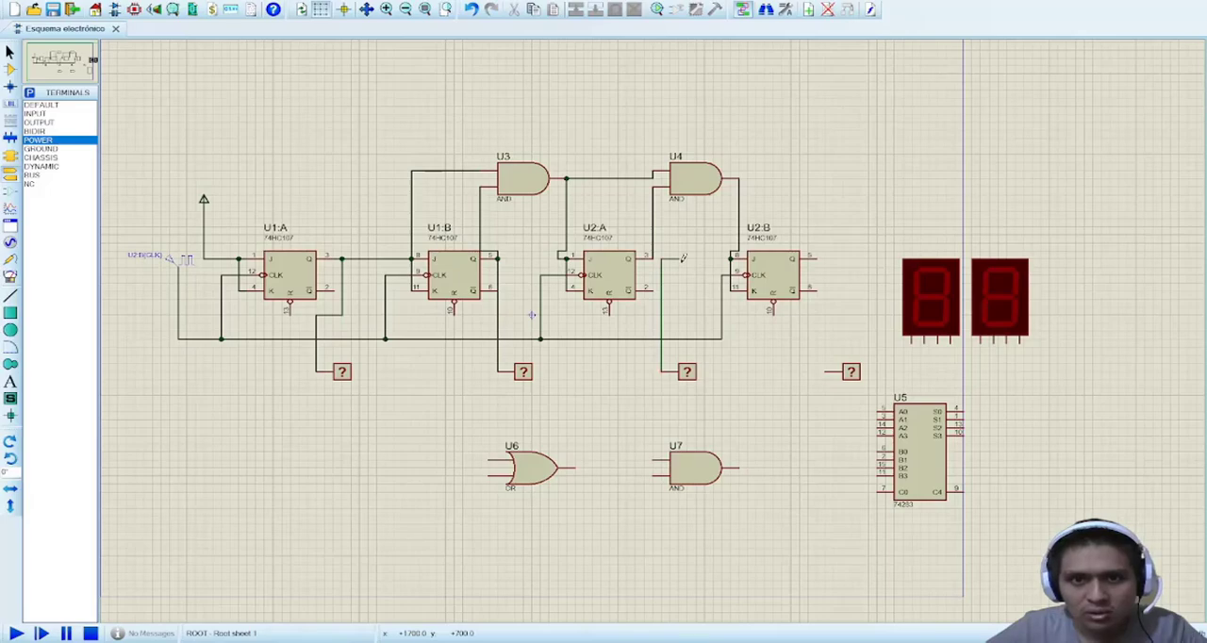
left_click(659, 257)
left_click(825, 371)
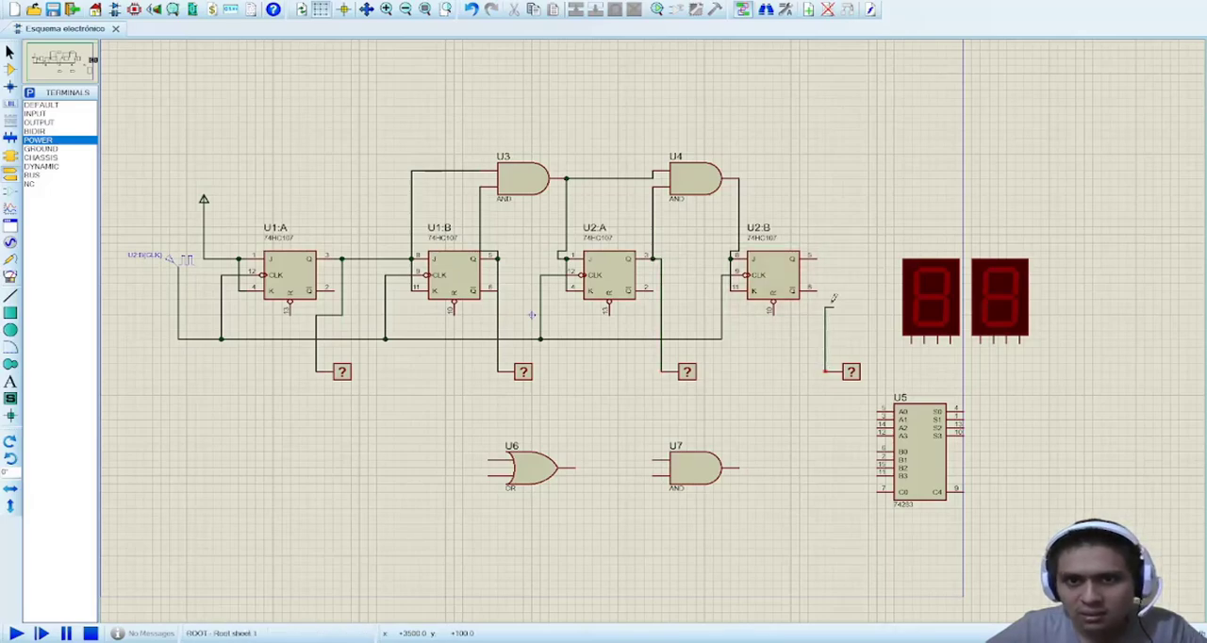
left_click(819, 257)
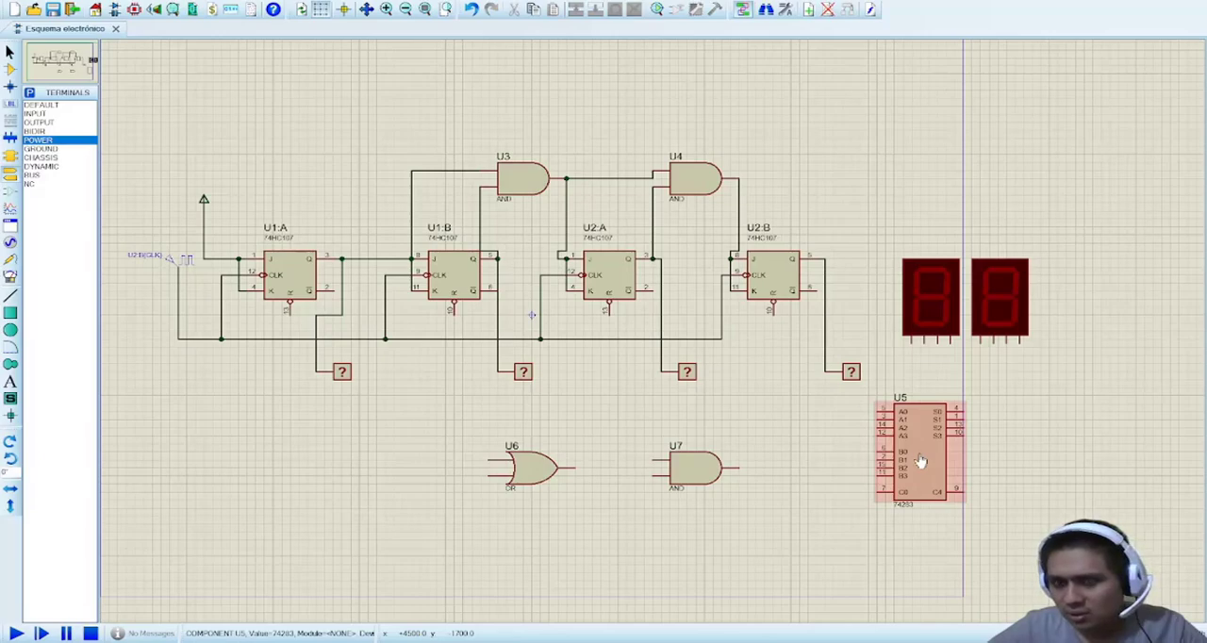
left_click(10, 68)
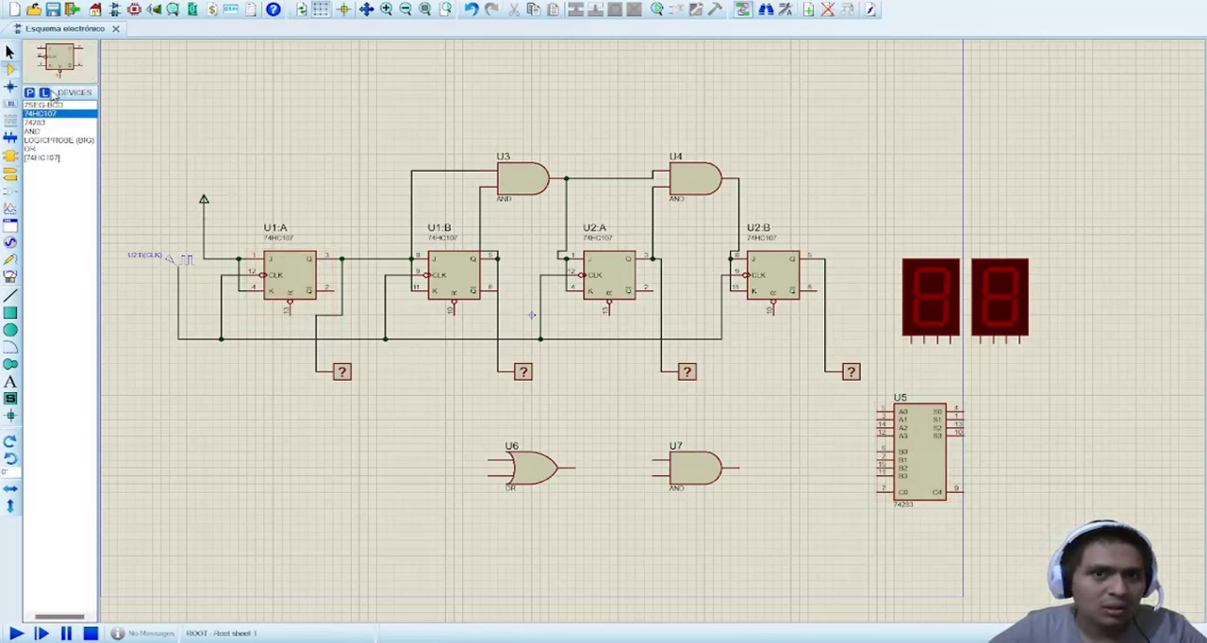
left_click(35, 123)
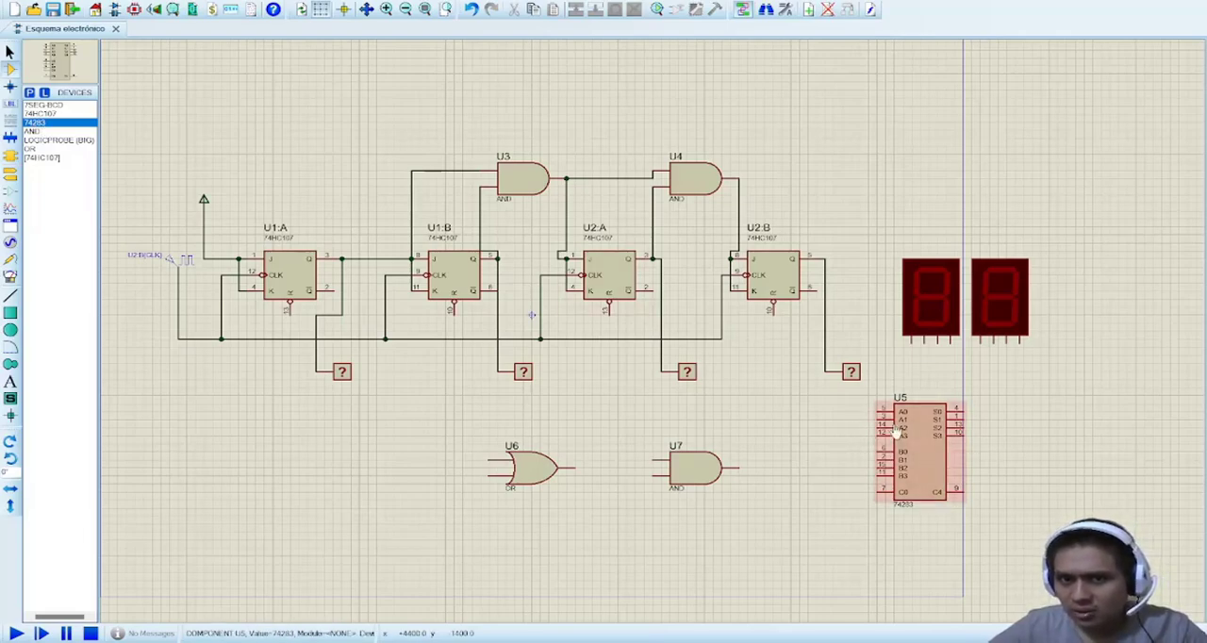
left_click(529, 435)
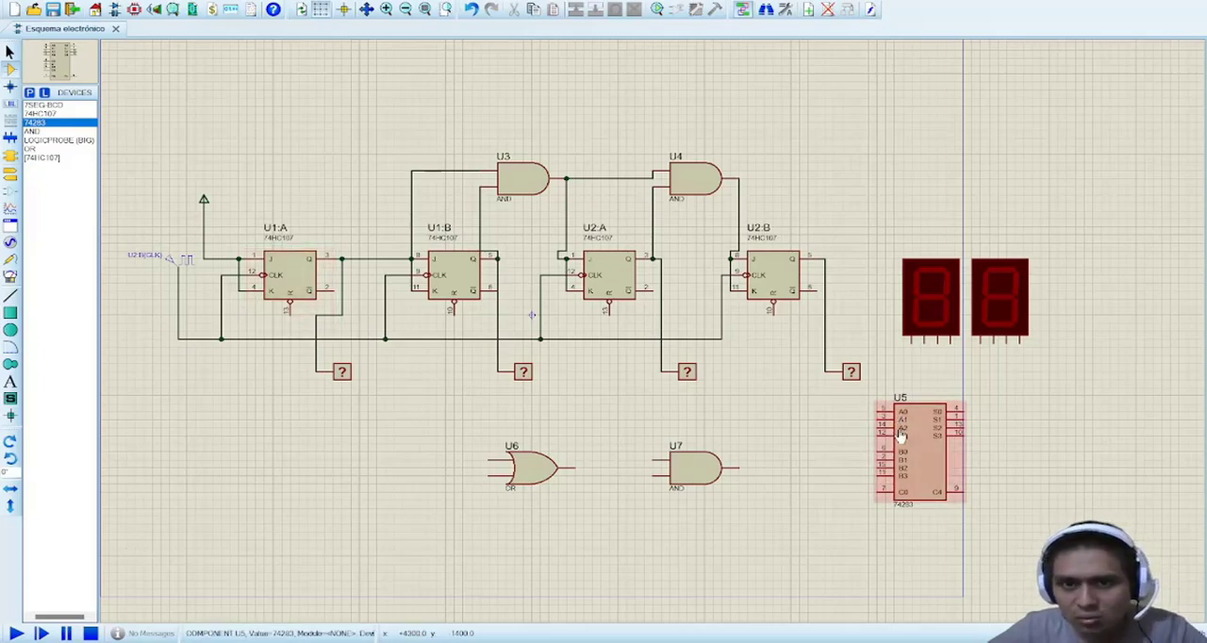
Step: Wire inputs A0 and A1 of the 74283 adder U5 to the probe lines of U1:A and U1:B respectively
left_click(879, 409)
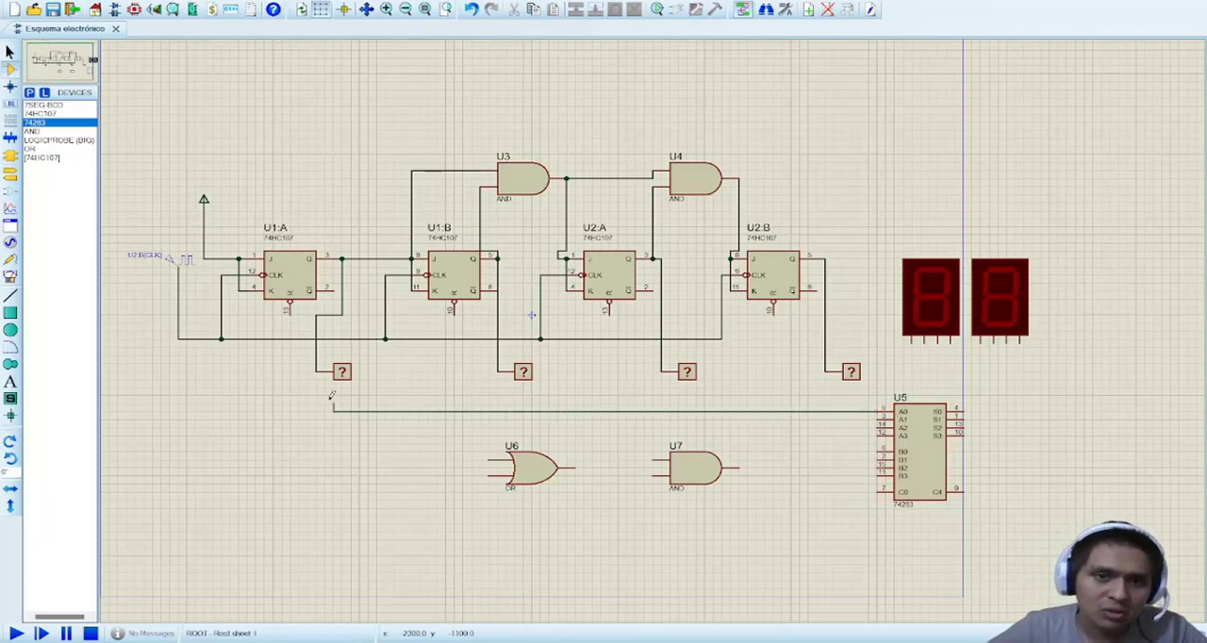
left_click(317, 371)
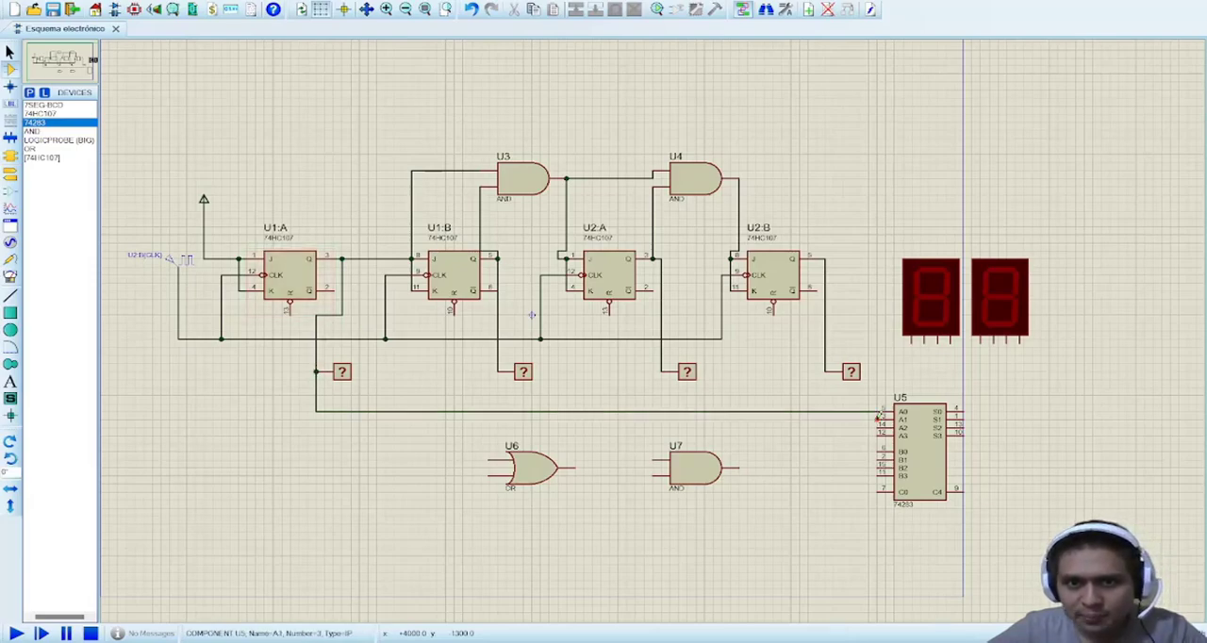
left_click(878, 417)
left_click(498, 371)
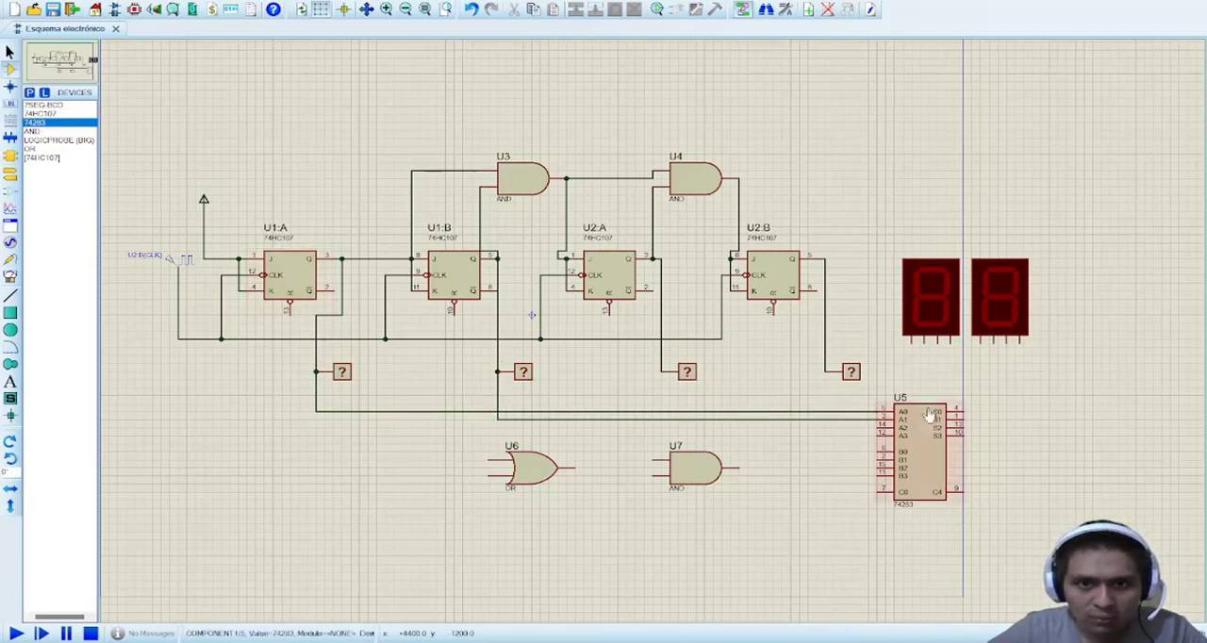
Step: Wire inputs A2 and A3 of adder U5 to the probe lines of U2:A and U2:B respectively
left_click(879, 426)
left_click(661, 370)
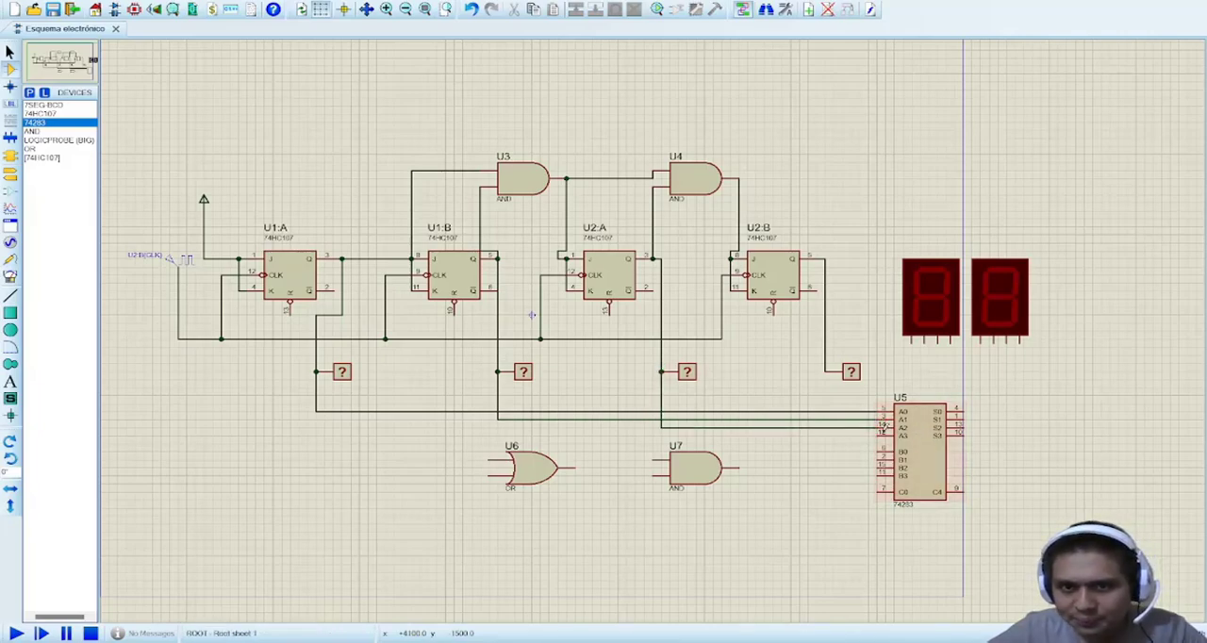
left_click(874, 436)
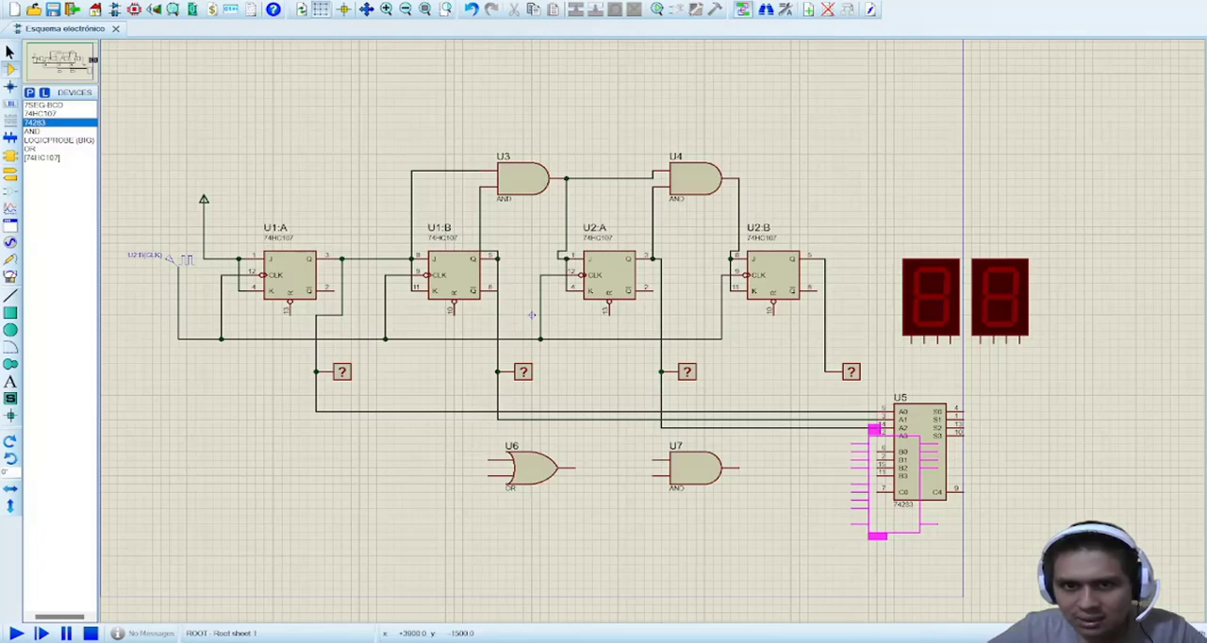
left_click(876, 433)
left_click(827, 370)
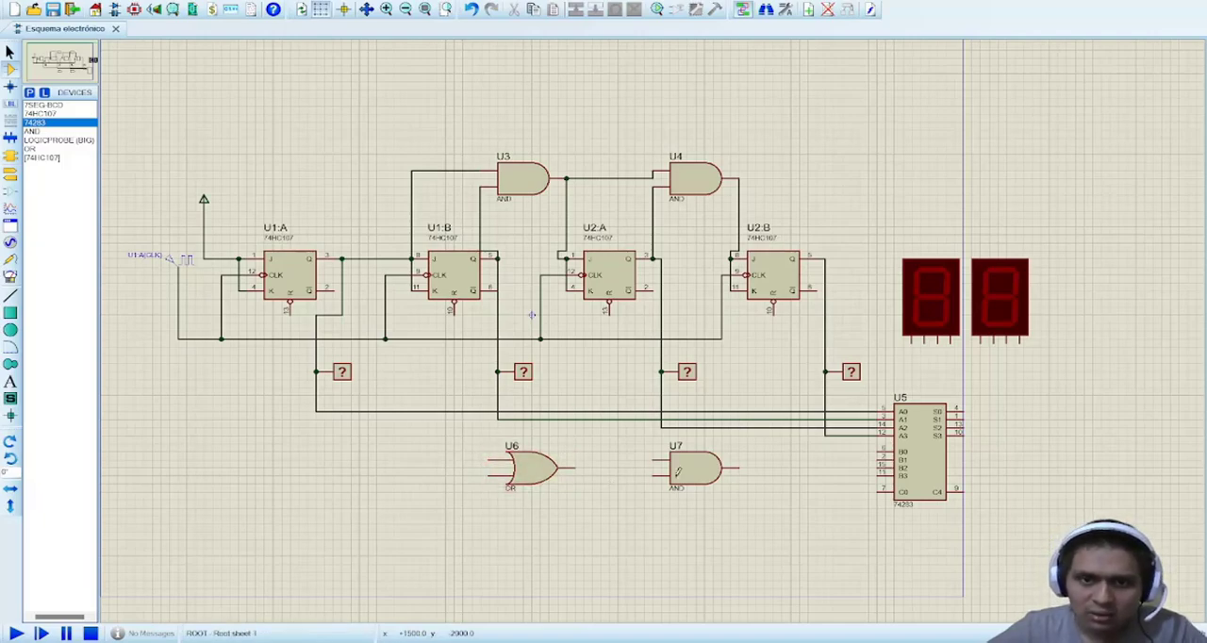
Step: Wire OR gate U6's upper input to the U1:B probe line and its lower input to the U2:A probe line
left_click(489, 459)
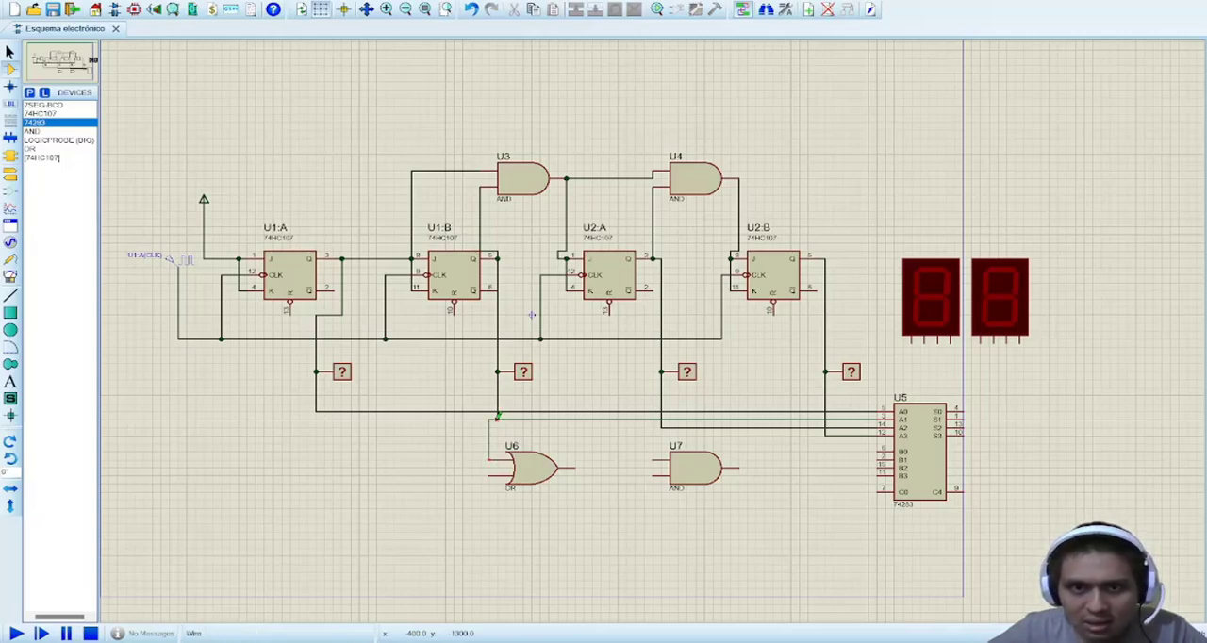
left_click(498, 415)
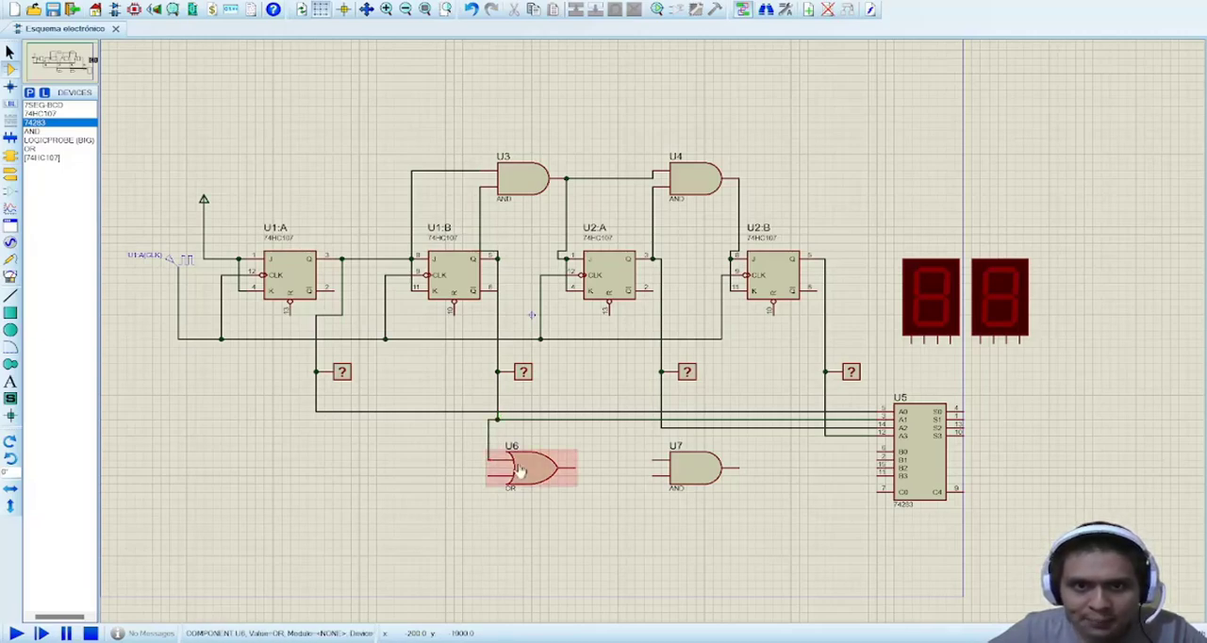
left_click(489, 473)
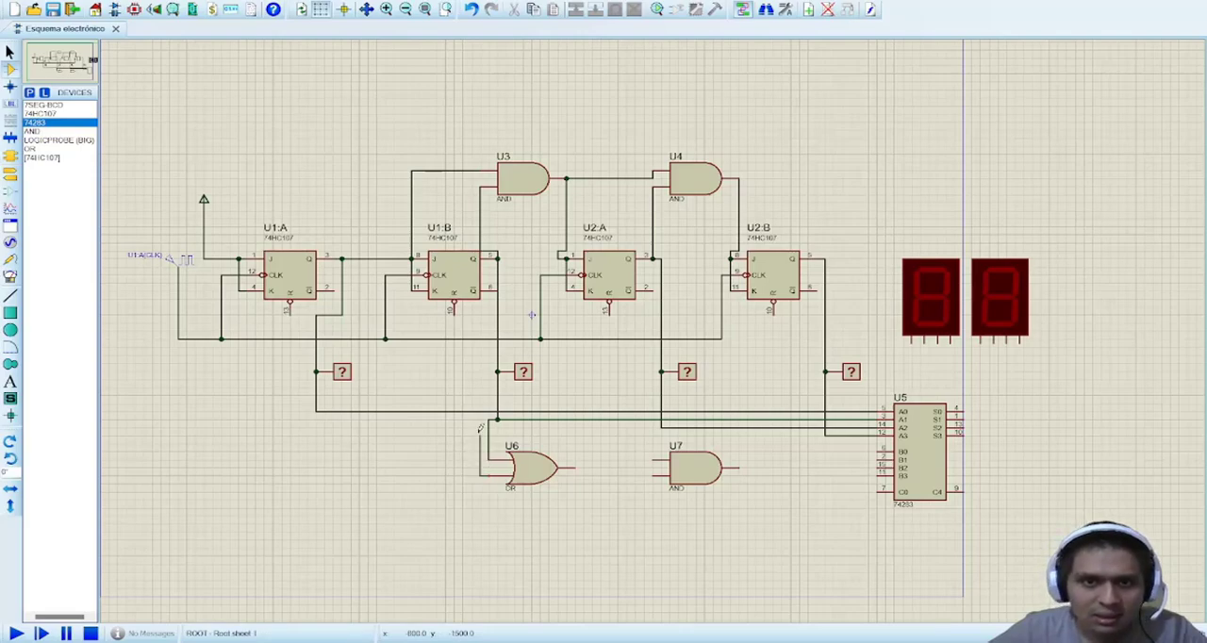
left_click(661, 429)
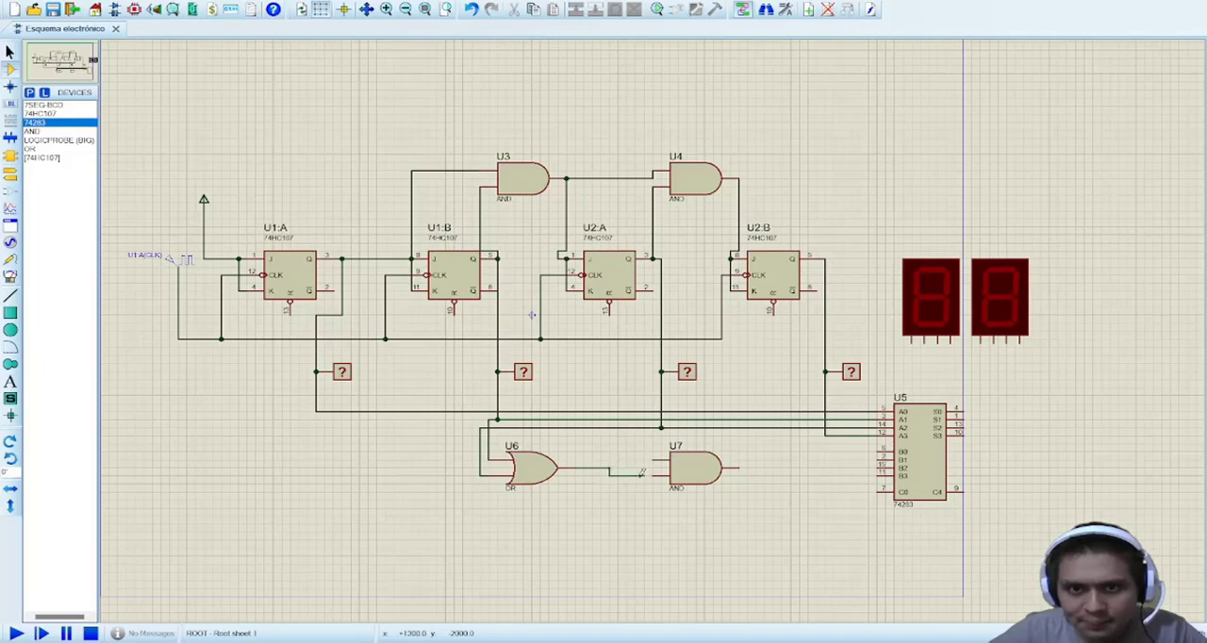
Step: Wire U6's output to AND gate U7's lower input, and U7's upper input to the U2:B probe line
left_click(656, 473)
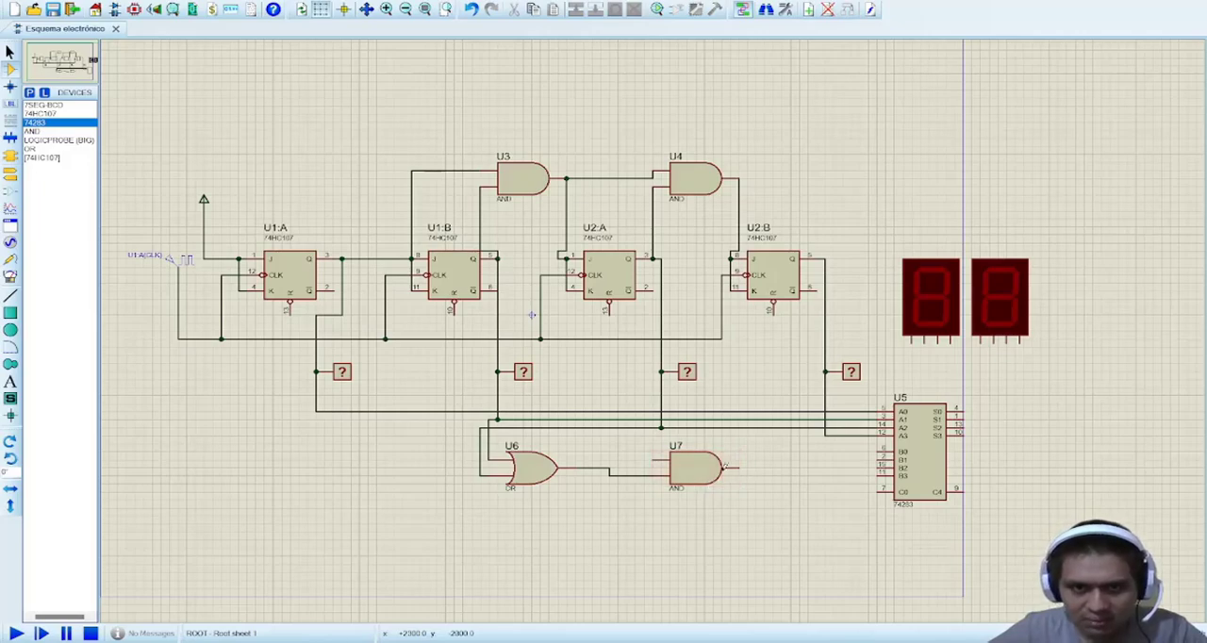
left_click(656, 455)
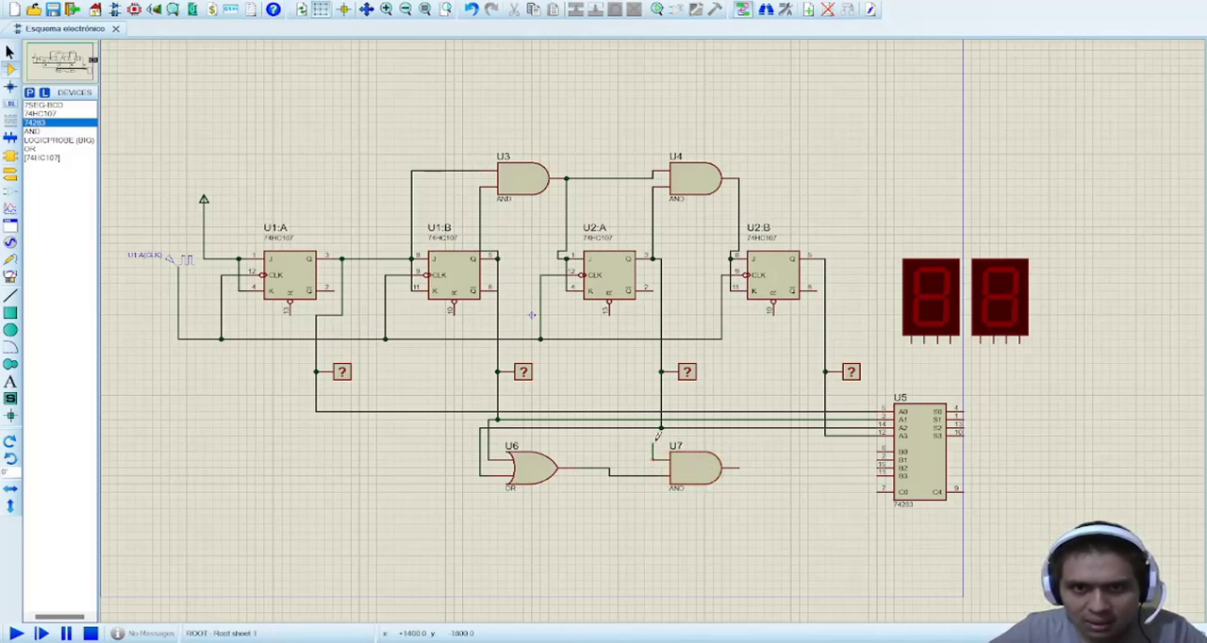
left_click(825, 435)
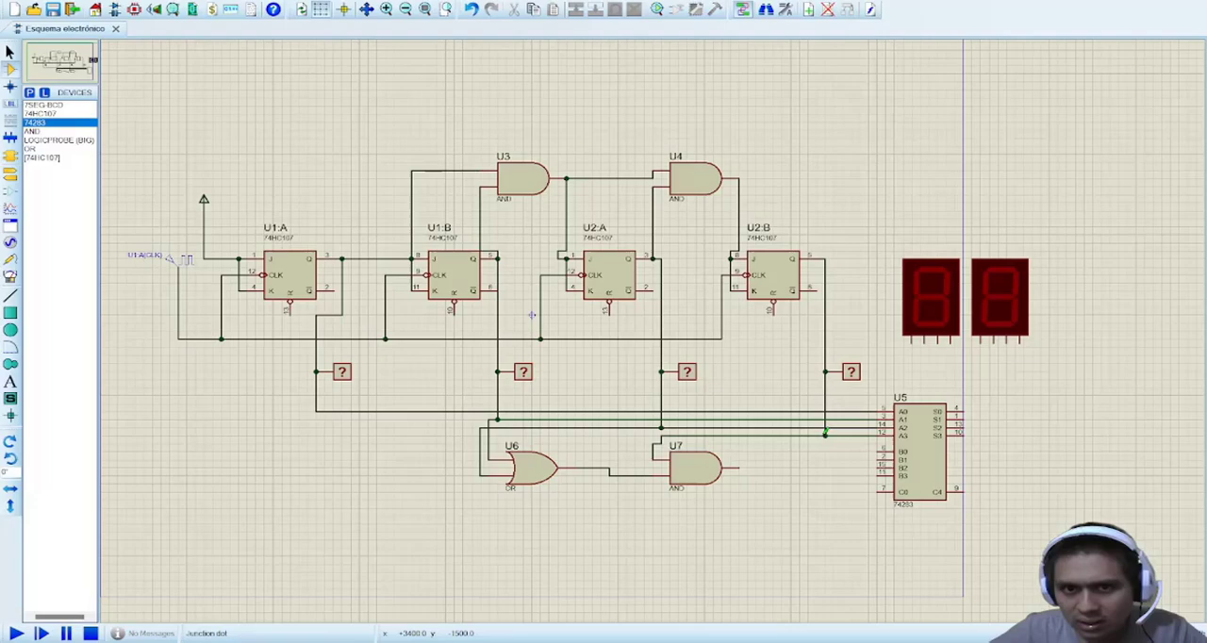
Step: Wire U7's output to U5's B1 and B2, and tie B0, B3 and C0 to a new ground terminal below
left_click(740, 466)
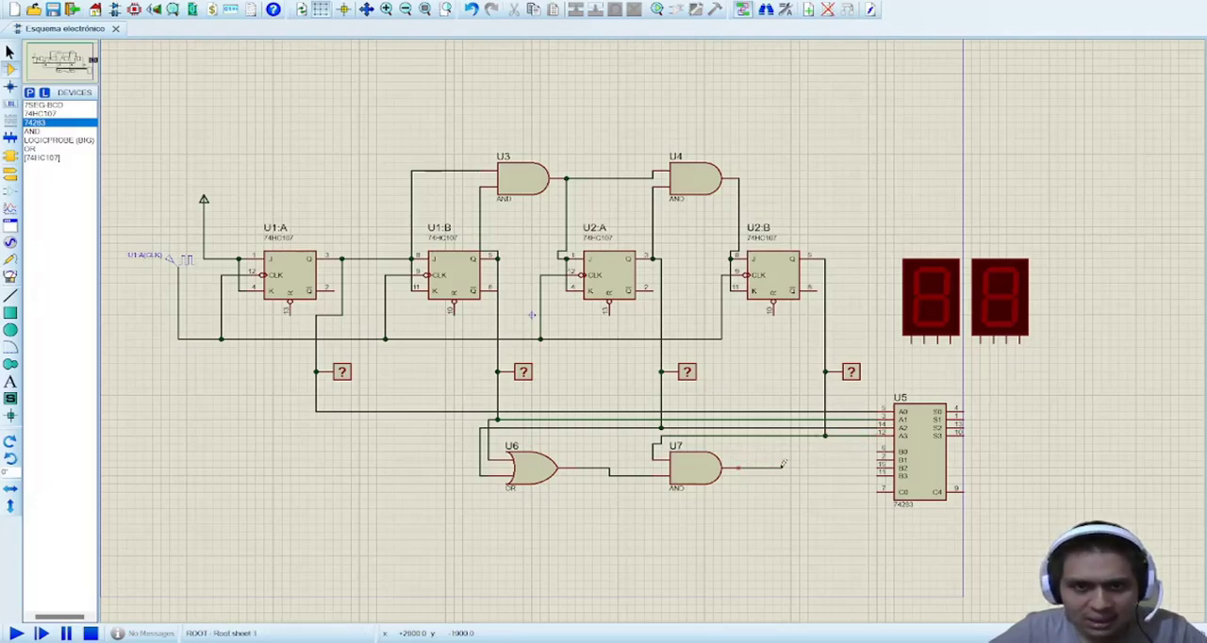
left_click(878, 457)
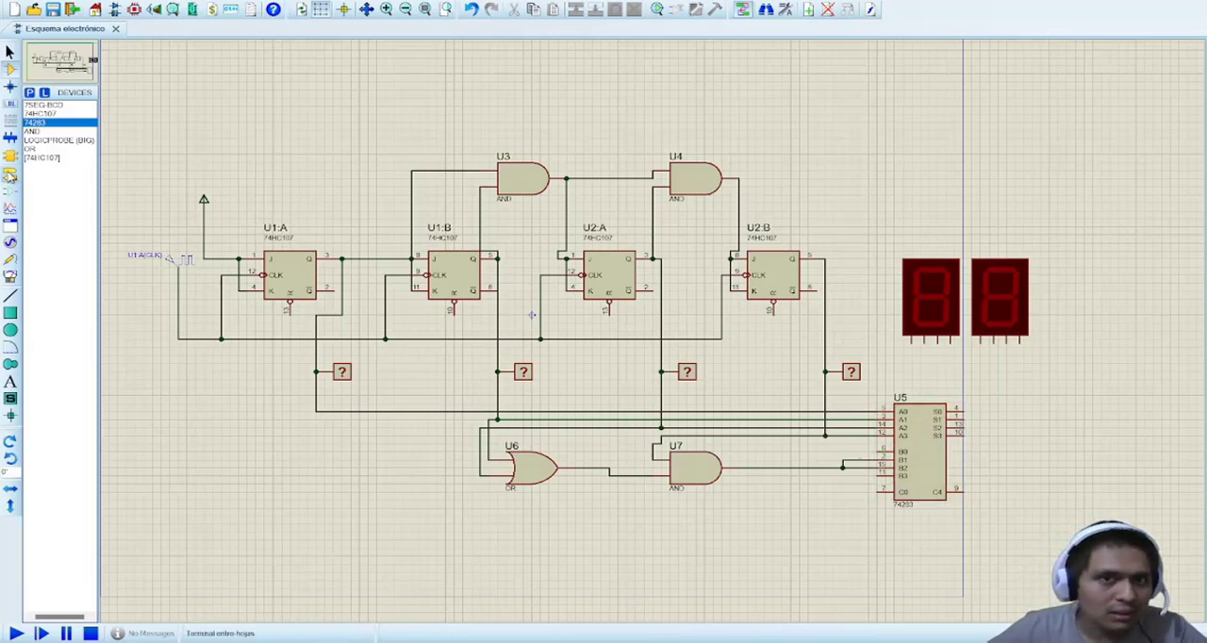
left_click(10, 174)
left_click(37, 148)
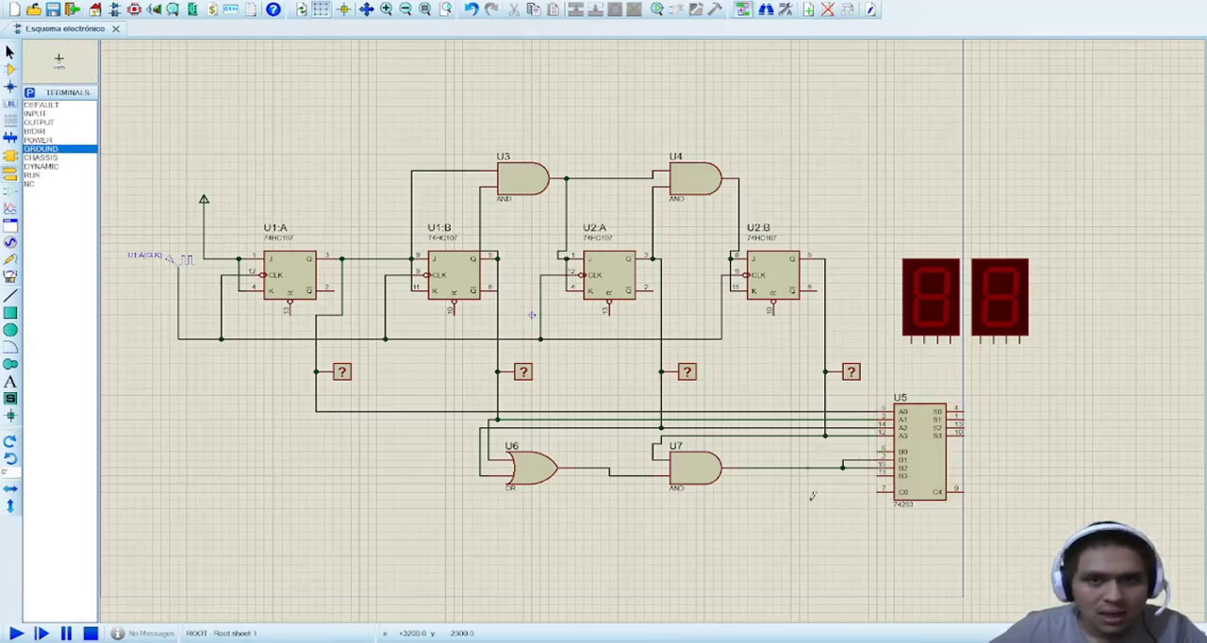
left_click(860, 533)
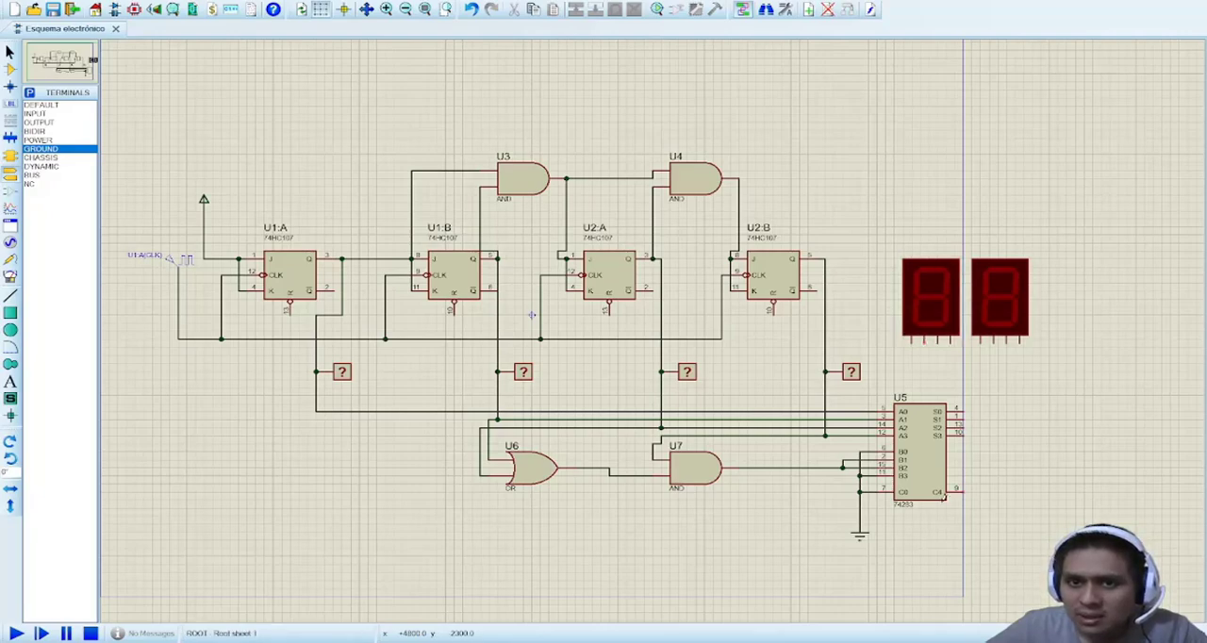
Step: Wire U5's C4 output to the tens display's rightmost input and place a ground terminal beneath that display
left_click(960, 490)
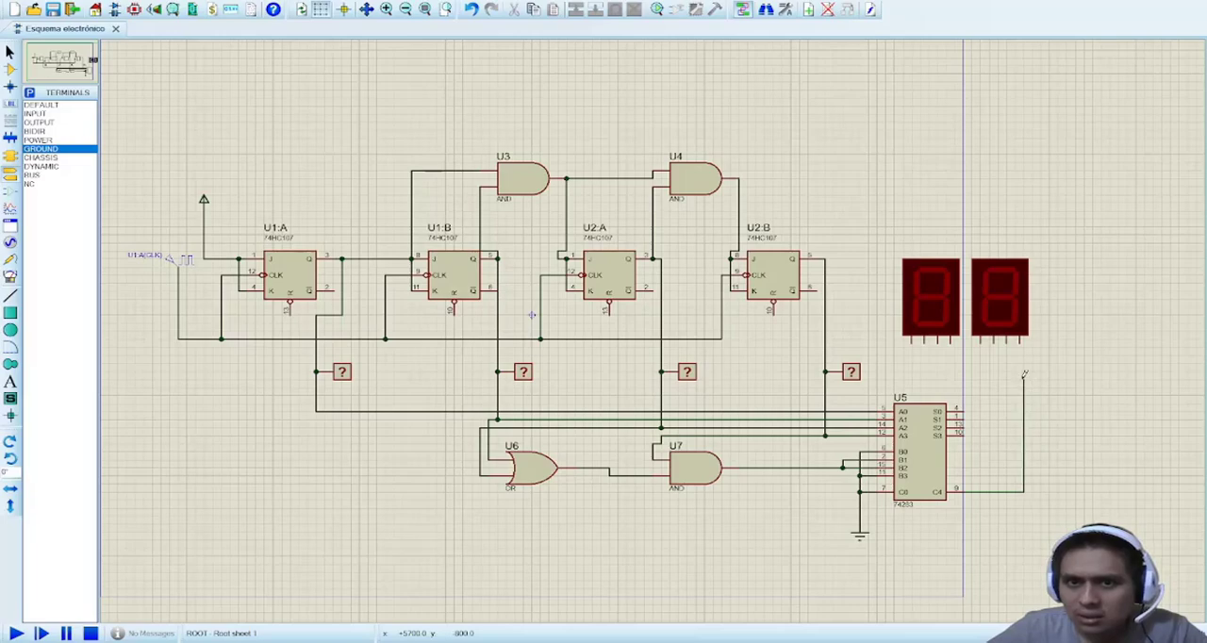
left_click(951, 340)
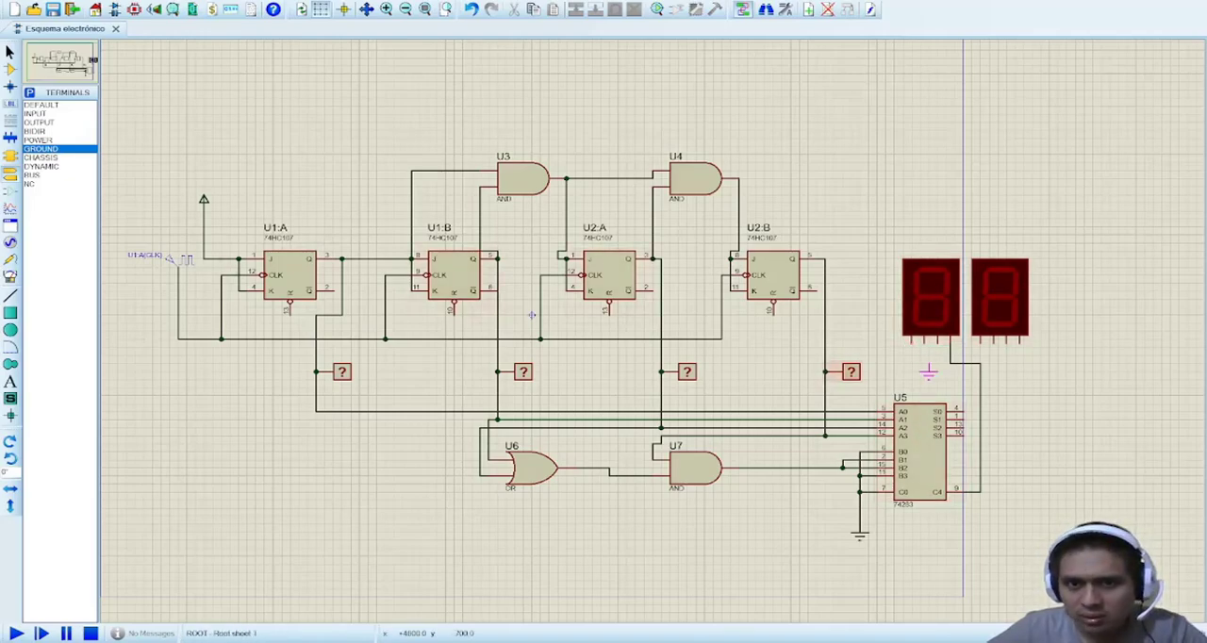
left_click(925, 383)
left_click(920, 380)
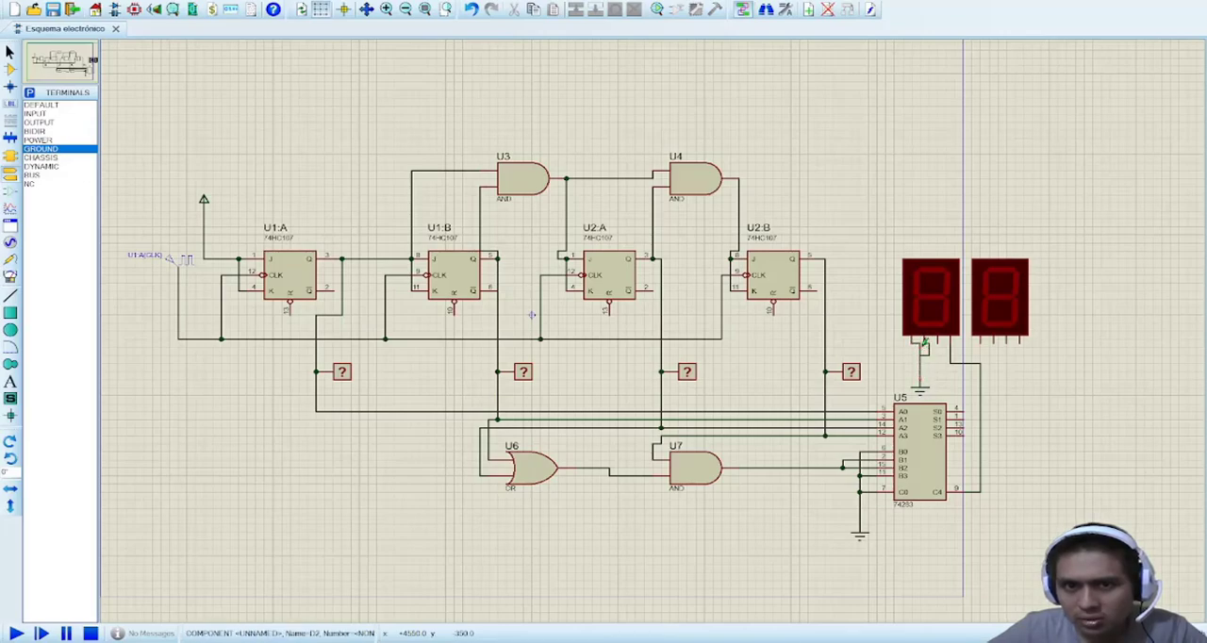
left_click(938, 341)
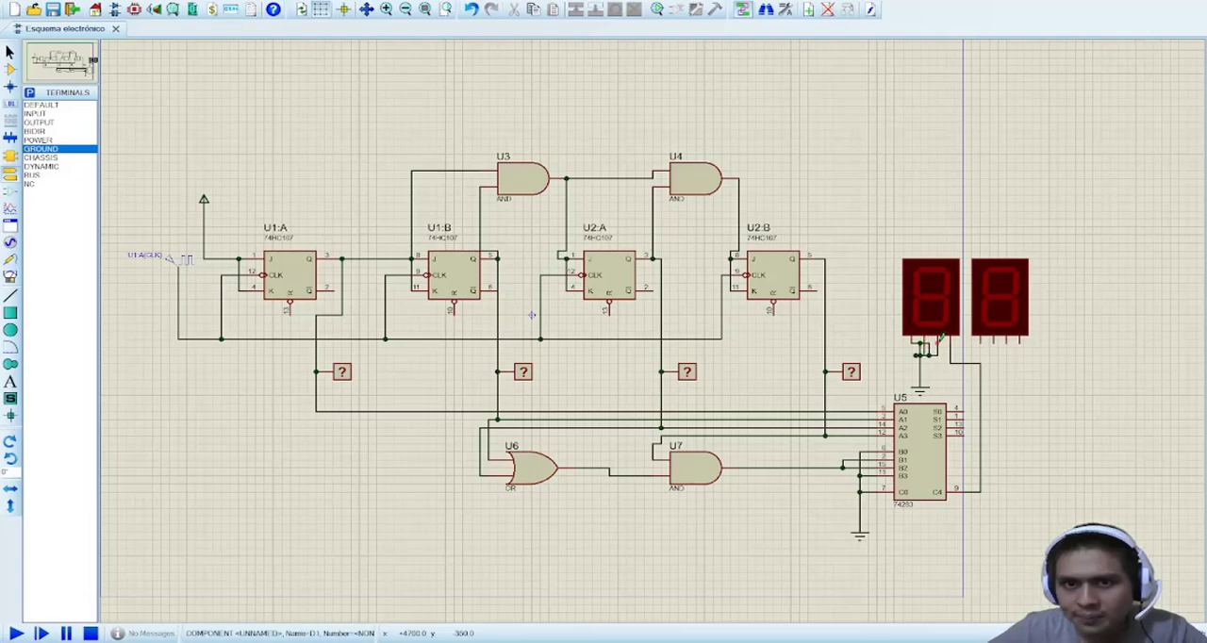
left_click(930, 355)
key("Delete")
left_click(923, 356)
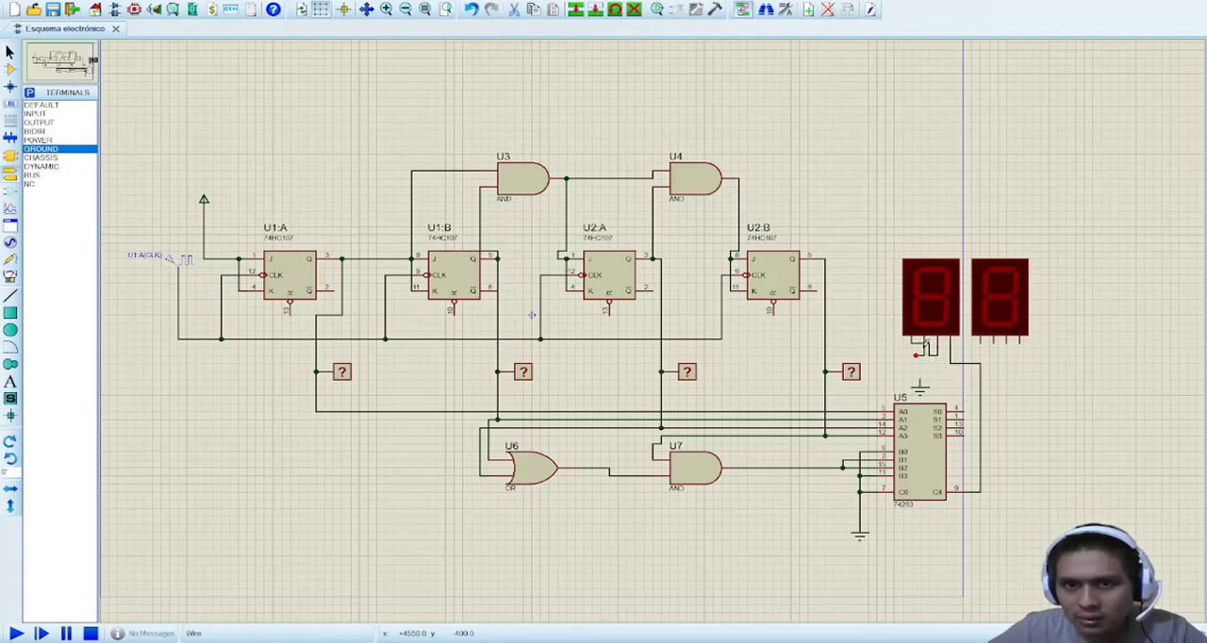
key("Delete")
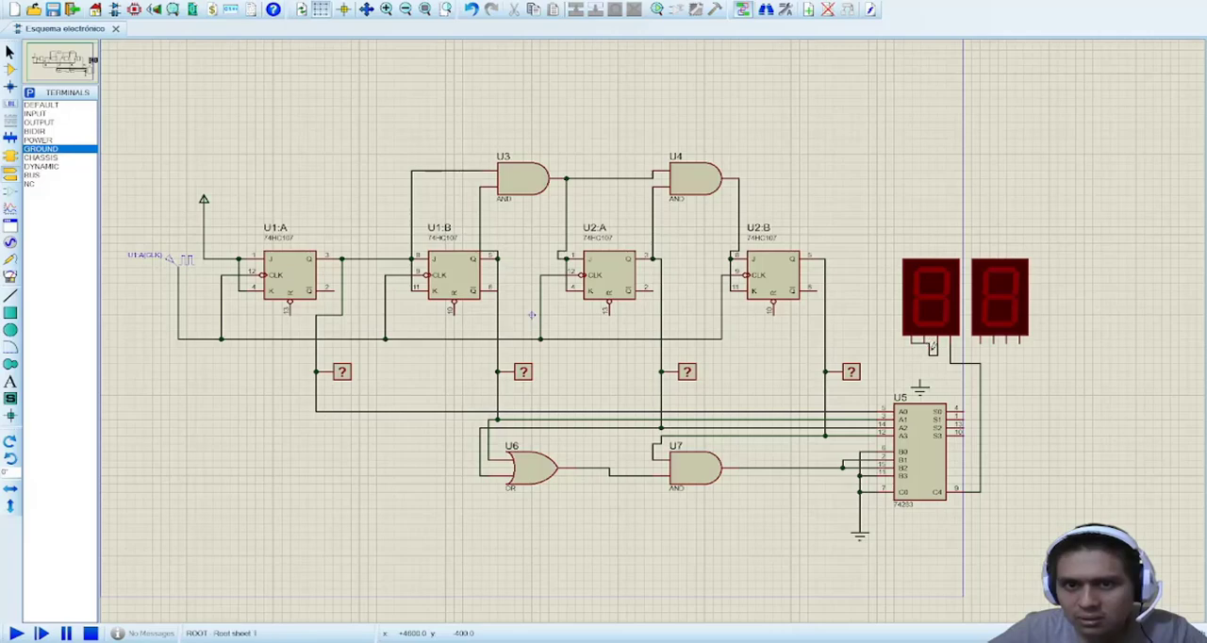
left_click(931, 353)
key("Delete")
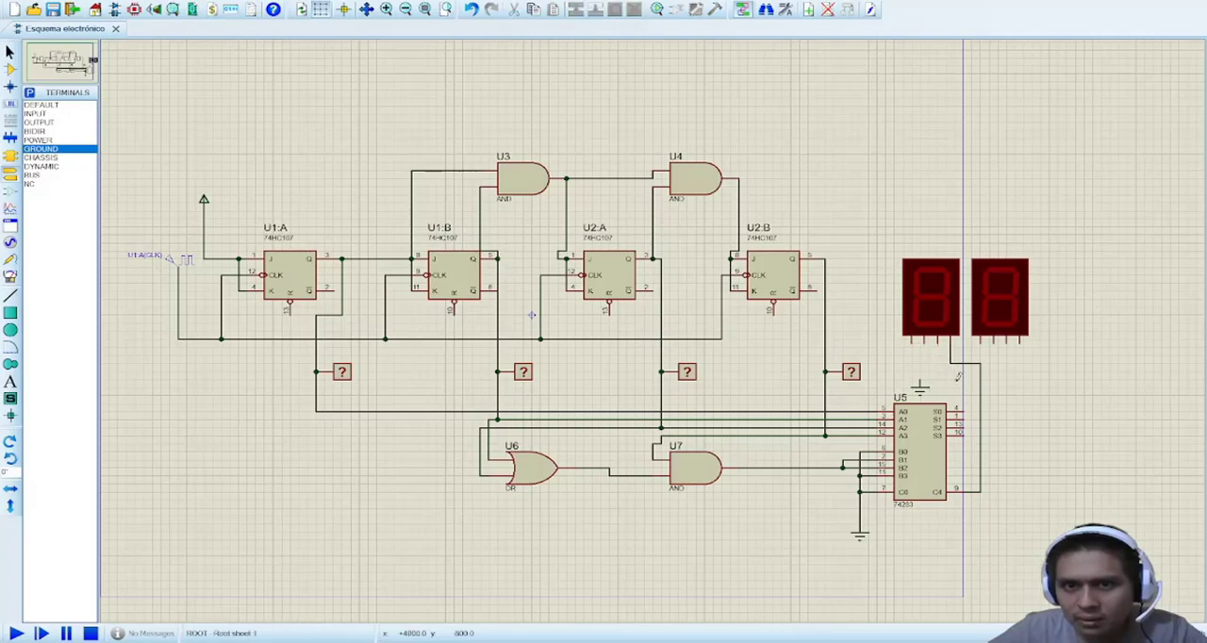
Step: Wire the three remaining inputs of the tens display to the ground terminal beneath it
left_click(920, 382)
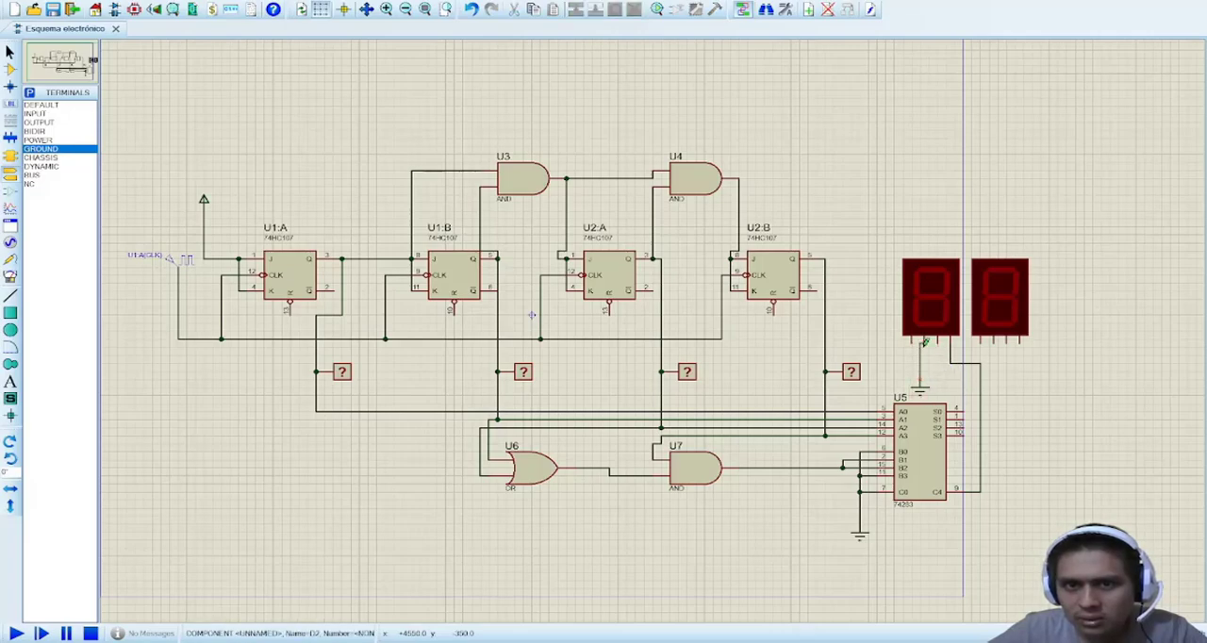
left_click(925, 342)
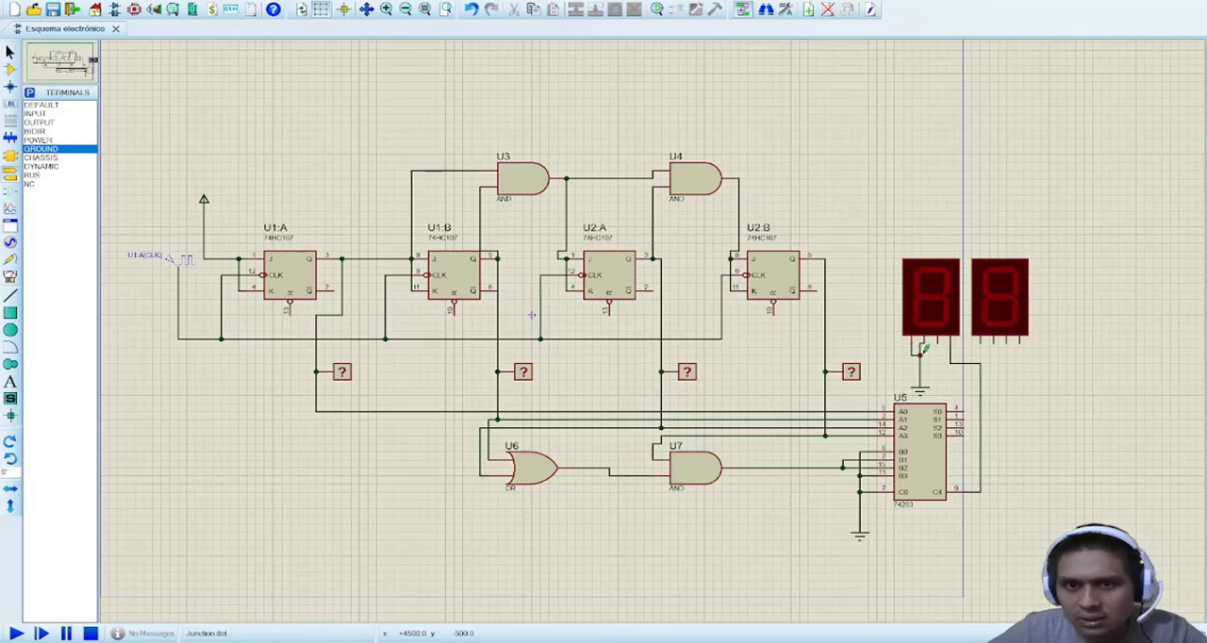
left_click(948, 340)
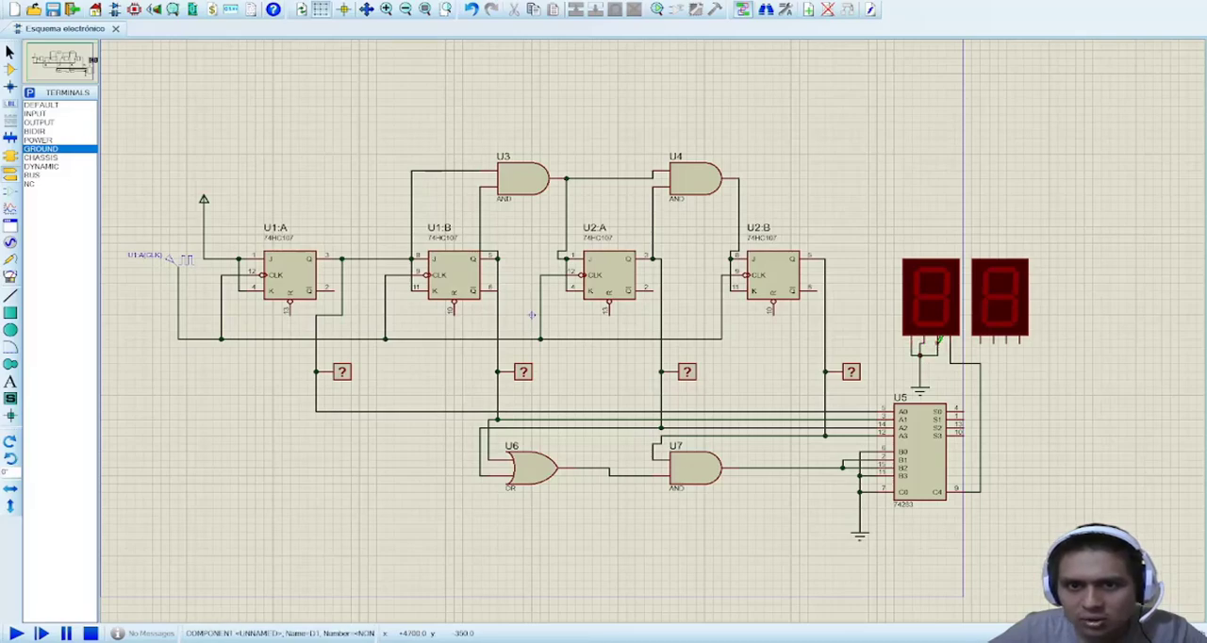
Step: Wire U5's sum outputs S0 to S3 to the units display's four inputs, with S0 on the rightmost one
left_click(955, 411)
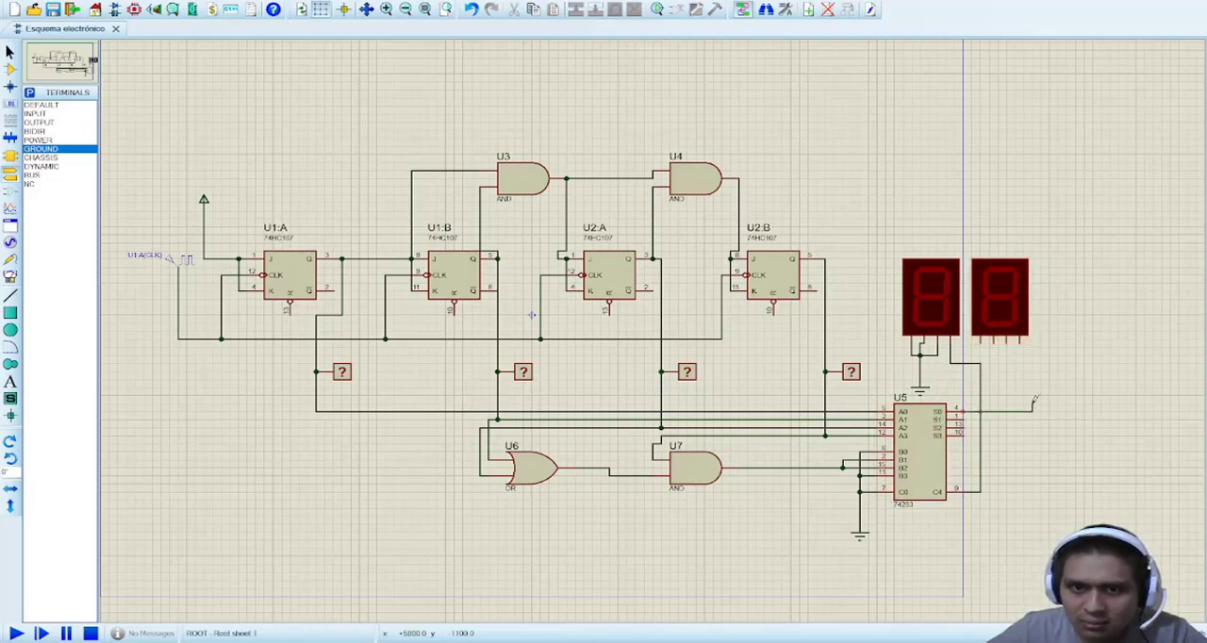
left_click(964, 415)
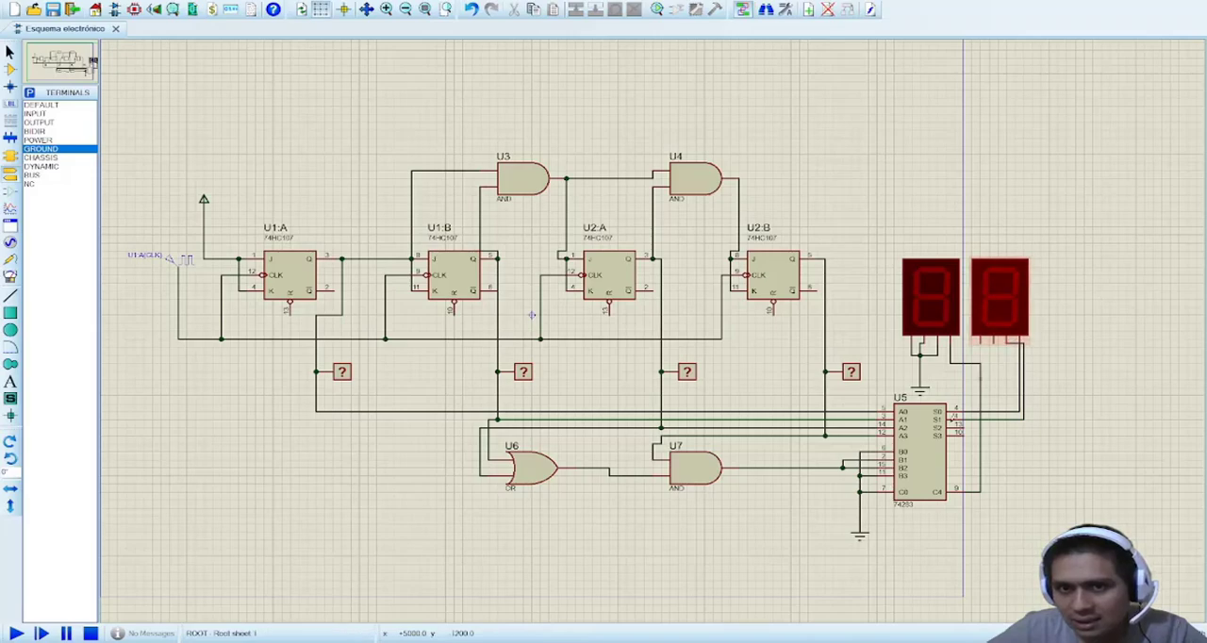
left_click(968, 424)
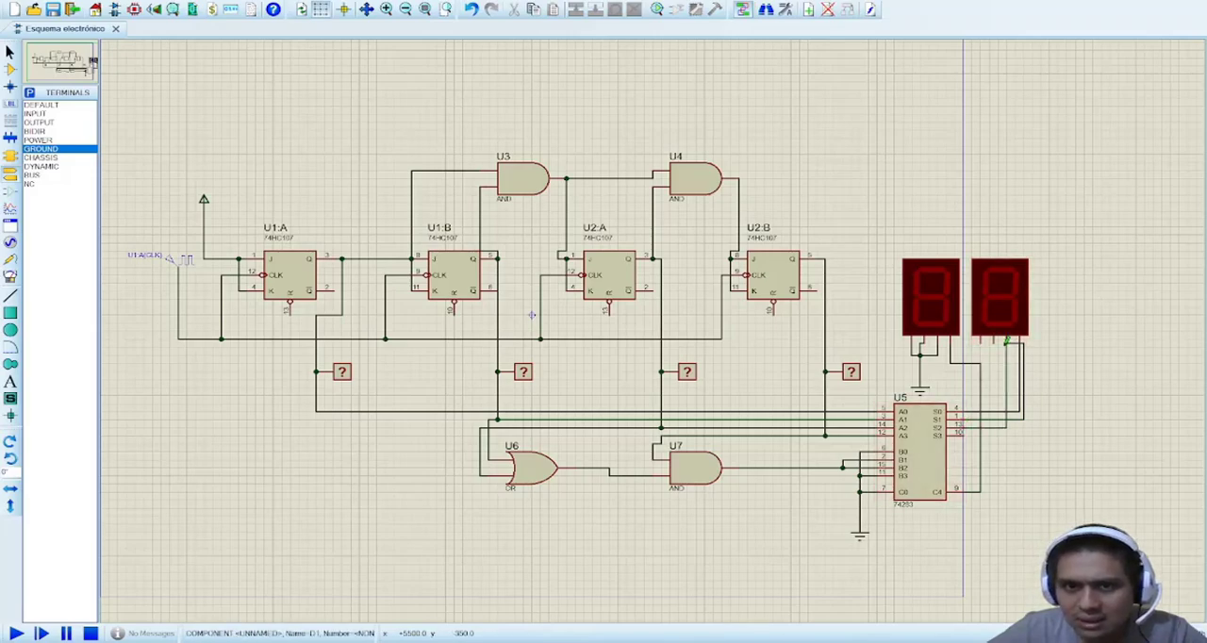
left_click(997, 341)
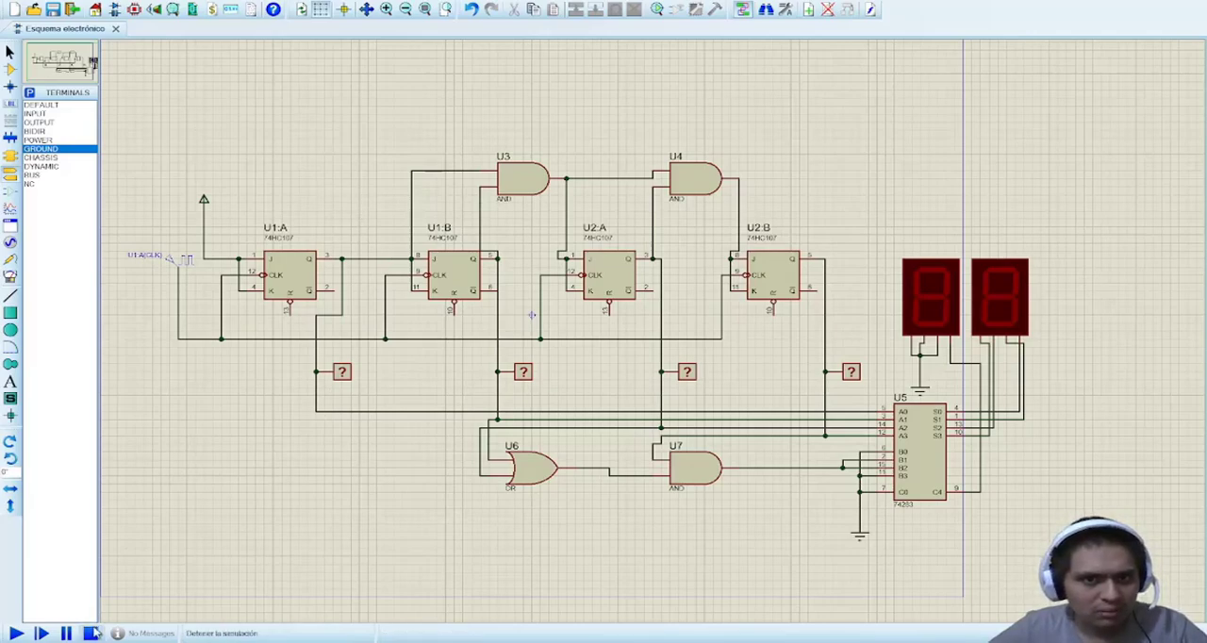
Step: Run the simulation to check the count on the probes and both displays, and stop it
left_click(17, 634)
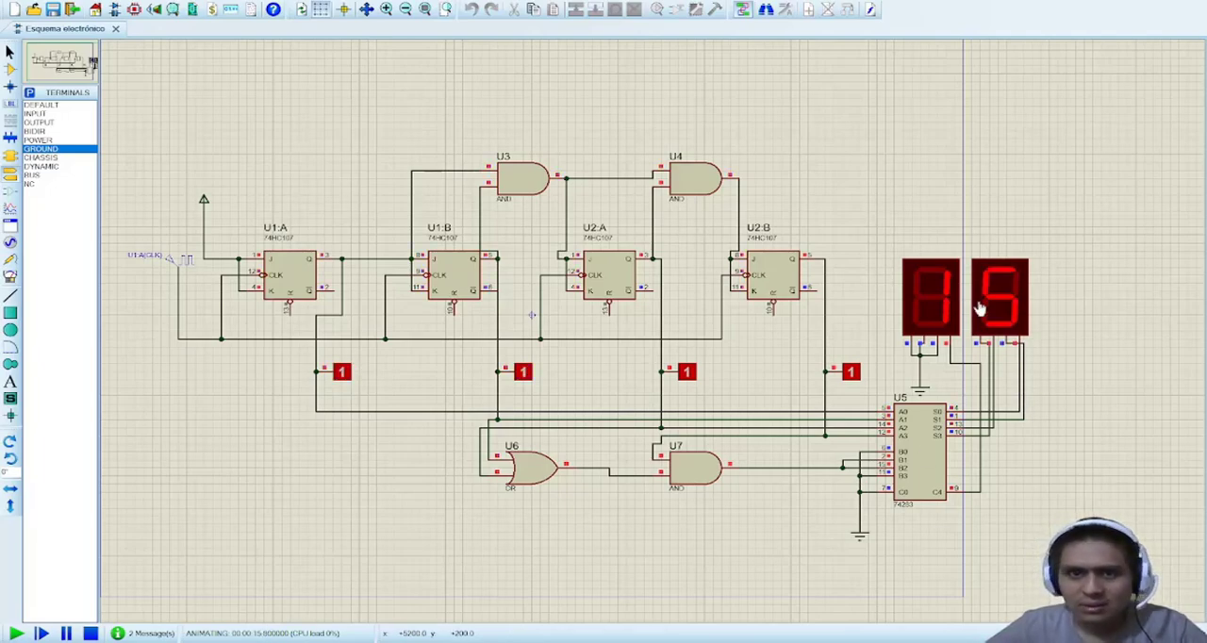
left_click(89, 633)
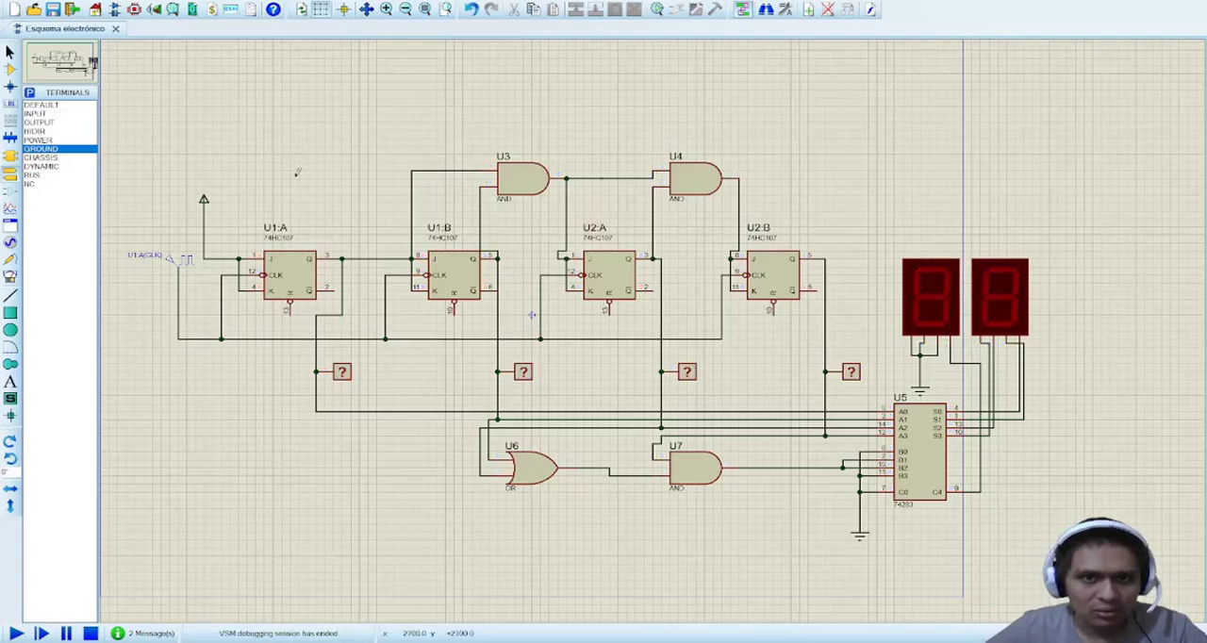
Step: Add an oscilloscope above the circuit and wire its channels A and B to the Q outputs of U1:A and U1:B
left_click(10, 277)
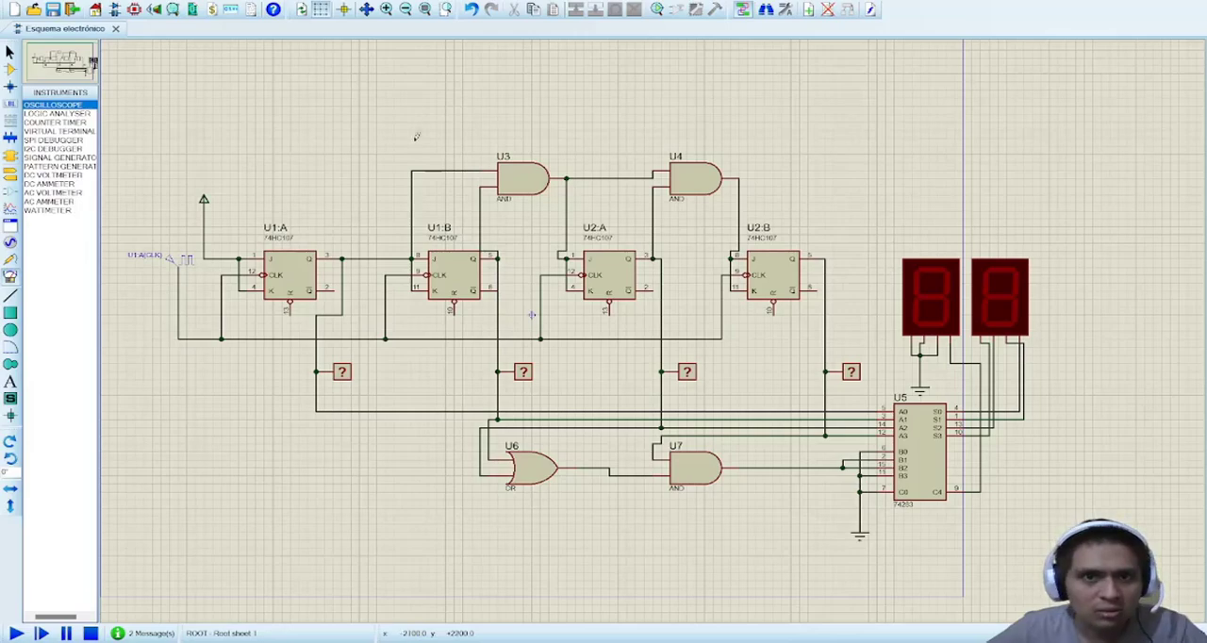
left_click(919, 87)
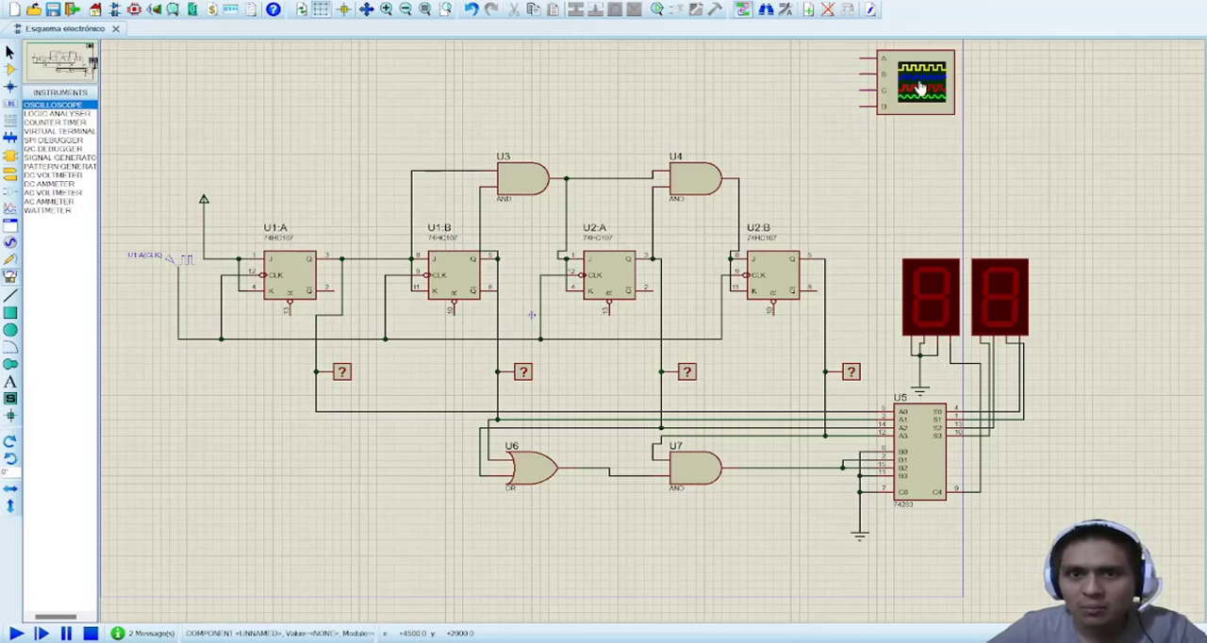
left_click(861, 57)
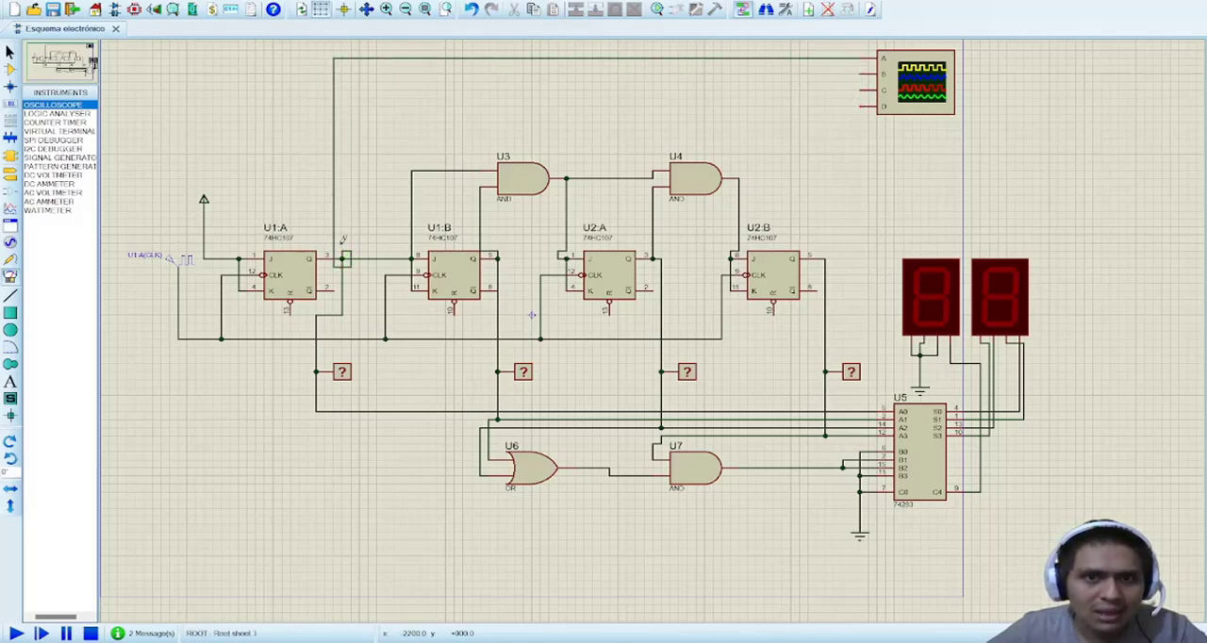
left_click(344, 256)
left_click(861, 72)
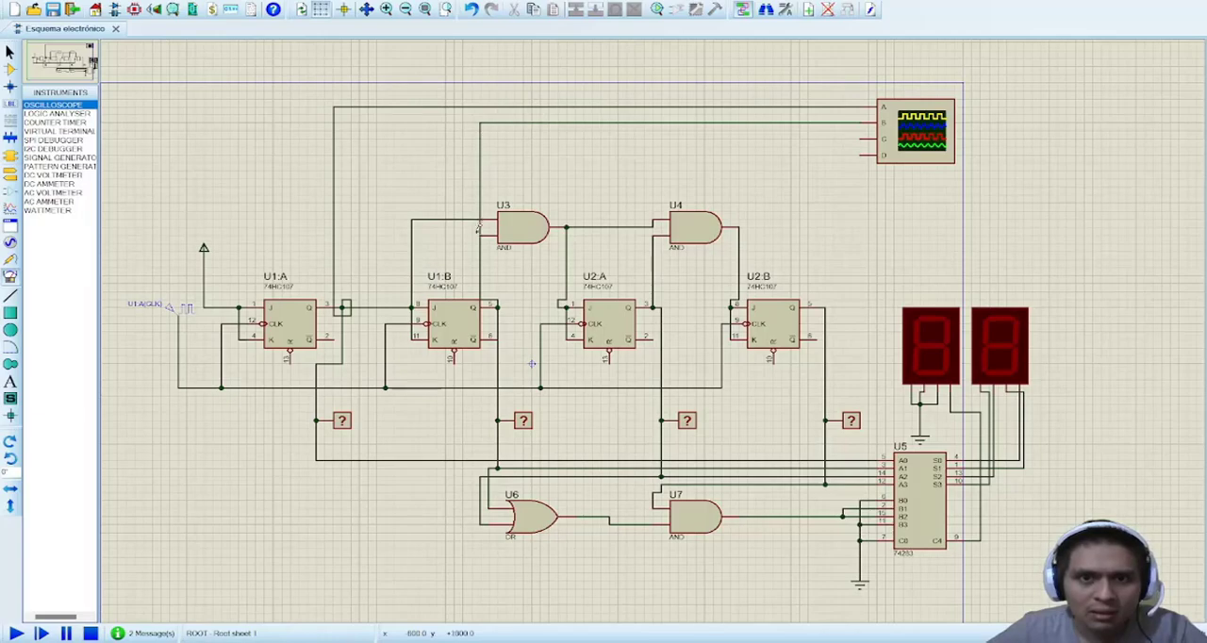
left_click(498, 304)
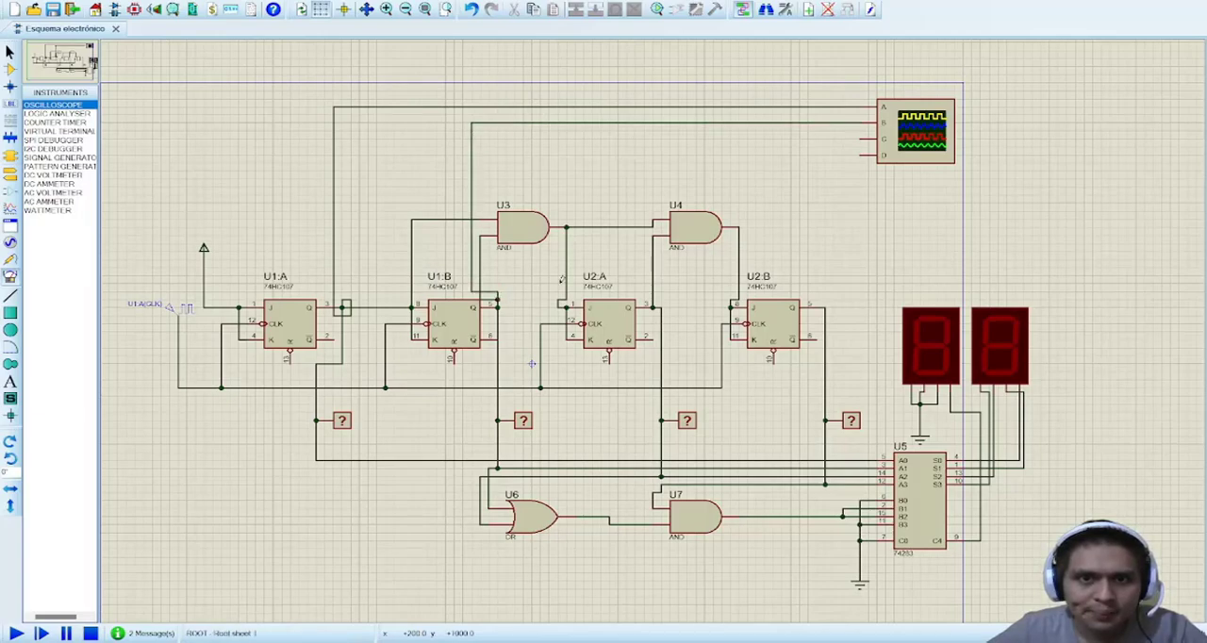
Step: Wire the oscilloscope's channels C and D to the Q outputs of U2:A and U2:B
left_click(864, 138)
left_click(656, 308)
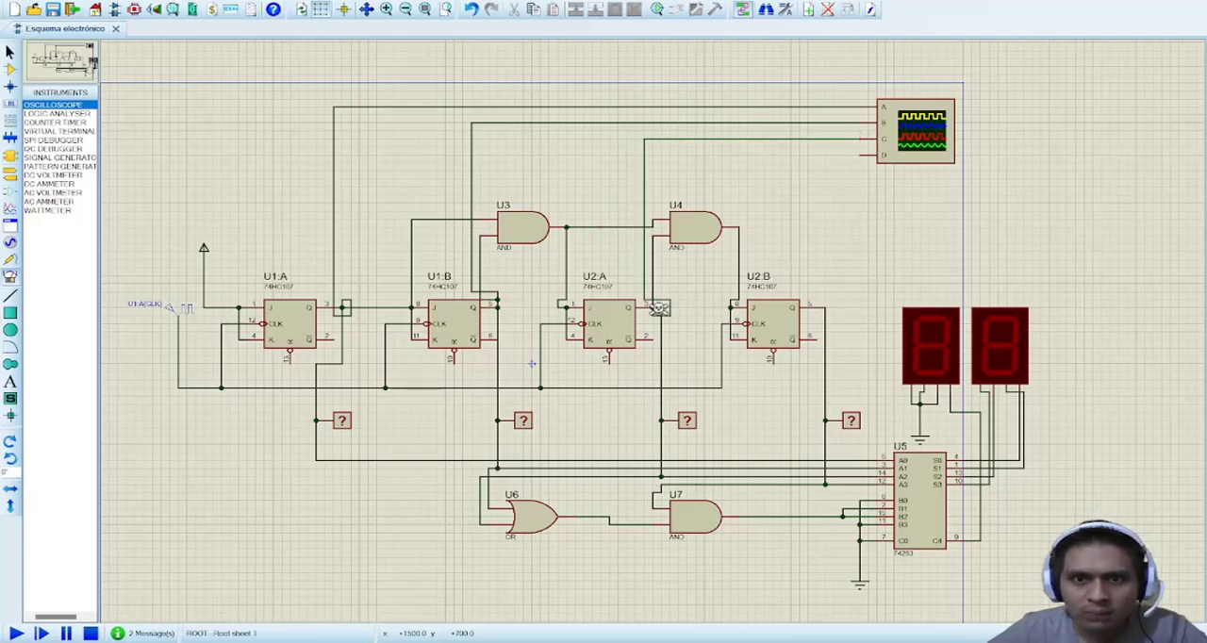
left_click(865, 154)
left_click(818, 308)
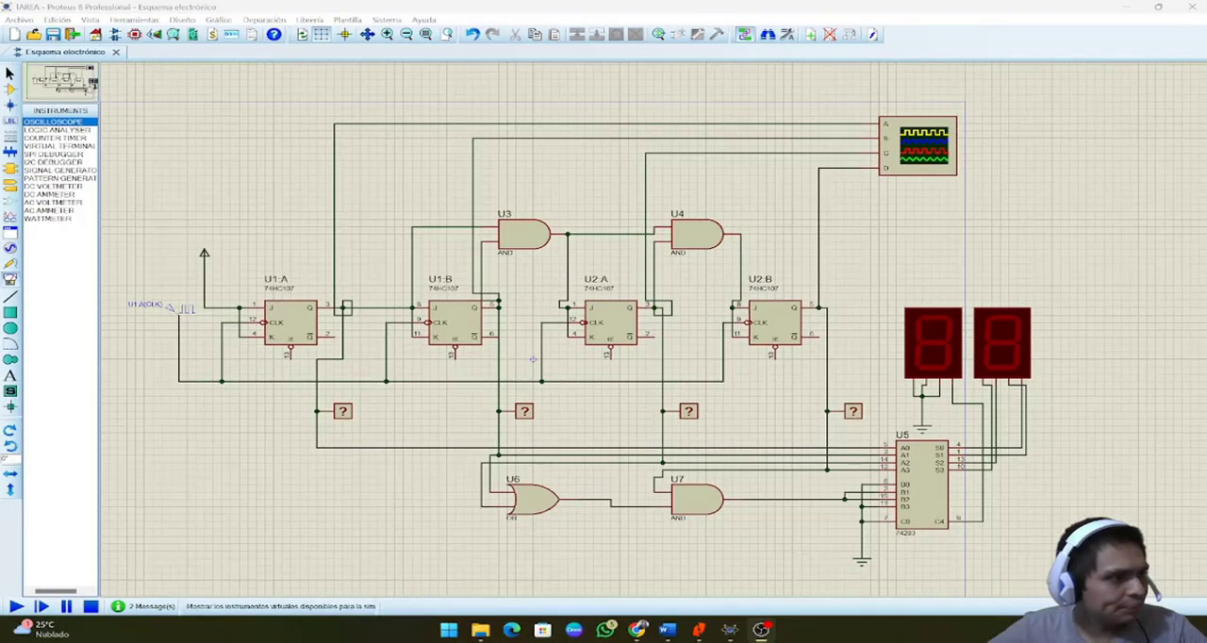
Step: Run the simulation and set the oscilloscope's horizontal time base to 0.2
left_click(17, 605)
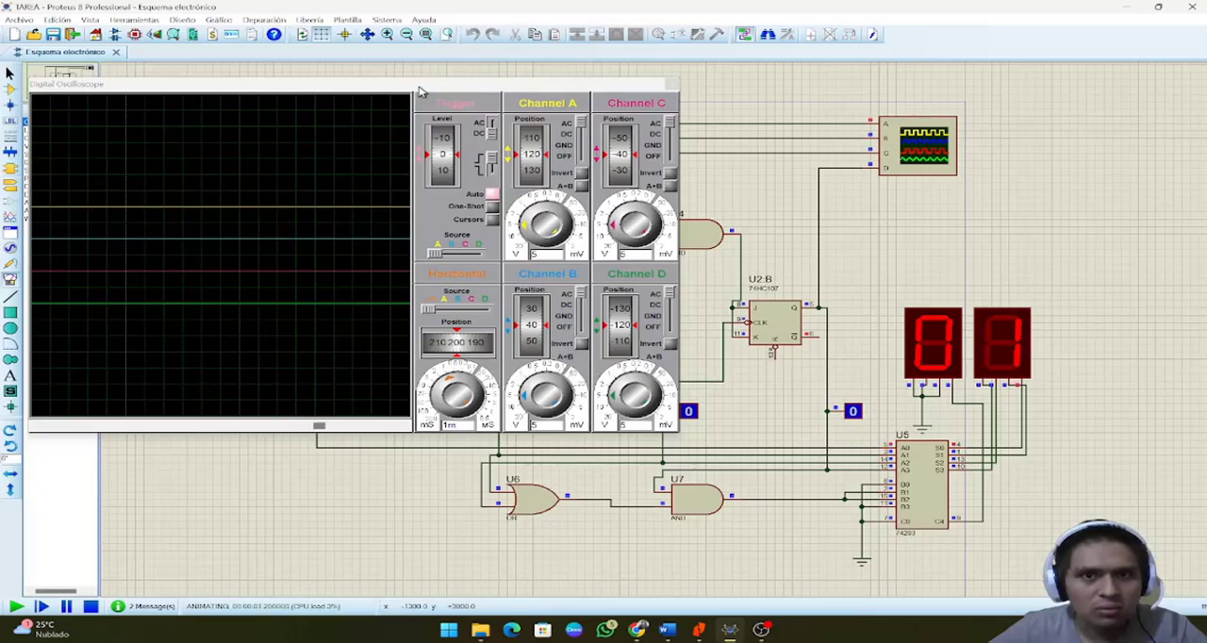
left_click_drag(421, 92, 771, 127)
scroll(593, 318, "down", 7)
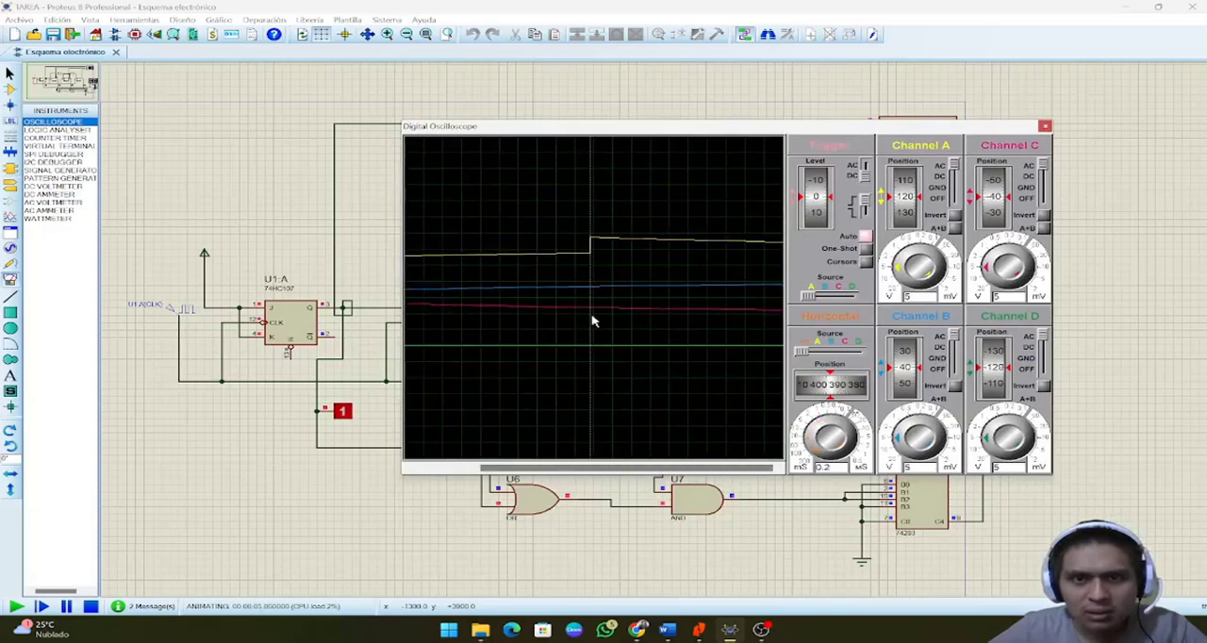
Step: Compare the four oscilloscope traces with the logic probes and seven-segment displays, moving the scope window to uncover them, and stop the simulation
left_click_drag(695, 123, 642, 146)
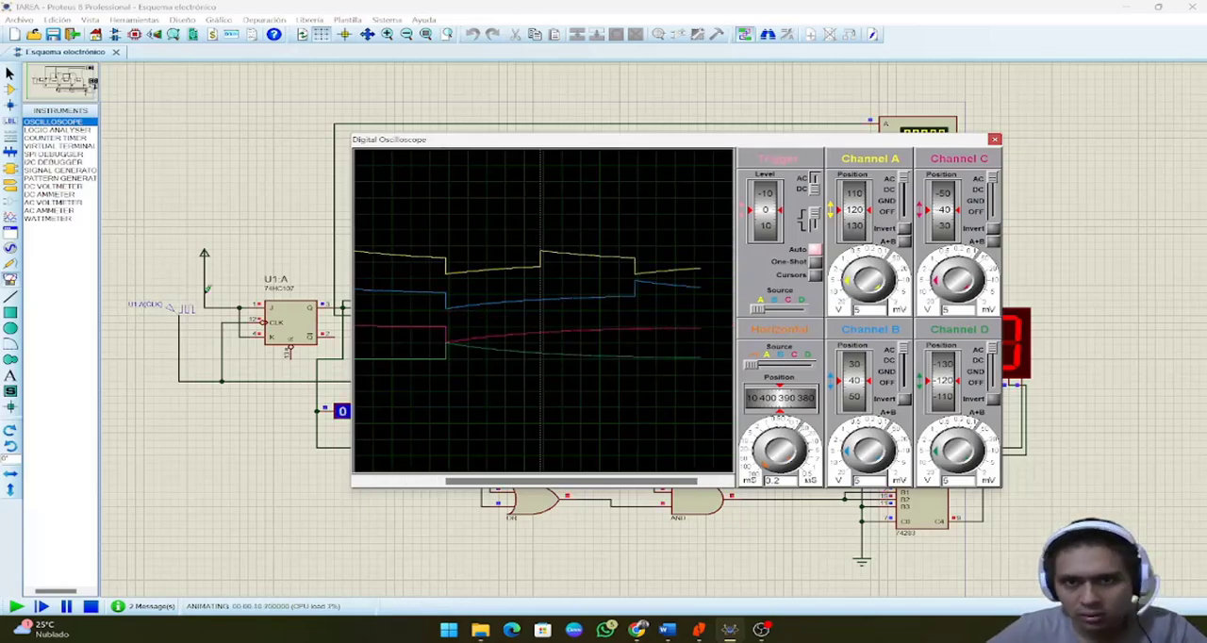
left_click_drag(877, 141, 815, 139)
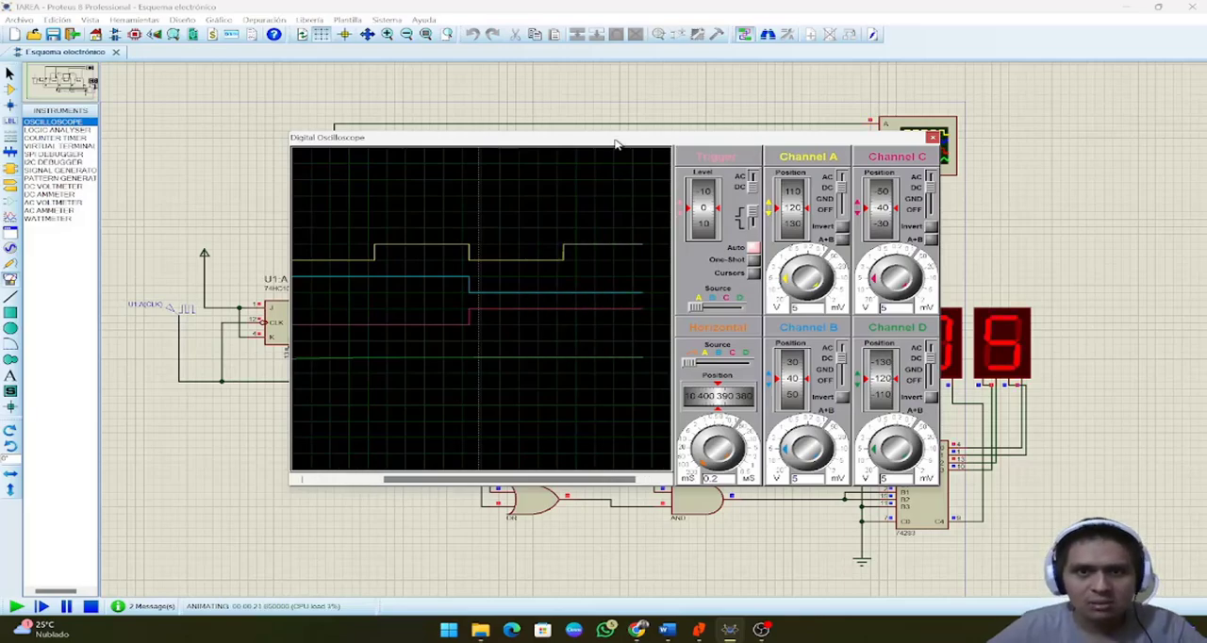
left_click_drag(617, 142, 911, 231)
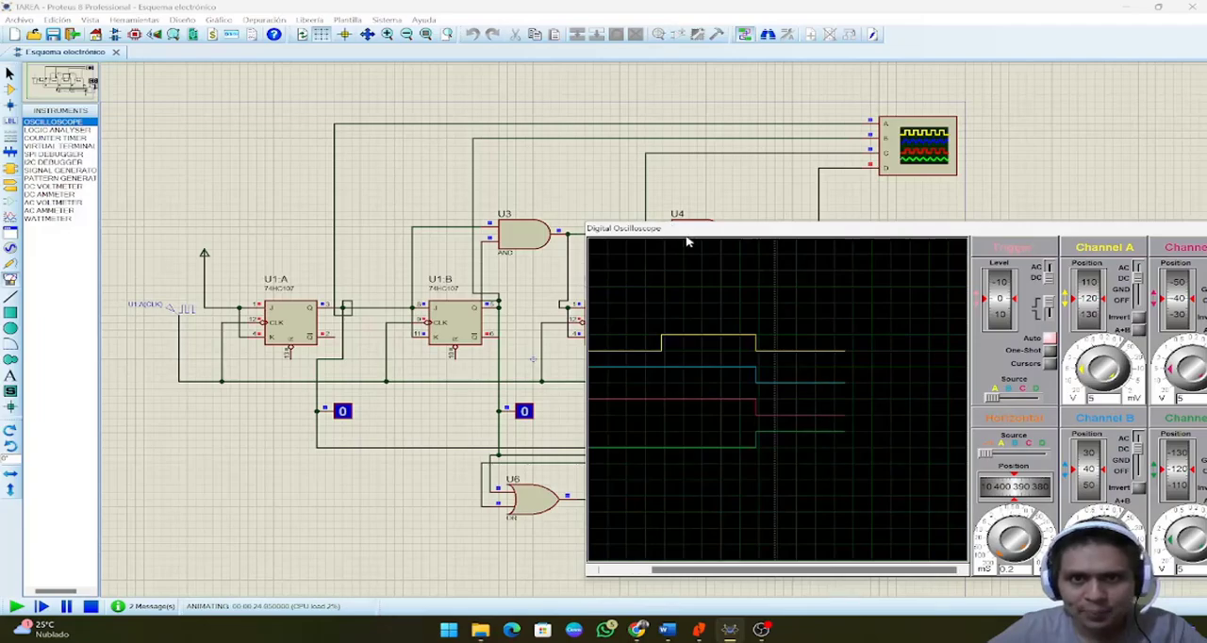
left_click_drag(688, 235, 676, 213)
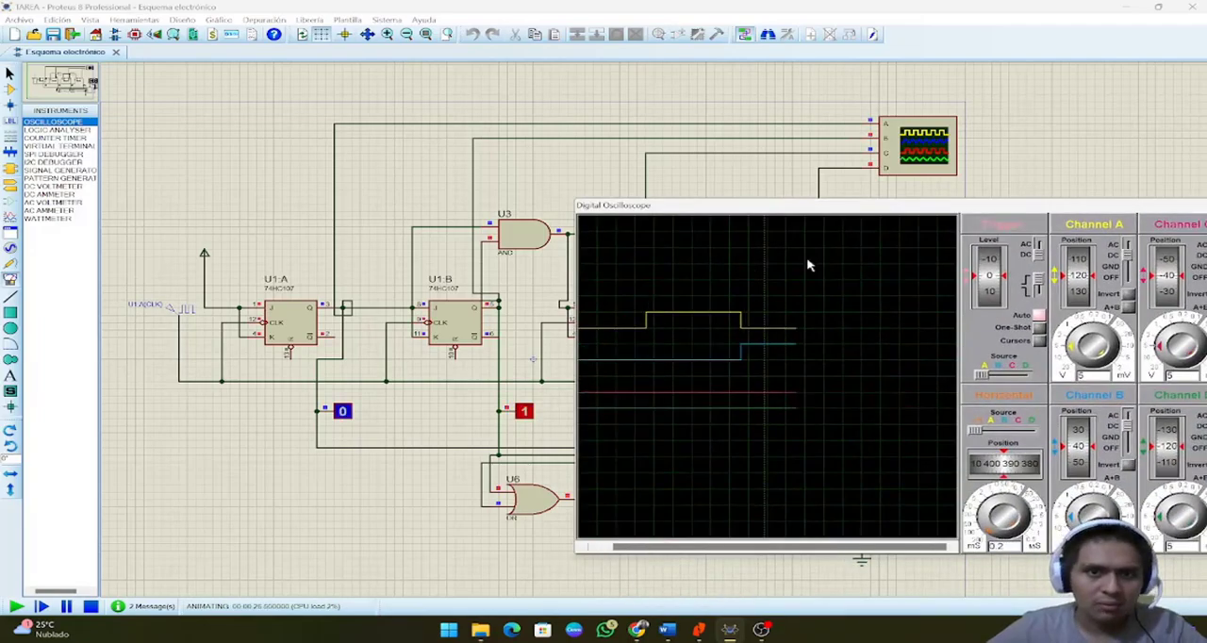
left_click_drag(782, 205, 644, 223)
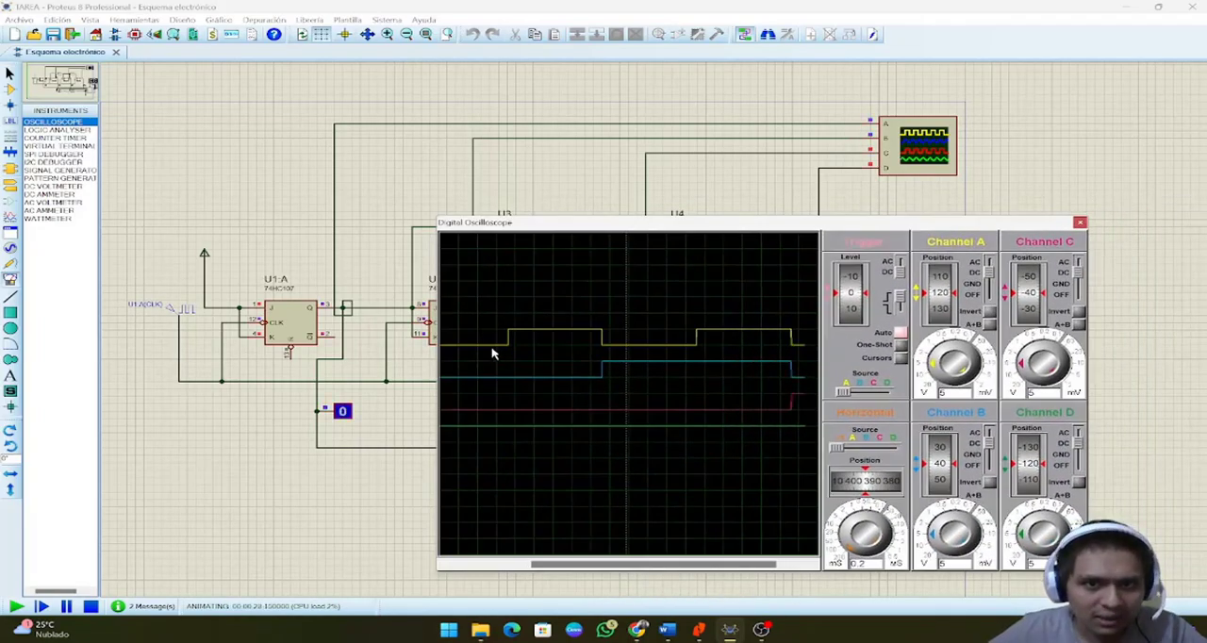
left_click(351, 420)
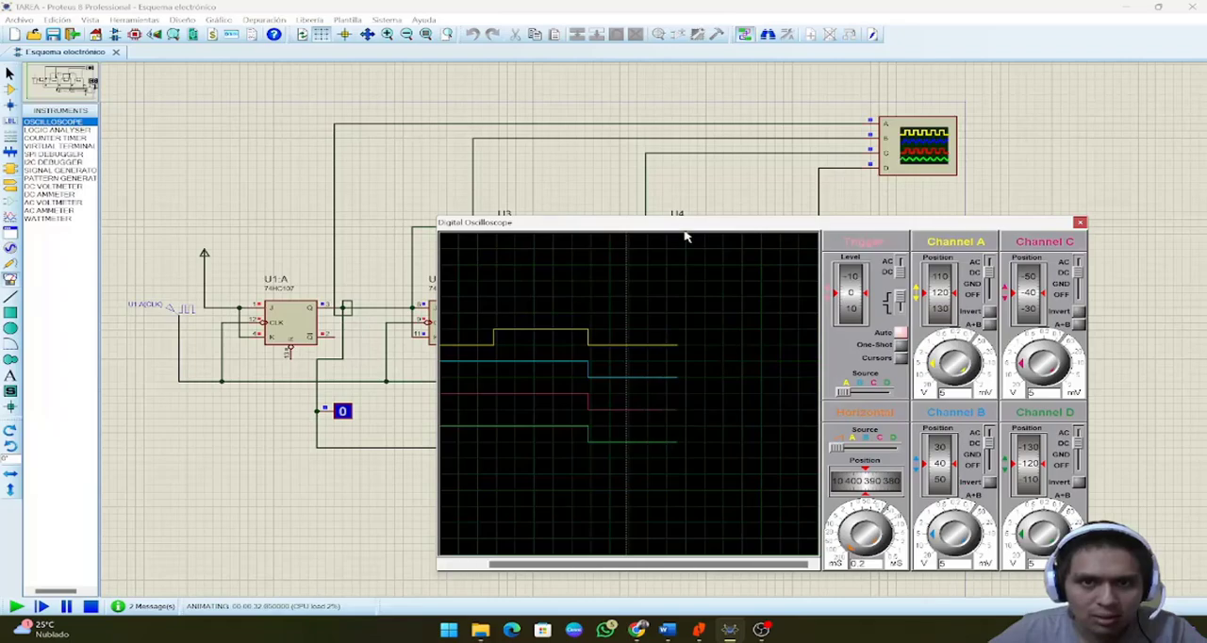
left_click_drag(685, 227, 852, 219)
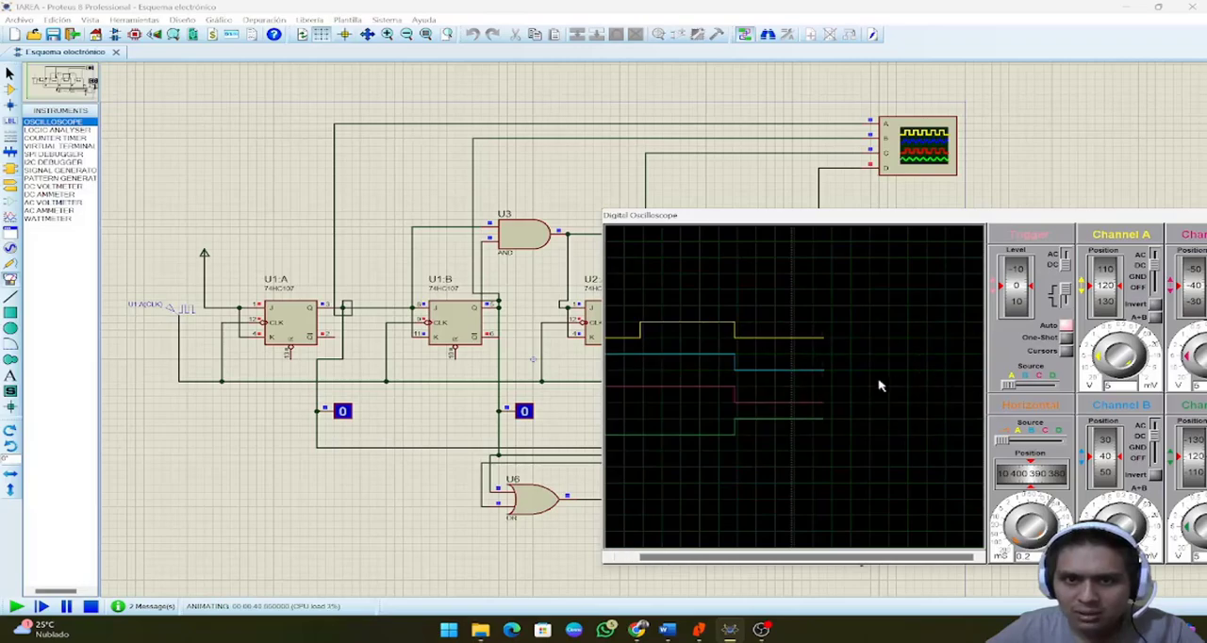
left_click_drag(846, 218, 1007, 217)
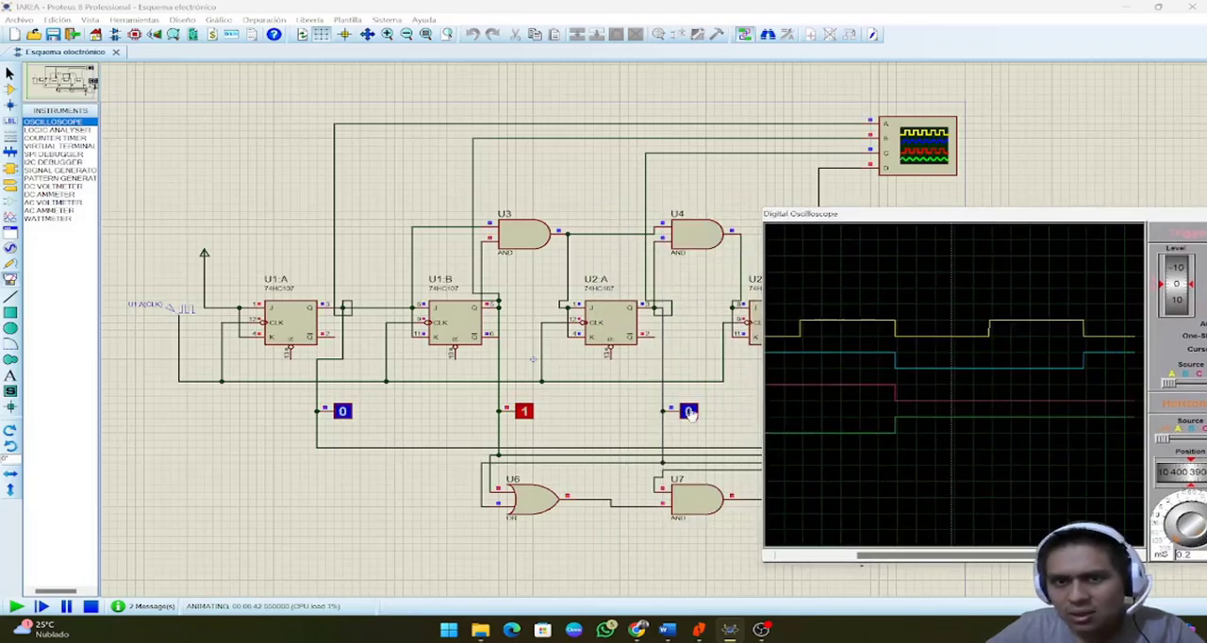
left_click_drag(922, 217, 799, 36)
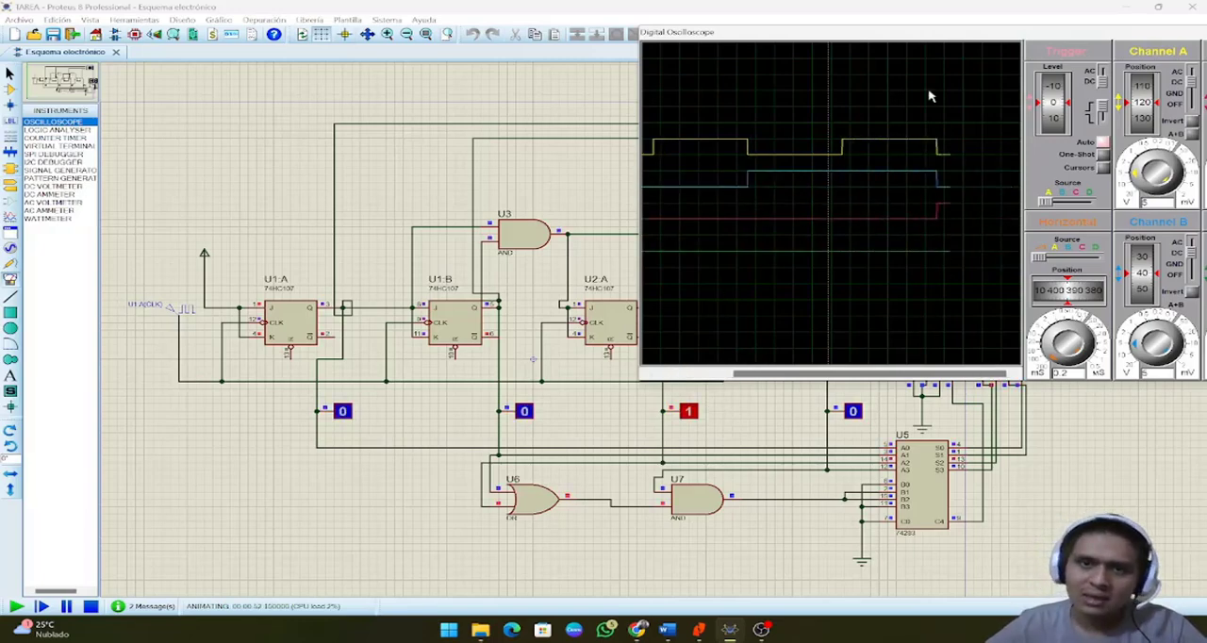
left_click_drag(934, 37, 689, 208)
left_click(90, 607)
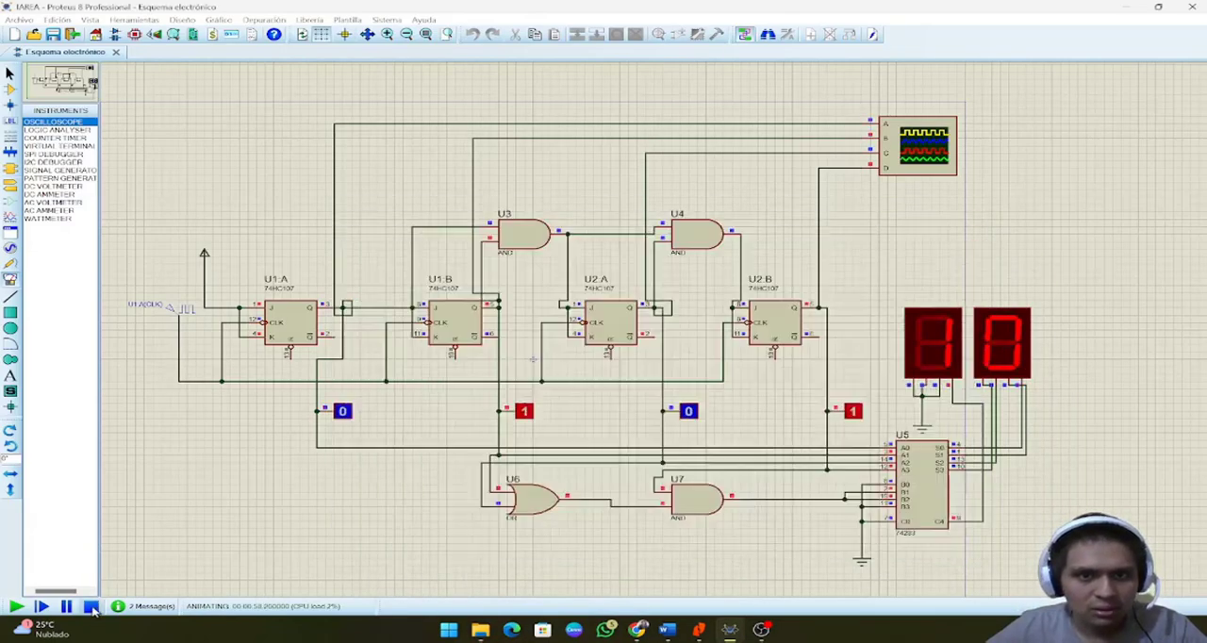
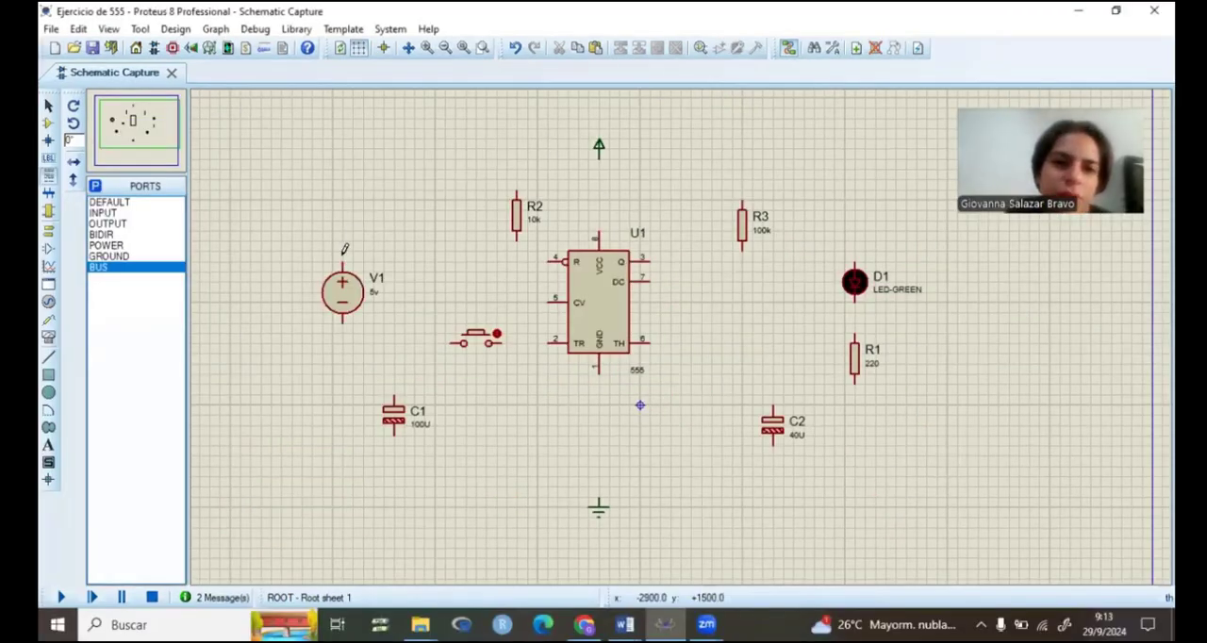
Step: Wire V1's positive terminal to the power terminal and connect U1's VCC pin to the same supply line
left_click(343, 249)
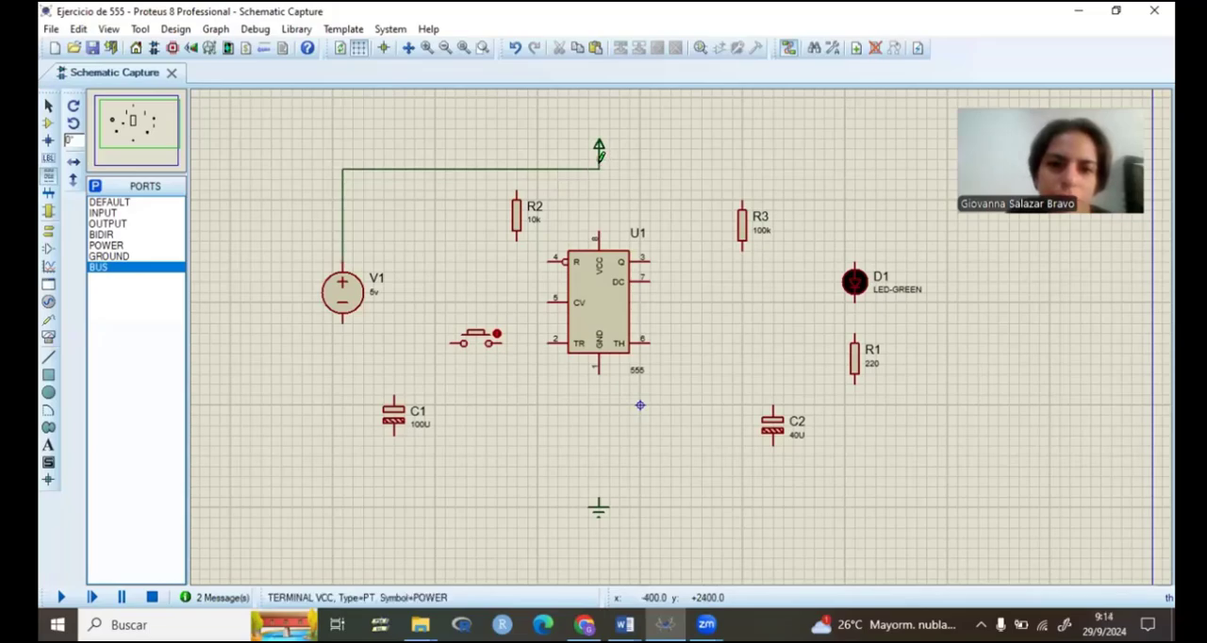
left_click(599, 151)
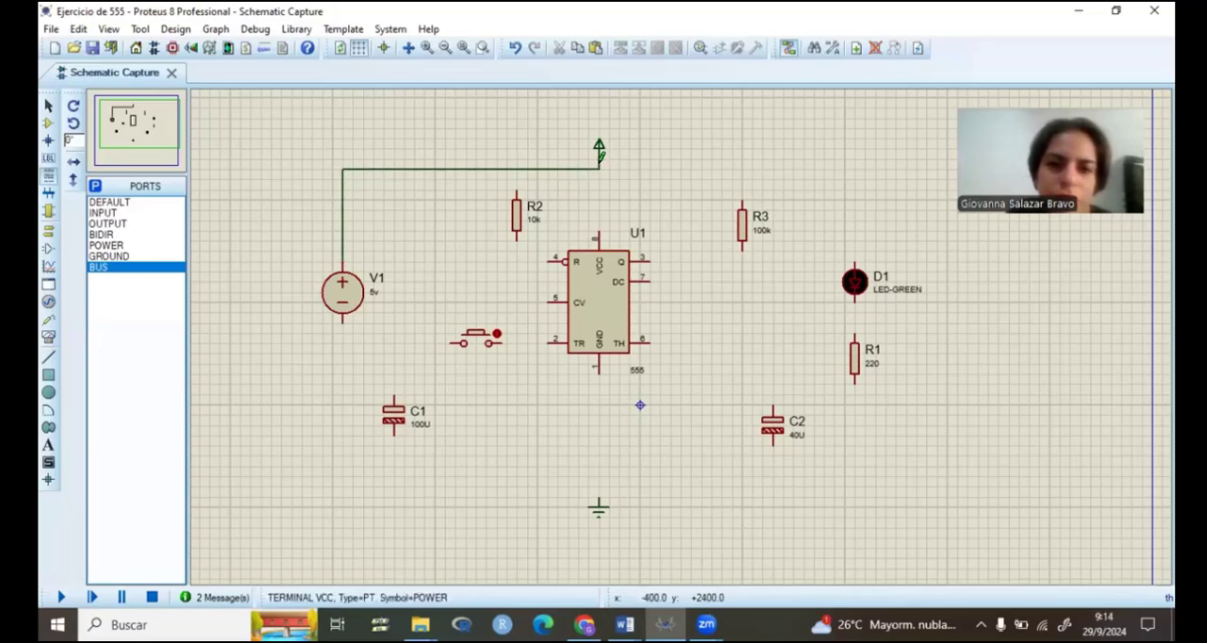
left_click(599, 236)
left_click(763, 116)
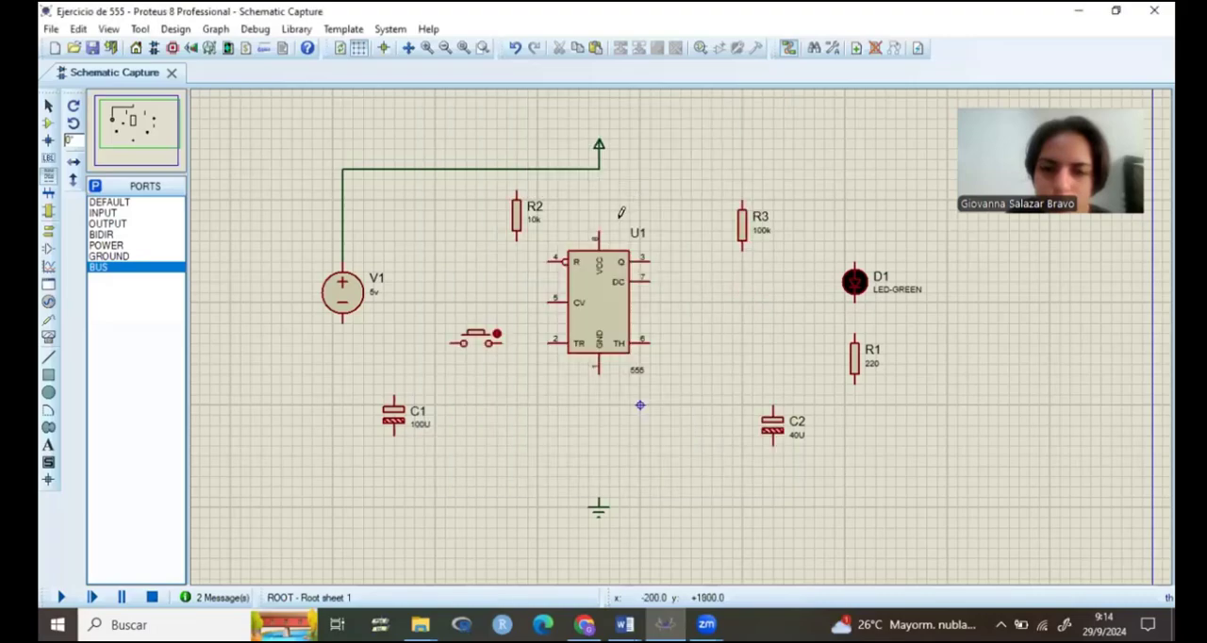
left_click(600, 236)
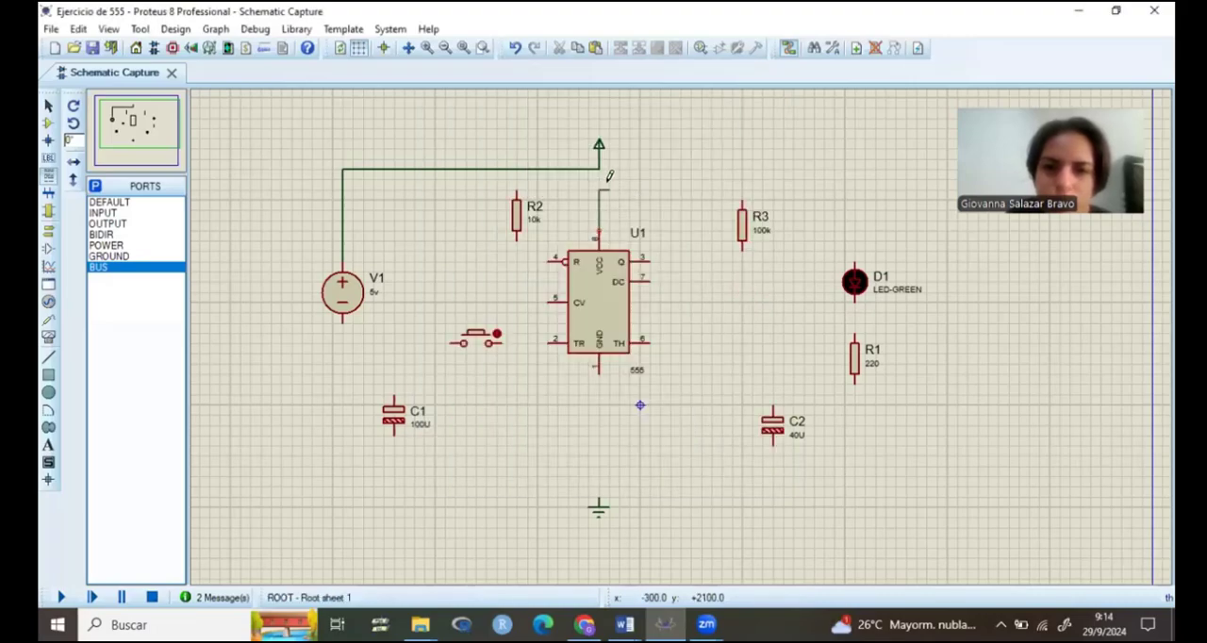
left_click(601, 157)
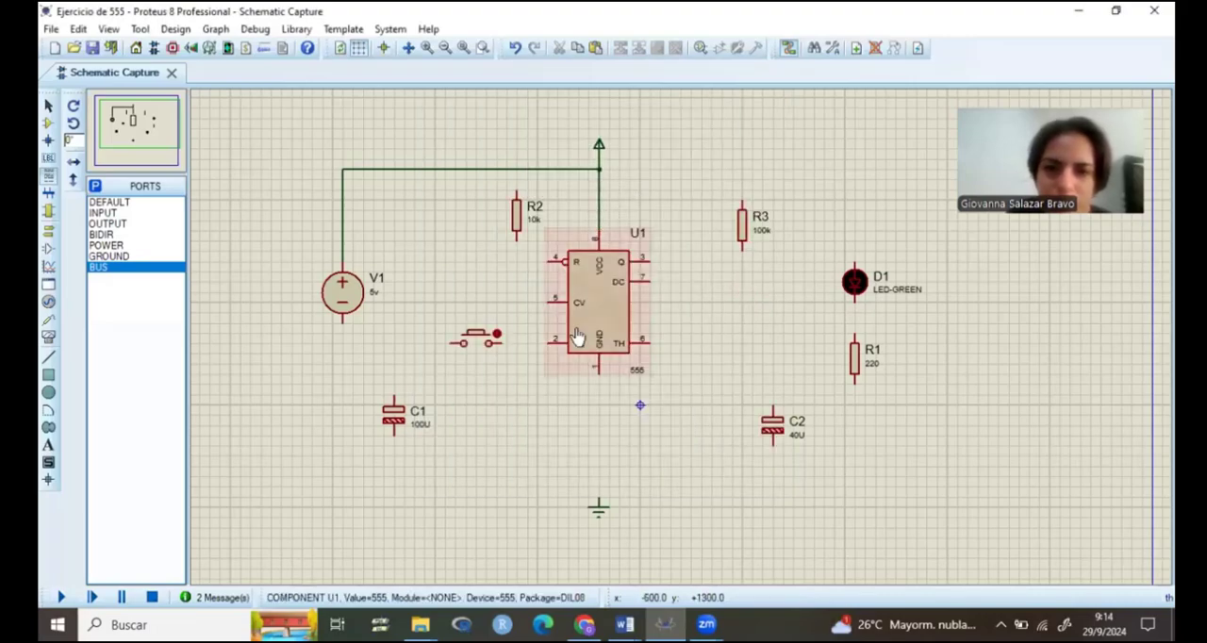
Step: Wire V1's negative terminal to the ground terminal and connect U1's GND pin to that ground line
left_click(343, 322)
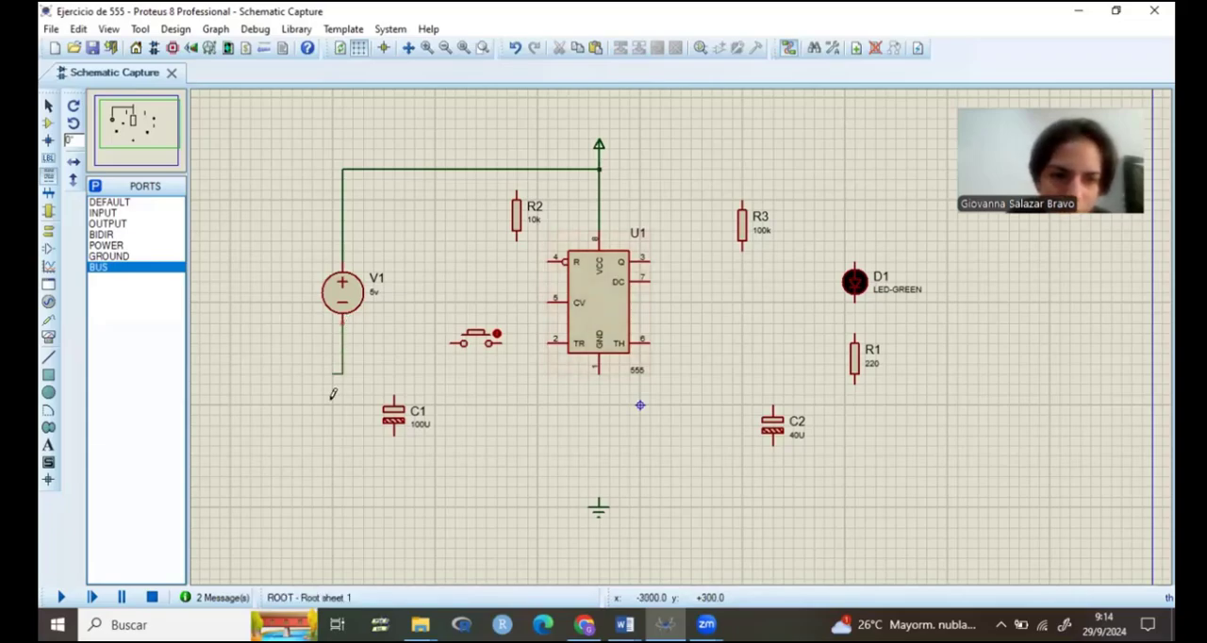
left_click(598, 499)
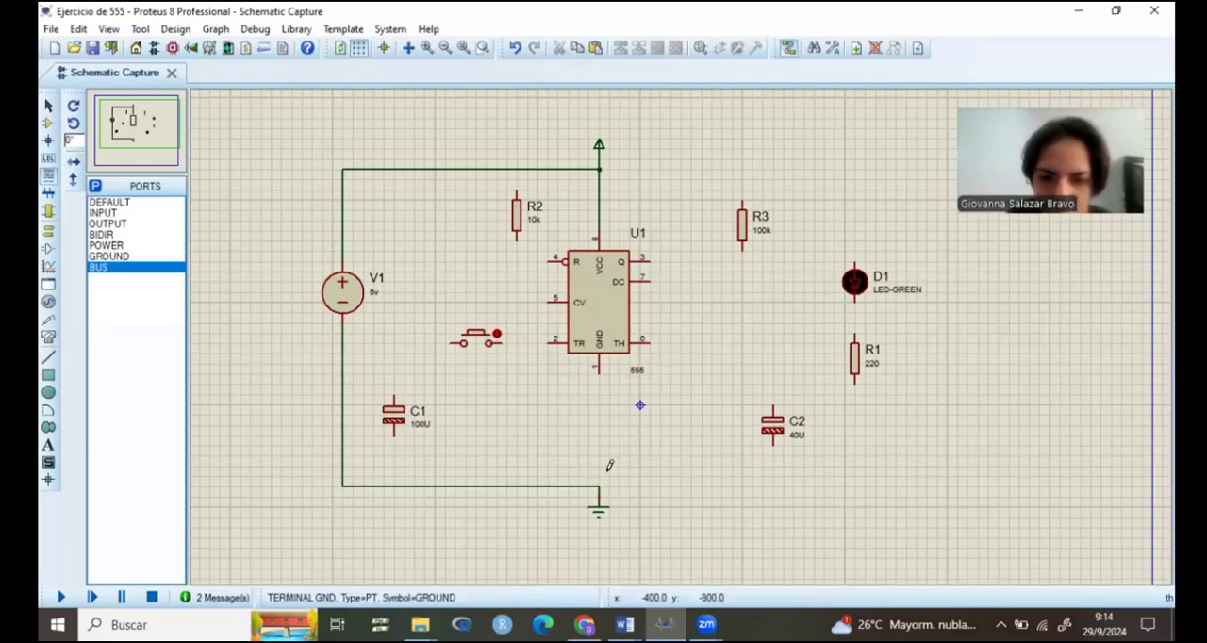
left_click(598, 373)
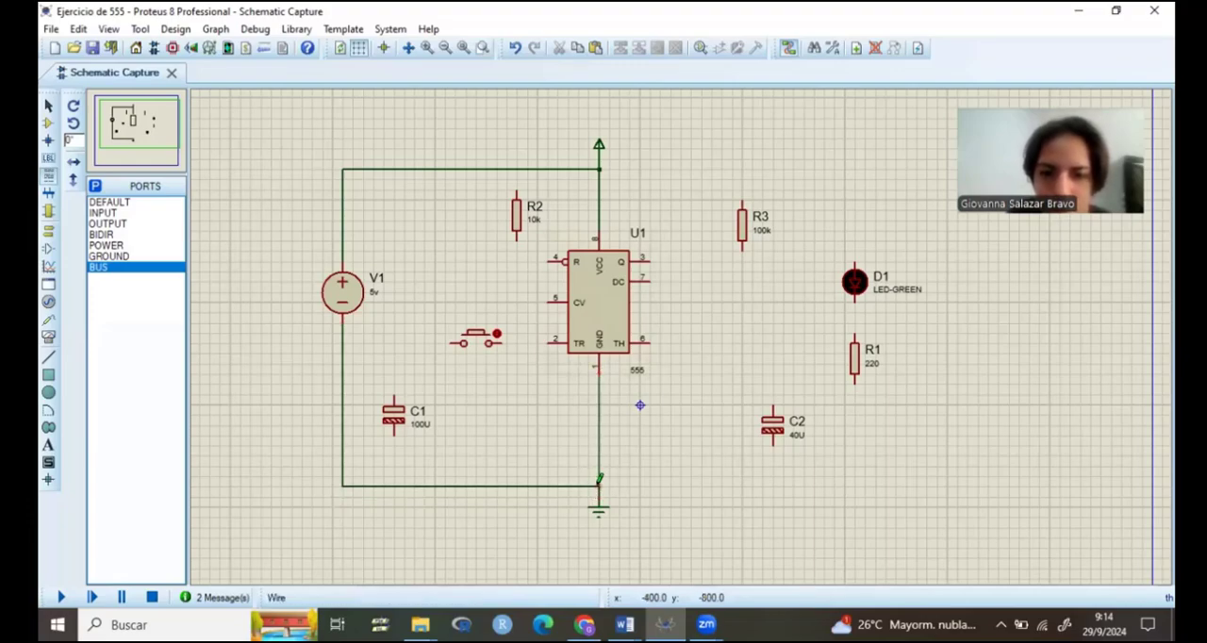
left_click(599, 484)
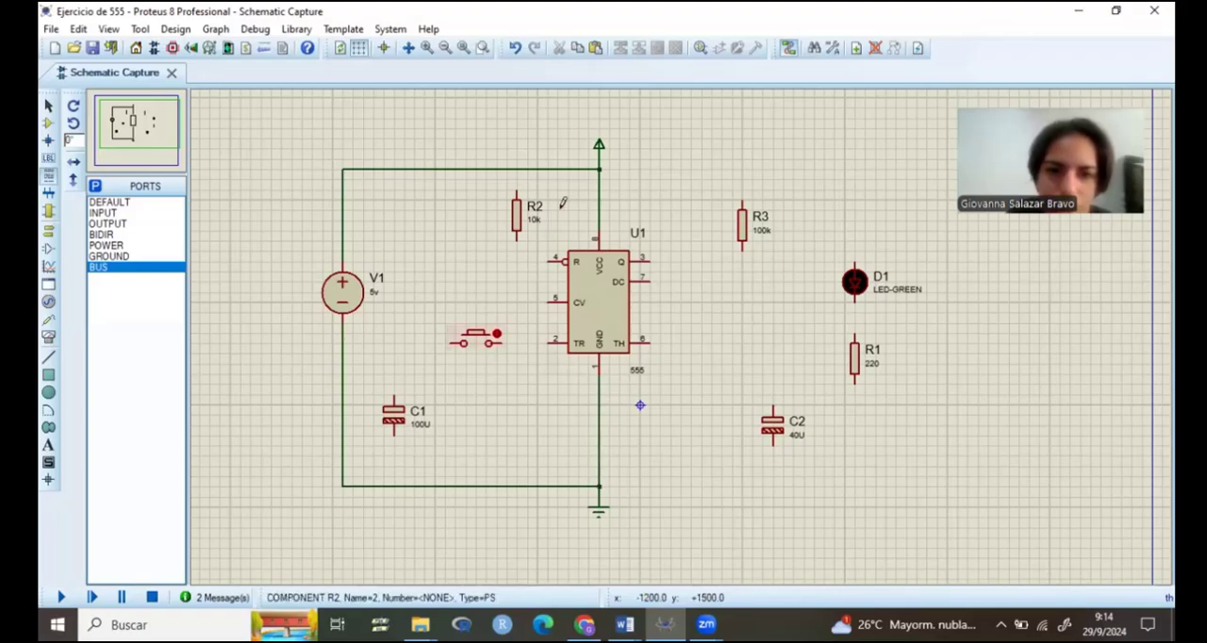
Step: Wire U1's reset pin 4 to the vertical VCC wire above the 555
left_click(548, 260)
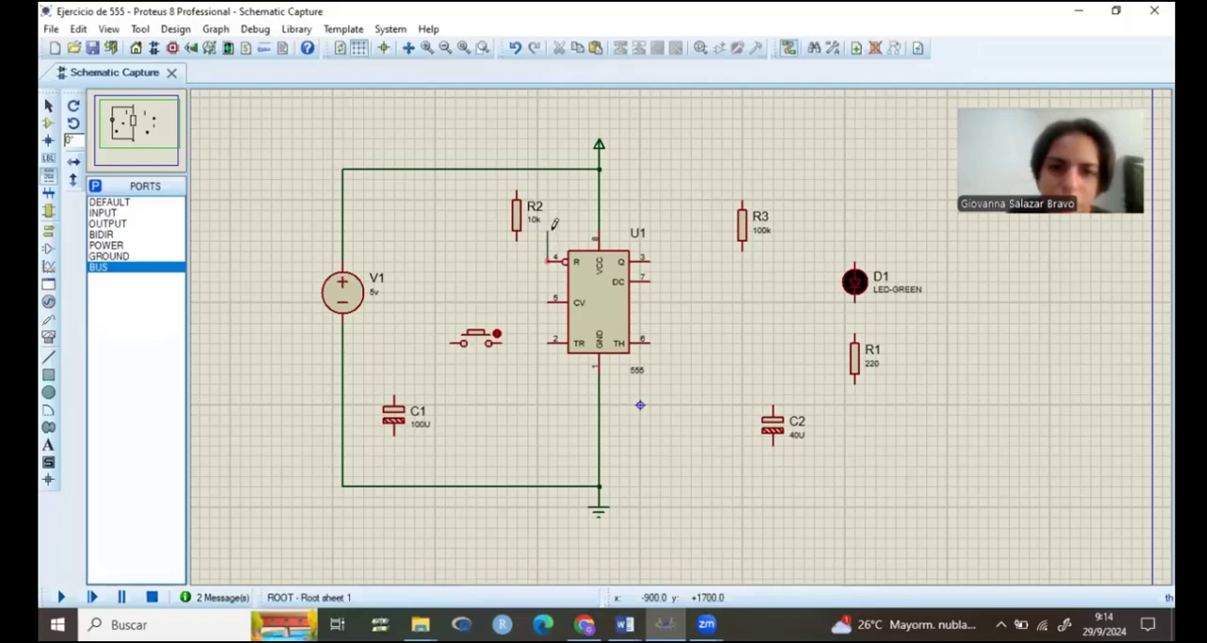
left_click(599, 229)
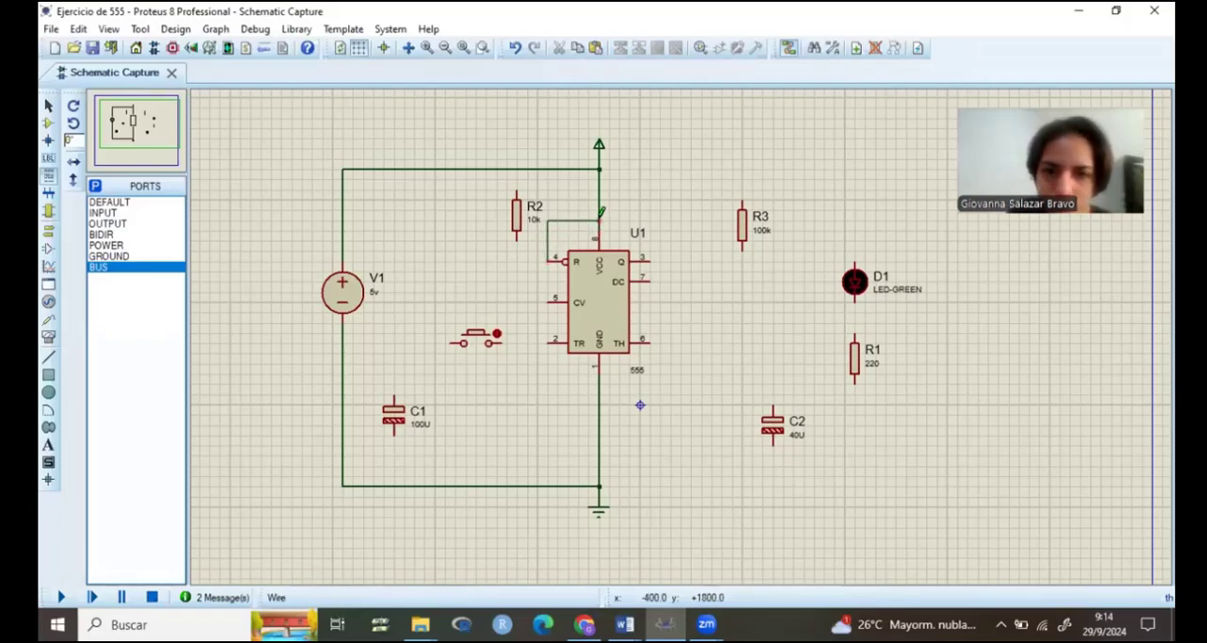
left_click(599, 219)
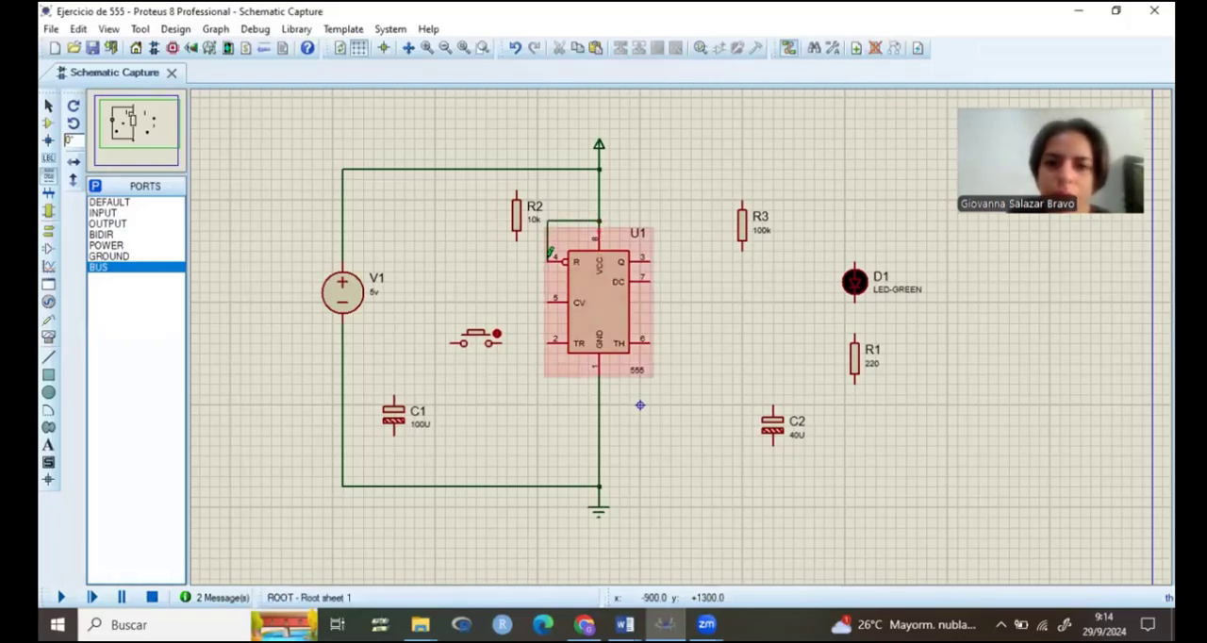
Step: Wire the push button between U1's trigger pin 2 and the ground line
left_click(507, 340)
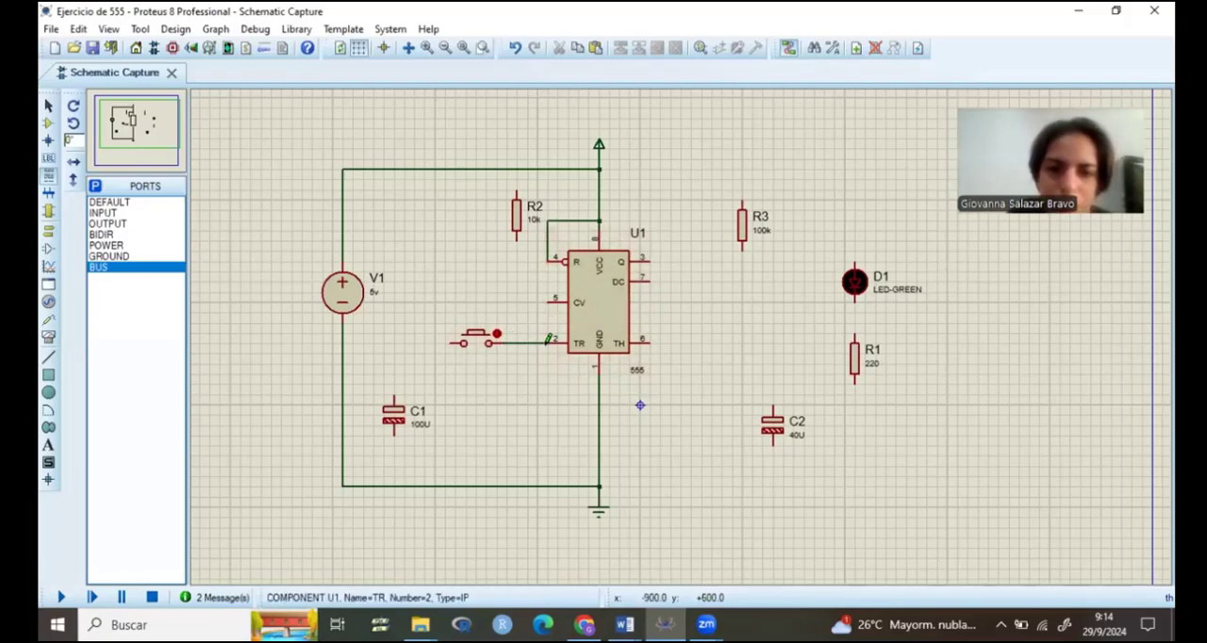
left_click(548, 340)
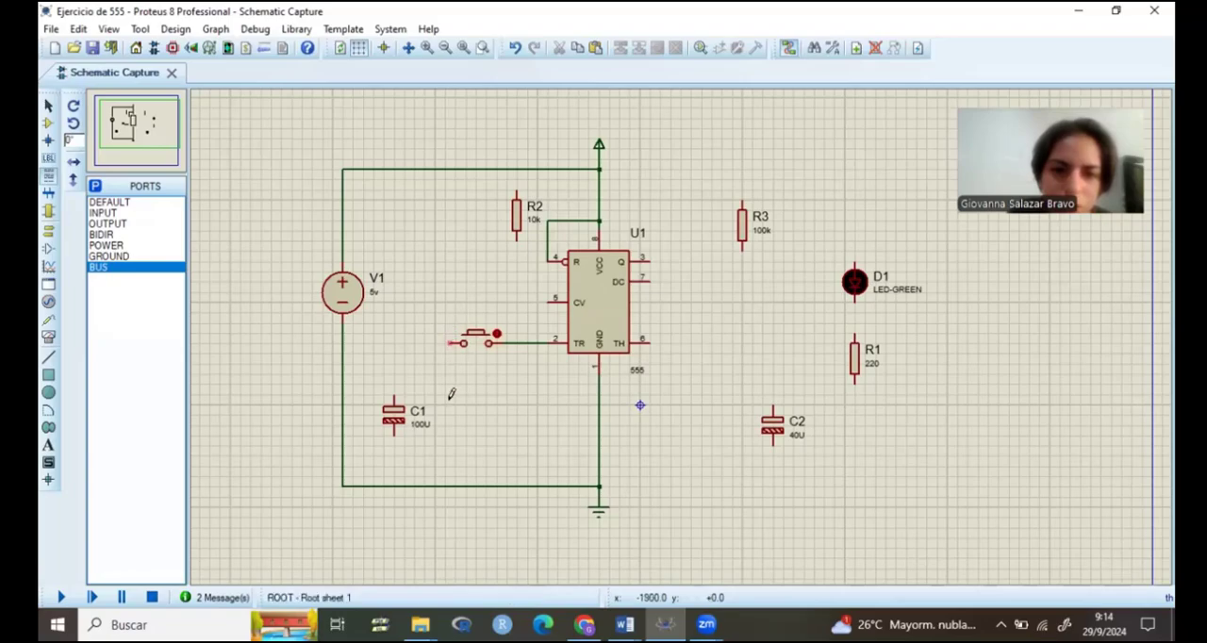
left_click(453, 341)
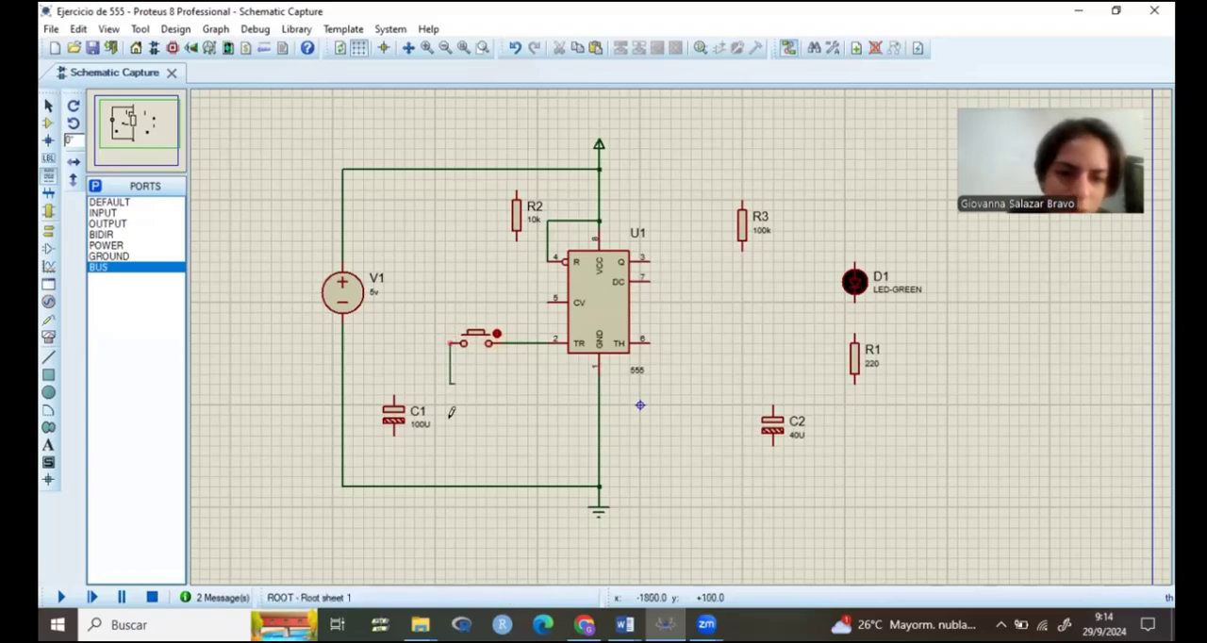
left_click(446, 484)
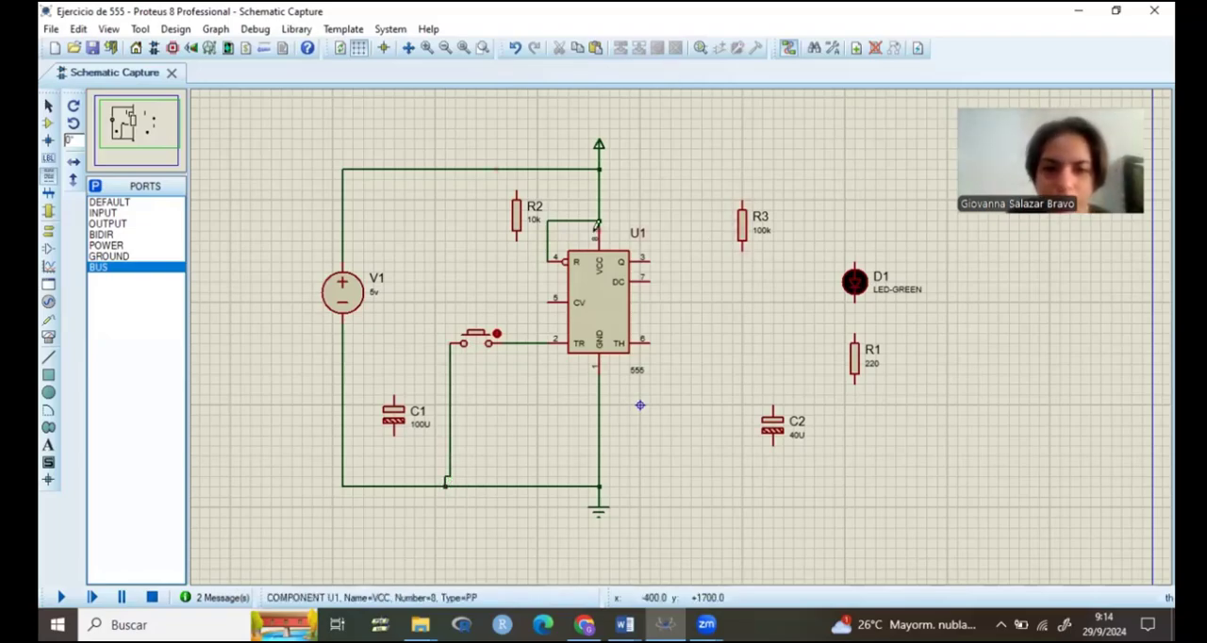
Step: Connect resistor R2 between the supply line and the wire joining the push button to the trigger pin
left_click(517, 169)
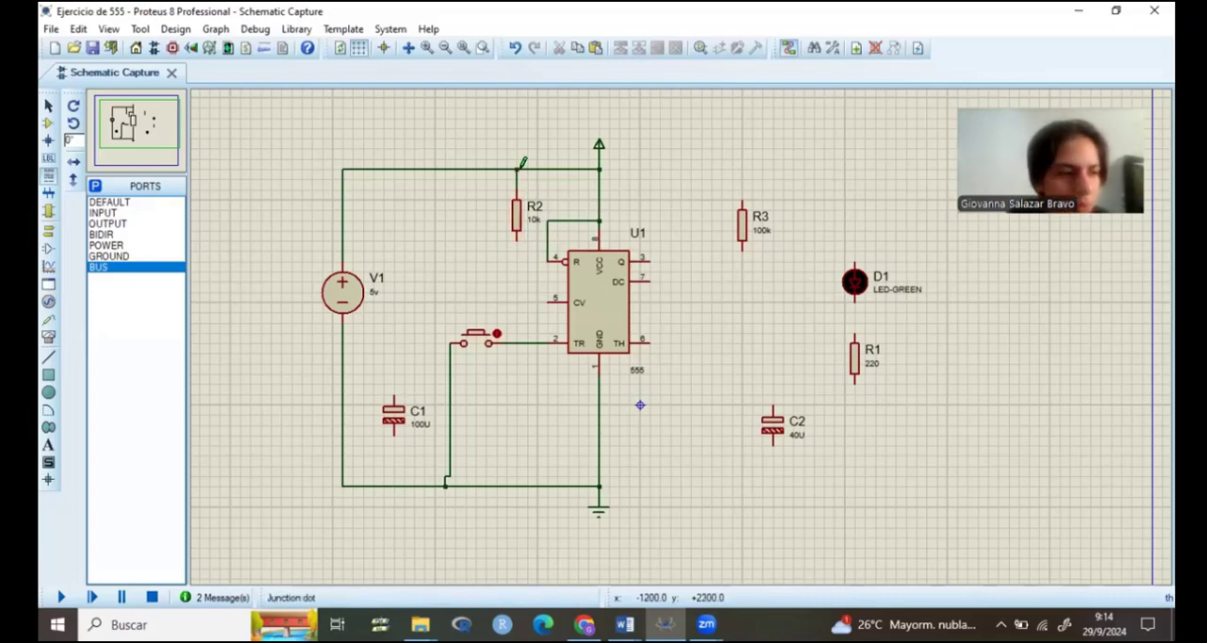
left_click(518, 241)
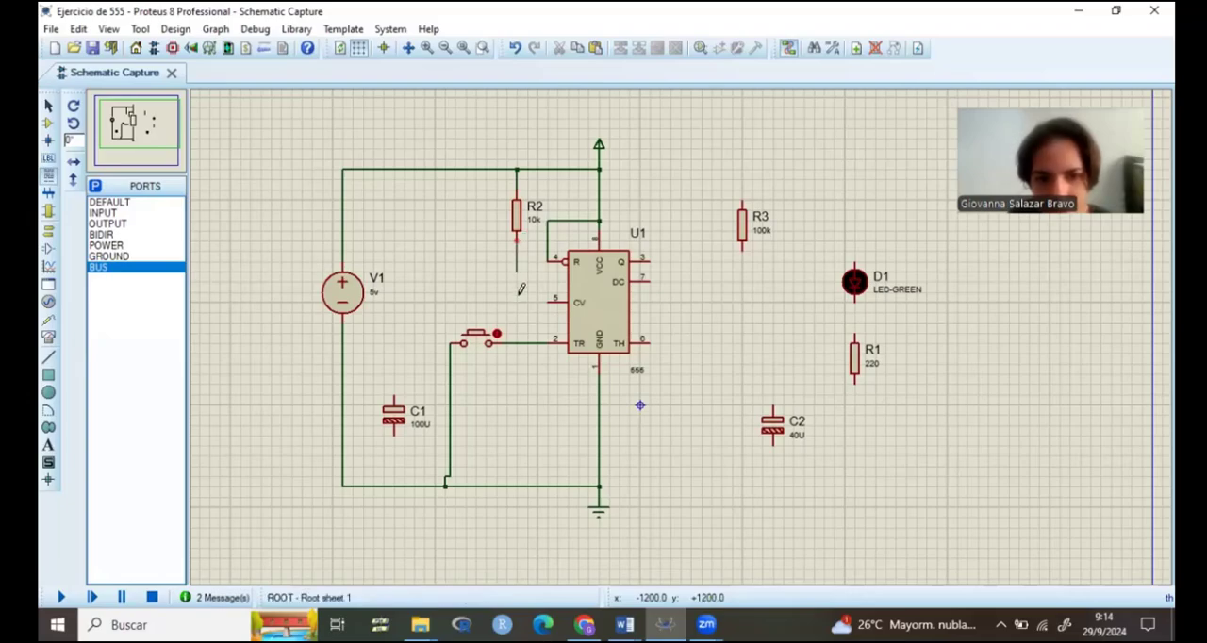
left_click(516, 342)
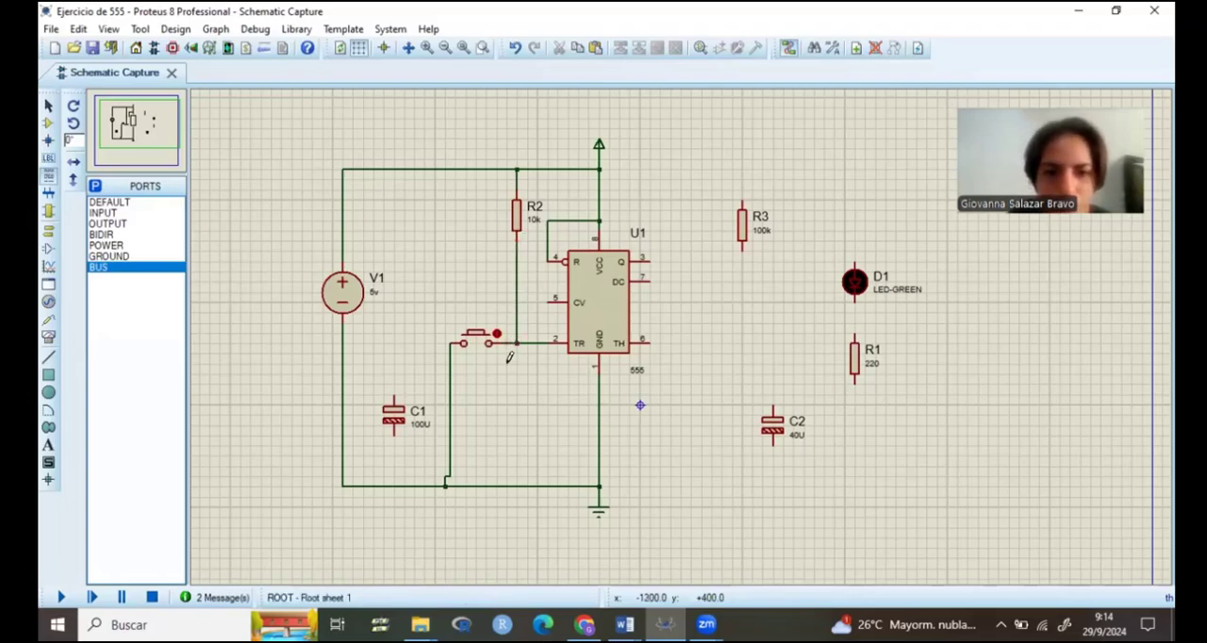
Step: Wire capacitor C1 between U1's CV pin 5 and the ground line
left_click(395, 394)
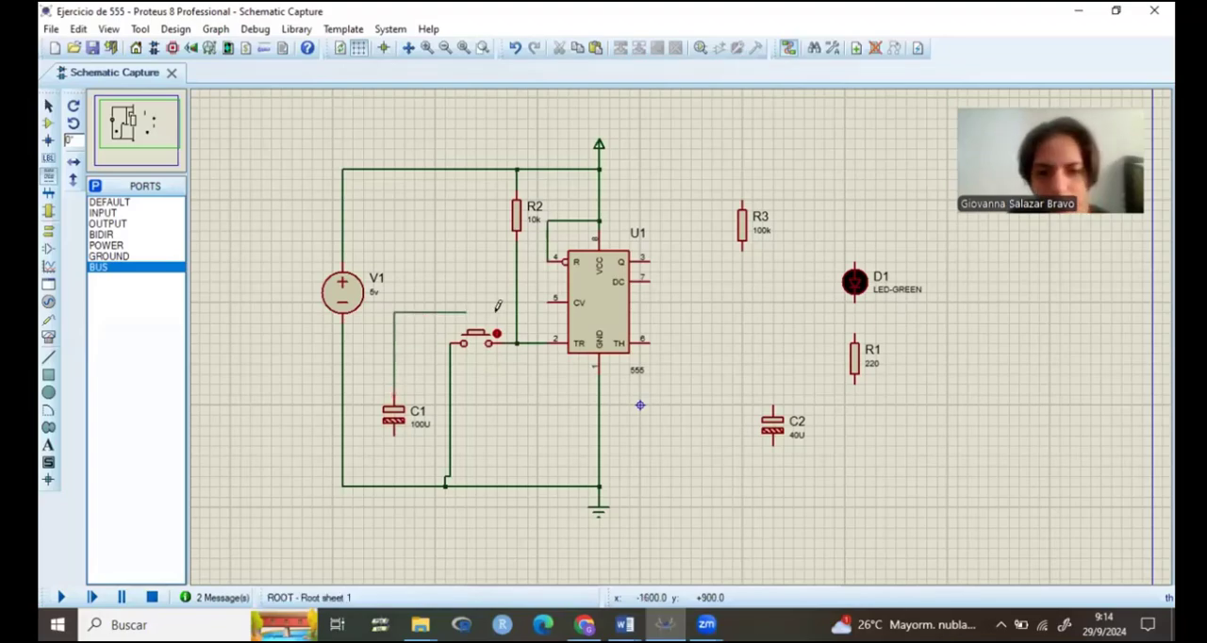
left_click(551, 302)
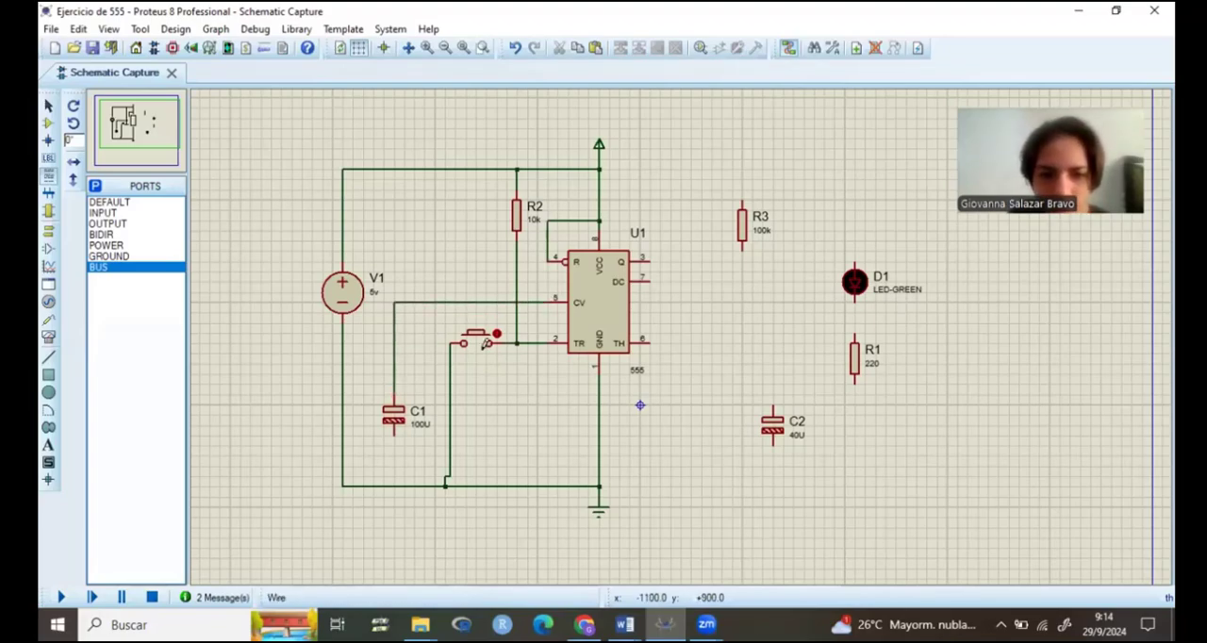
left_click(394, 433)
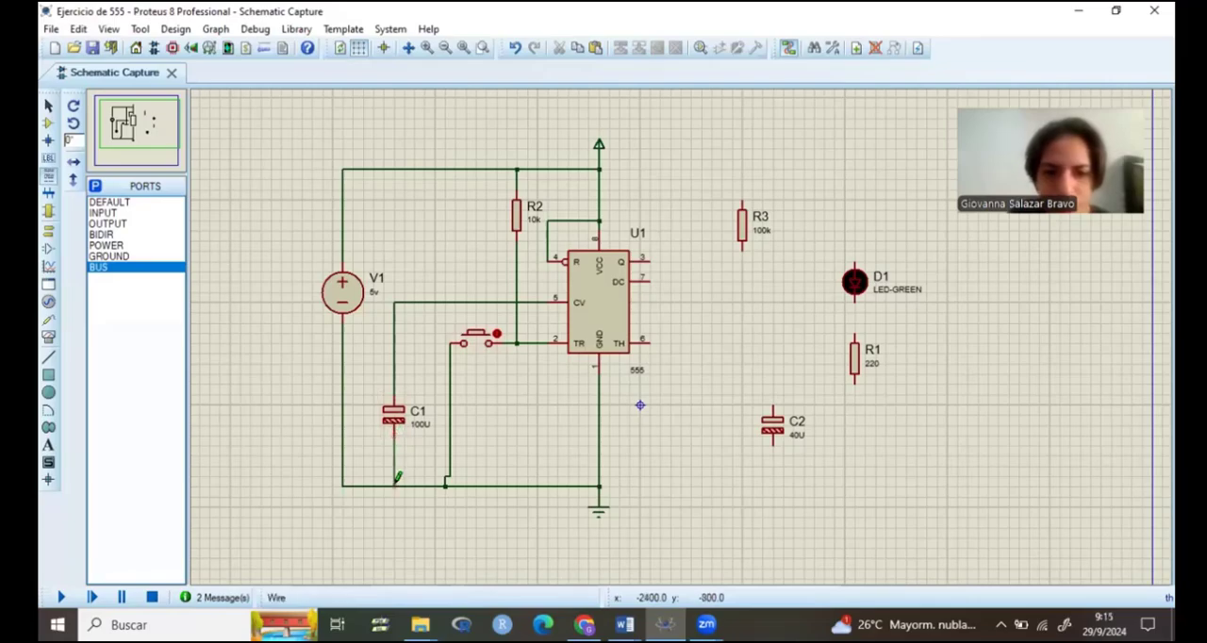
left_click(395, 484)
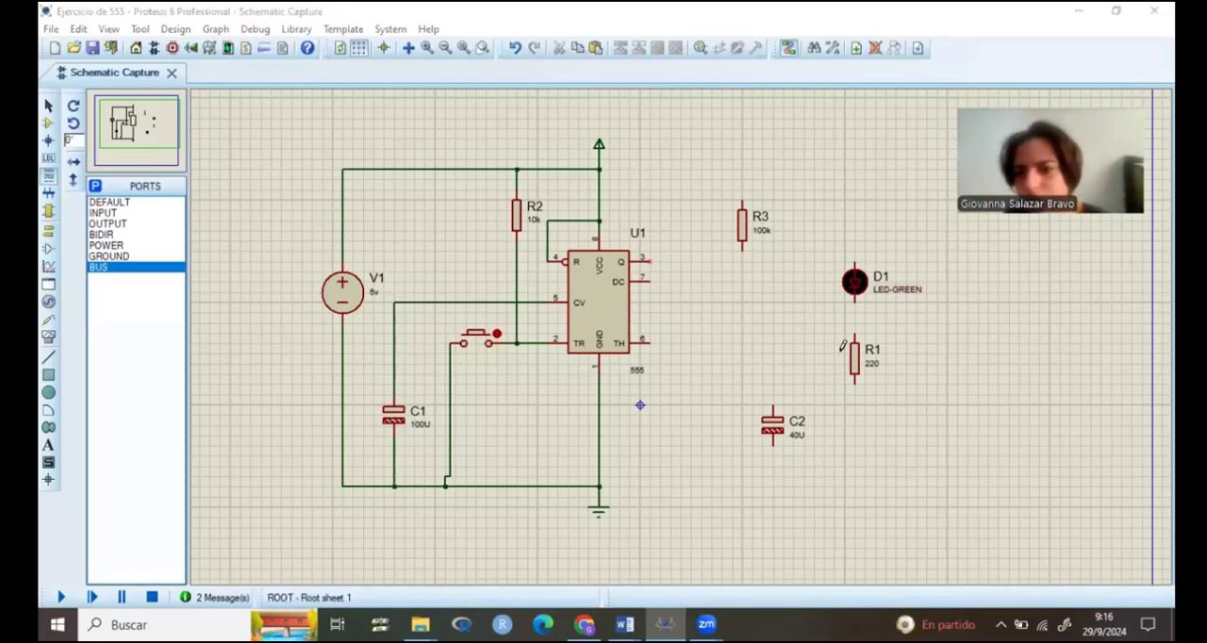
left_click(651, 259)
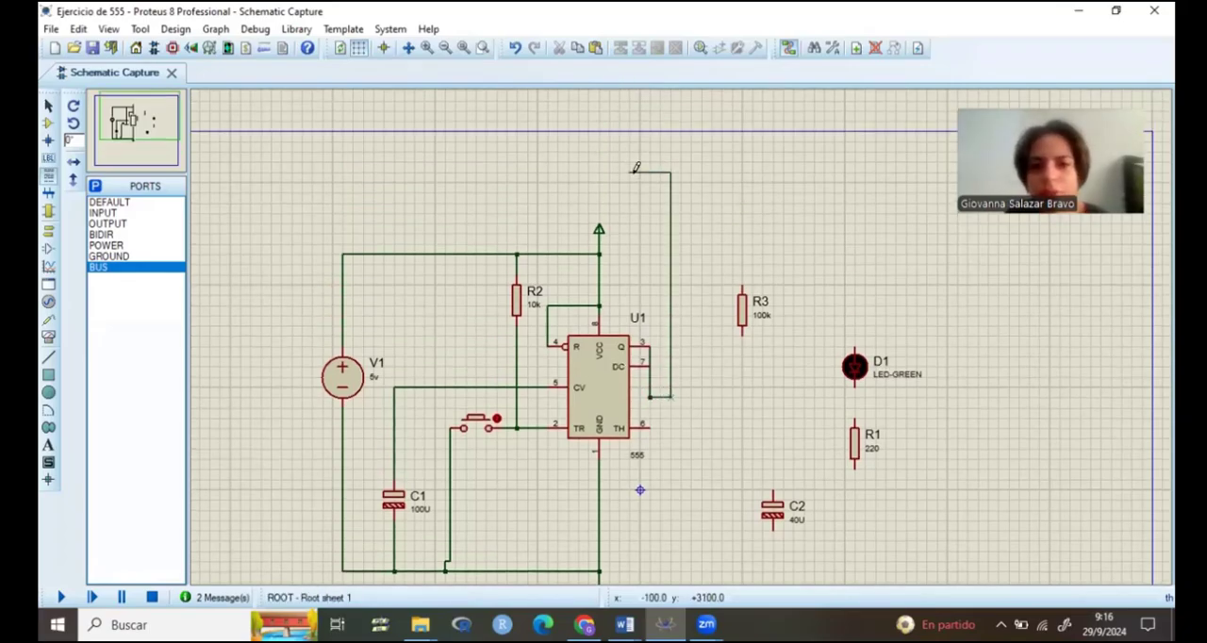
key("Escape")
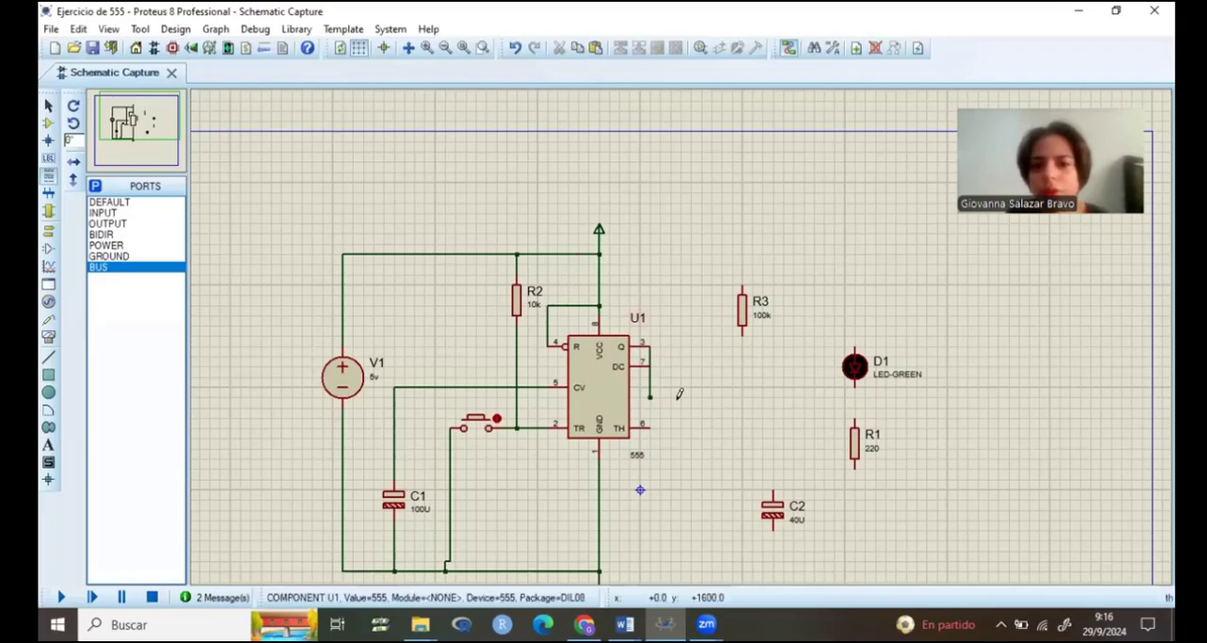
left_click_drag(680, 397, 651, 356)
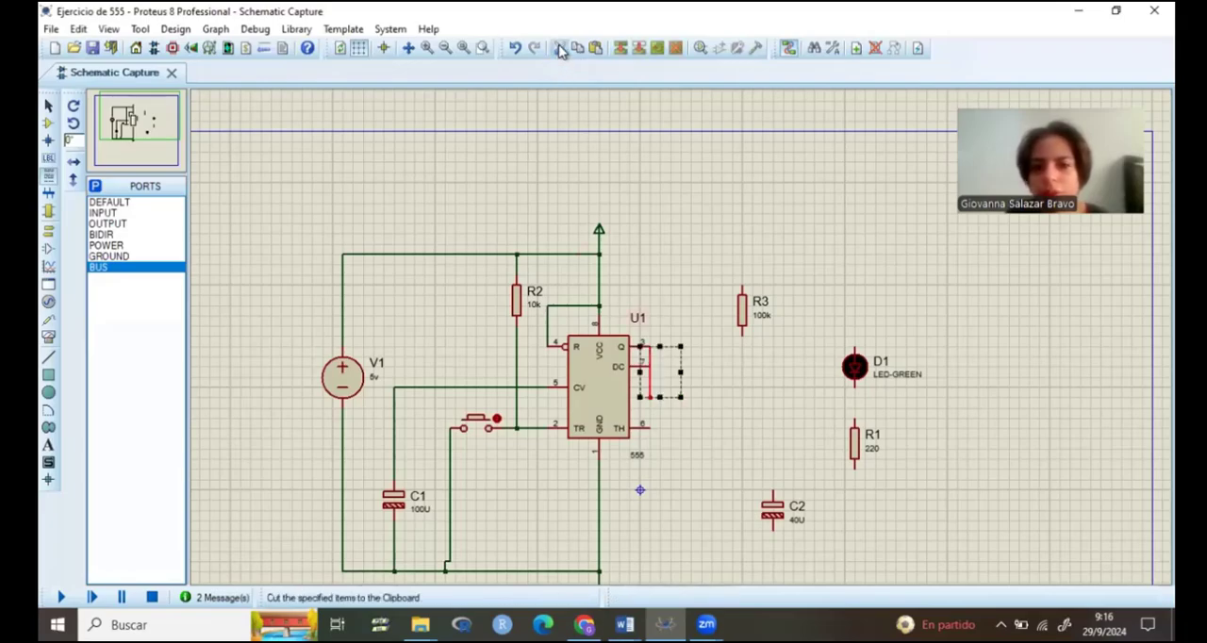
left_click(559, 47)
Step: Wire U1's Q output to LED D1, join D1 in series with R1, and connect R1's free end to ground
left_click(649, 346)
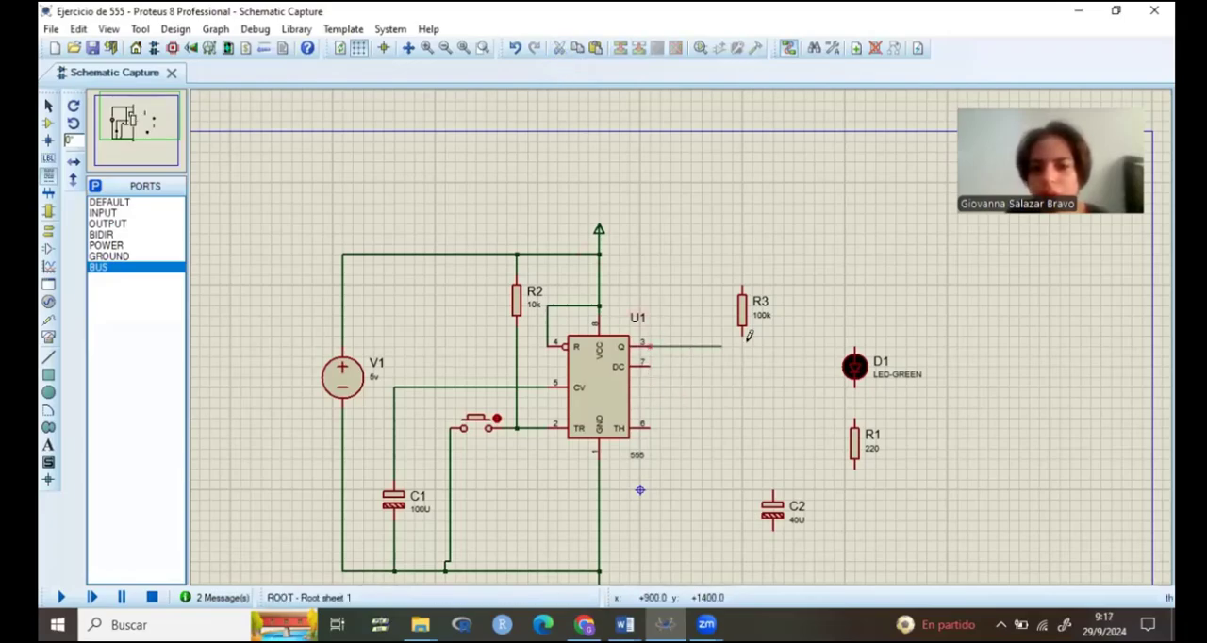
left_click(855, 344)
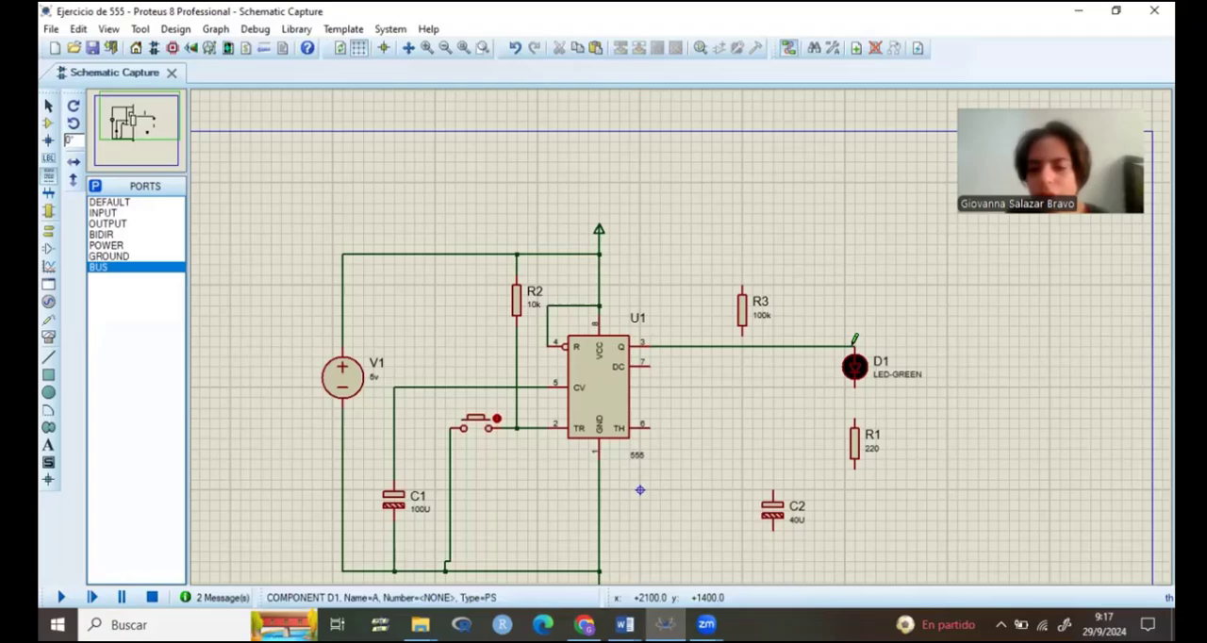
left_click(855, 412)
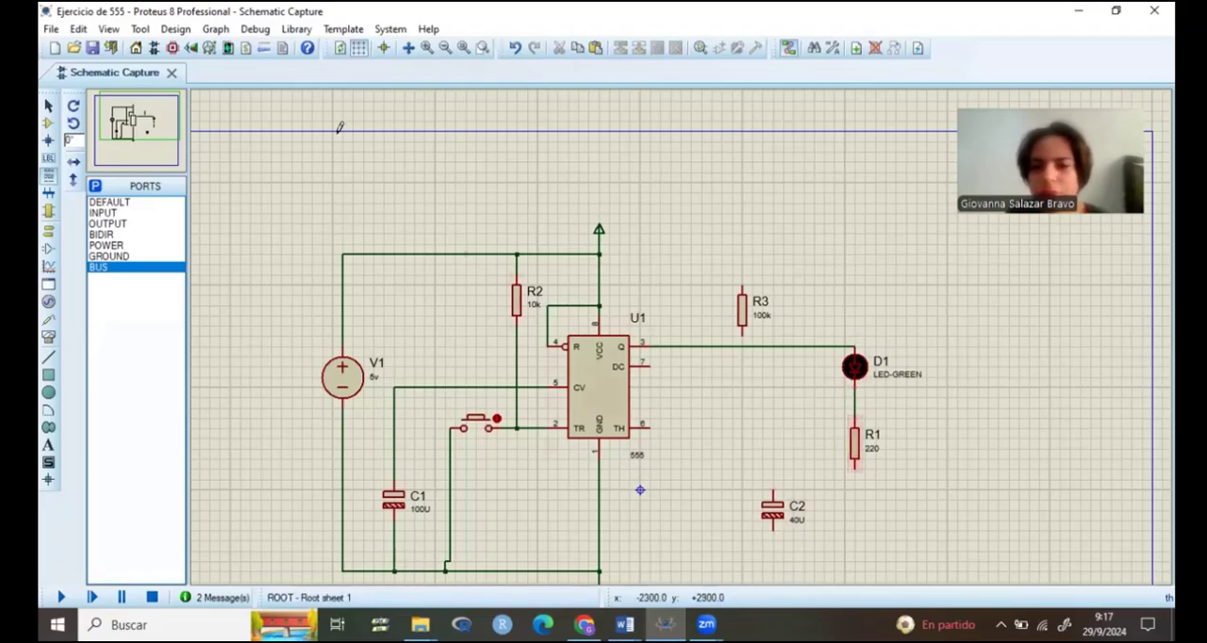
left_click(165, 129)
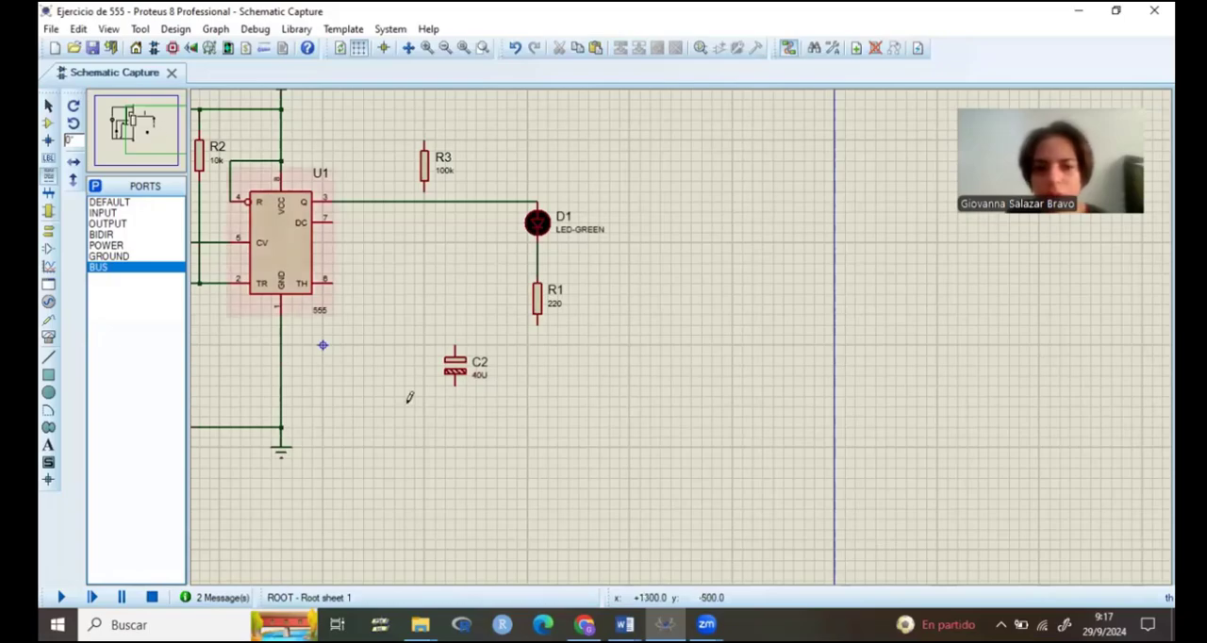
left_click(282, 425)
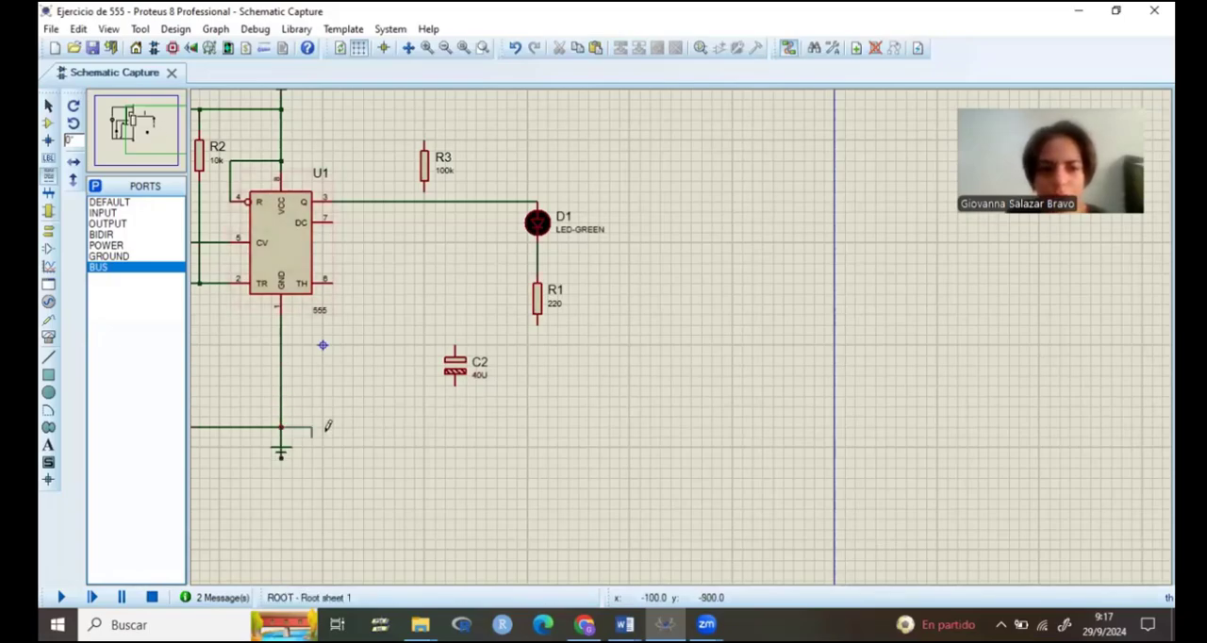
left_click(538, 324)
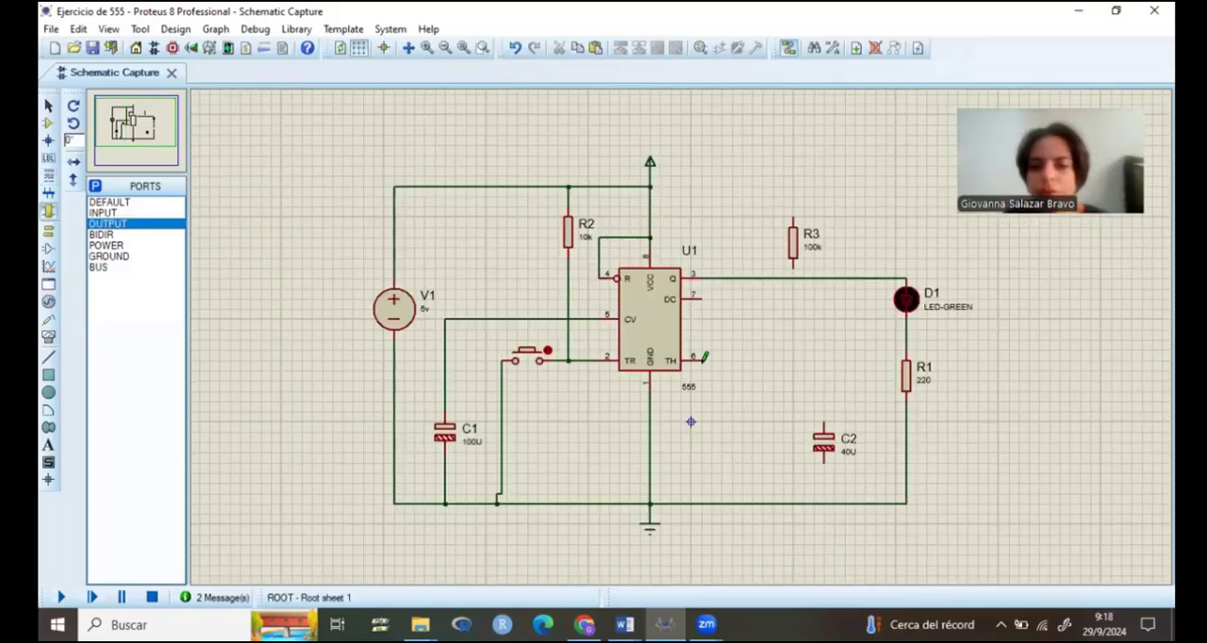
Step: Wire capacitor C2 between U1's threshold pin 6 and the ground line
left_click(698, 360)
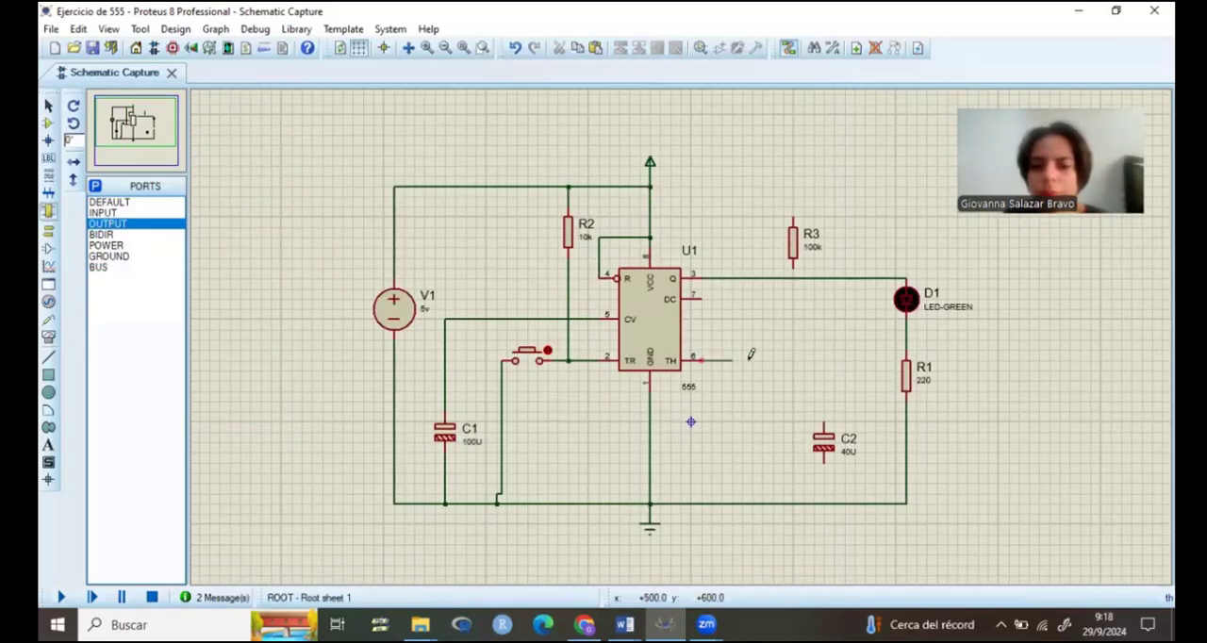
left_click(824, 430)
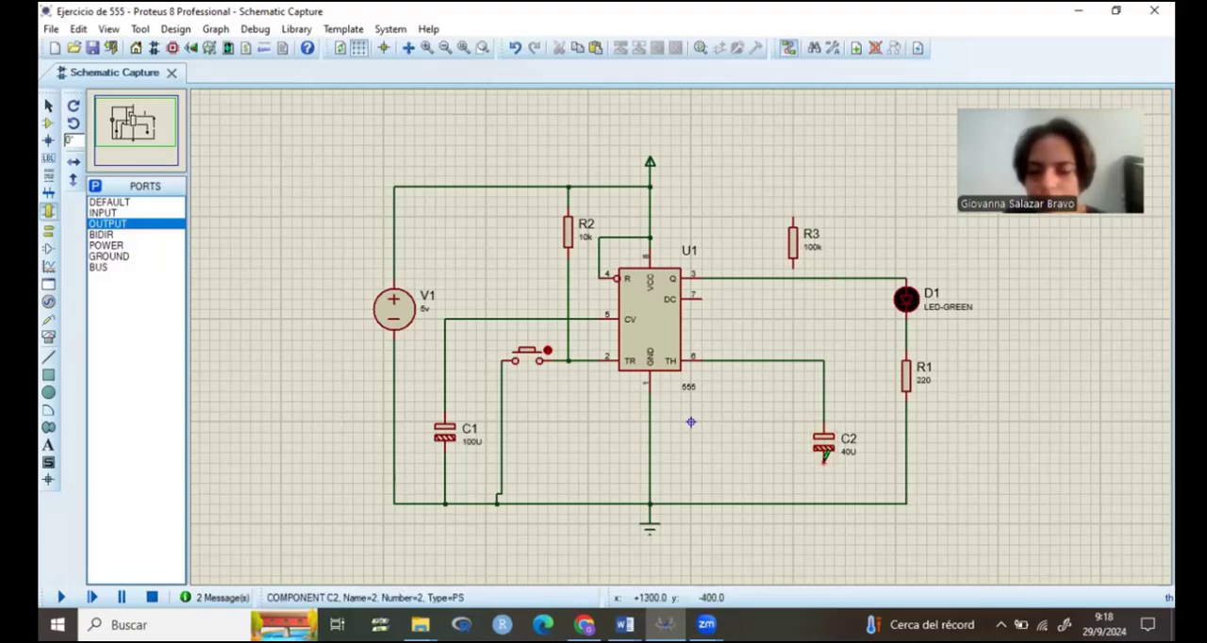
left_click(825, 459)
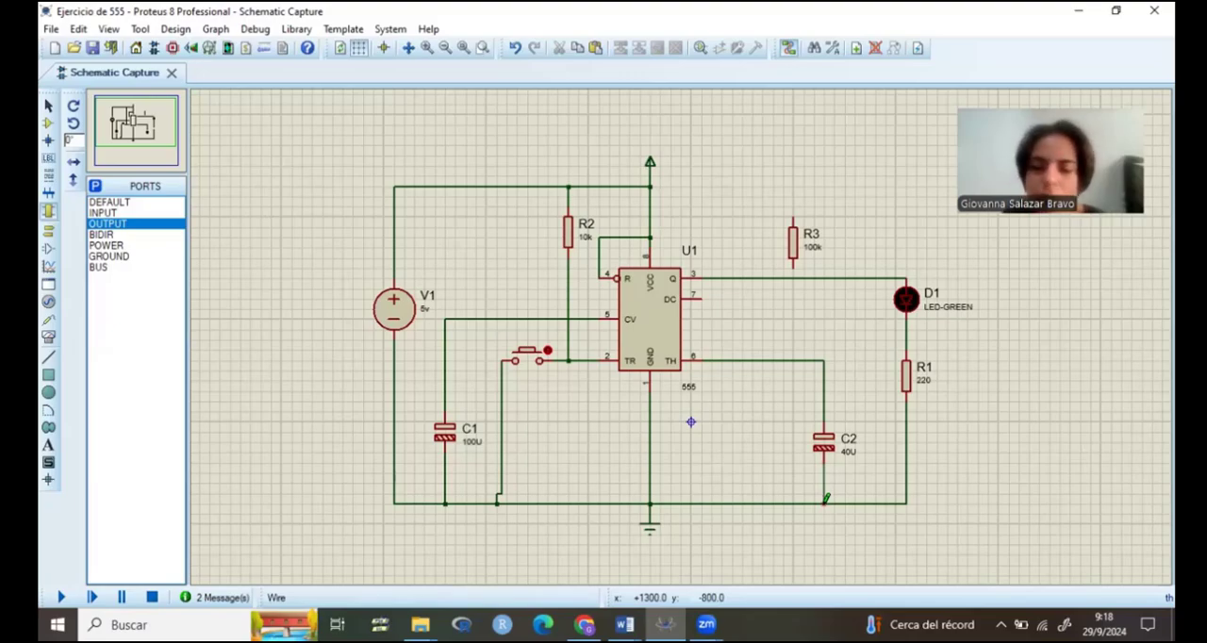
left_click(824, 503)
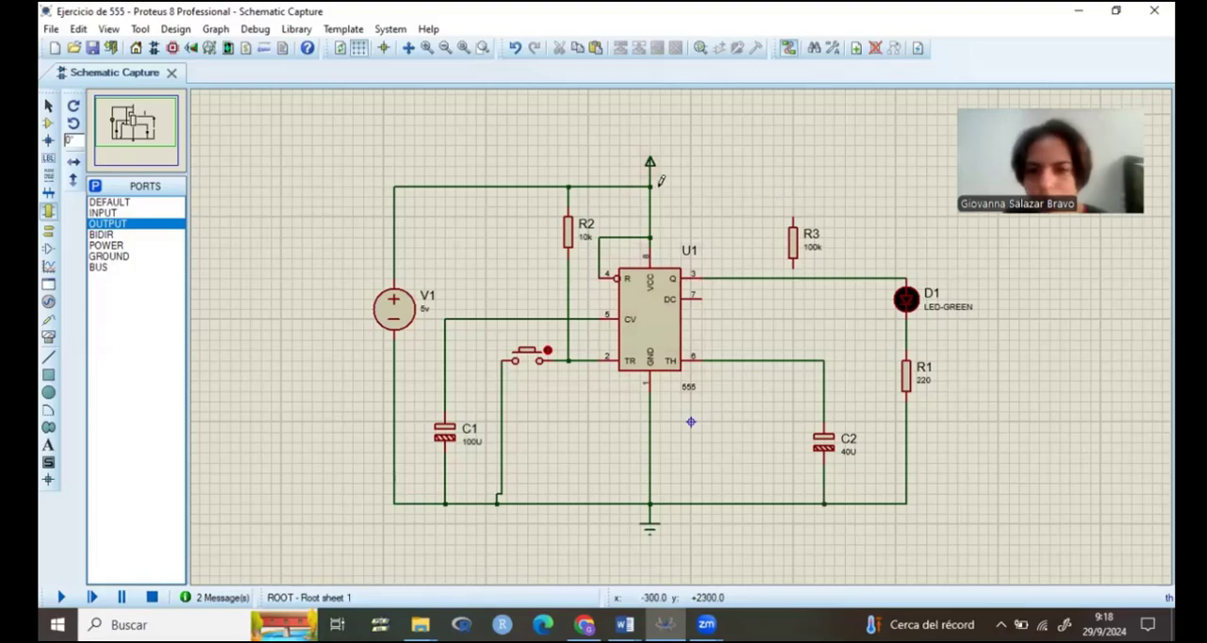
Step: Connect resistor R3 between the supply line and U1's threshold wire, and join U1's DC pin 7 to the wire below R3
left_click(650, 186)
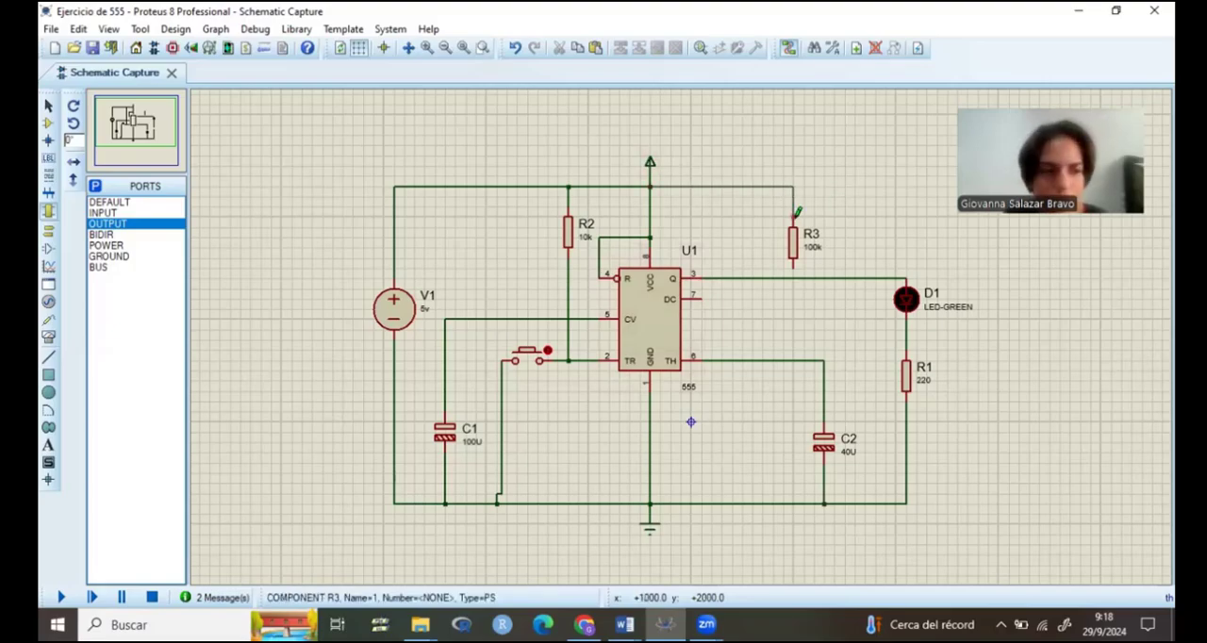
left_click(796, 215)
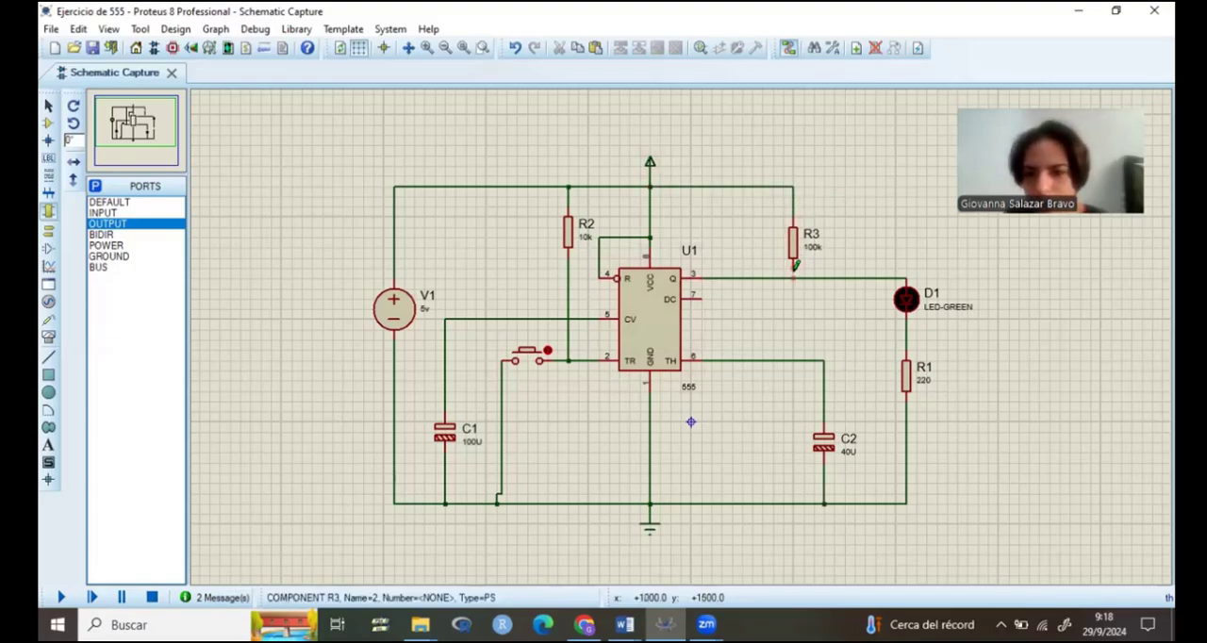
left_click(794, 359)
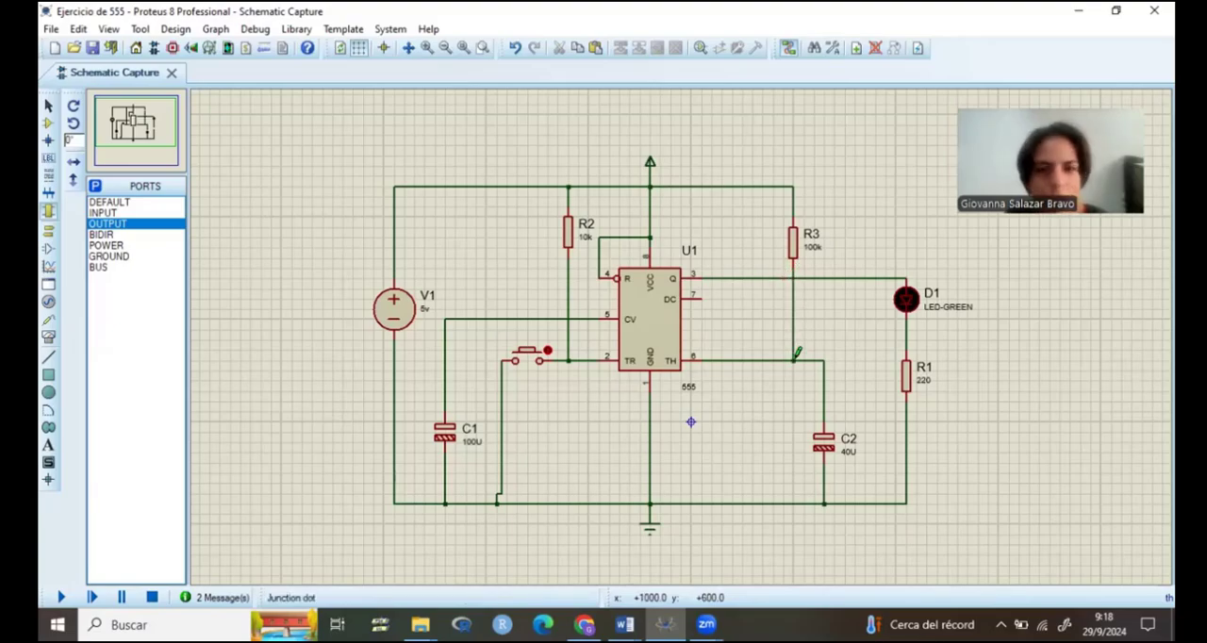
left_click(727, 292)
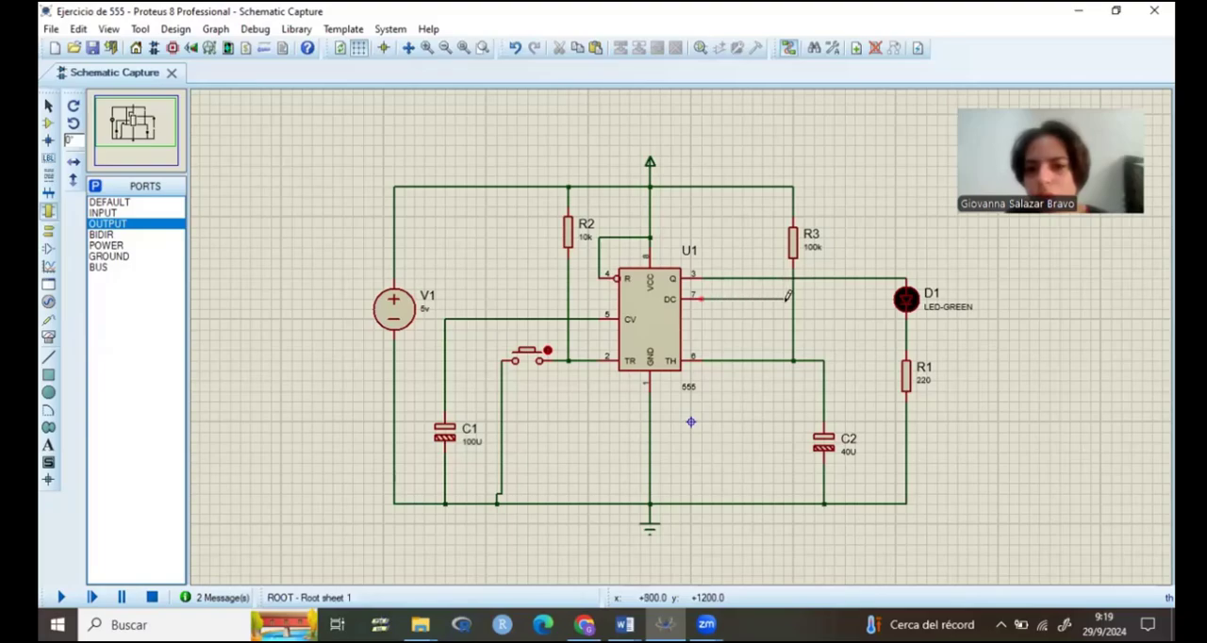
left_click(793, 299)
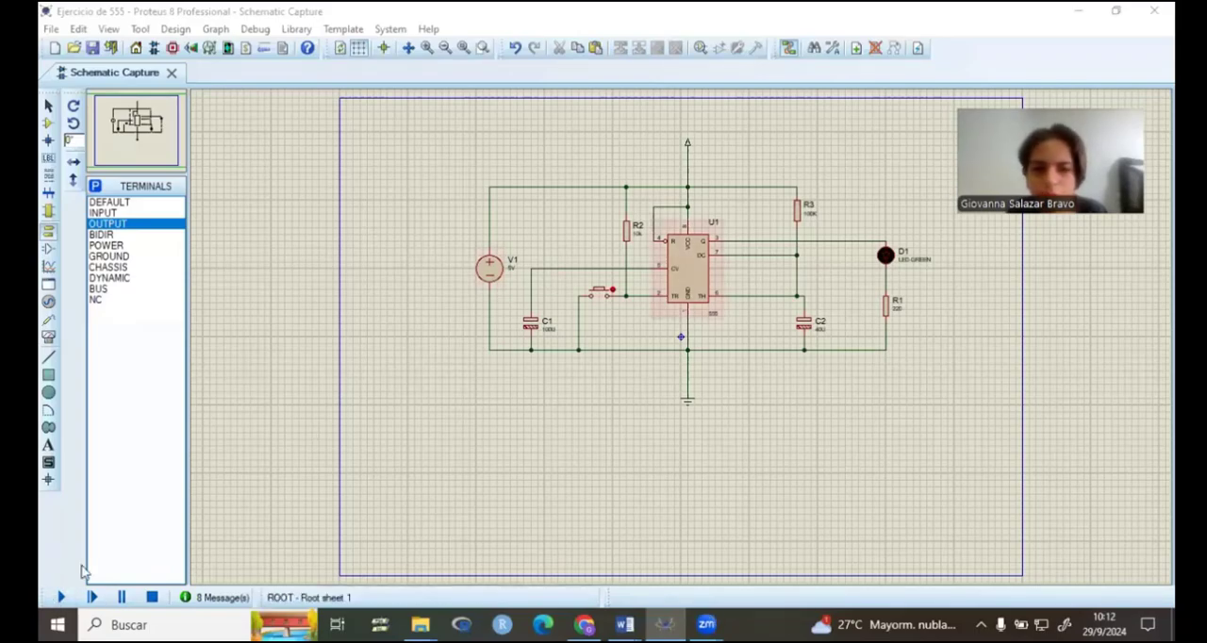
Step: Run the 555 timer simulation, trigger it with the push button to test LED D1, and stop the simulation
left_click(61, 597)
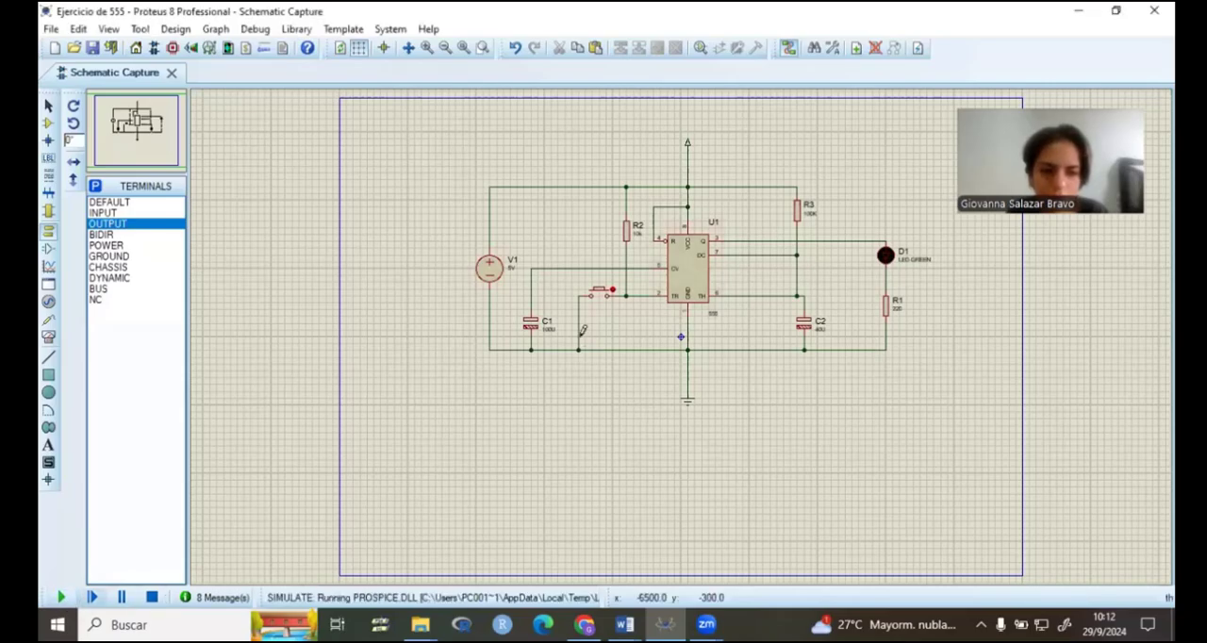
left_click(596, 295)
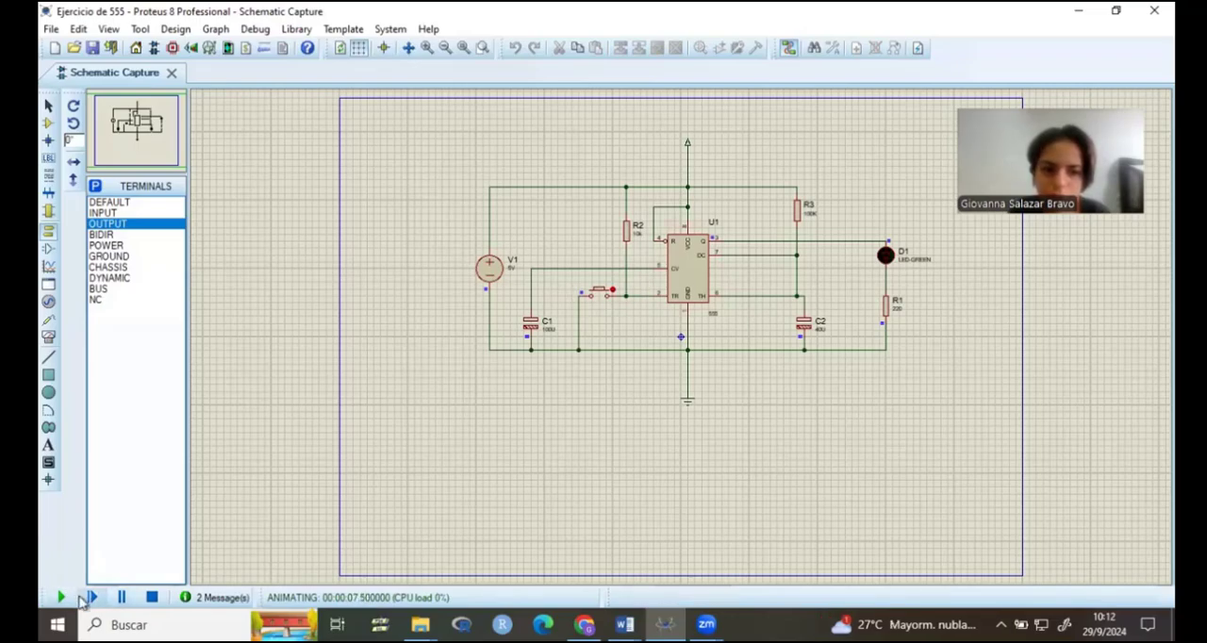
left_click(151, 597)
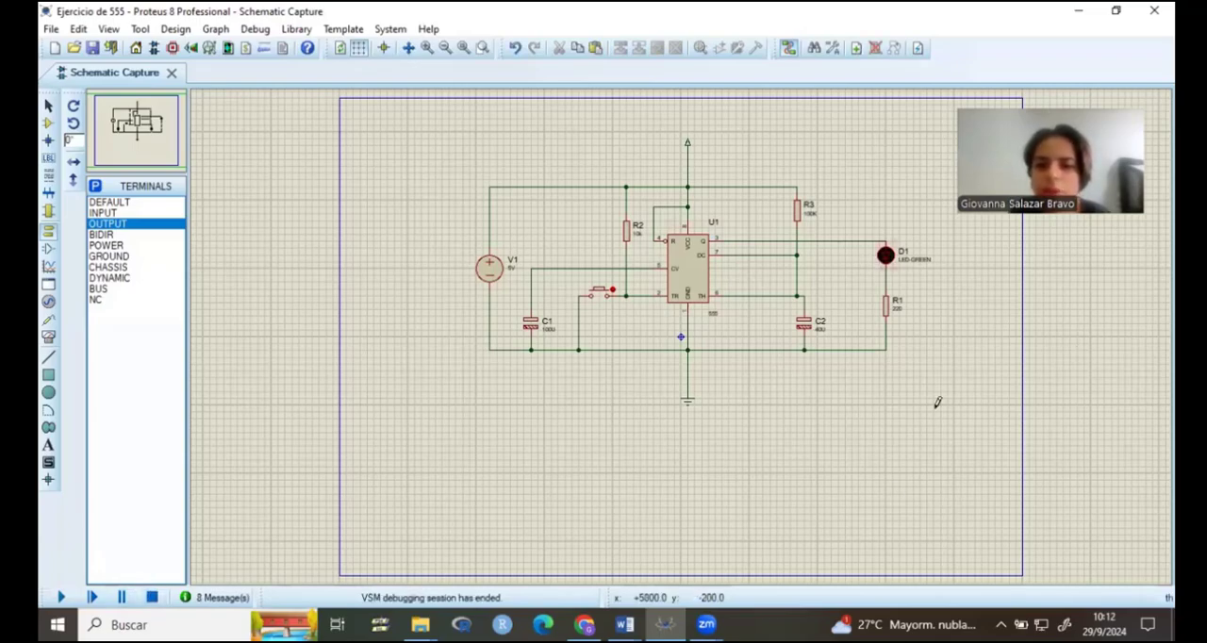
left_click(695, 261)
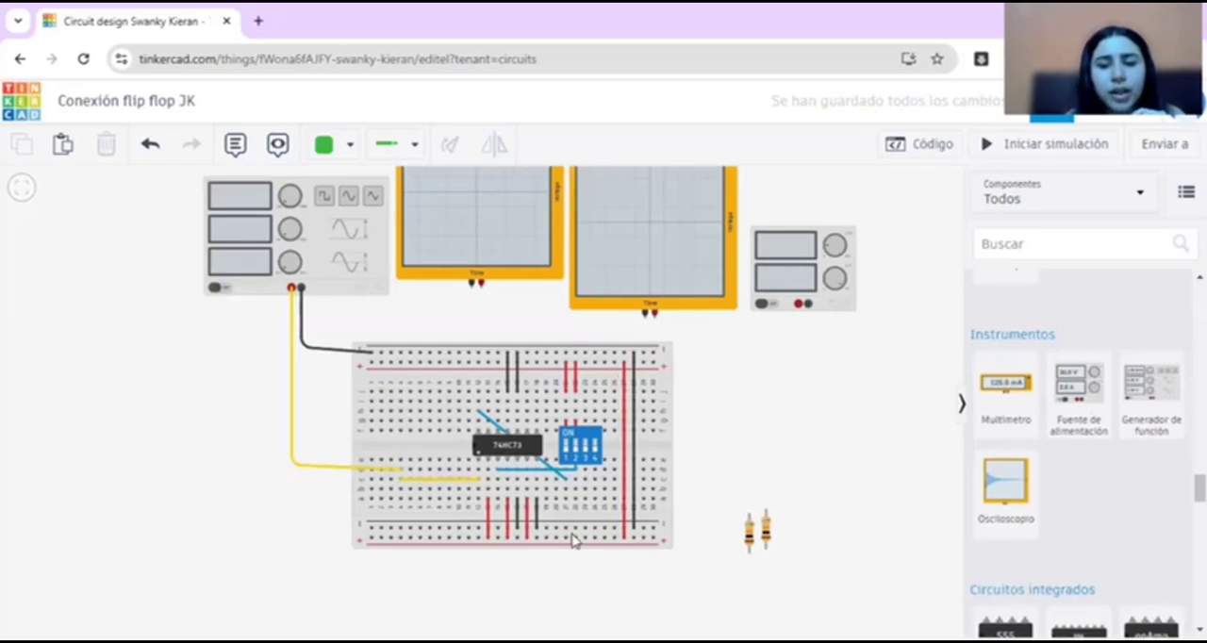
Step: In the Tinkercad JK flip-flop circuit, wire the power supply's positive terminal to the breadboard's upper positive rail and straighten the wire's bend
left_click(825, 301)
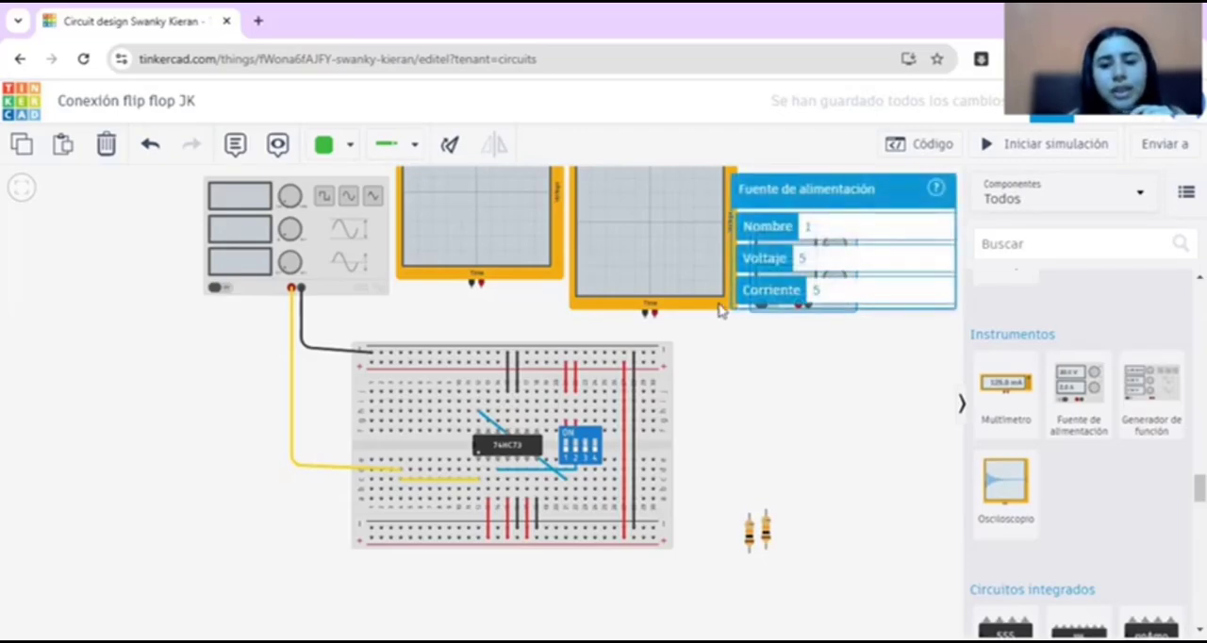
left_click(726, 369)
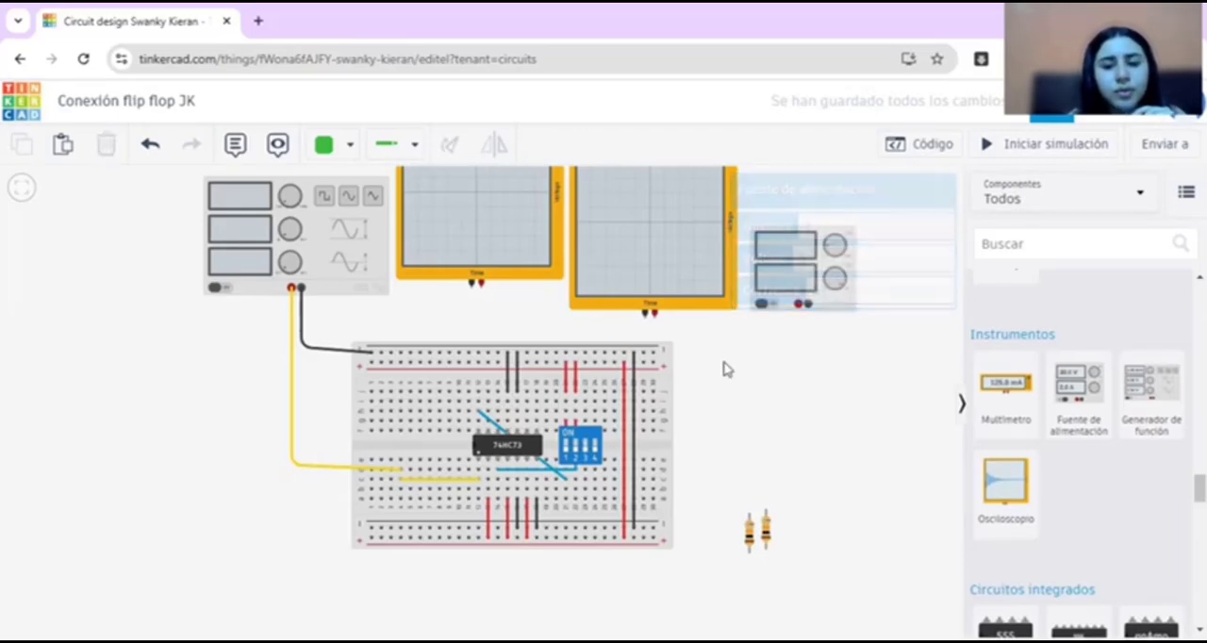
left_click(799, 302)
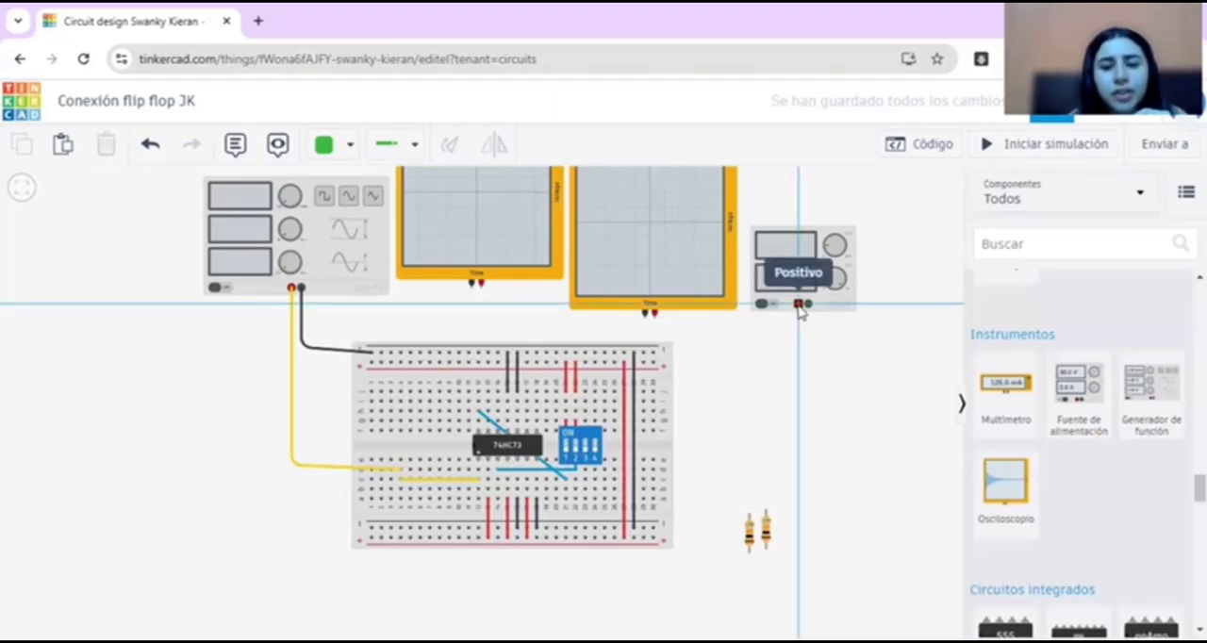
left_click(799, 370)
left_click(653, 362)
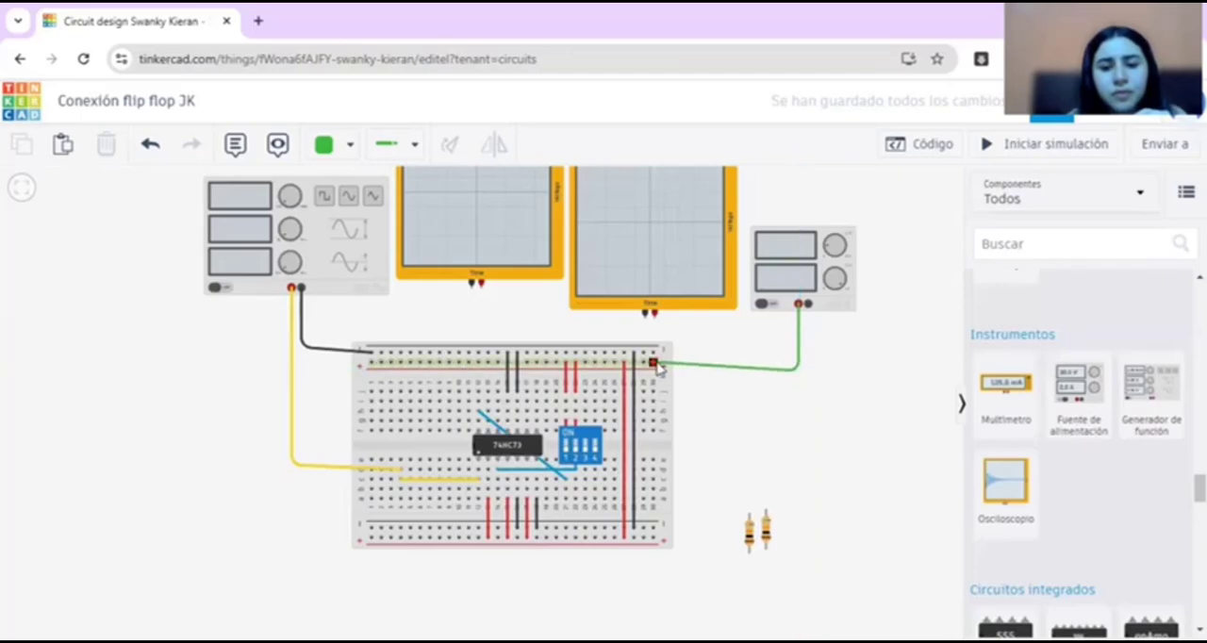
left_click(657, 366)
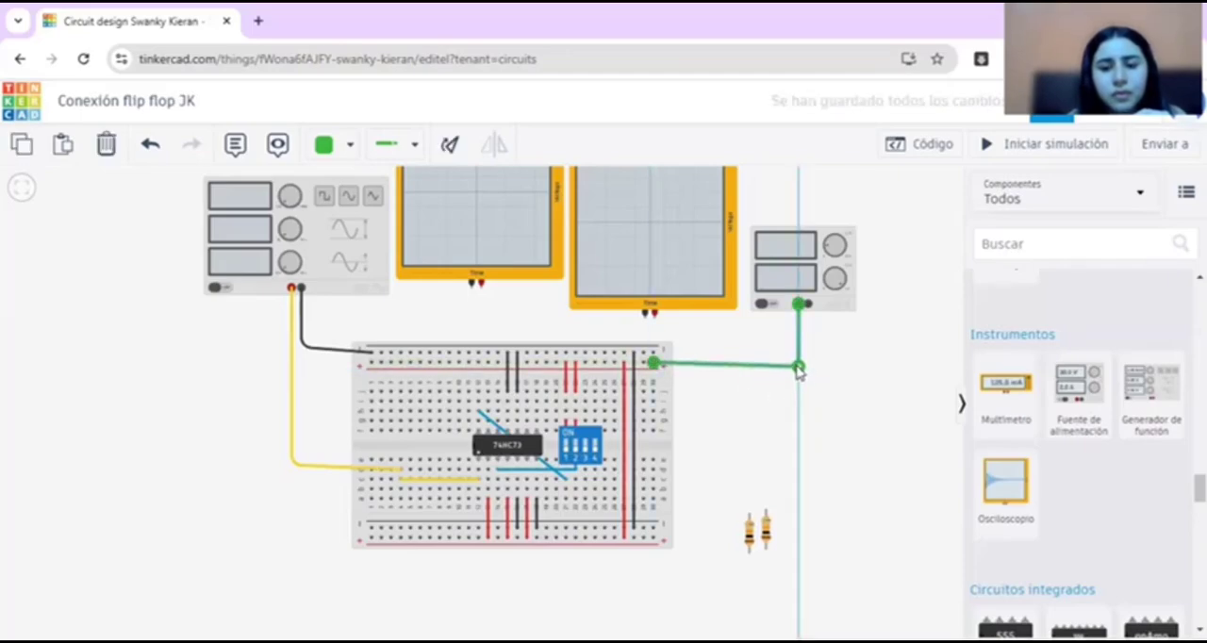
left_click_drag(799, 370, 795, 371)
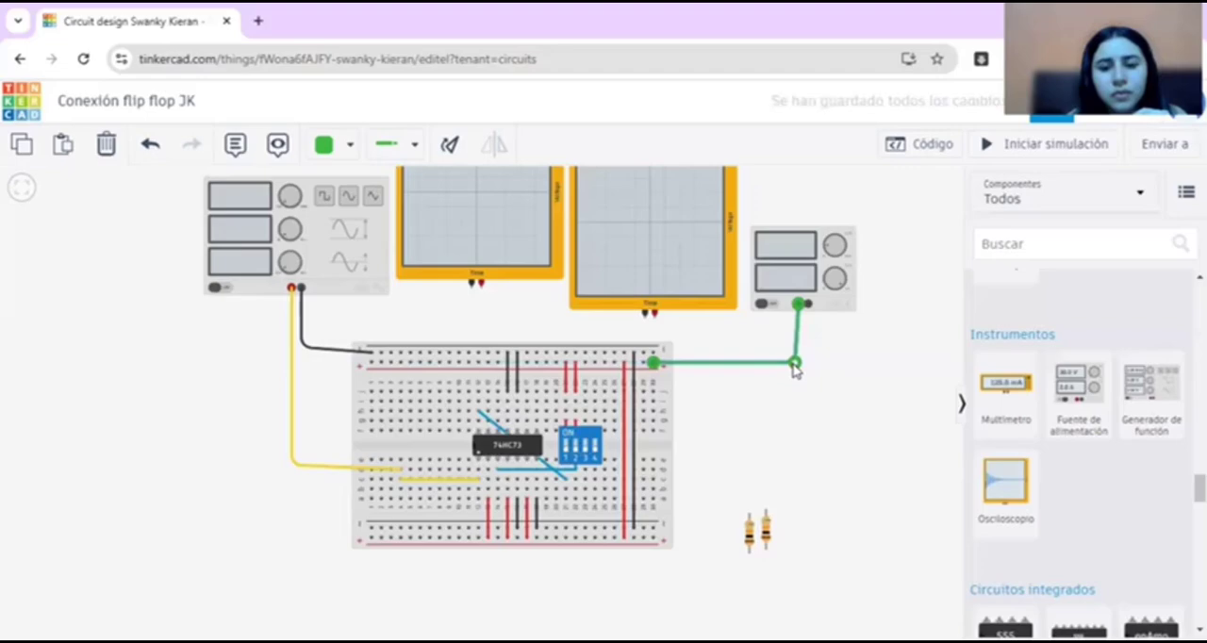
left_click(817, 352)
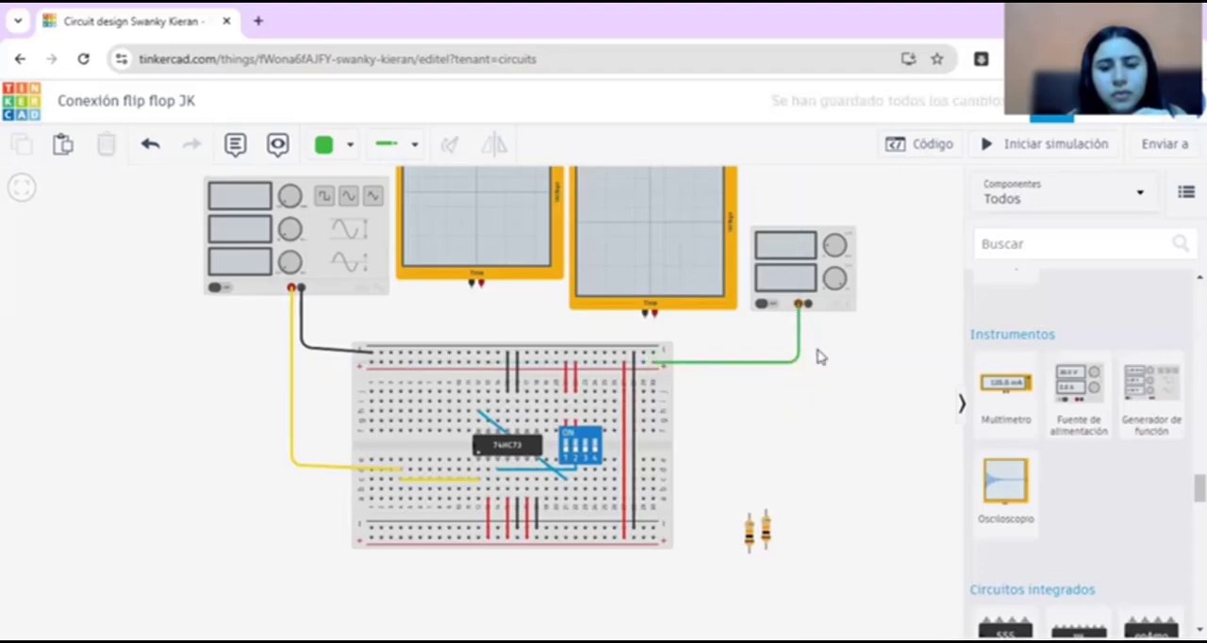
Step: Wire the power supply's negative terminal to the breadboard's upper negative rail and color the wire black
left_click(808, 302)
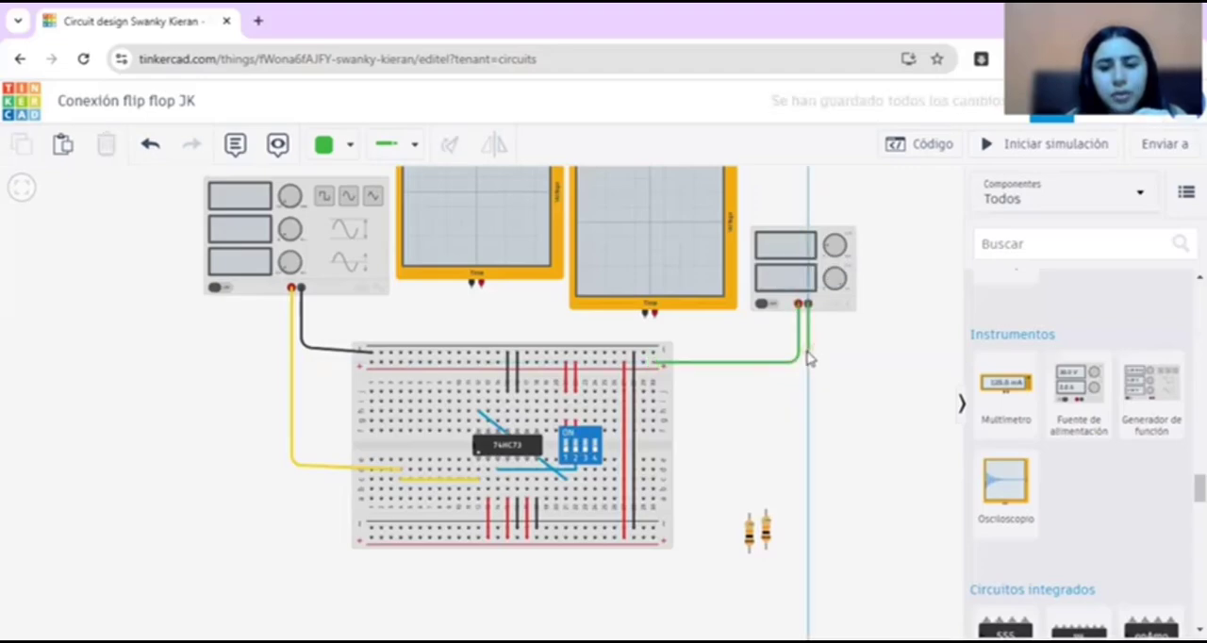
left_click(807, 357)
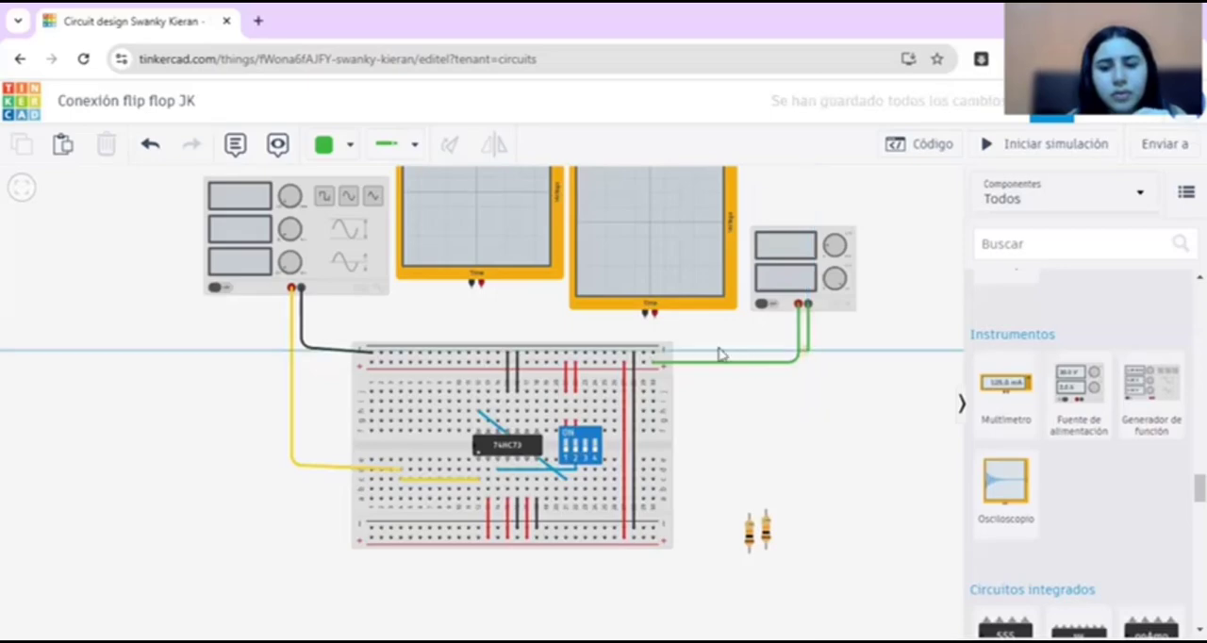
left_click(658, 357)
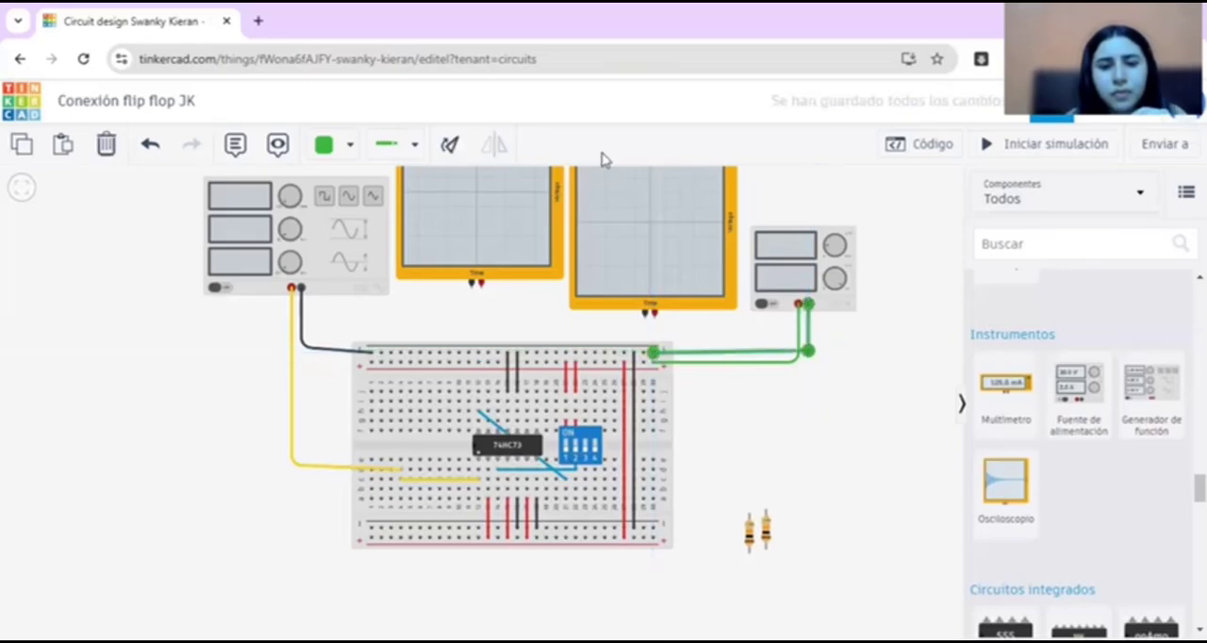
left_click(355, 149)
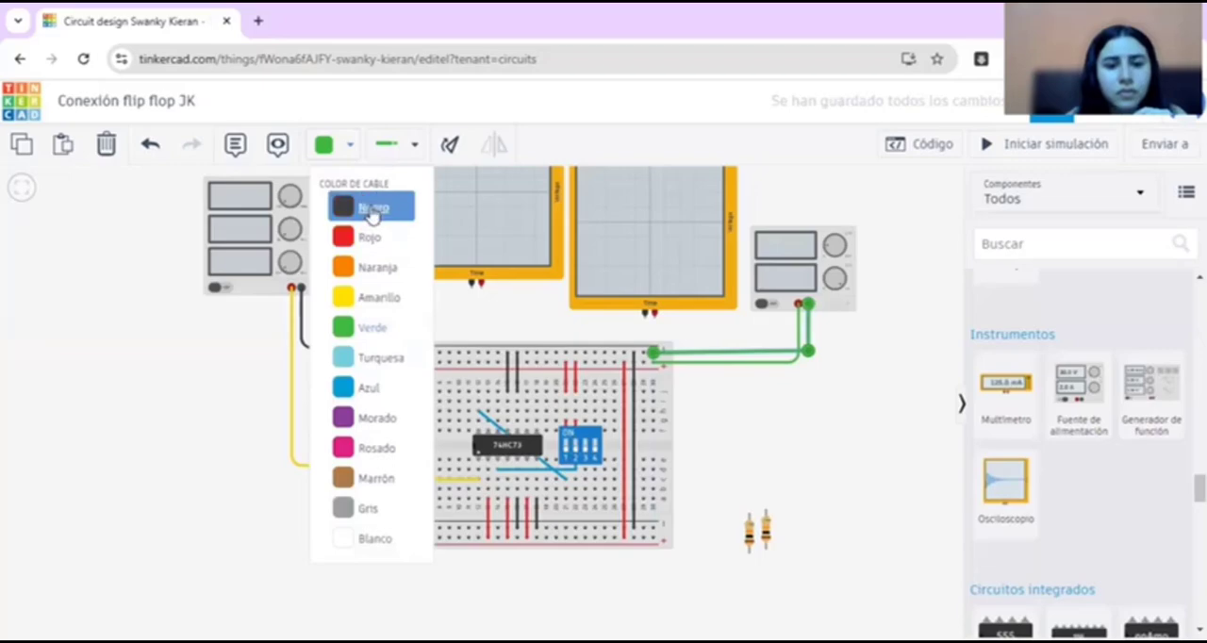
left_click(359, 204)
Step: Color the power supply's positive wire red
left_click(740, 362)
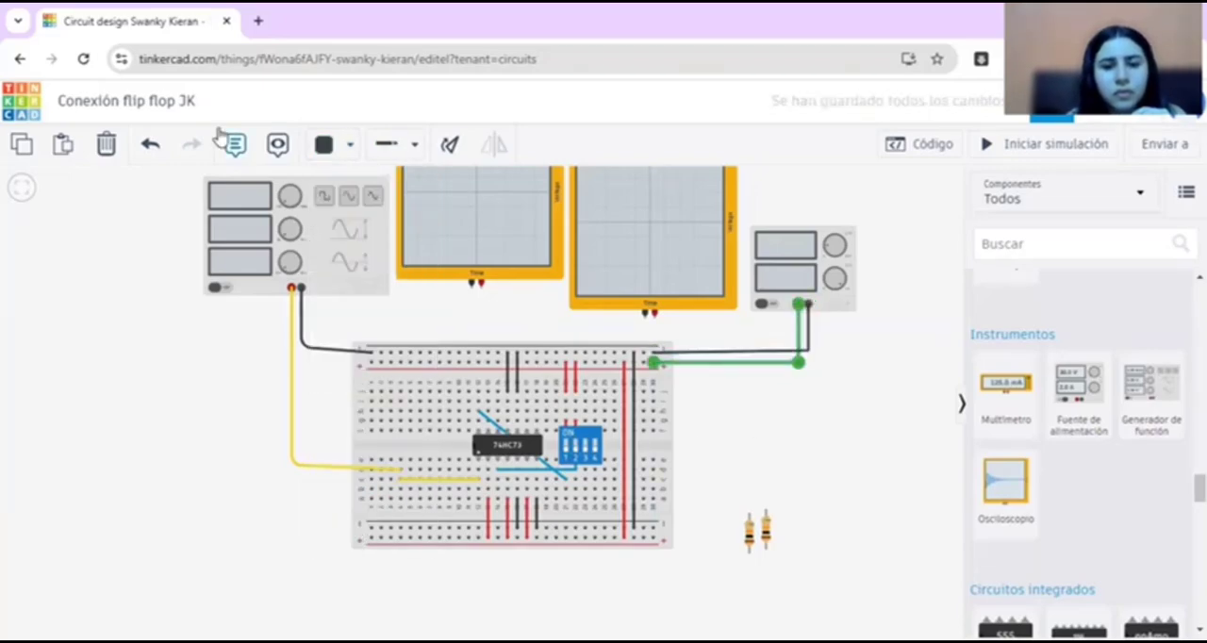
left_click(321, 149)
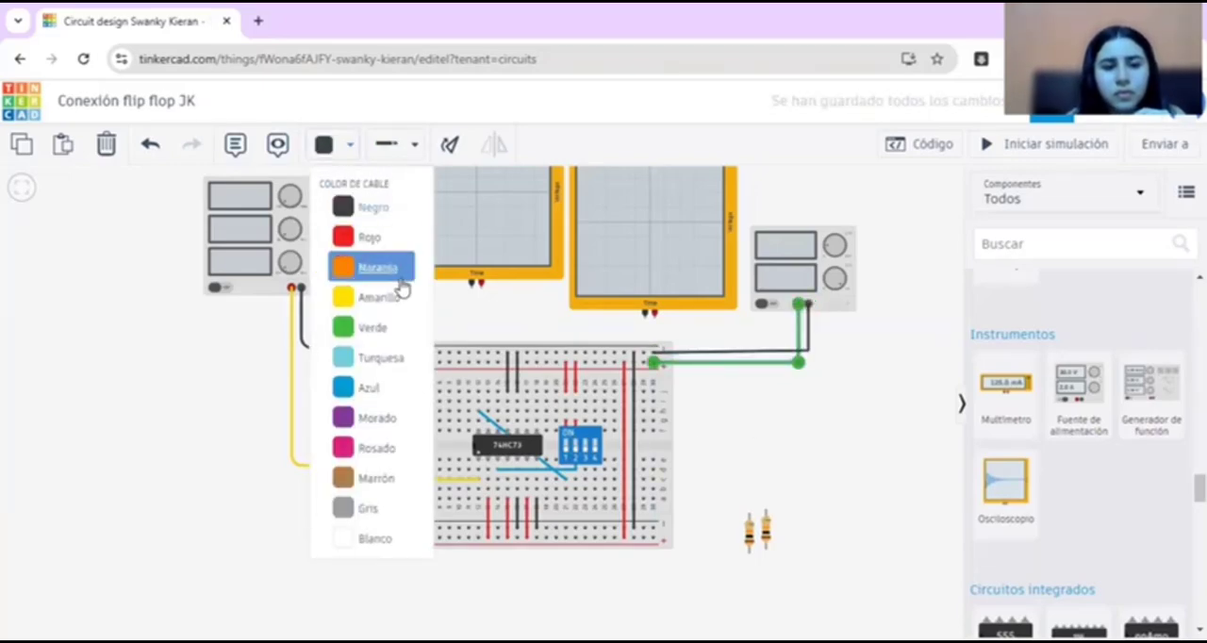
left_click(381, 240)
left_click(815, 420)
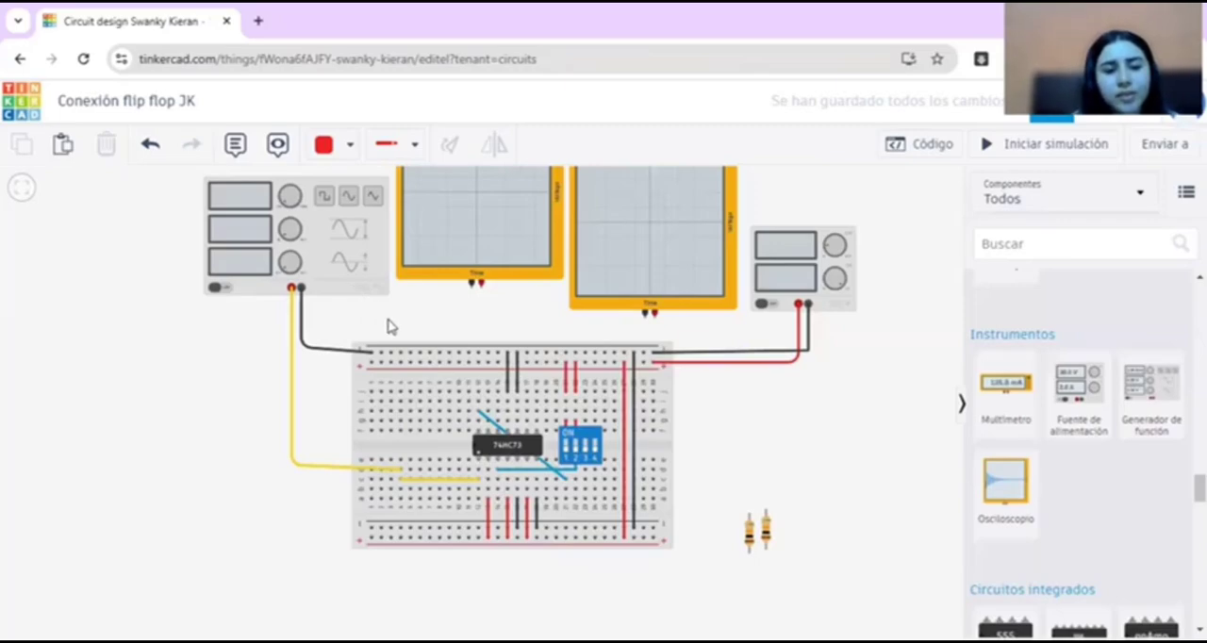
Step: Wire the negative terminal of the oscilloscope beside the function generator to the breadboard's upper negative rail and color the wire black
left_click(483, 271)
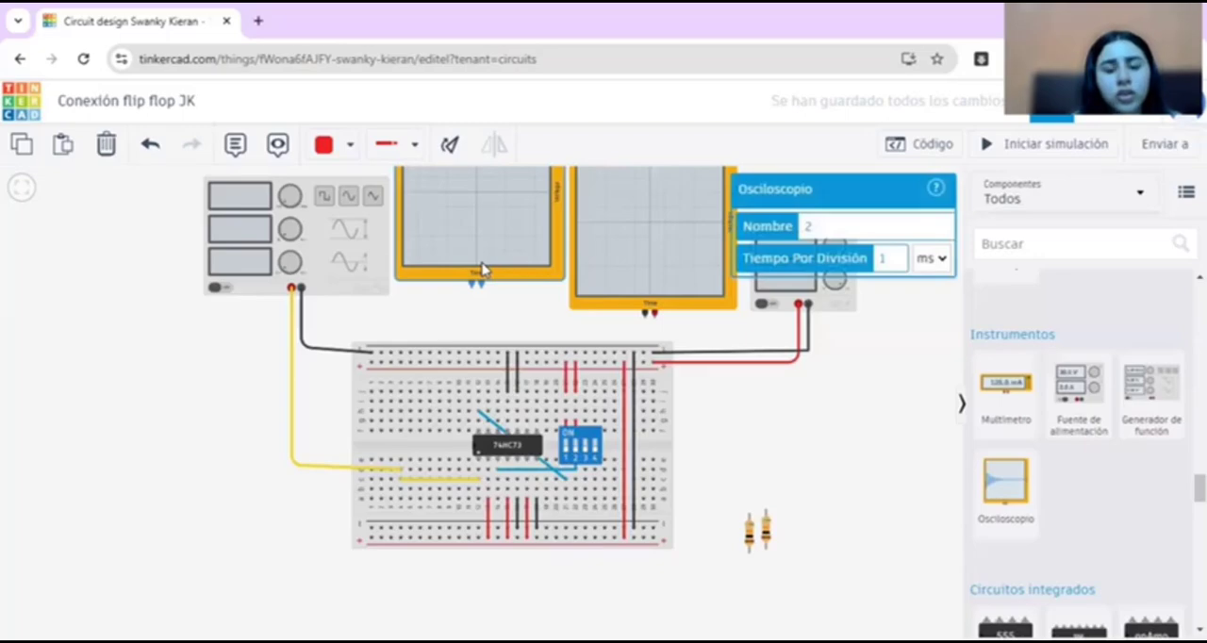
left_click(483, 312)
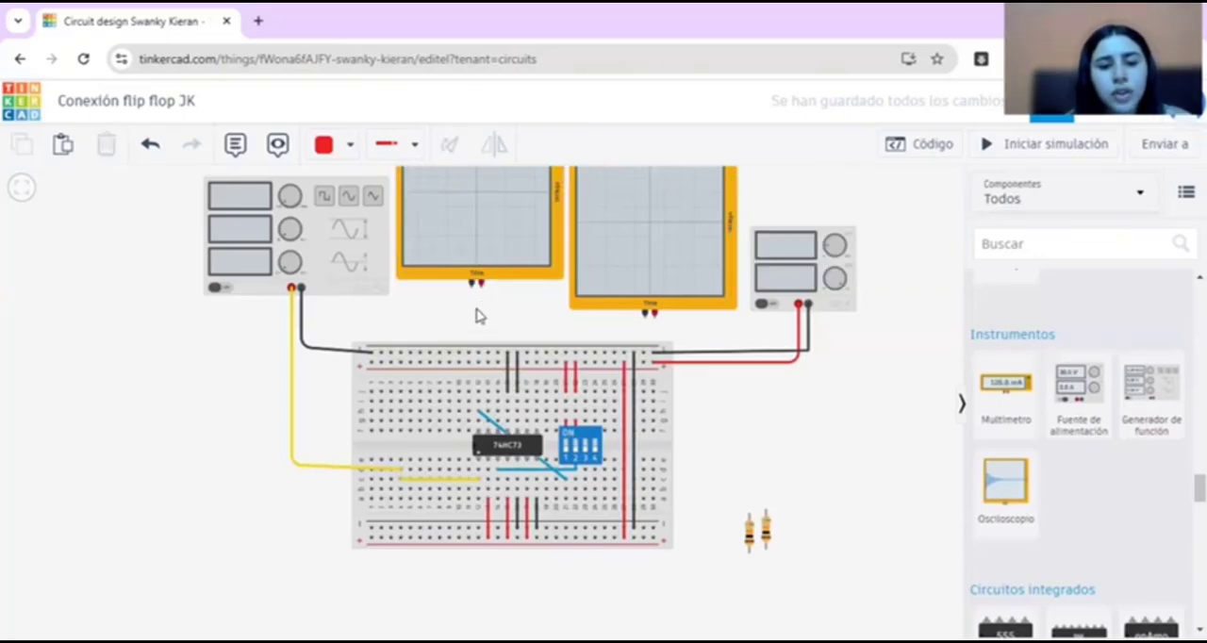
left_click_drag(471, 286, 420, 355)
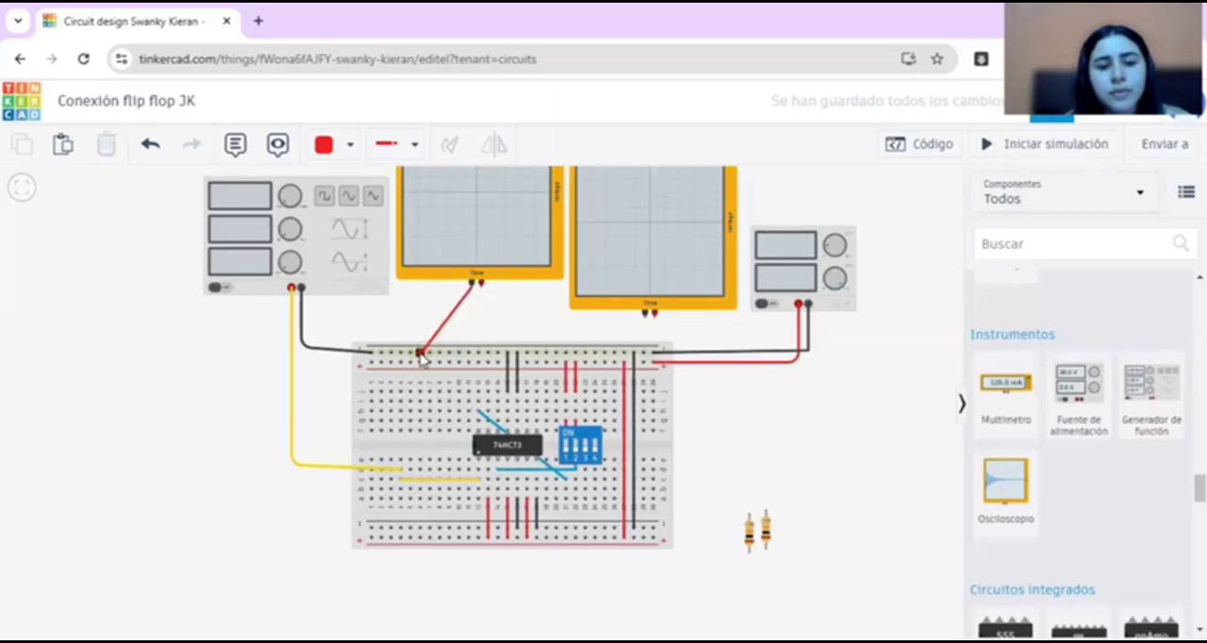
left_click(420, 355)
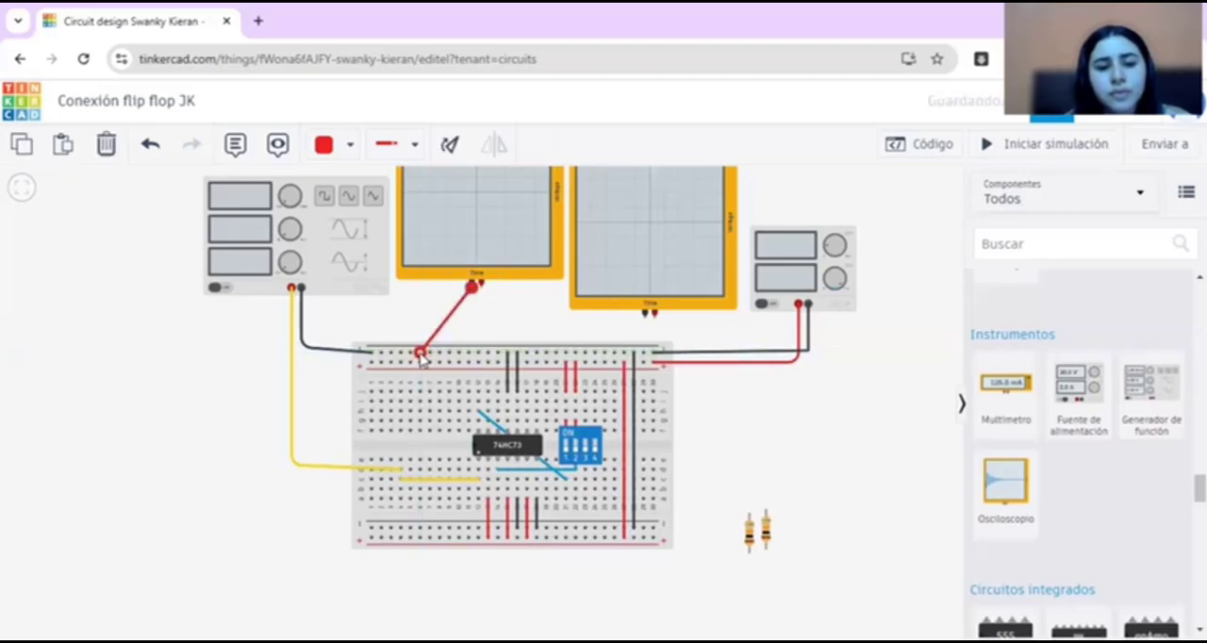
left_click(329, 146)
left_click(368, 209)
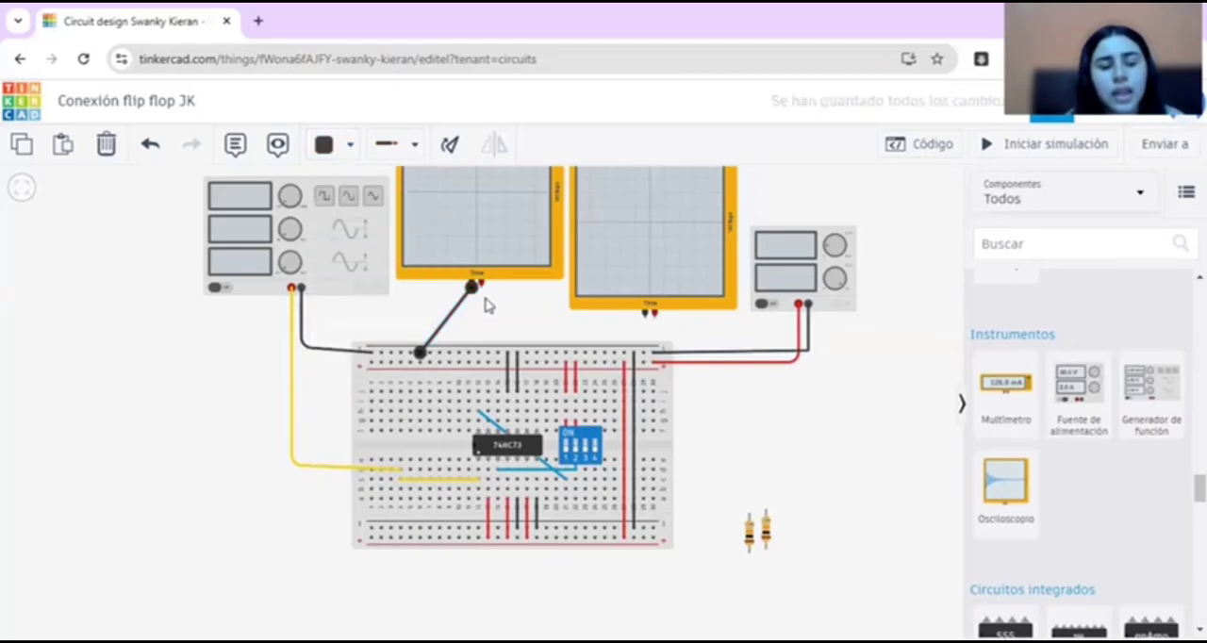
Step: Wire the same oscilloscope's positive terminal to the breadboard column of the function generator's yellow wire and color the new wire green
left_click(481, 284)
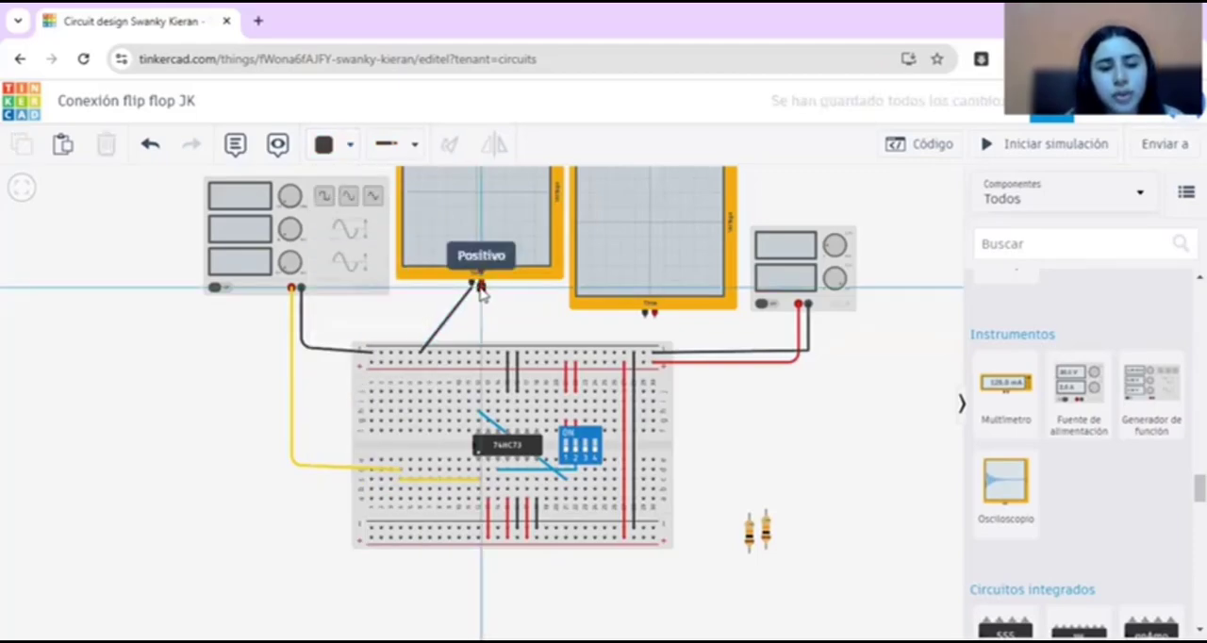
left_click(401, 462)
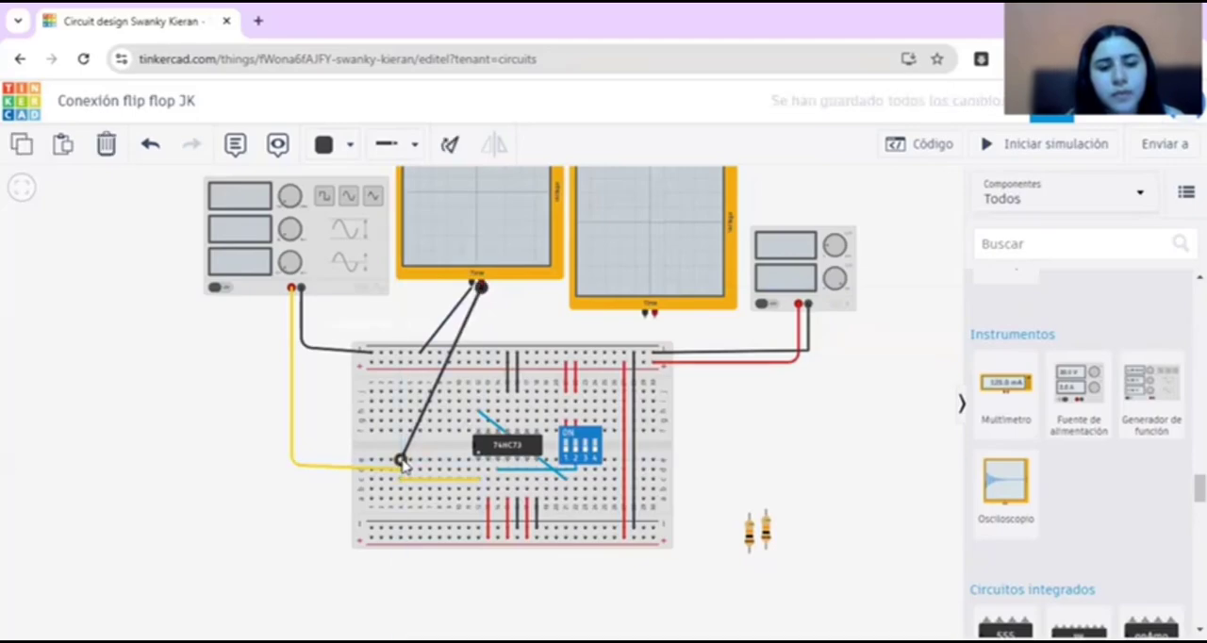
left_click(328, 145)
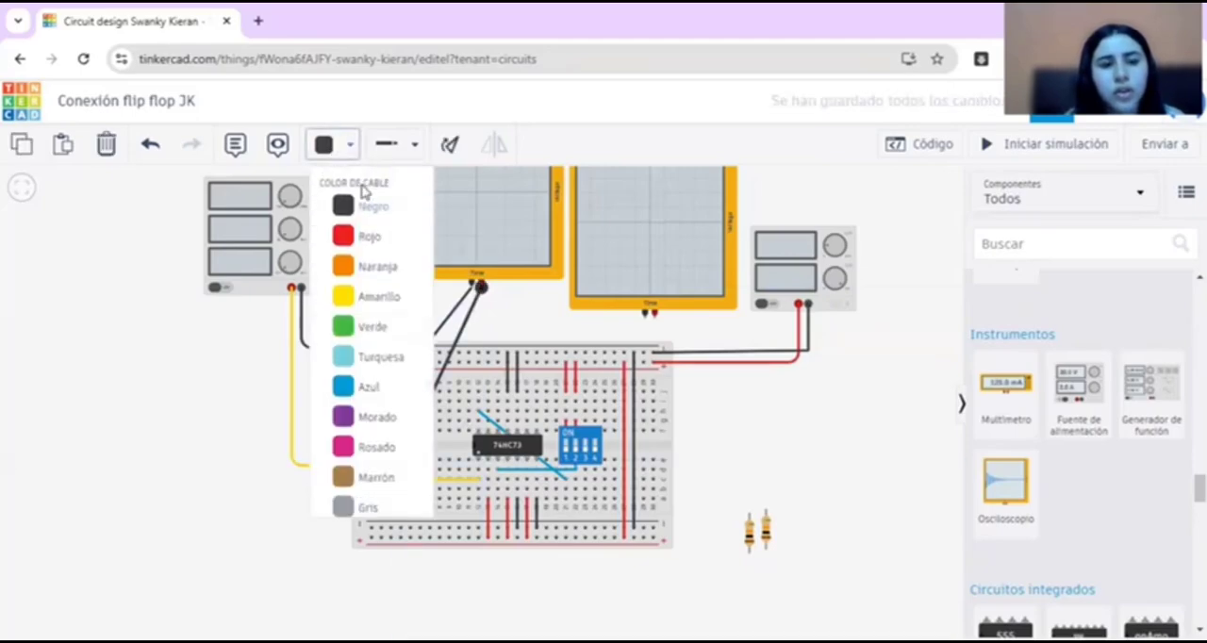
left_click(400, 329)
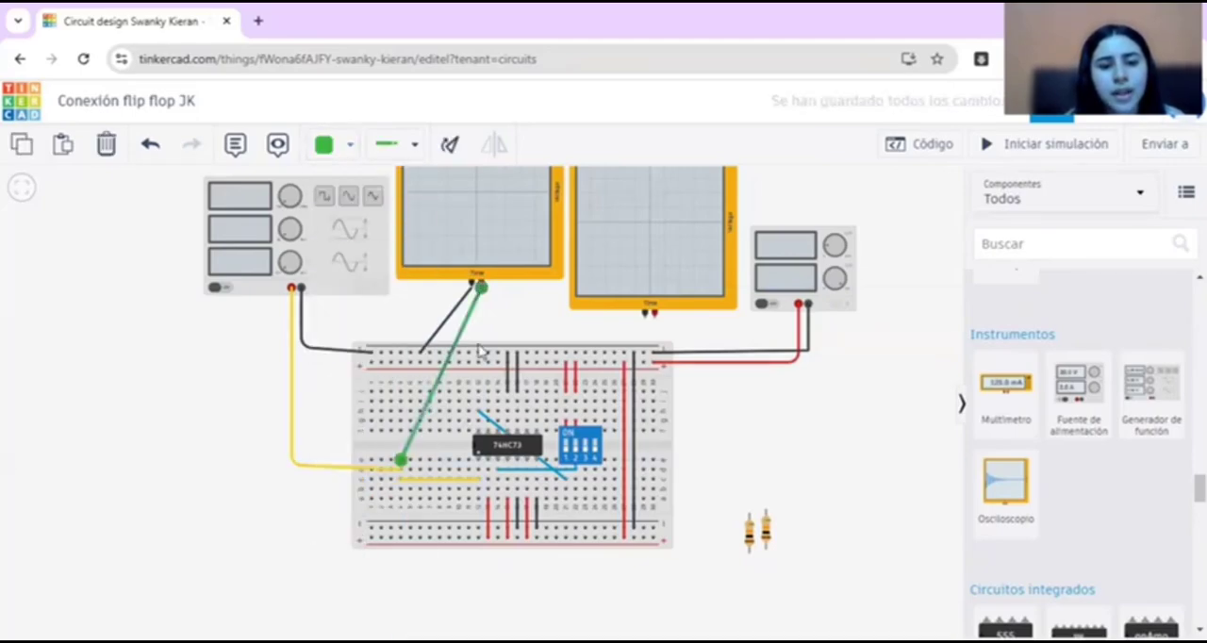
left_click(510, 310)
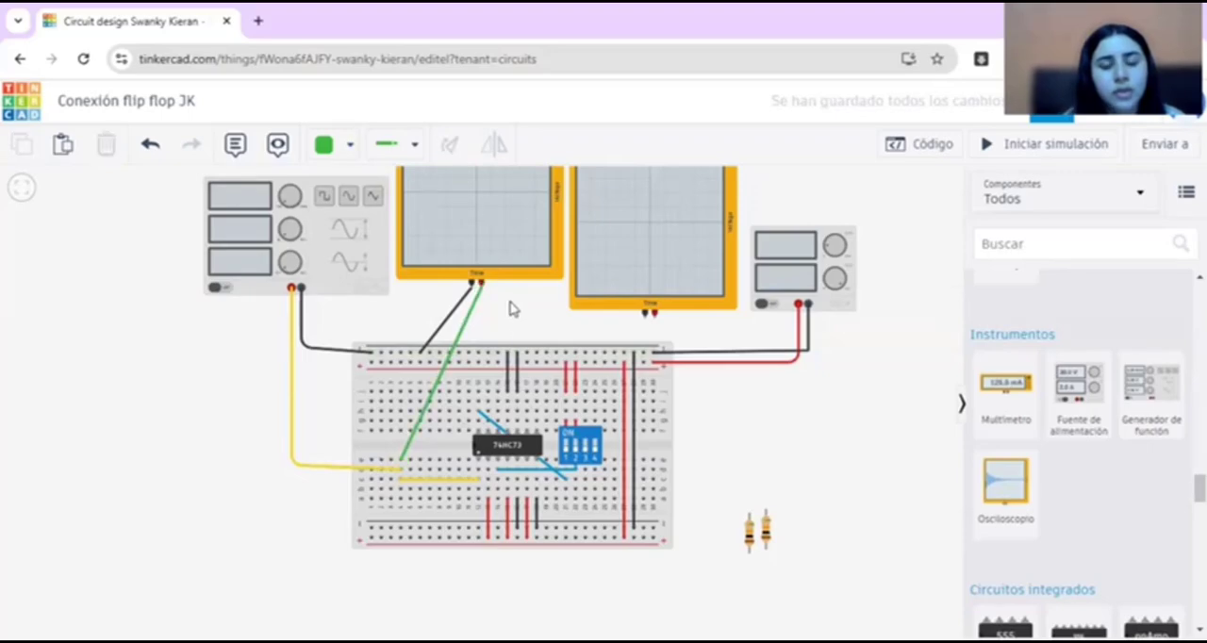
Step: Wire the negative terminal of the oscilloscope beside the power supply to the breadboard's upper negative rail and color the wire black
left_click(645, 318)
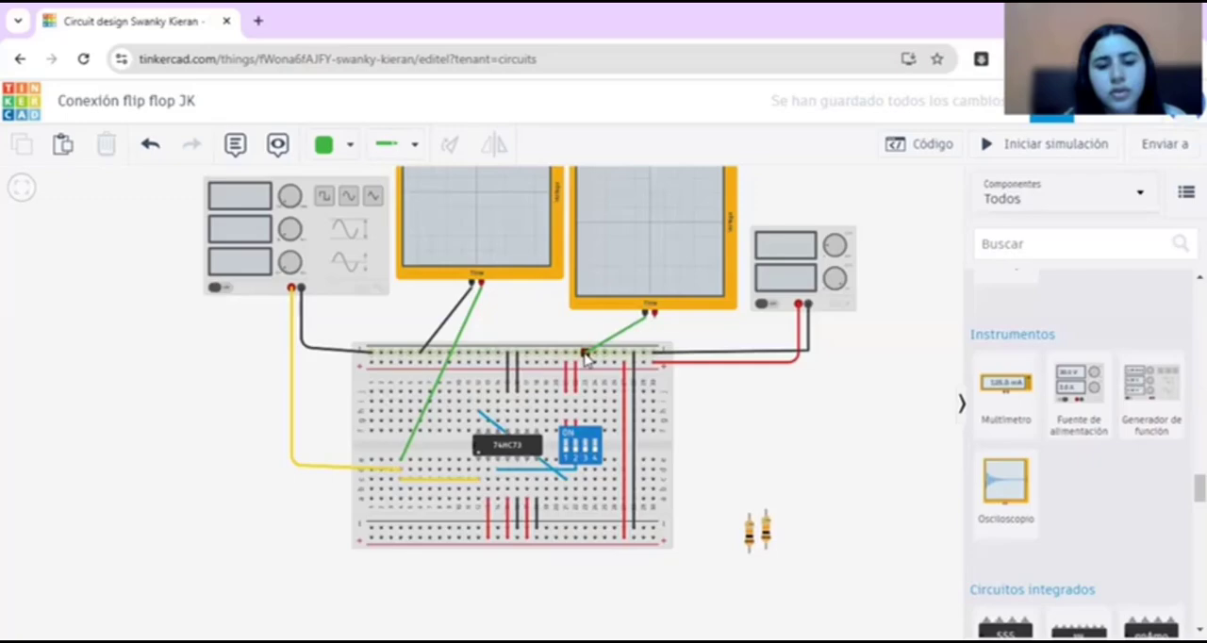
left_click(586, 355)
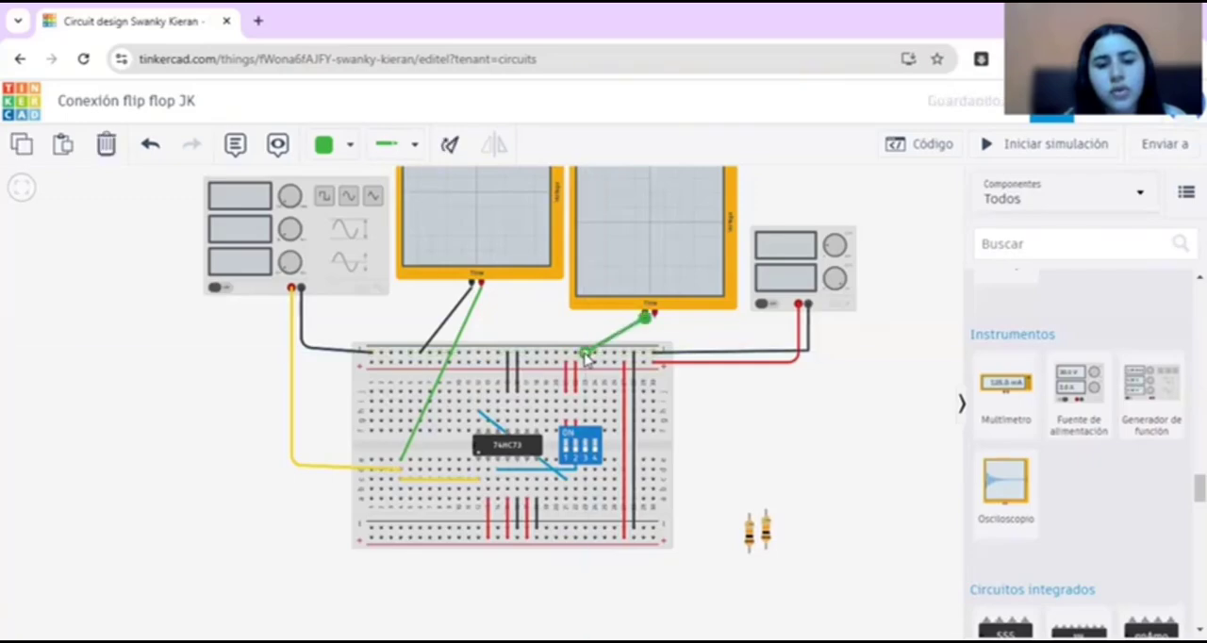
left_click(332, 143)
left_click(347, 206)
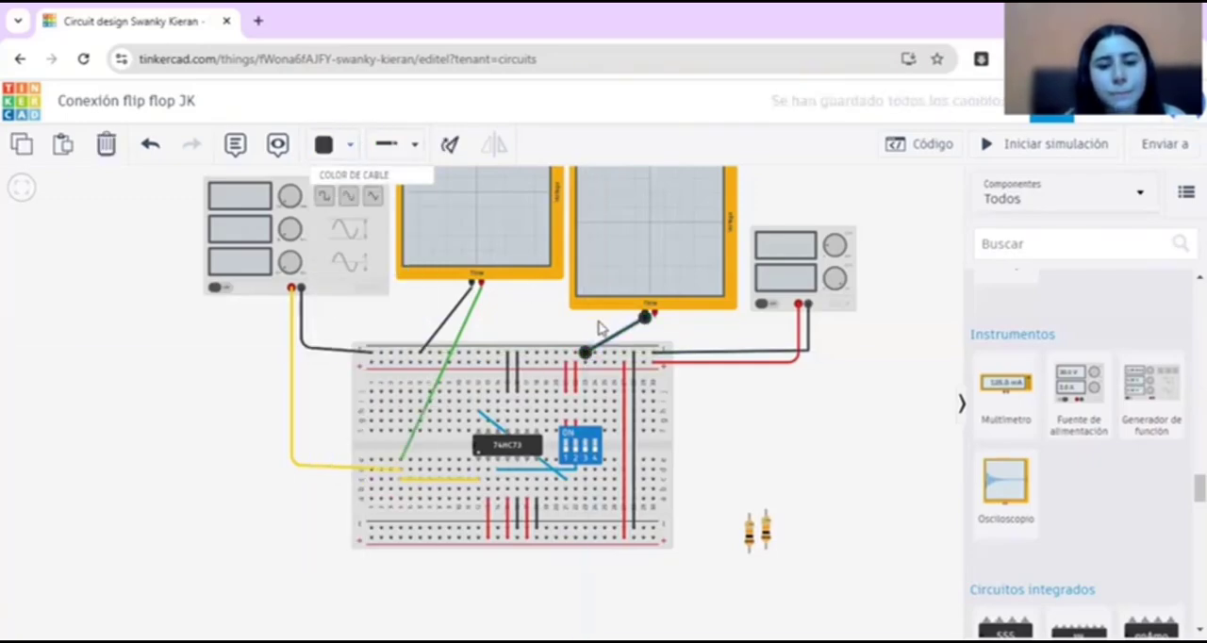
left_click(661, 332)
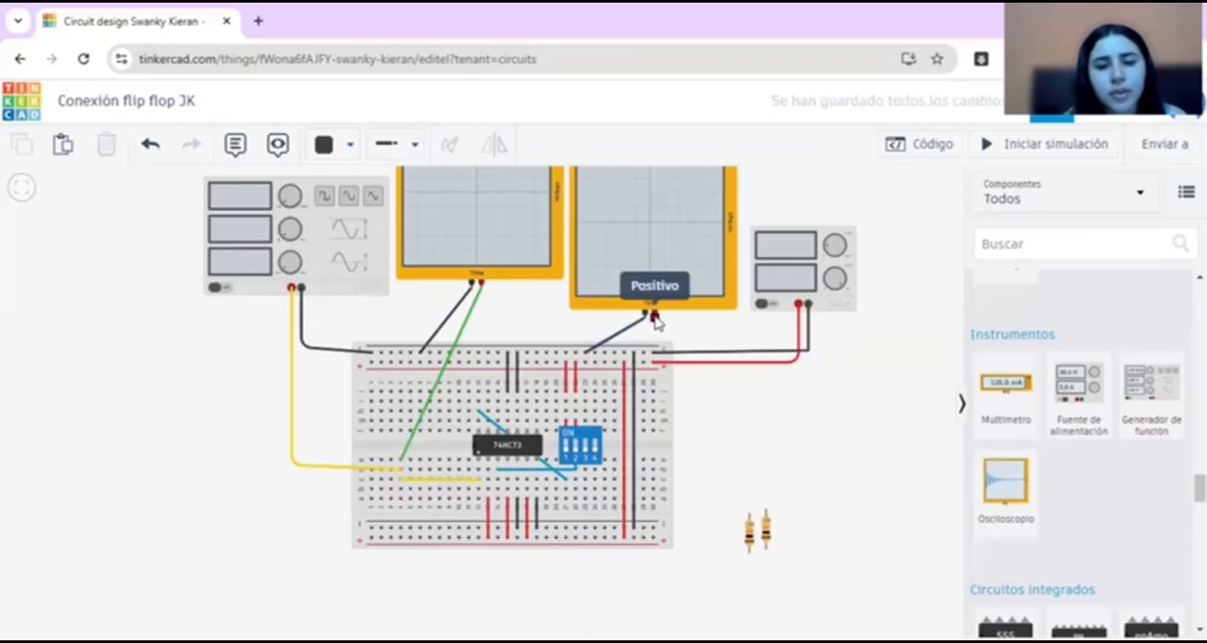
Step: Wire the same oscilloscope's positive terminal to the breadboard column of the 74HC73's third upper pin and color the wire red
left_click(655, 319)
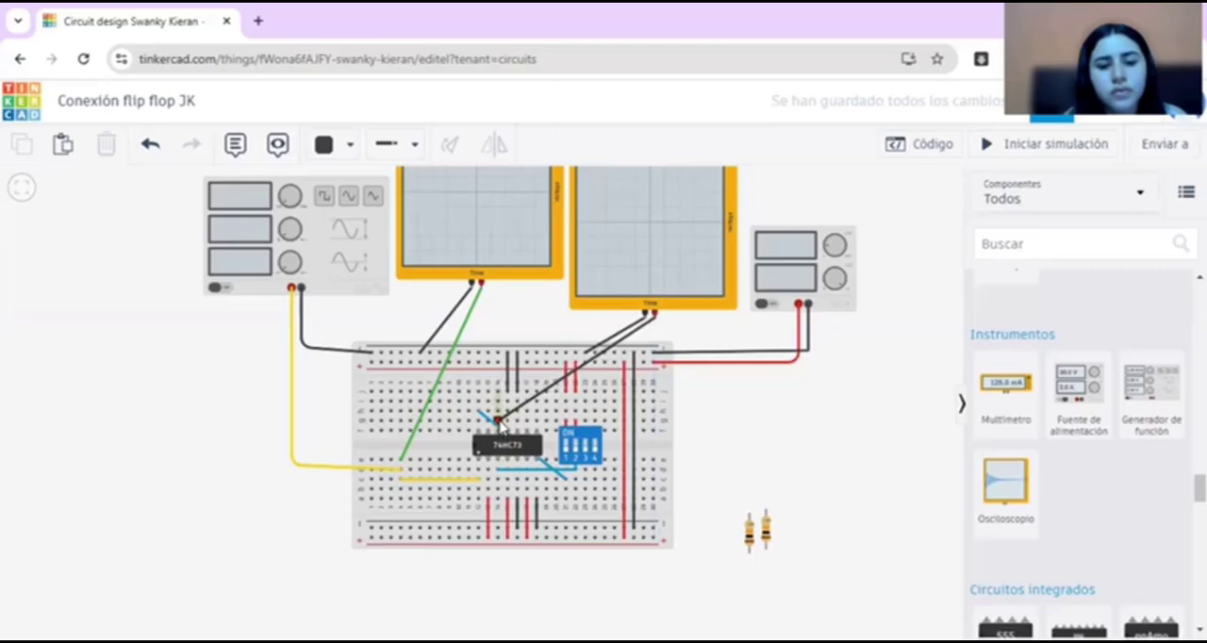
left_click(500, 425)
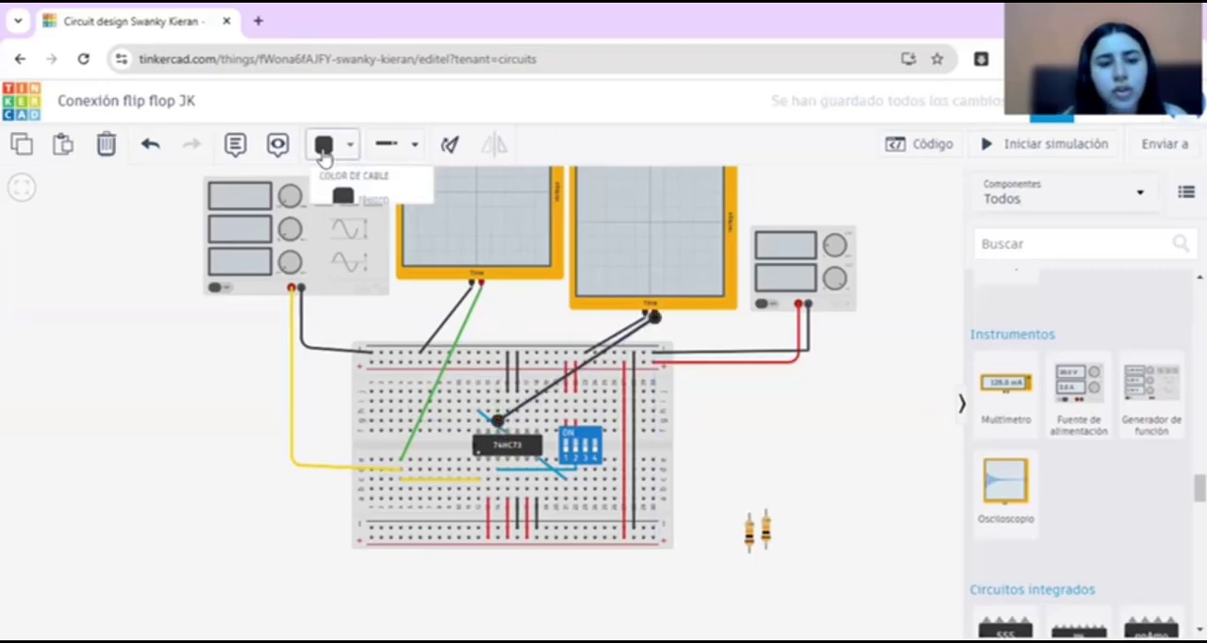
left_click(382, 247)
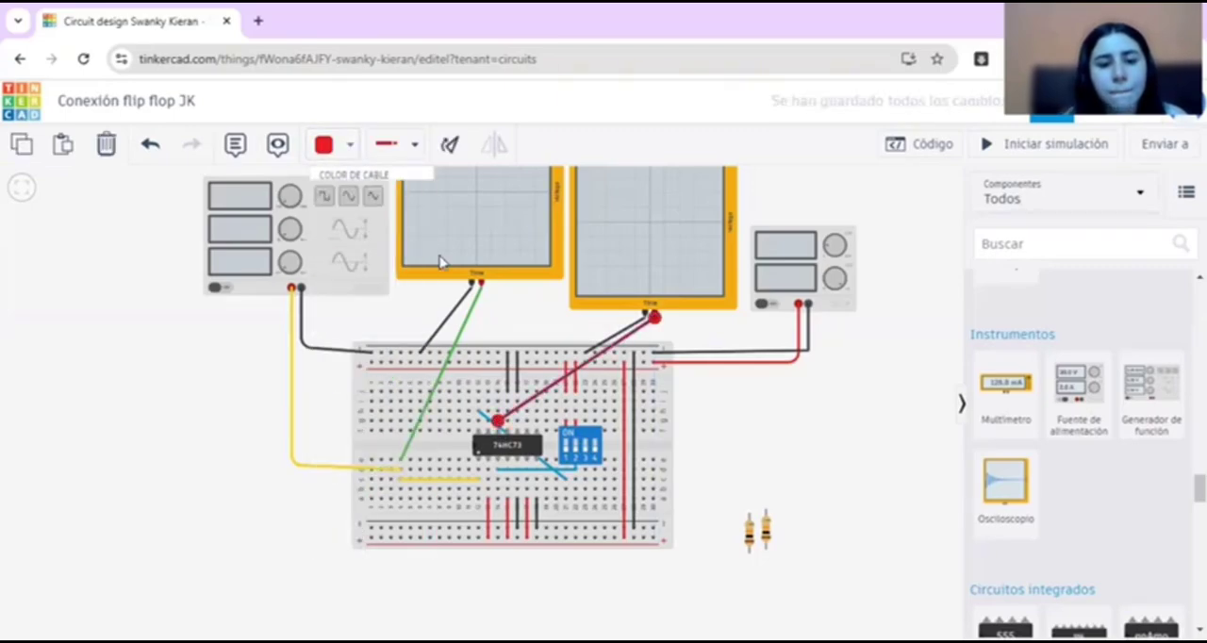
left_click(712, 349)
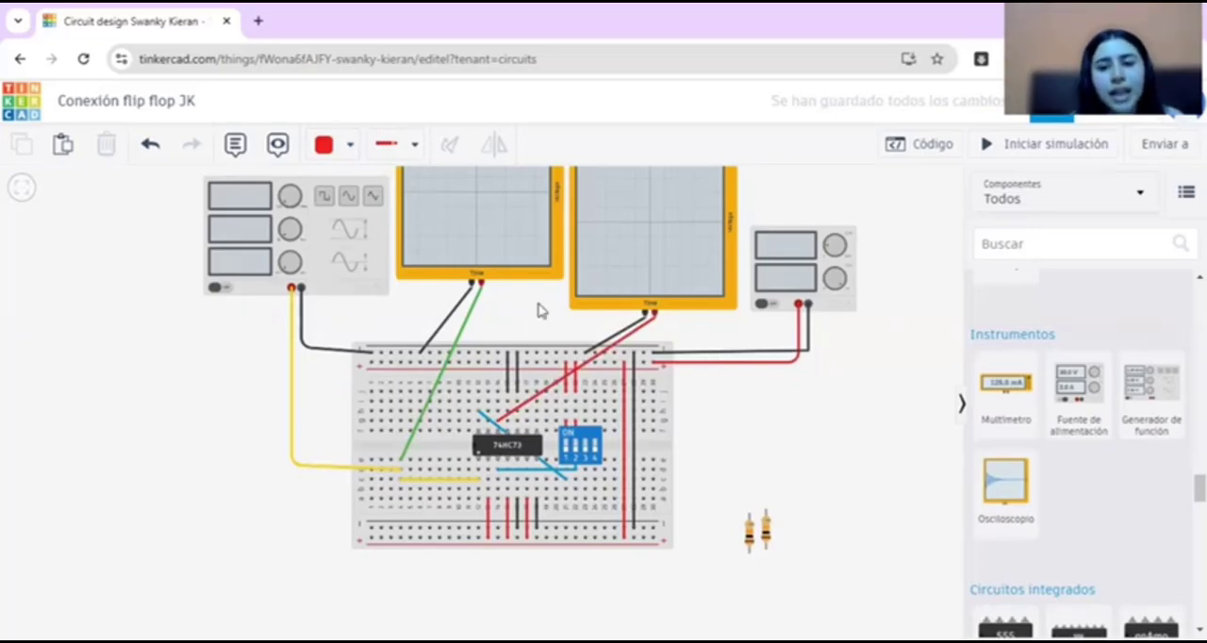
Step: Check the settings of the function generator and the values of the two loose resistors
left_click(318, 284)
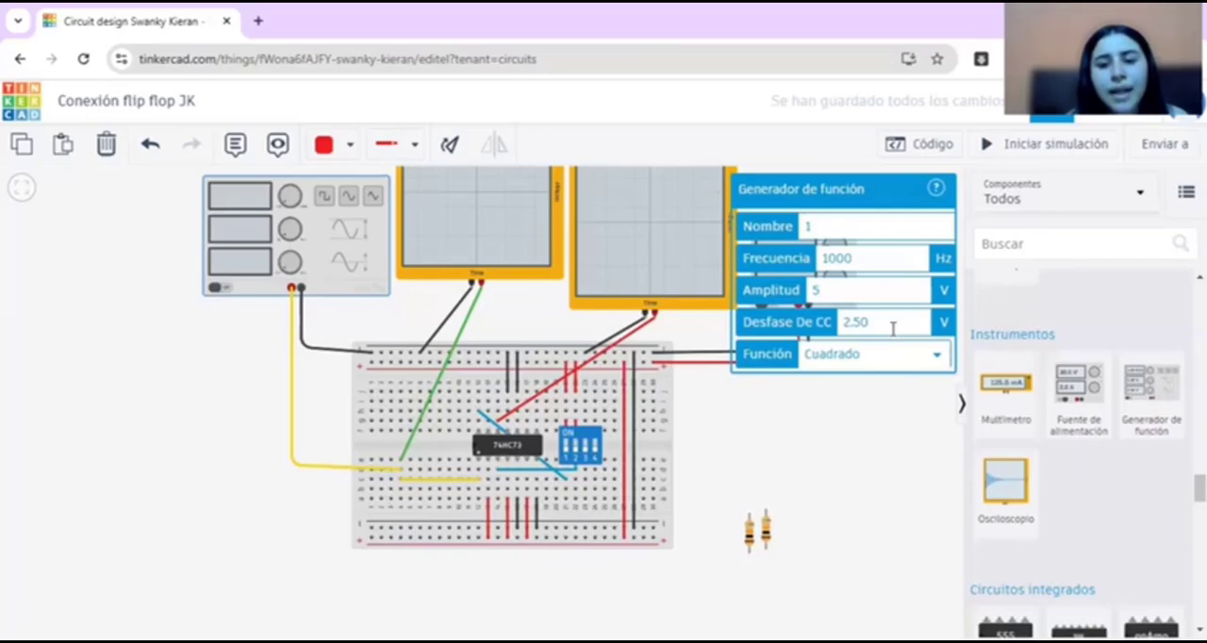
left_click(758, 425)
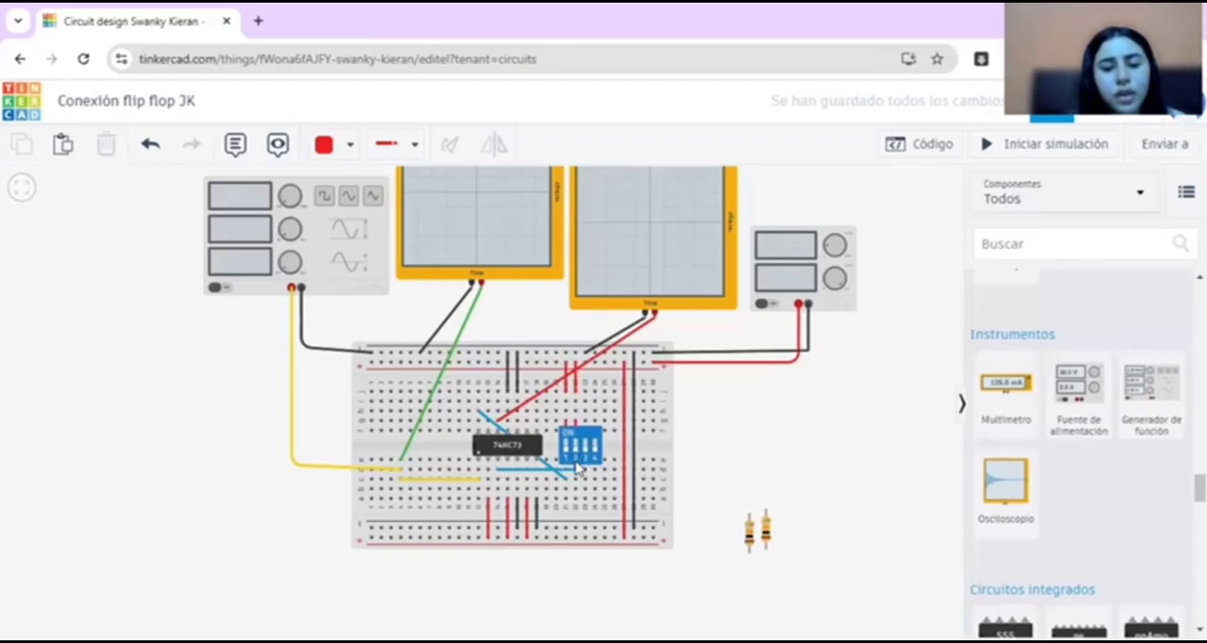
left_click(764, 534)
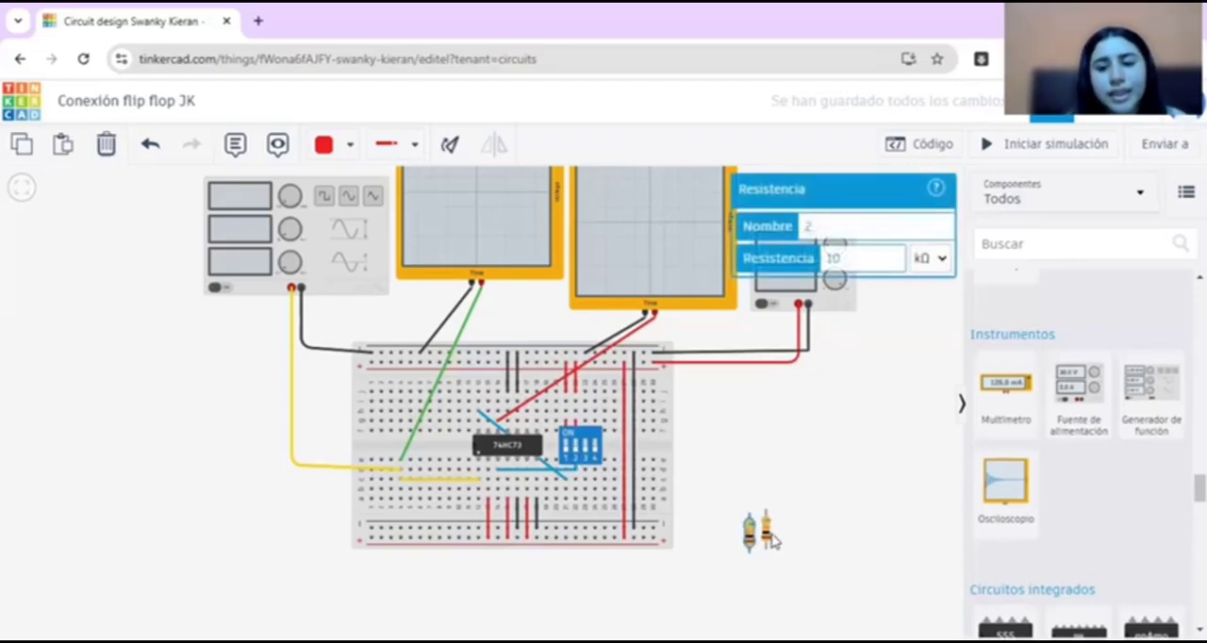
left_click(766, 533)
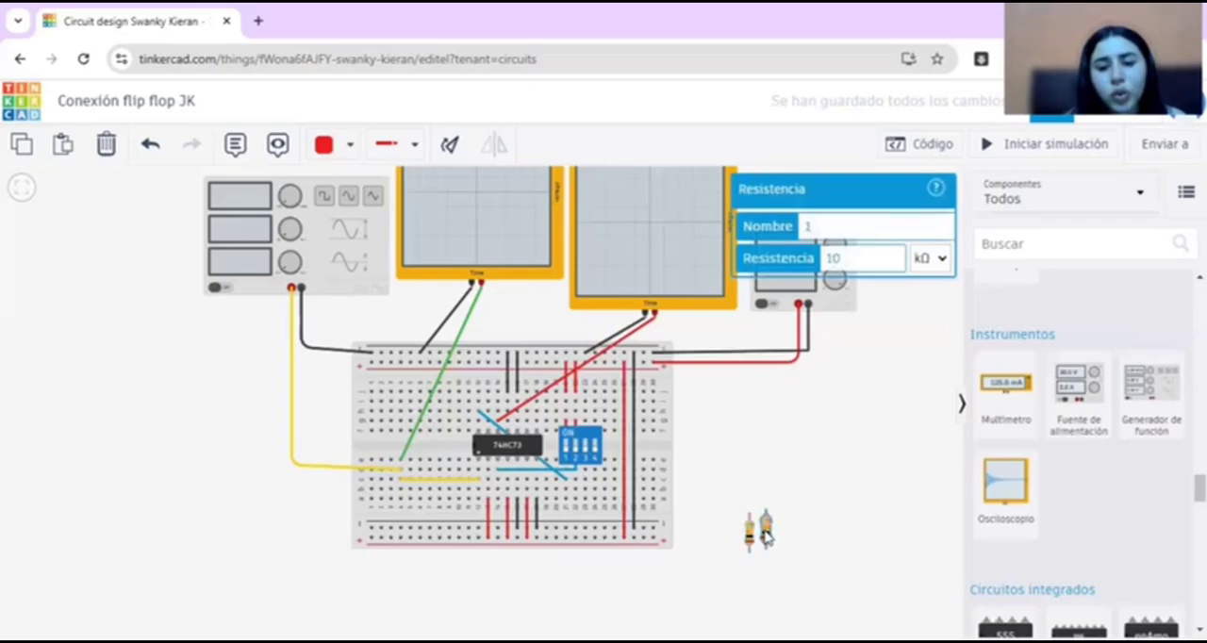
Step: Place the two 10 kΩ resistors below the DIP switch, linking the columns of switches 1 and 2 to the lower negative rail
left_click_drag(750, 535, 571, 522)
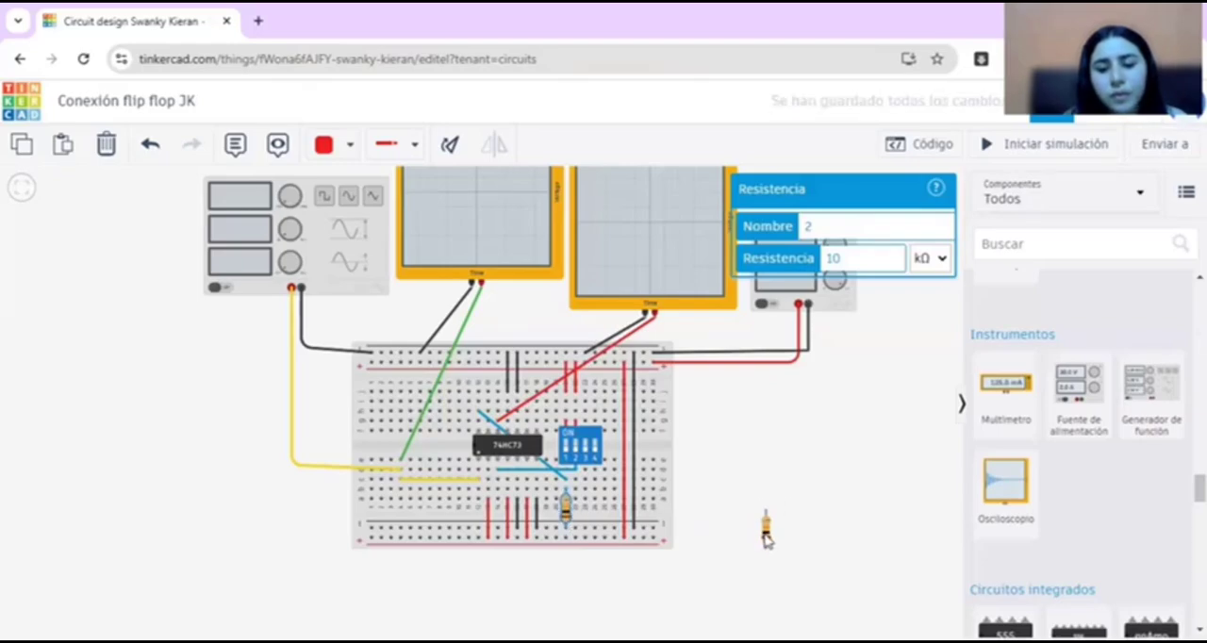
left_click_drag(765, 531, 577, 519)
left_click(788, 520)
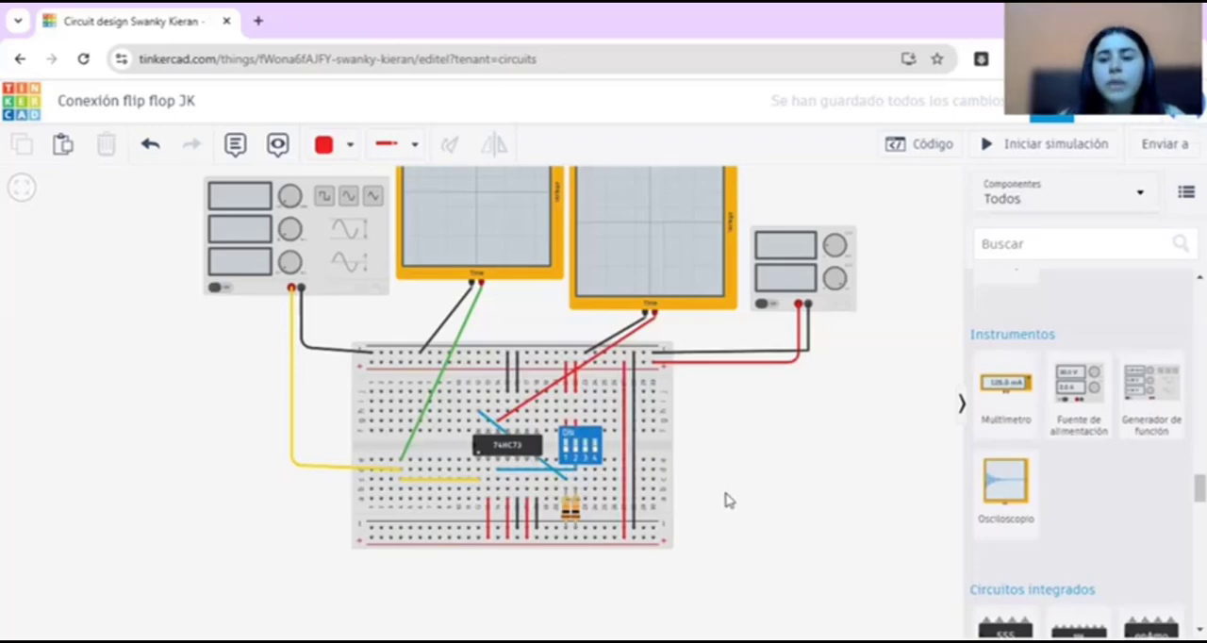
Step: Bring the whole circuit into view and start the simulation
scroll(726, 501, "down", 3)
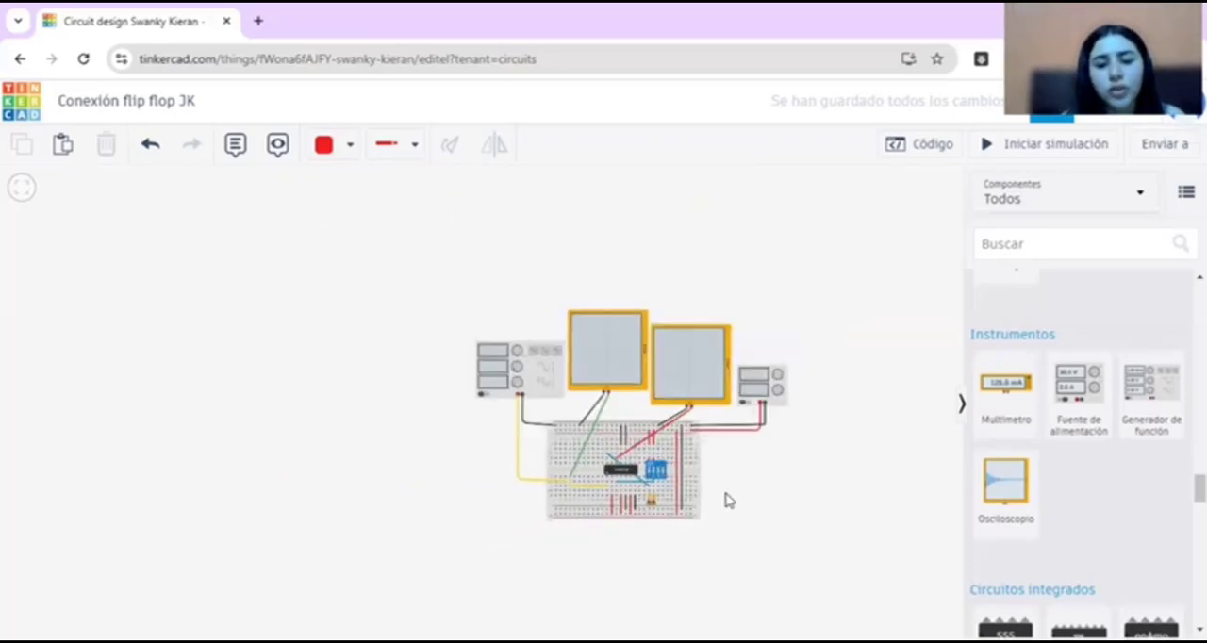
scroll(727, 501, "up", 5)
scroll(730, 496, "up", 1)
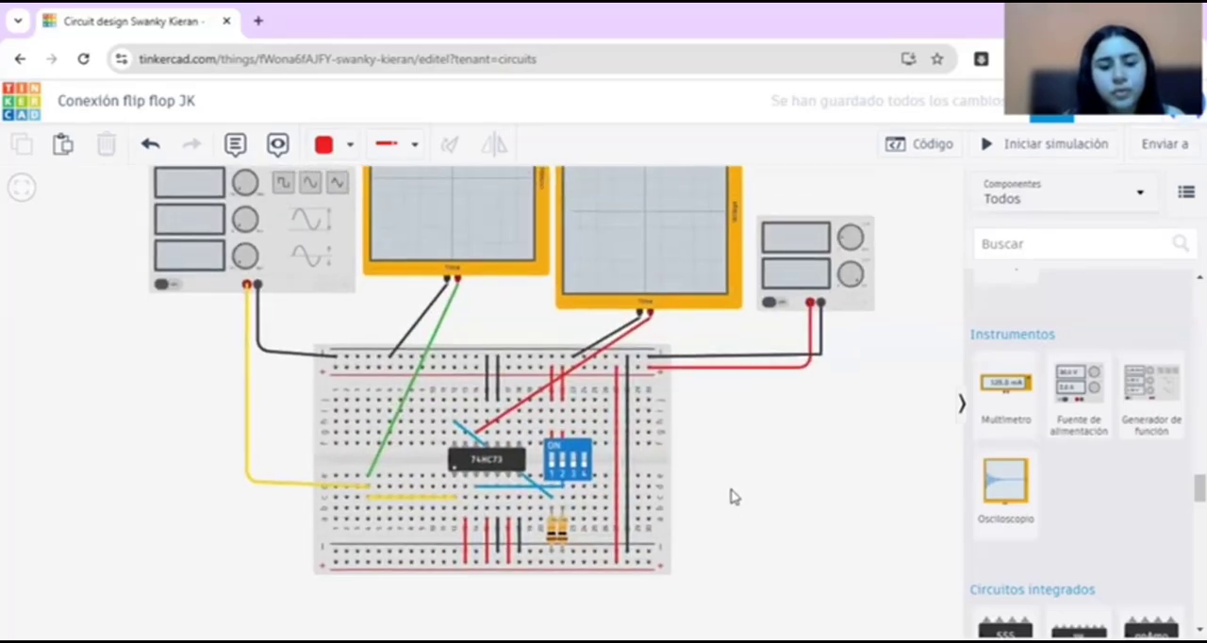
scroll(739, 536, "down", 2)
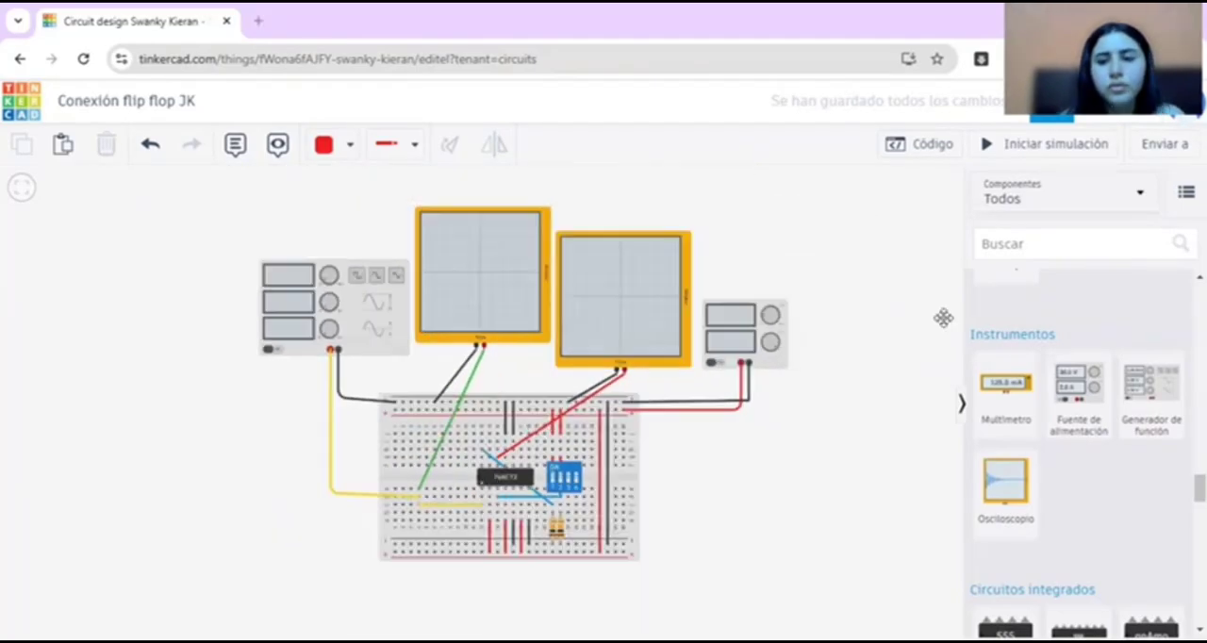
left_click(1040, 146)
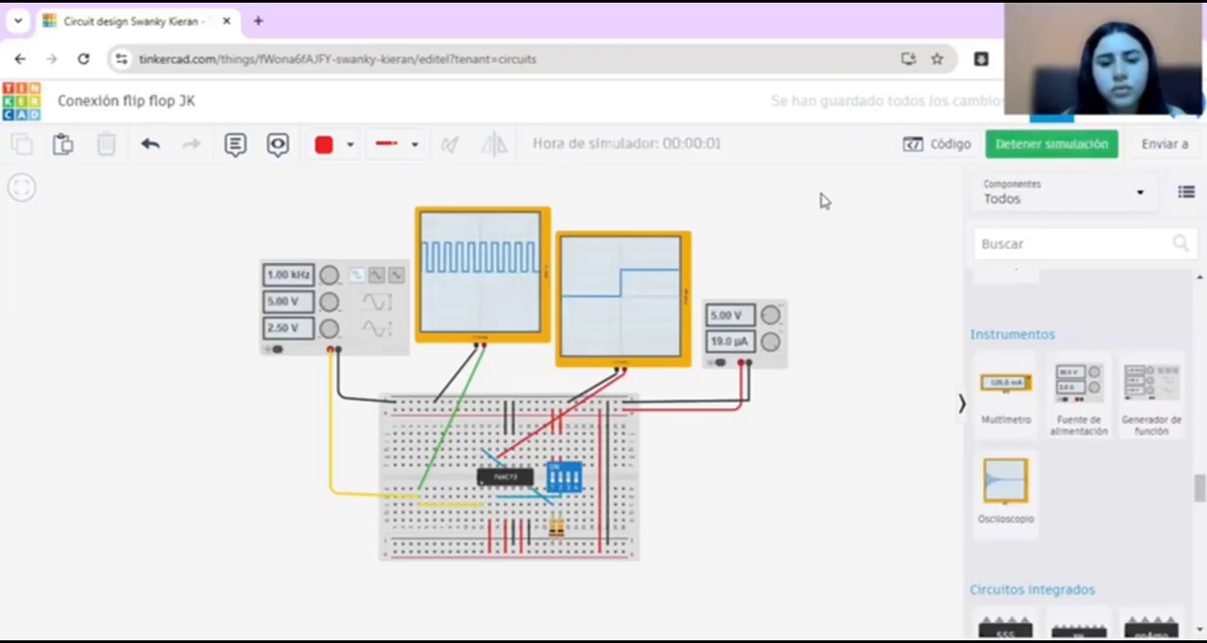
Step: Test the flip-flop inputs by toggling DIP switches 1 and 2, finish with both on, and select the output oscilloscope
left_click(555, 485)
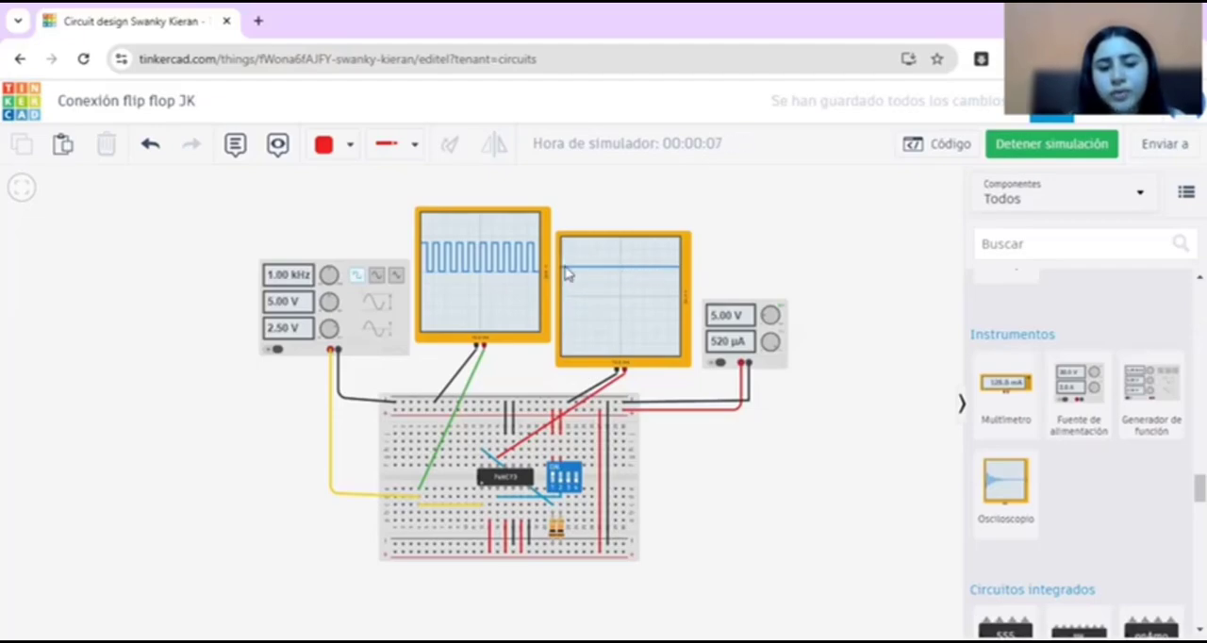
left_click(563, 486)
left_click(563, 484)
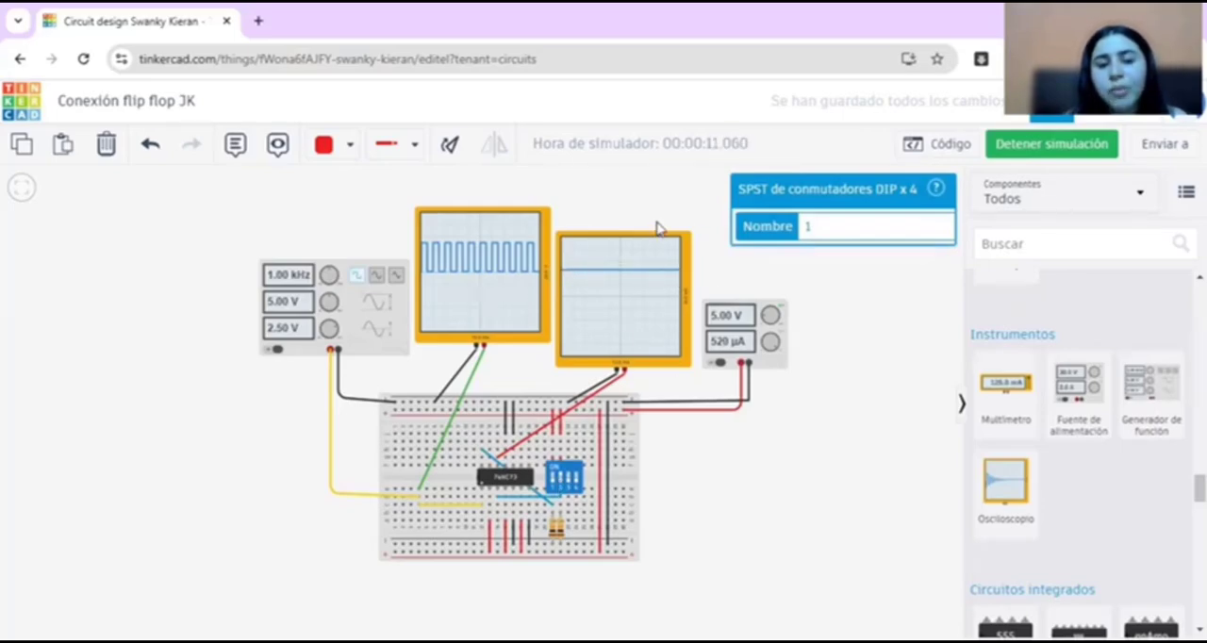
left_click(555, 484)
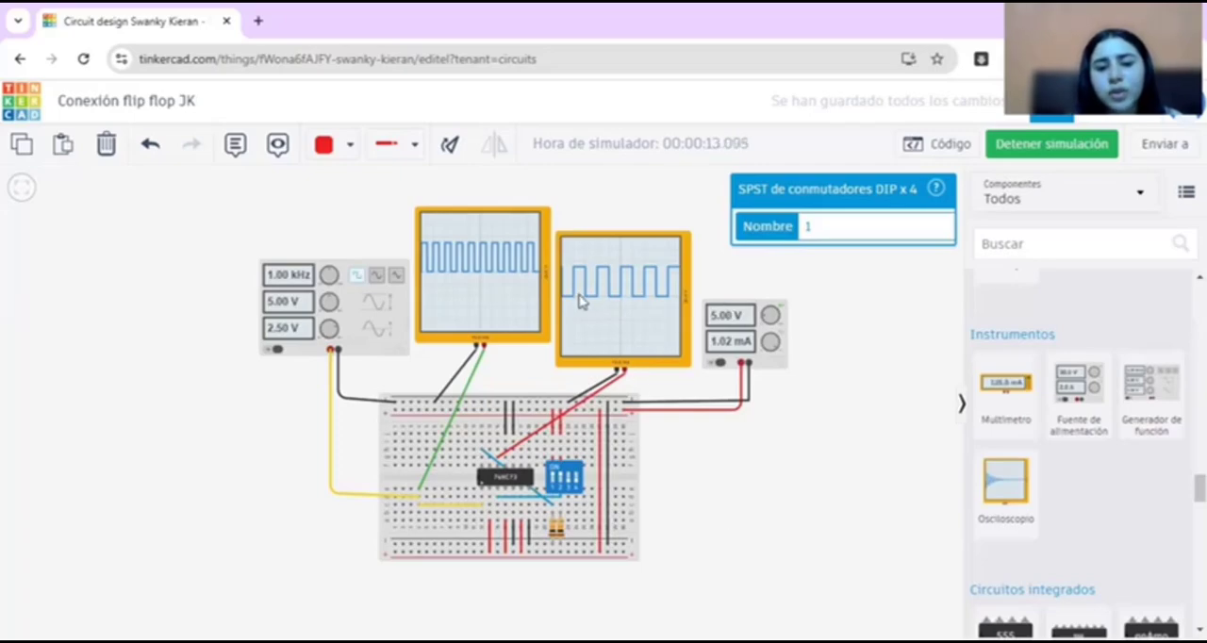
left_click(611, 321)
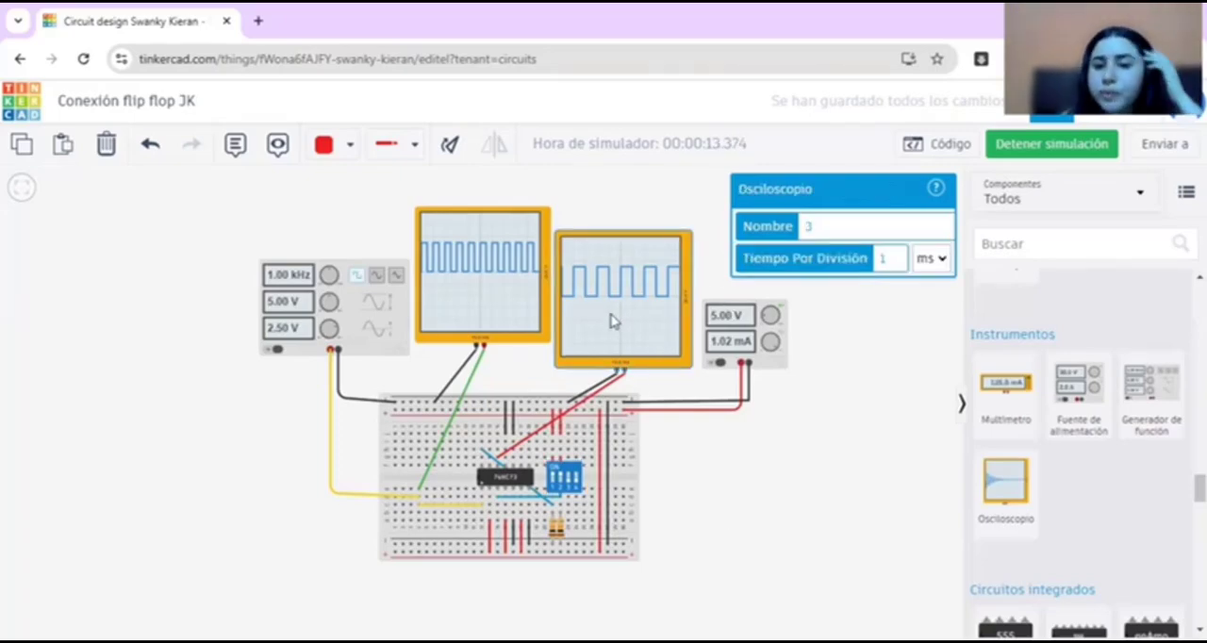